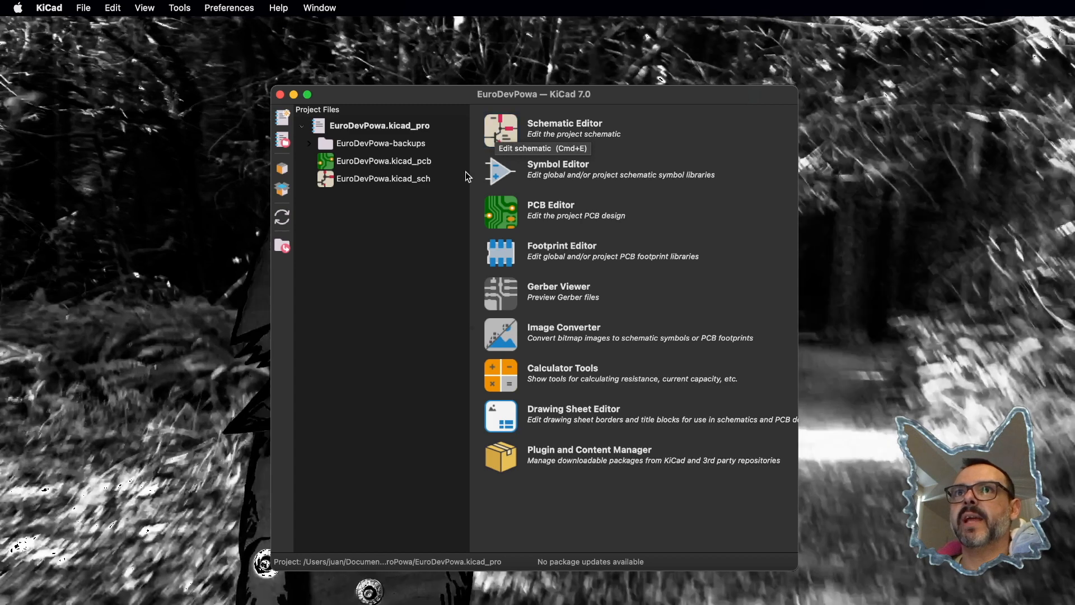
# Step: Start a new project and choose the KiCad projects folder as its save location
pyautogui.click(84, 8)
pyautogui.click(101, 28)
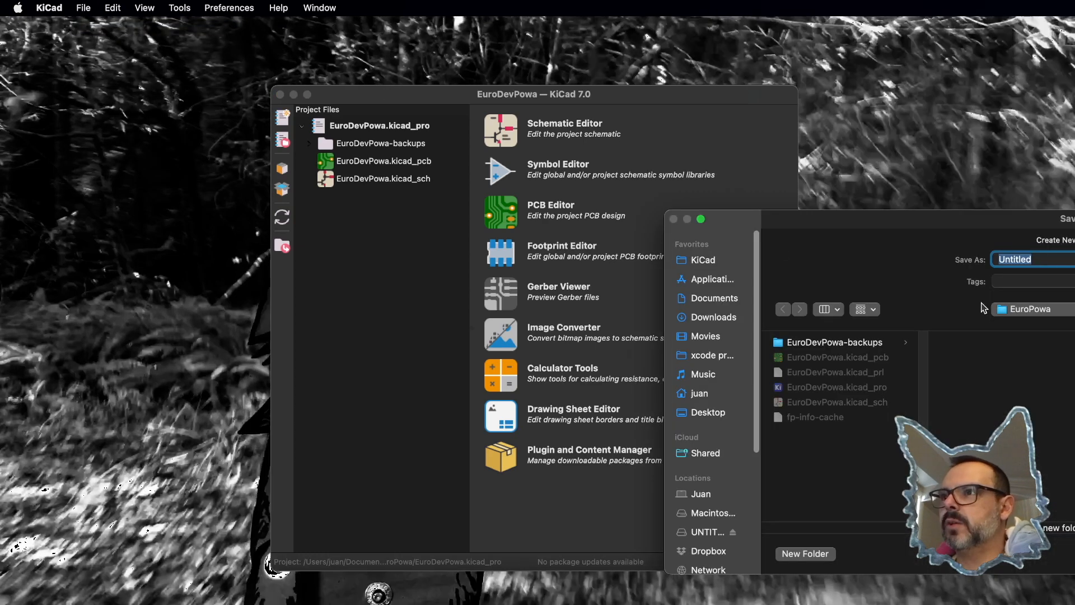
pyautogui.click(1064, 315)
pyautogui.click(1053, 327)
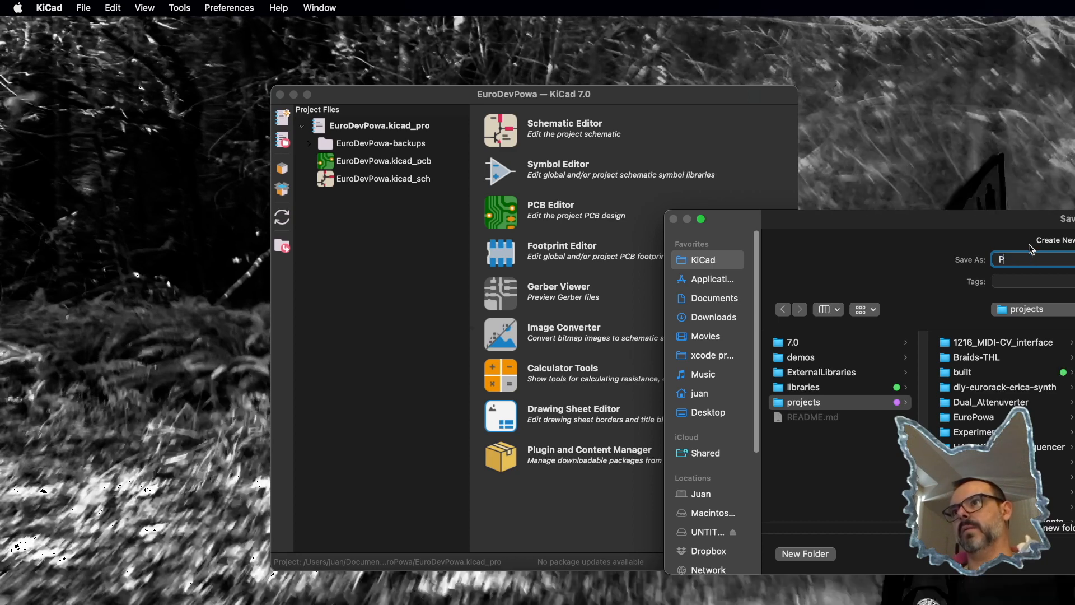
# Step: Name the project Punkys-new-brew and create it with its own new folder
pyautogui.write("Punky's New")
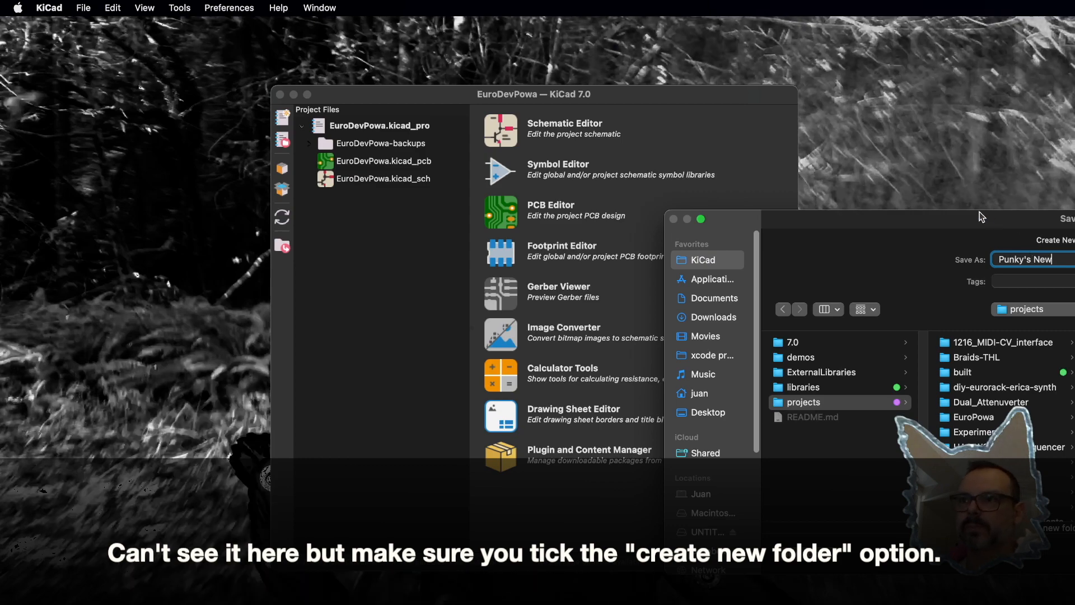
pyautogui.moveTo(900, 232); pyautogui.dragTo(505, 232)
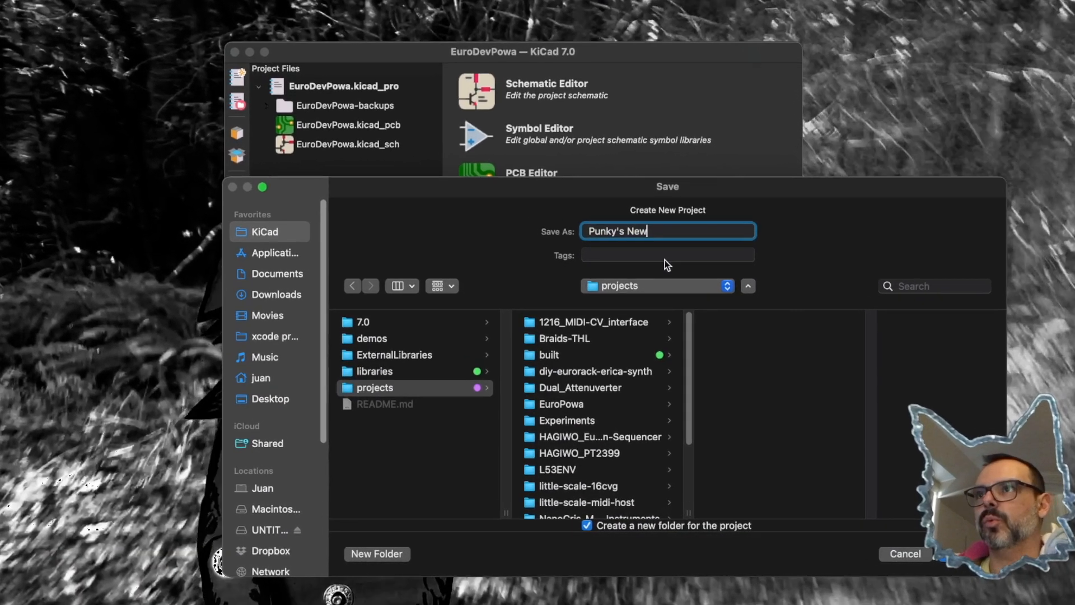
pyautogui.press('BackSpace')
pyautogui.press('BackSpace')
pyautogui.press('BackSpace')
pyautogui.press('BackSpace')
pyautogui.press('BackSpace')
pyautogui.press('BackSpace')
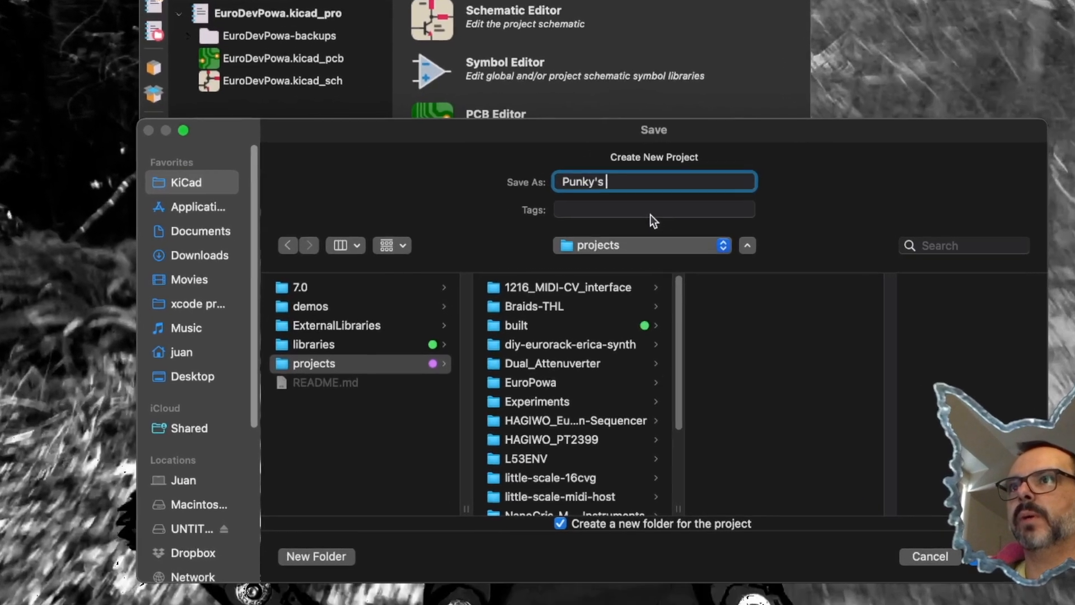
pyautogui.write('s-new-bre')
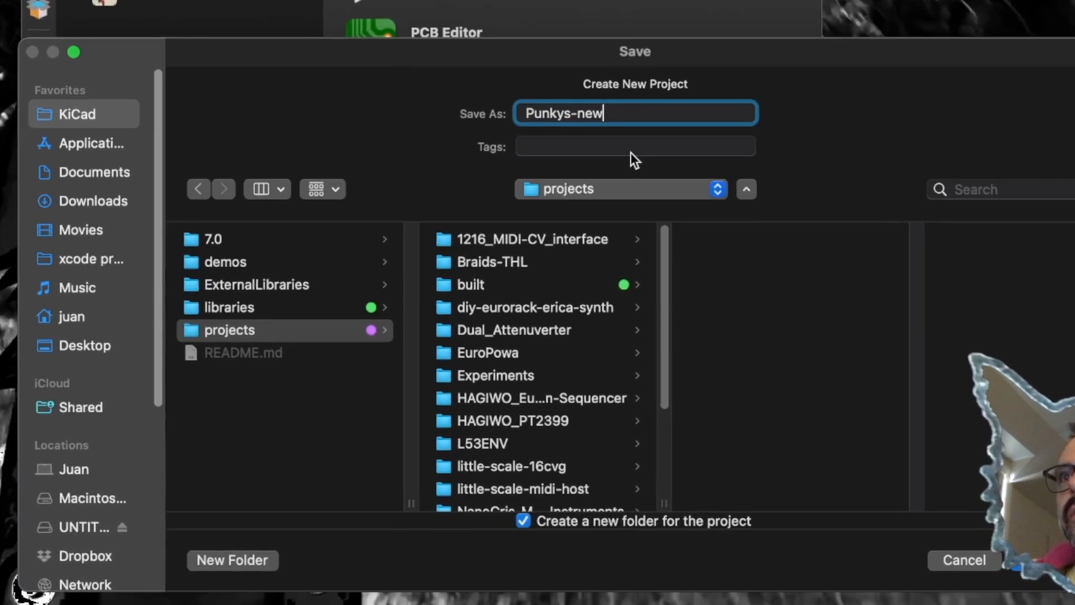
pyautogui.write('w')
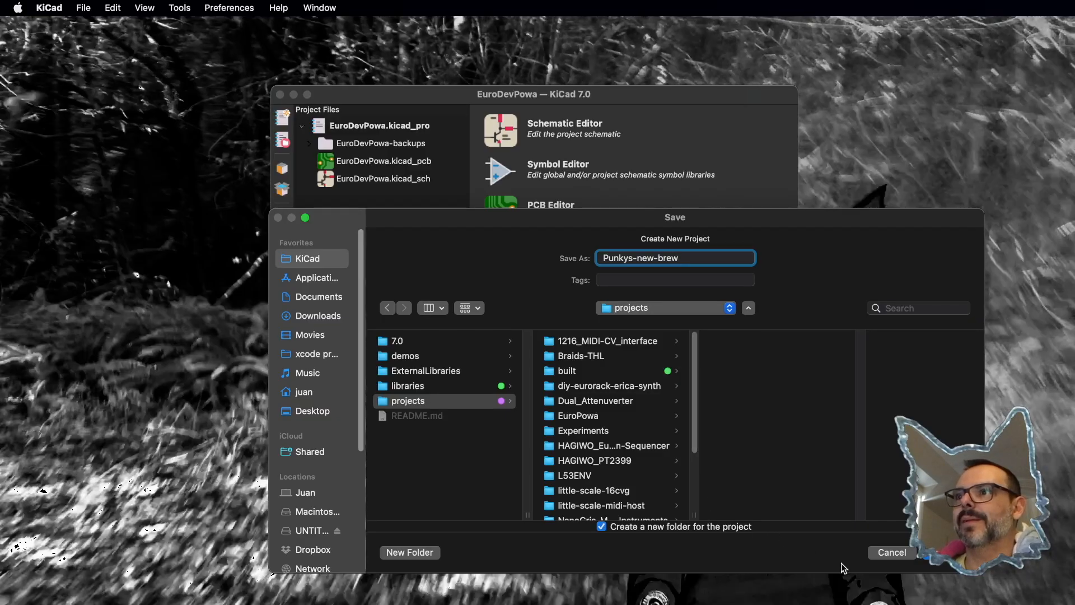
pyautogui.click(946, 553)
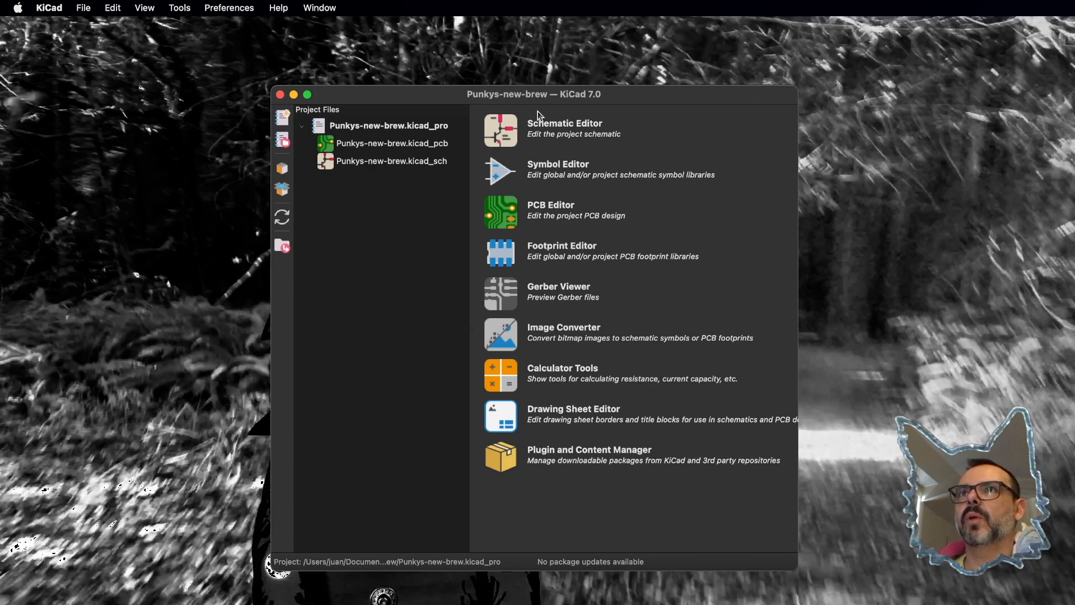
# Step: Open the project schematic and place the Erurorack_Power symbol from the *SCS library in the sheet's lower-left area
pyautogui.click(503, 131)
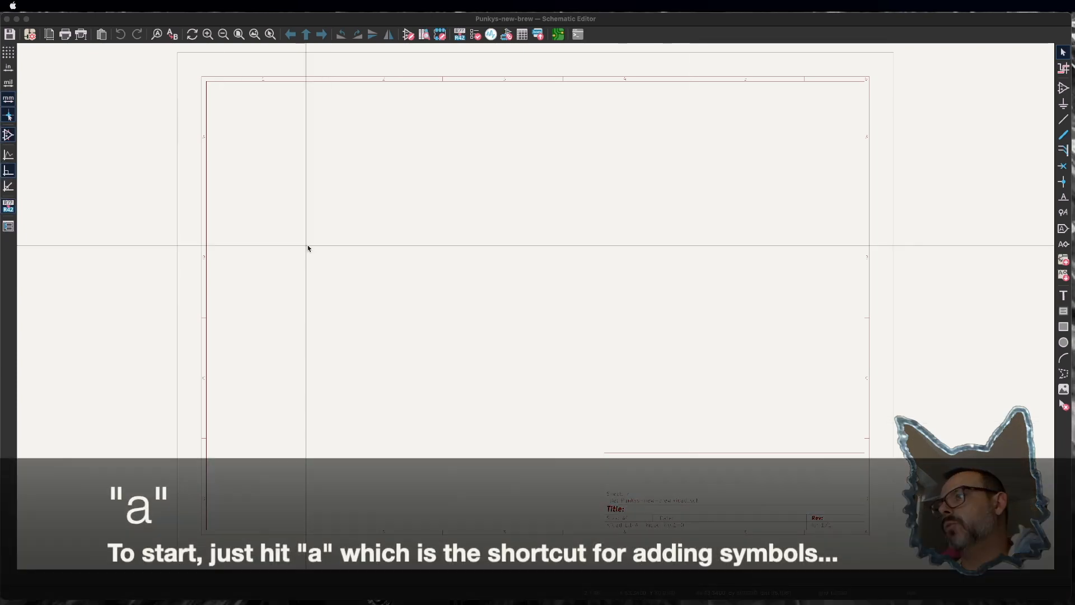
pyautogui.press('a')
pyautogui.click(389, 240)
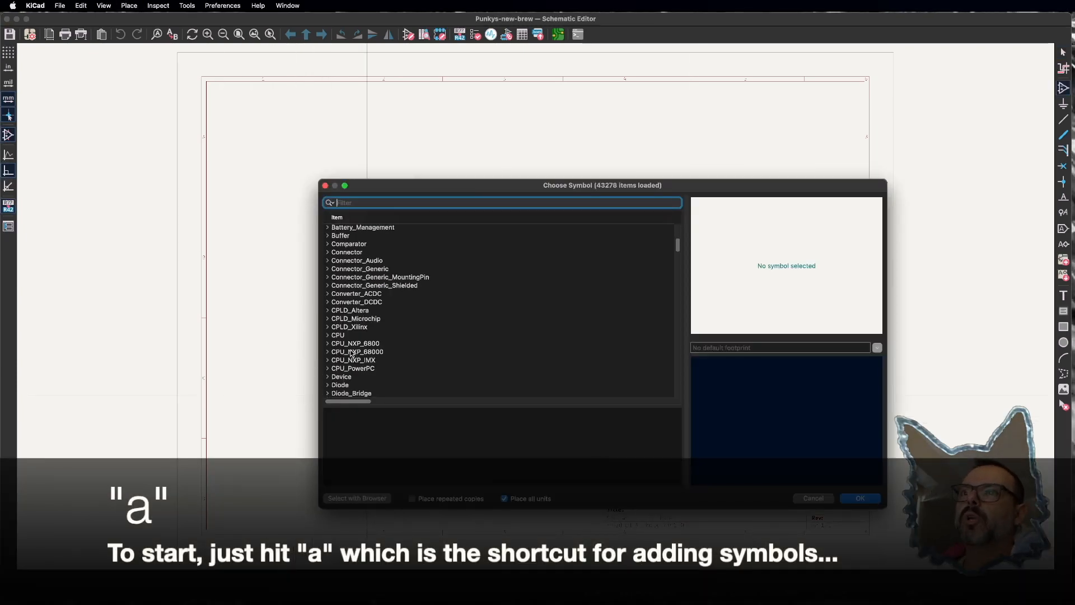
pyautogui.doubleClick(353, 307)
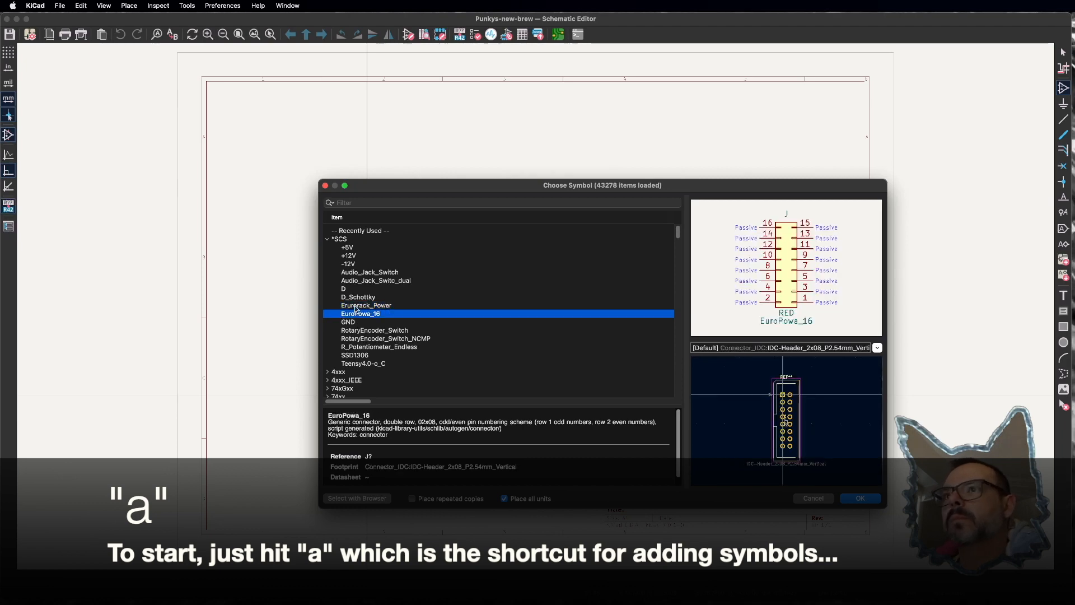
pyautogui.click(290, 448)
# Step: Flag pins 1 and 2 of the power connector as unconnected and wire its remaining pins in rows across the connector
pyautogui.press('q')
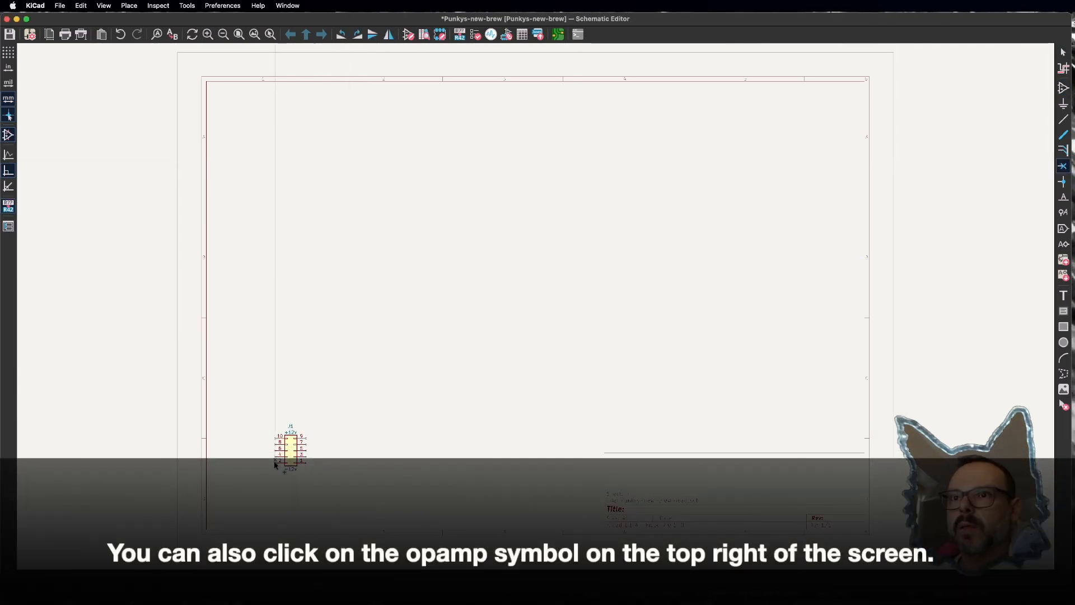
pyautogui.scroll(6, 308, 467)
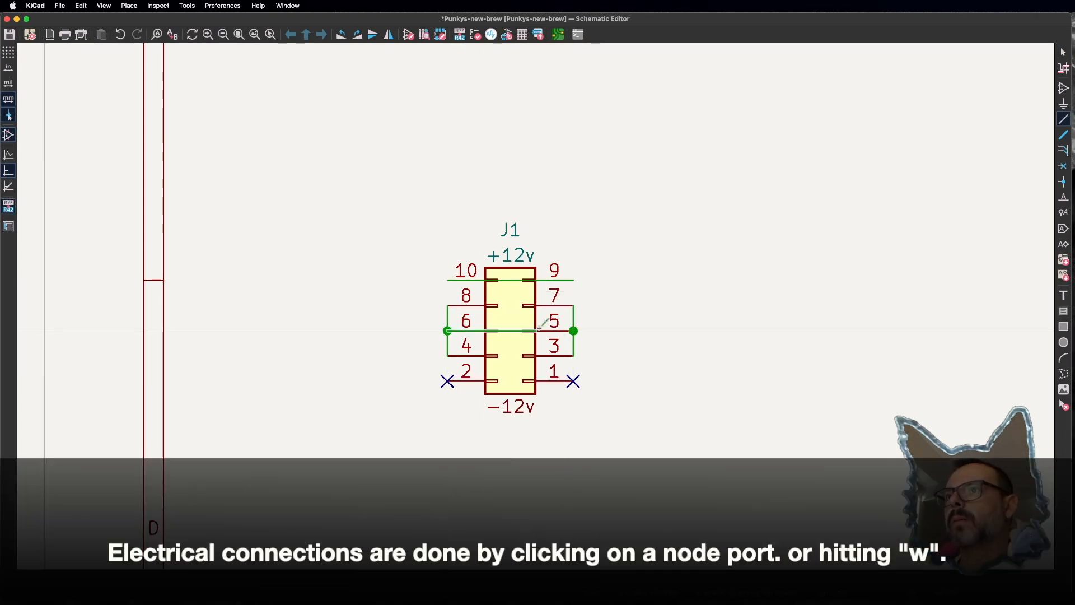
pyautogui.press('Escape')
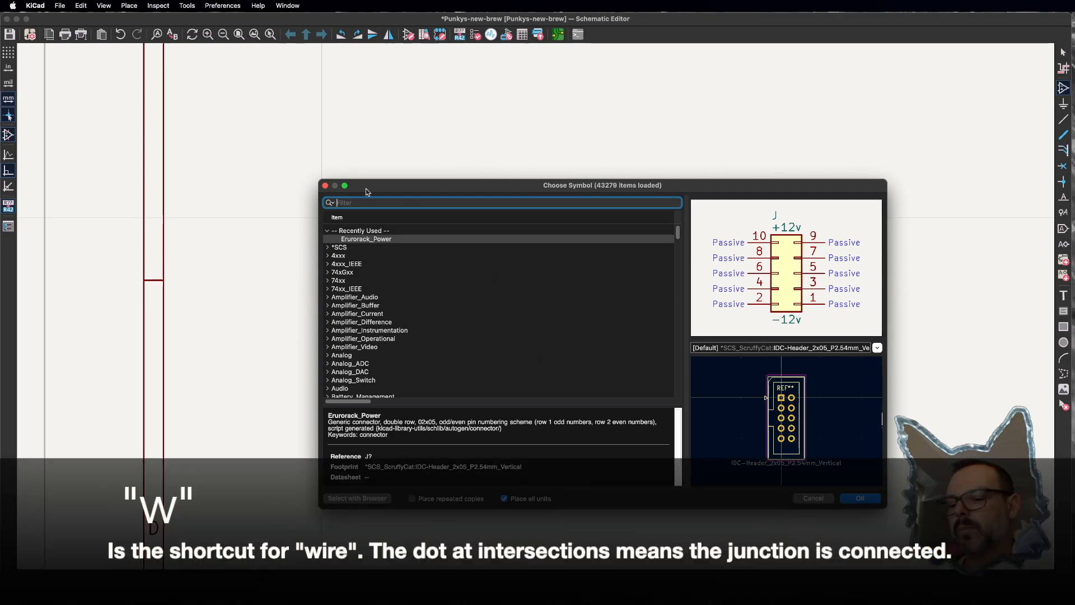
# Step: Place a C_Polarized capacitor symbol from the Device library just beside the power connector
pyautogui.write('c')
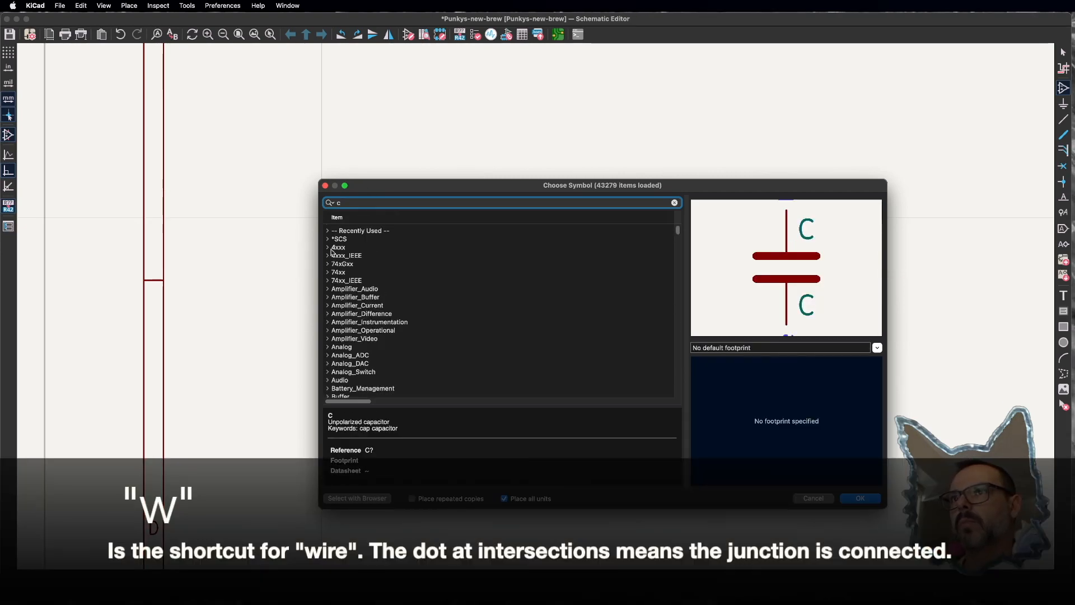
pyautogui.scroll(-5, 401, 315)
pyautogui.scroll(-5, 401, 315)
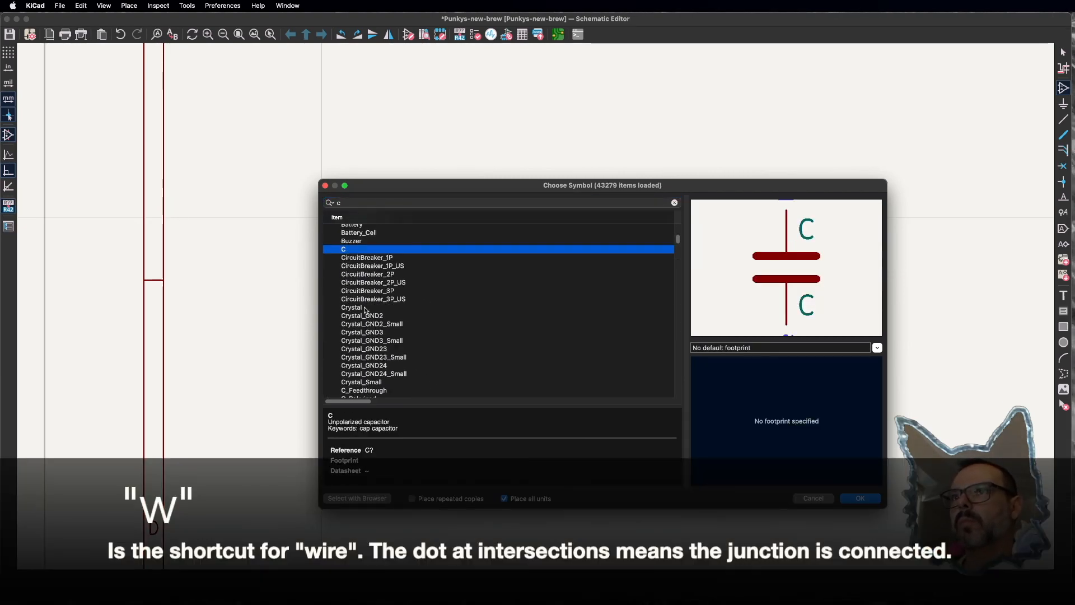
pyautogui.click(371, 386)
pyautogui.doubleClick(372, 388)
pyautogui.click(648, 318)
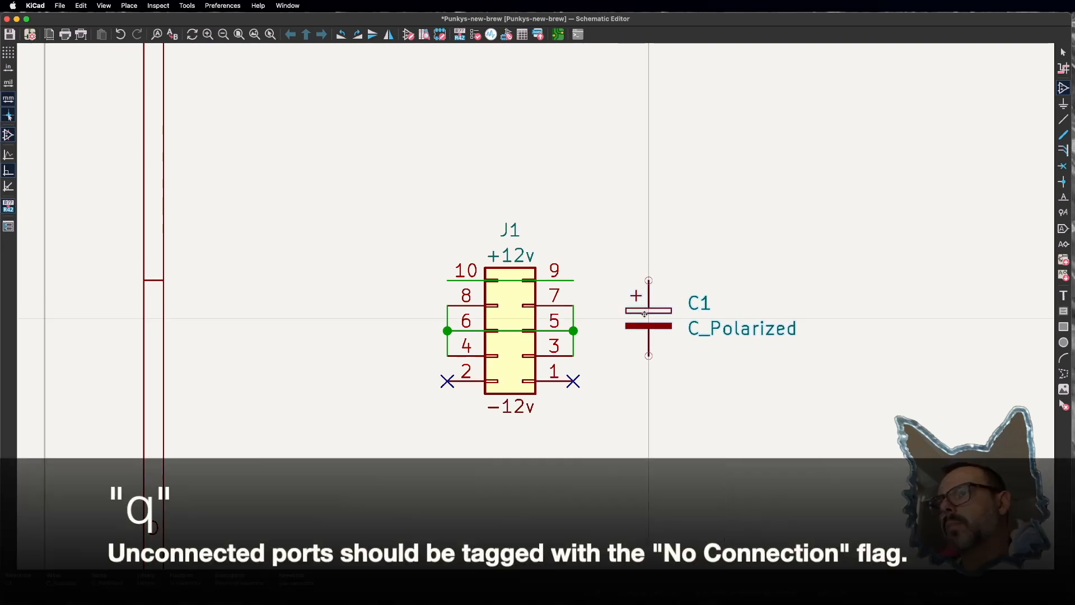
# Step: Set the value of capacitor C1 to 10uF in its symbol properties
pyautogui.press('e')
pyautogui.doubleClick(422, 256)
pyautogui.write('10uF')
# Step: Browse the Capacitor_THT library for a footprint for C1, filtering the footprint libraries by "th"
pyautogui.click(538, 267)
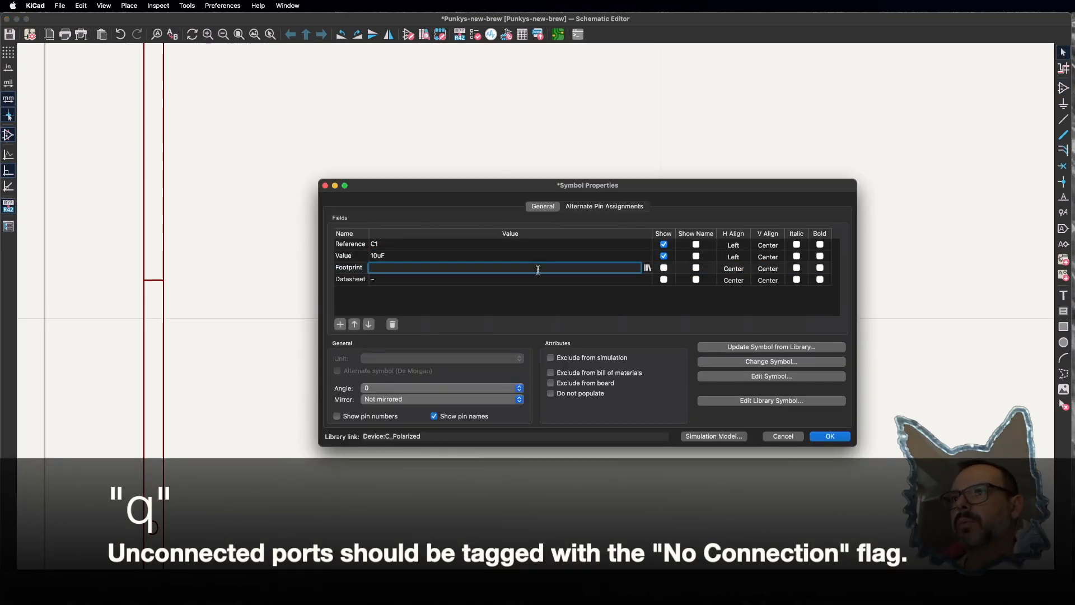
pyautogui.click(648, 268)
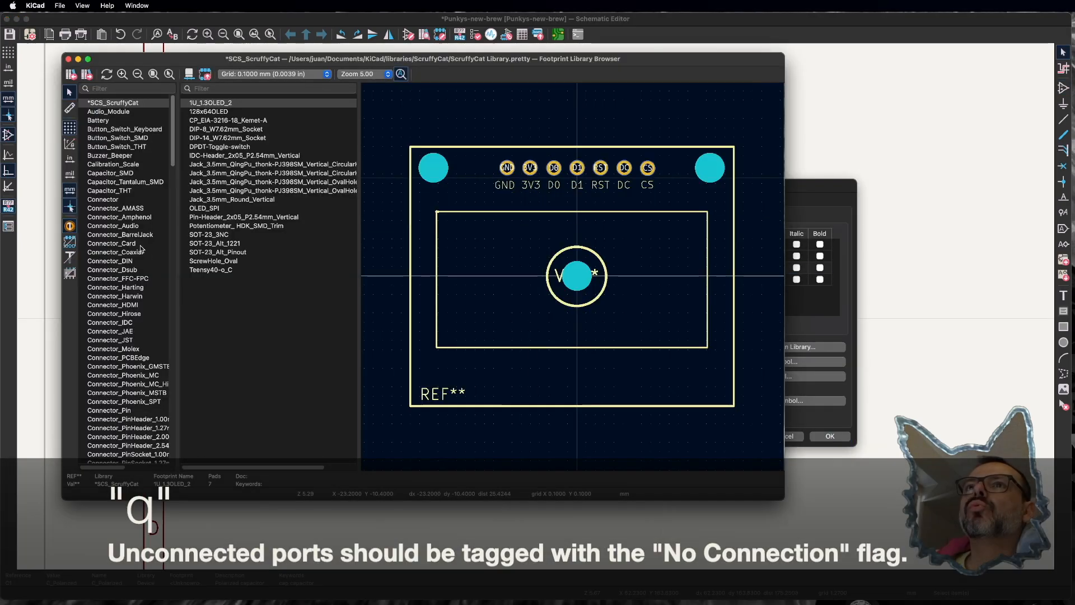
pyautogui.scroll(-10, 129, 274)
pyautogui.click(111, 89)
pyautogui.write('th')
pyautogui.click(110, 112)
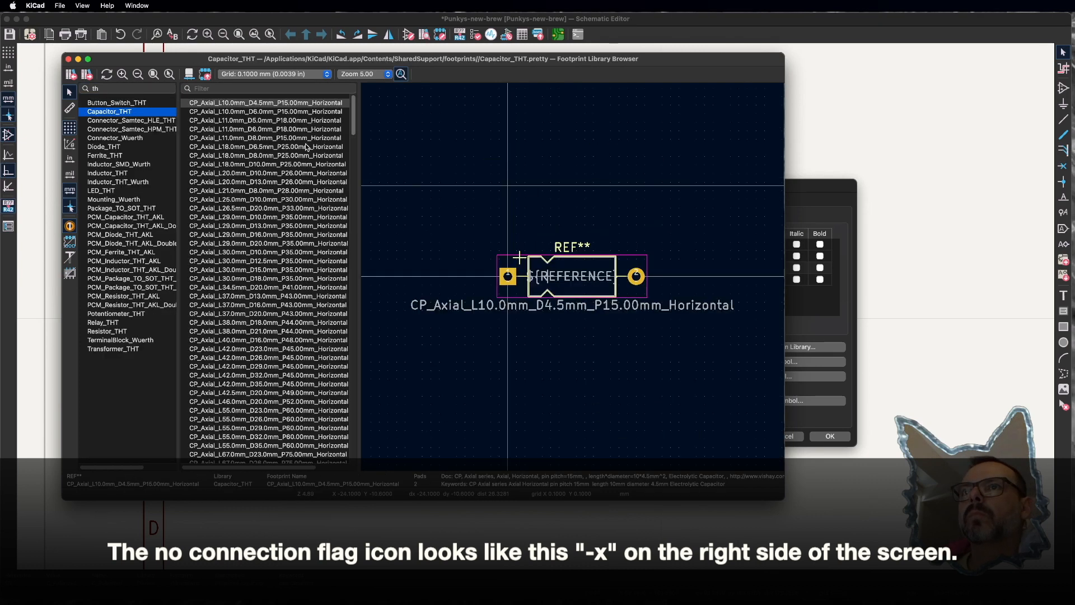
pyautogui.scroll(-10, 289, 284)
pyautogui.click(280, 268)
pyautogui.scroll(-10, 280, 269)
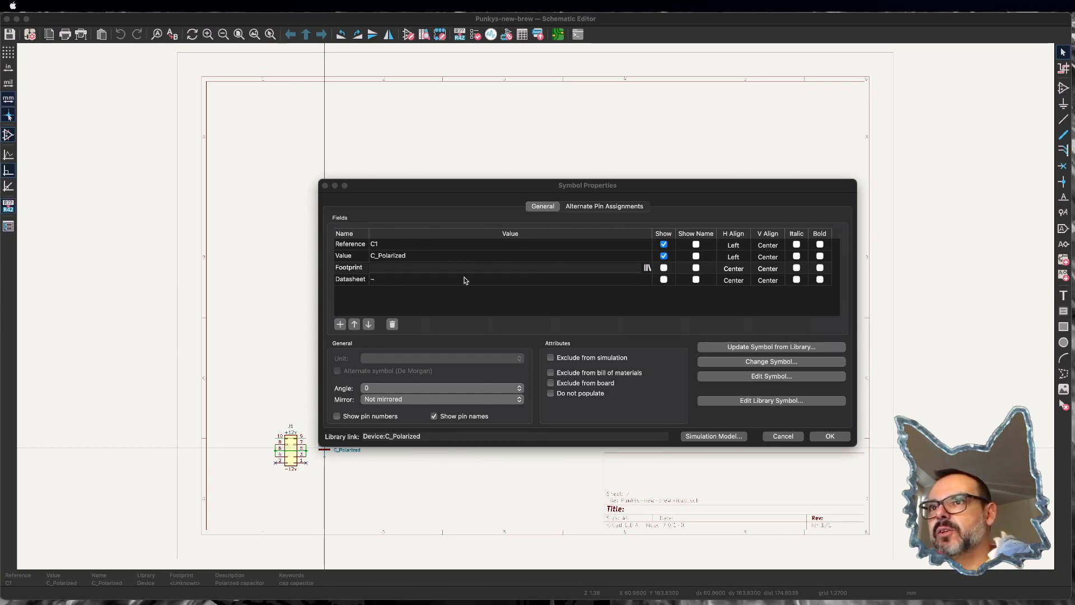
# Step: Cancel C1's symbol properties and switch from the schematic to the Symbol Editor
pyautogui.click(384, 268)
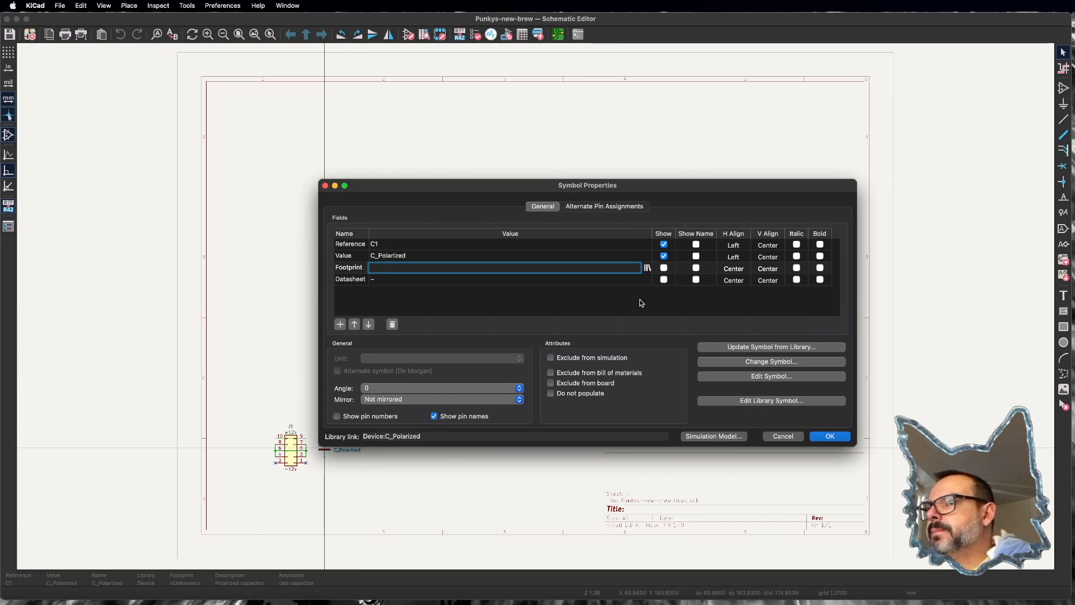
pyautogui.click(782, 436)
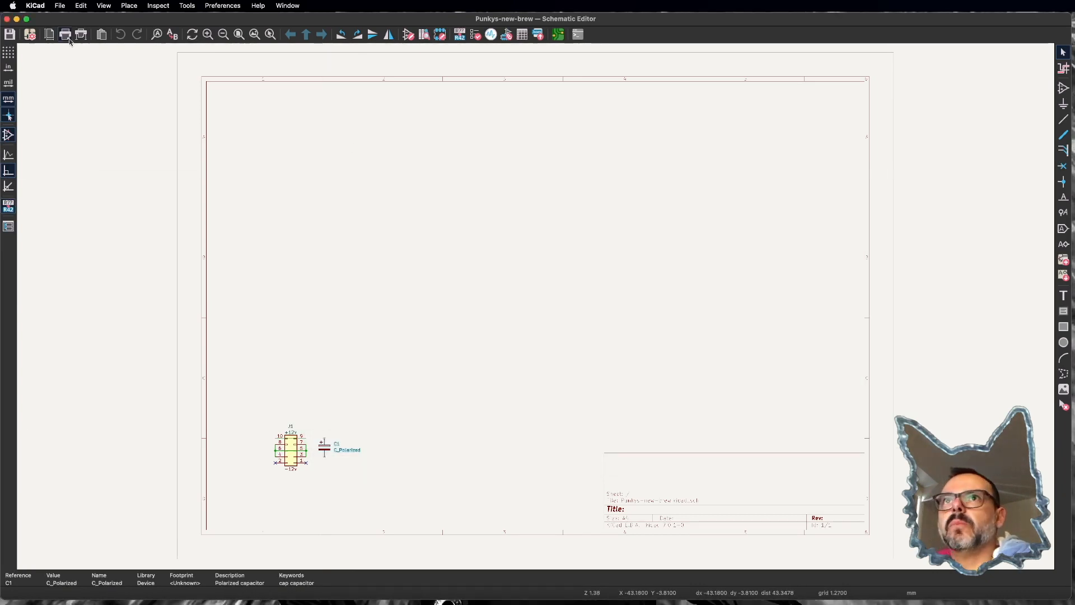
pyautogui.click(7, 19)
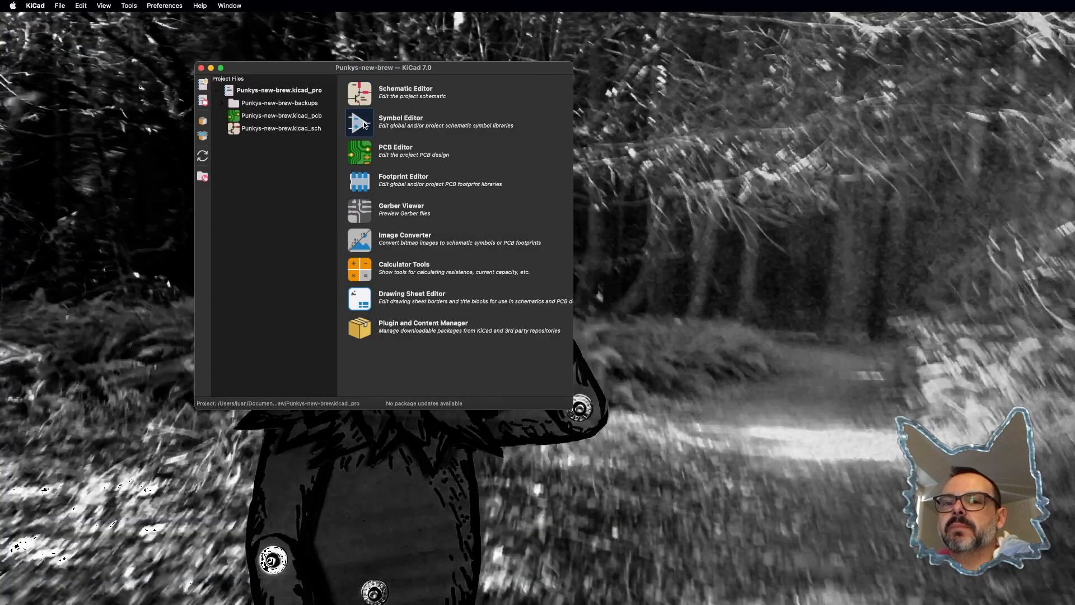
pyautogui.click(360, 123)
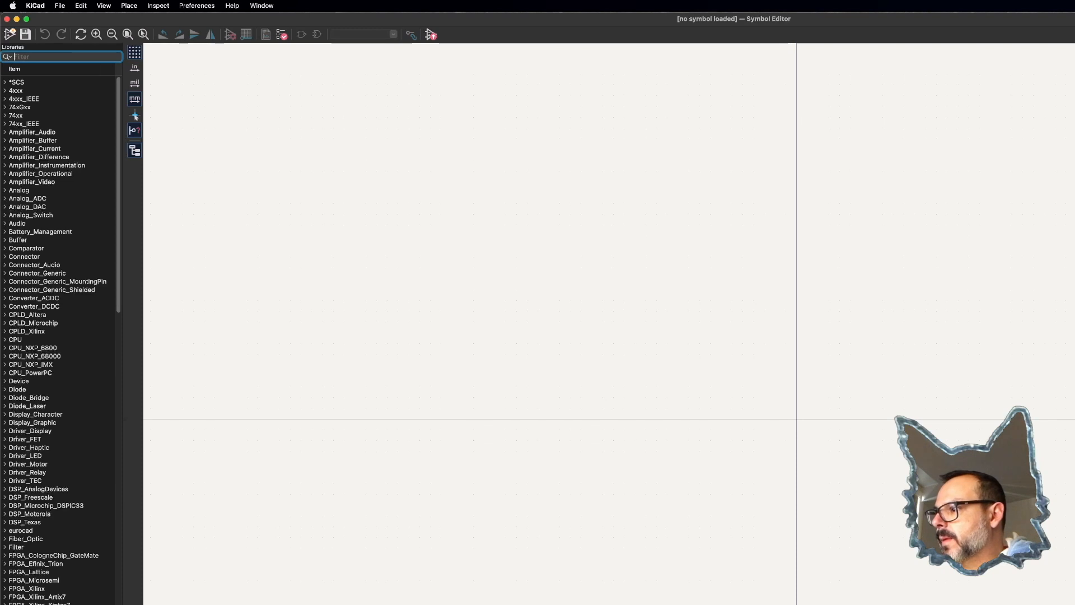
pyautogui.moveTo(1072, 602)
pyautogui.mouseDown()
pyautogui.moveTo(984, 456)
pyautogui.moveTo(732, 413)
pyautogui.moveTo(661, 484)
pyautogui.moveTo(843, 526)
pyautogui.moveTo(1062, 602)
pyautogui.mouseUp()
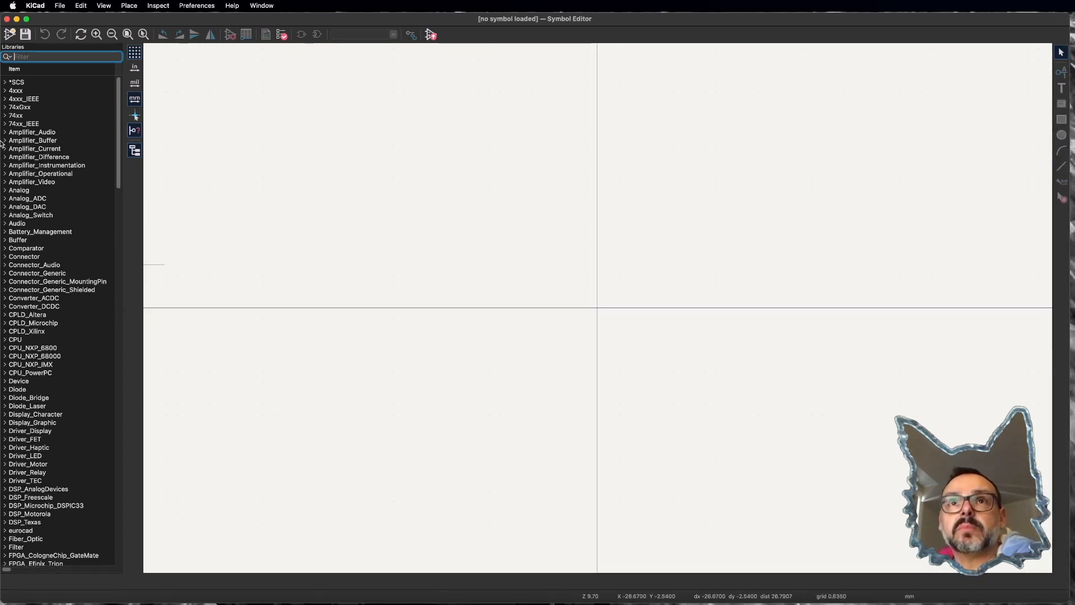
# Step: Filter the symbol libraries by "c_po" and open the Device library's C_Polarized symbol for editing
pyautogui.click(4, 82)
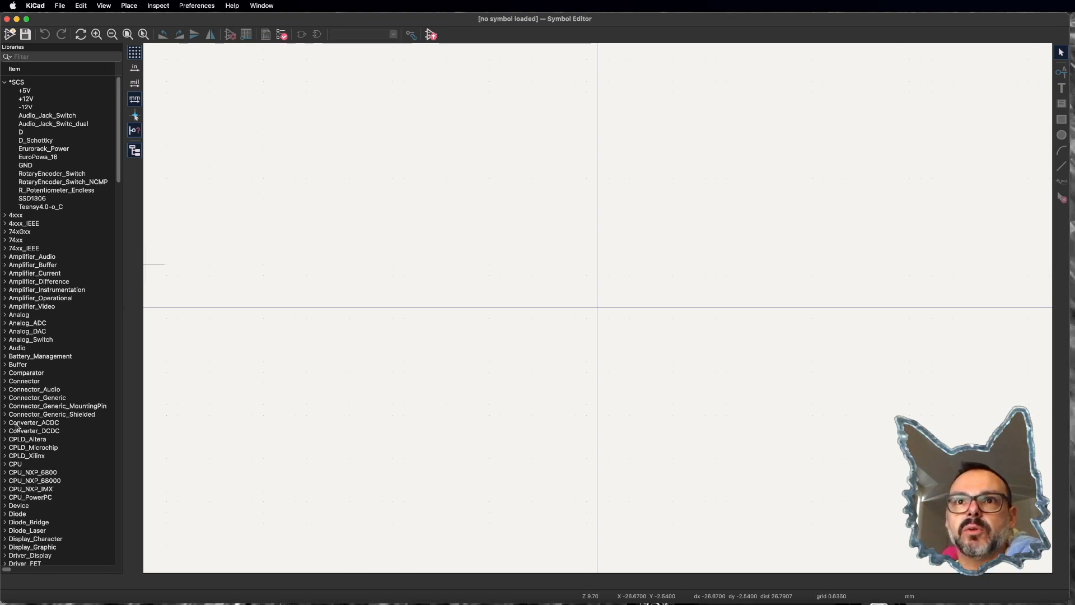
pyautogui.scroll(-1, 17, 427)
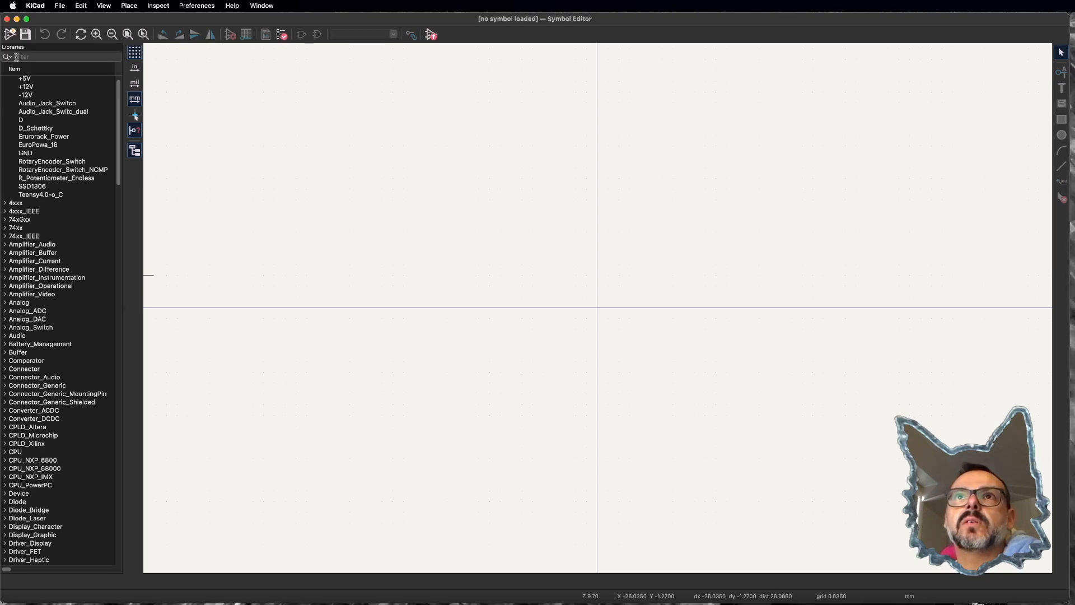
pyautogui.write('_po')
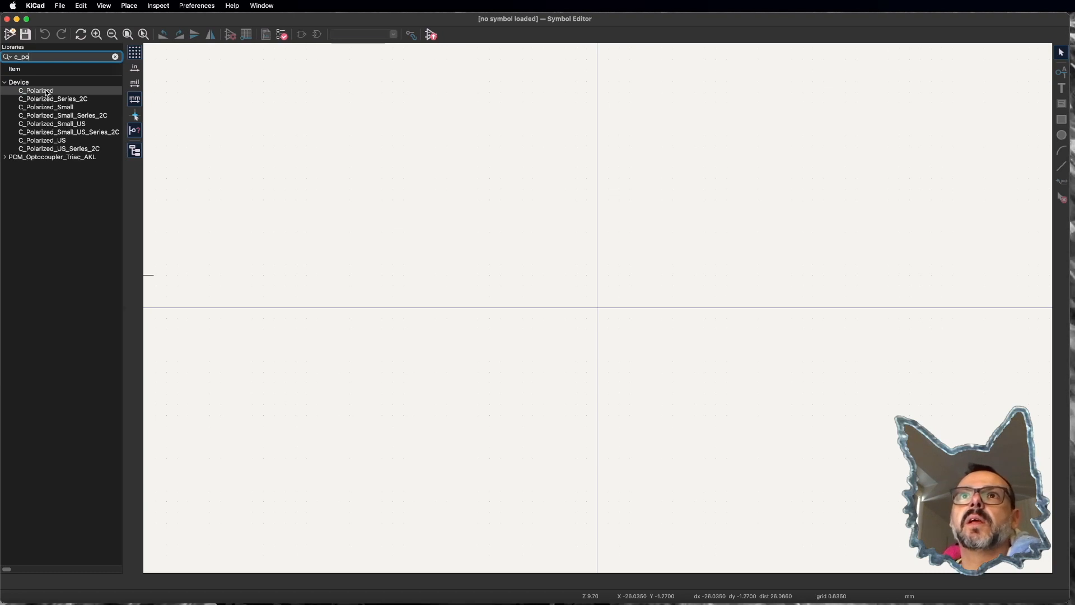
pyautogui.doubleClick(43, 93)
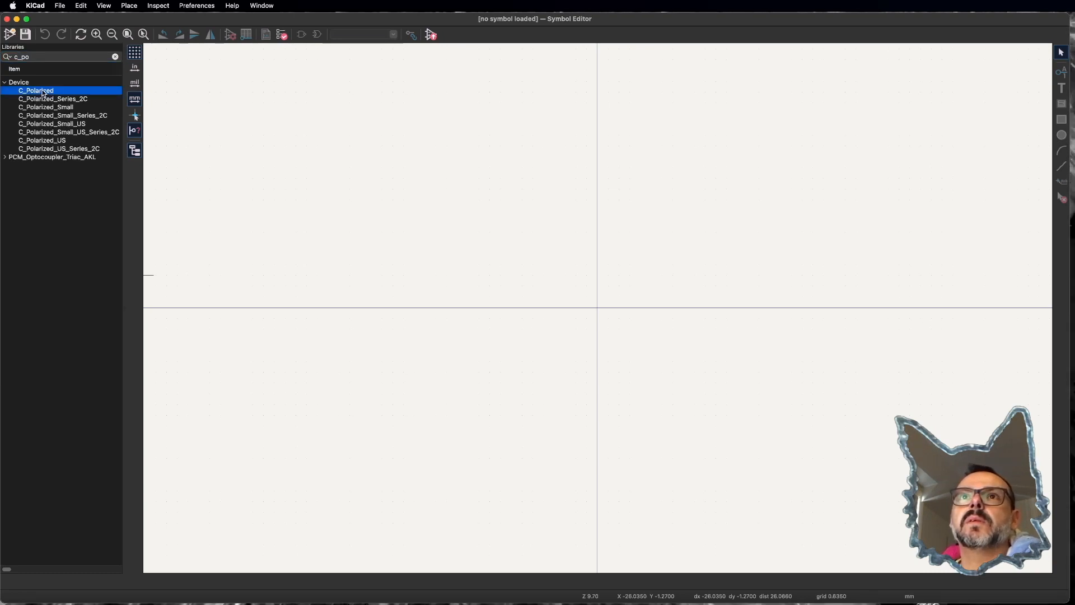
# Step: Enter Capacitor_THT:CP_Radial_D5.0mm_P2.50mm as the footprint in the C_Polarized library symbol's properties
pyautogui.doubleClick(552, 267)
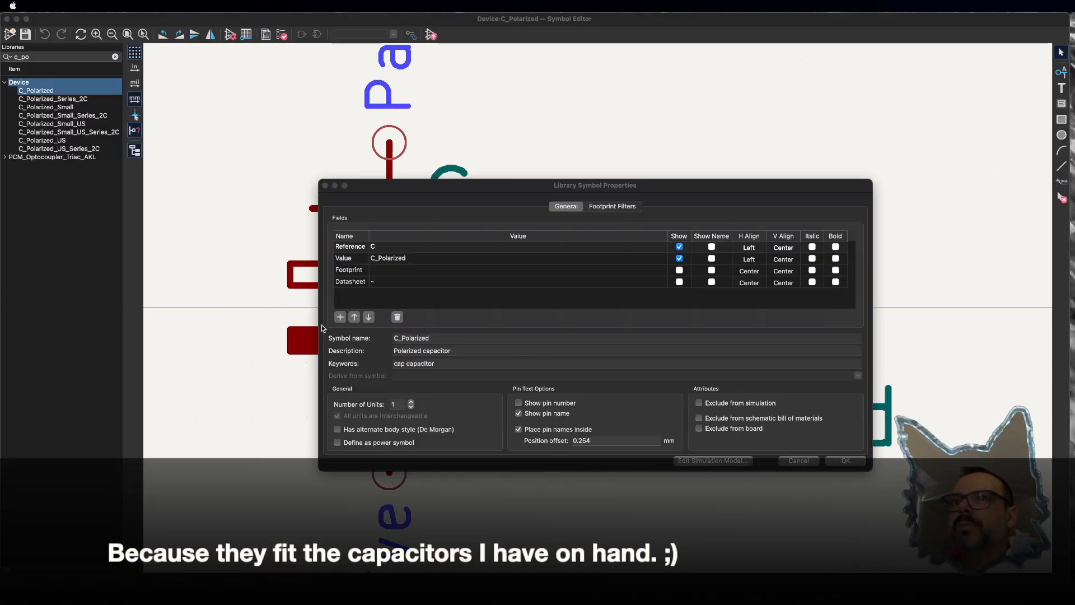
pyautogui.click(324, 329)
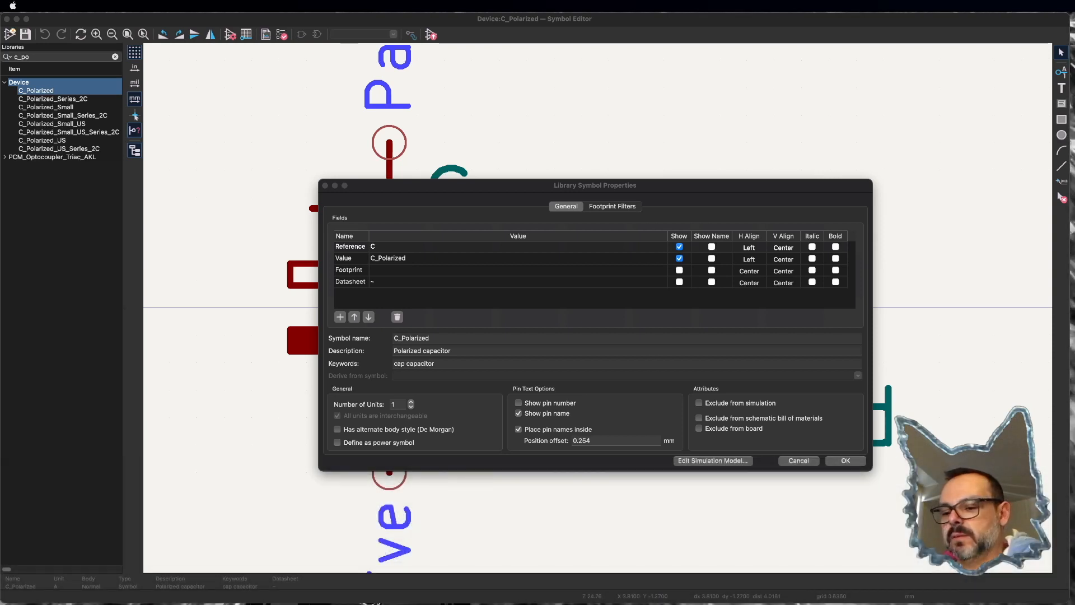
pyautogui.click(383, 271)
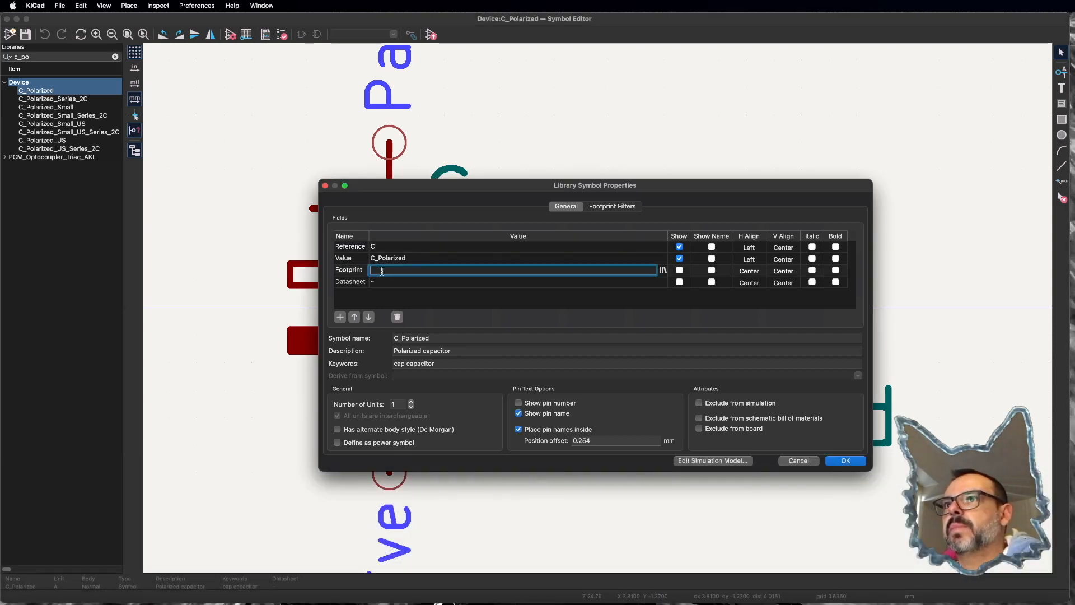
pyautogui.write('Capacitor_THT:CP_Radial_D5.0mm_P2.50mm')
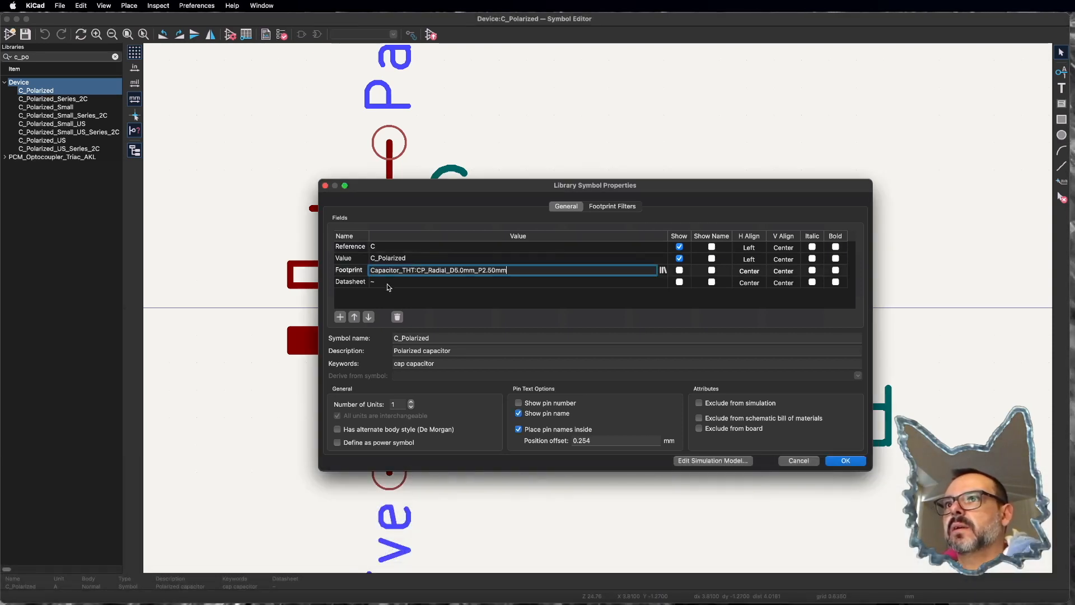
# Step: Choose CP_Radial_D5.0mm_P2.50mm from the Capacitor_THT footprint library for C_Polarized and apply the symbol properties
pyautogui.click(663, 270)
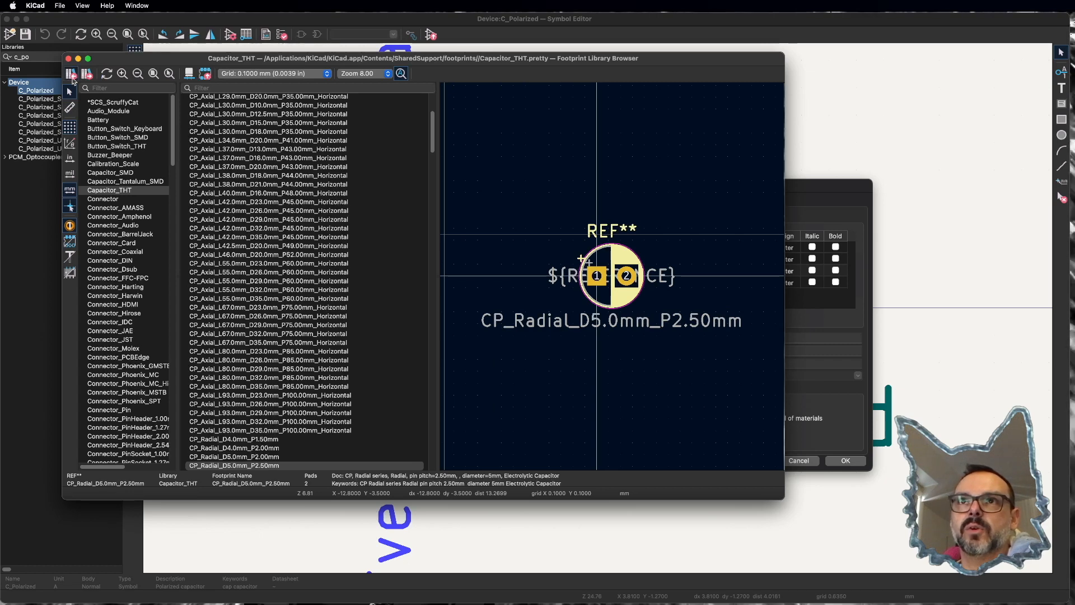
pyautogui.moveTo(340, 58); pyautogui.dragTo(360, 74)
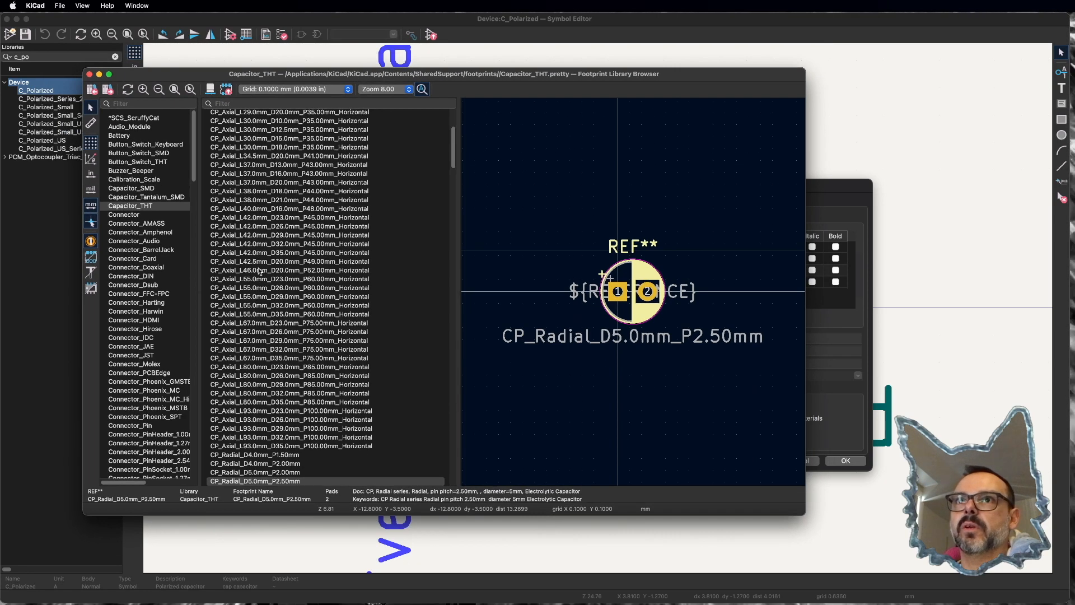
pyautogui.click(131, 207)
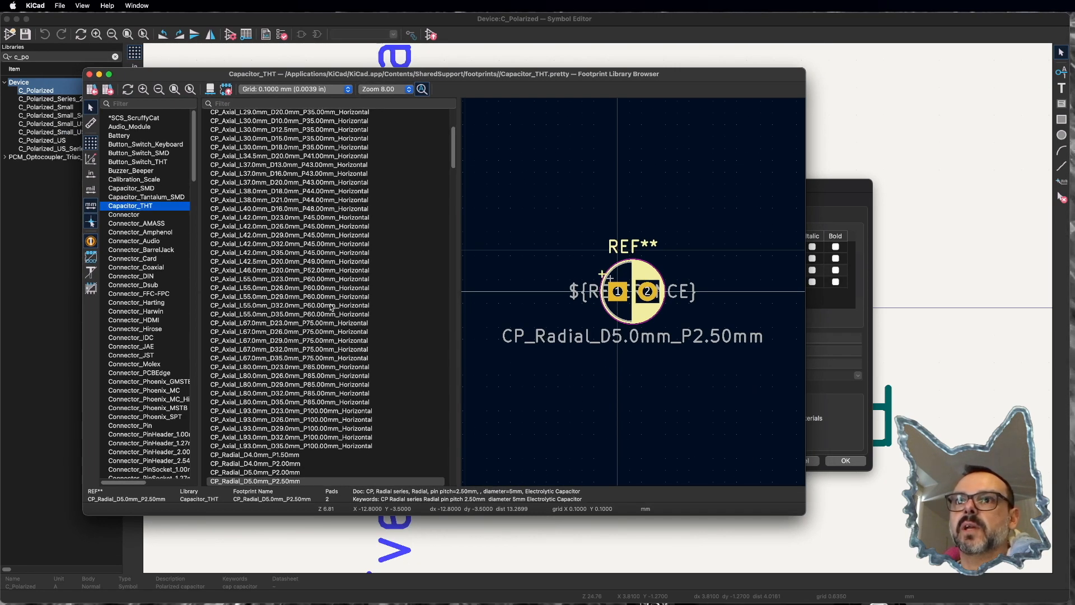
pyautogui.scroll(-10, 332, 307)
pyautogui.click(307, 181)
pyautogui.doubleClick(307, 181)
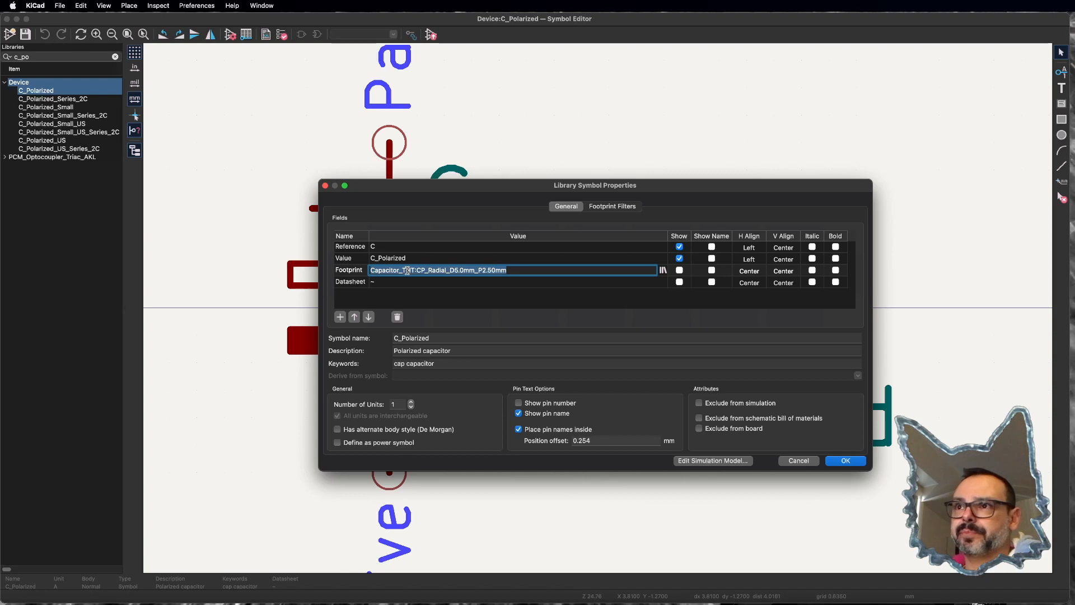
pyautogui.click(546, 304)
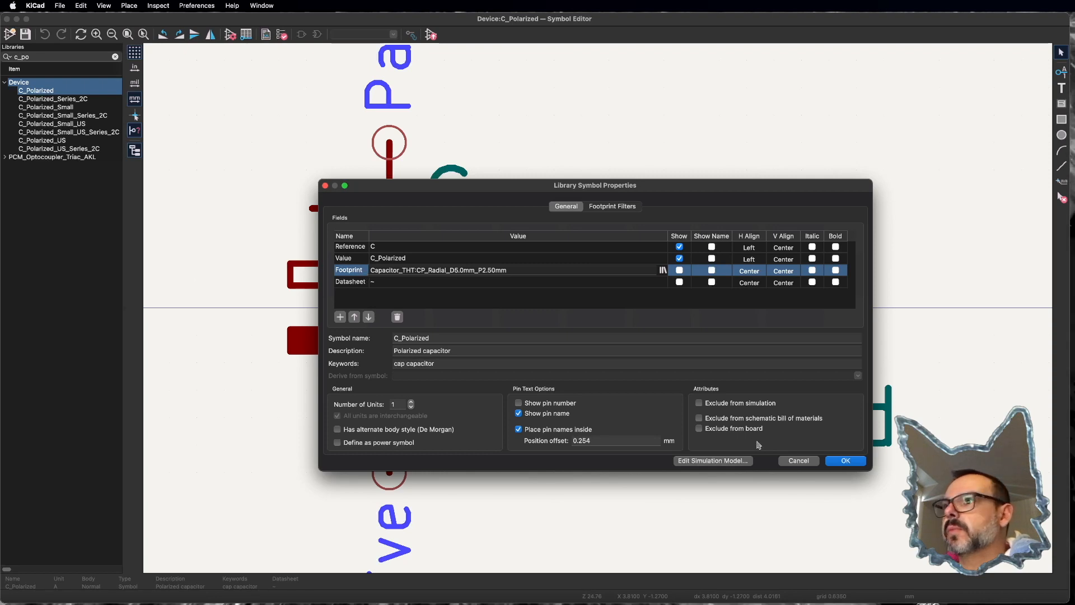
pyautogui.click(846, 462)
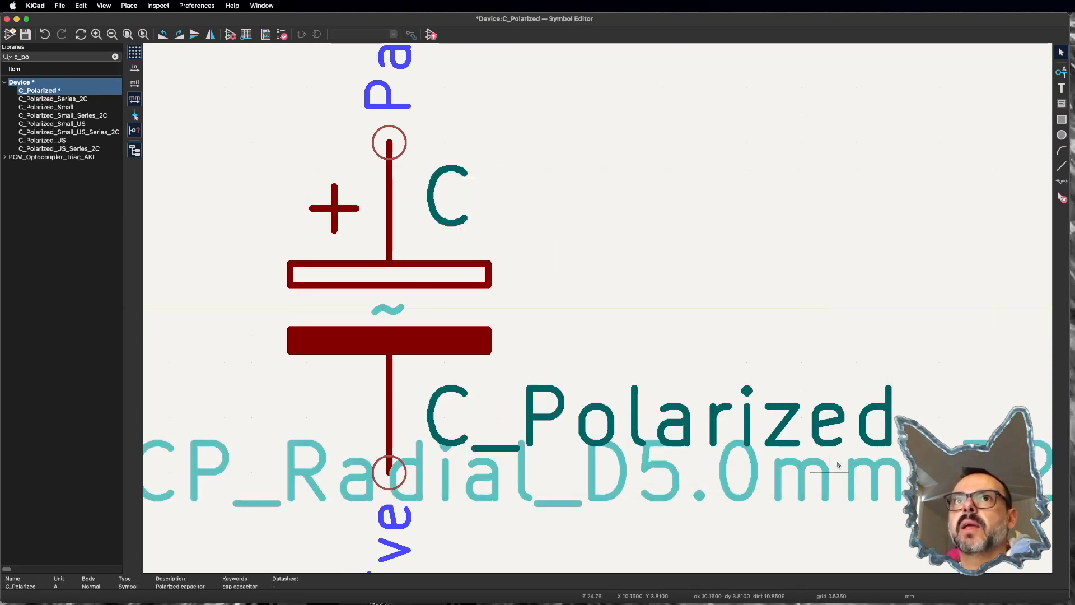
# Step: Save a copy of the edited C_Polarized symbol under the same name in the *SCS library
pyautogui.rightClick(44, 93)
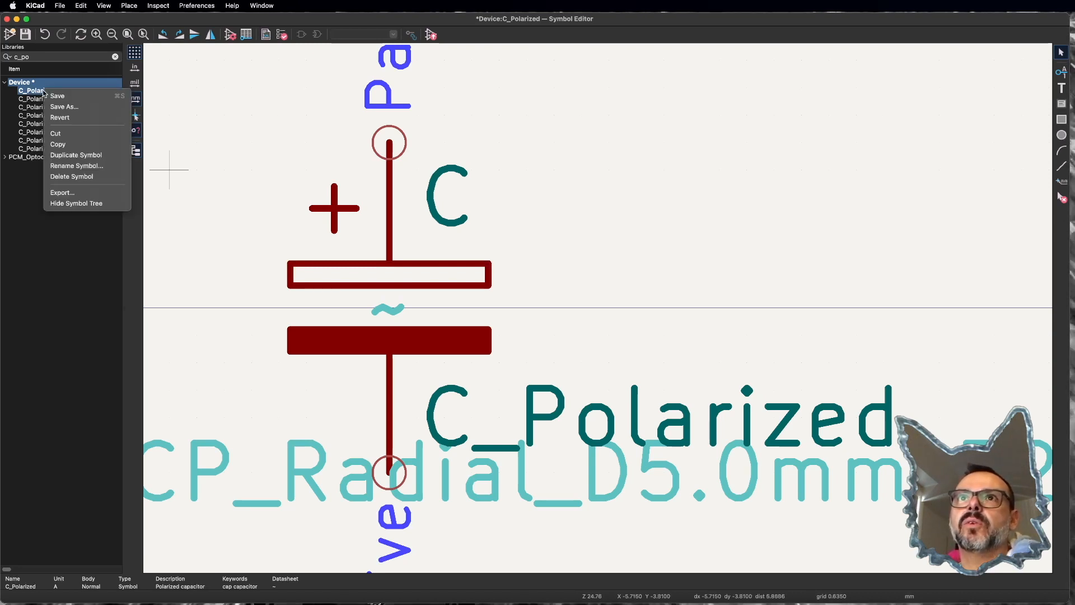
pyautogui.click(61, 104)
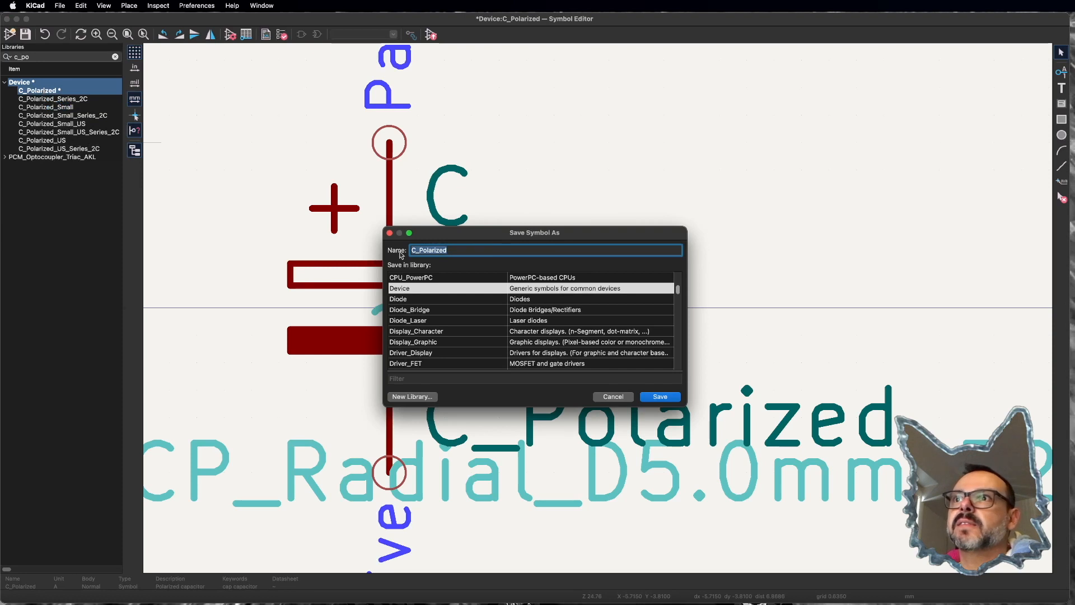
pyautogui.scroll(15, 428, 312)
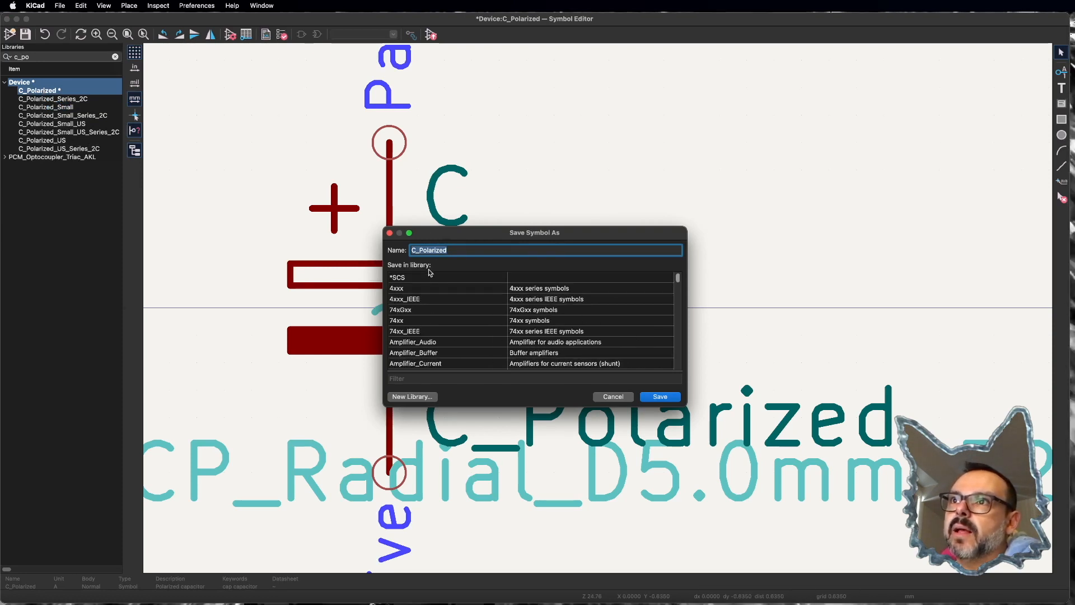
pyautogui.click(407, 280)
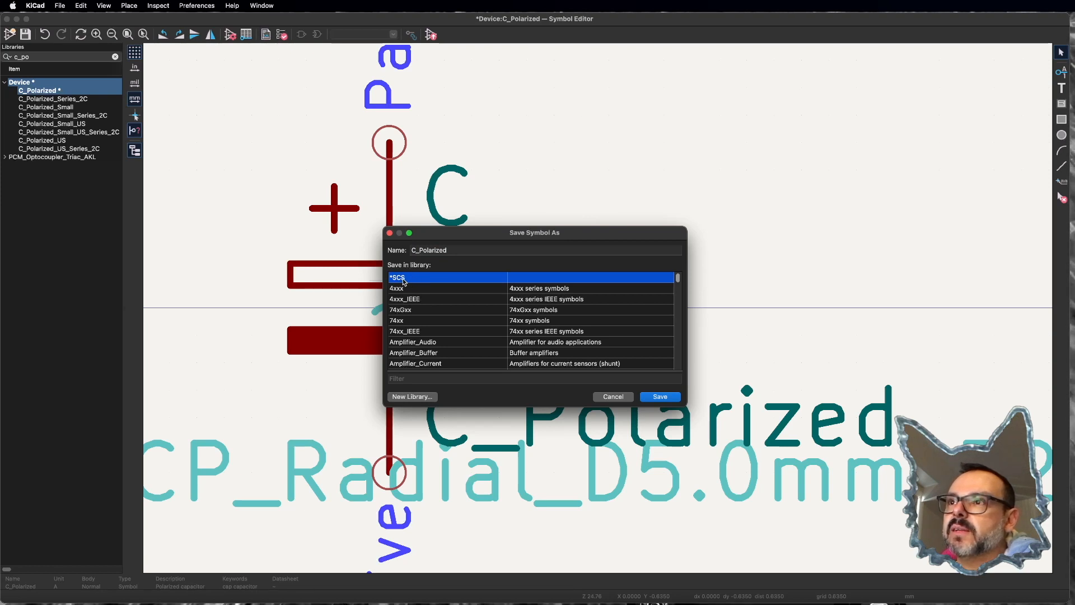
pyautogui.click(660, 398)
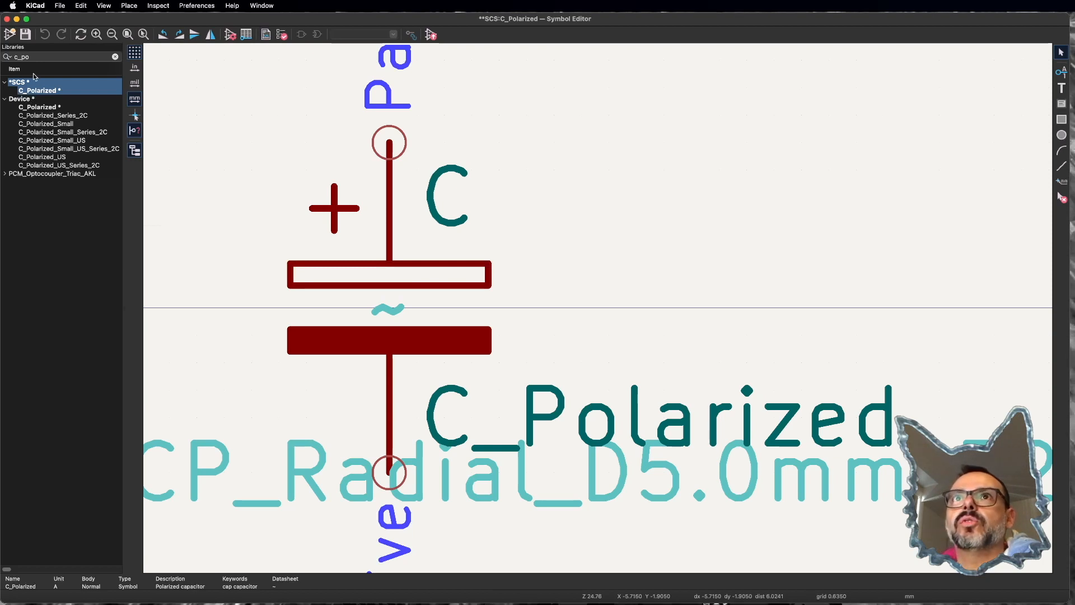
# Step: Close the Symbol Editor, saving the changes to the *SCS library and discarding those to the Device library
pyautogui.click(7, 19)
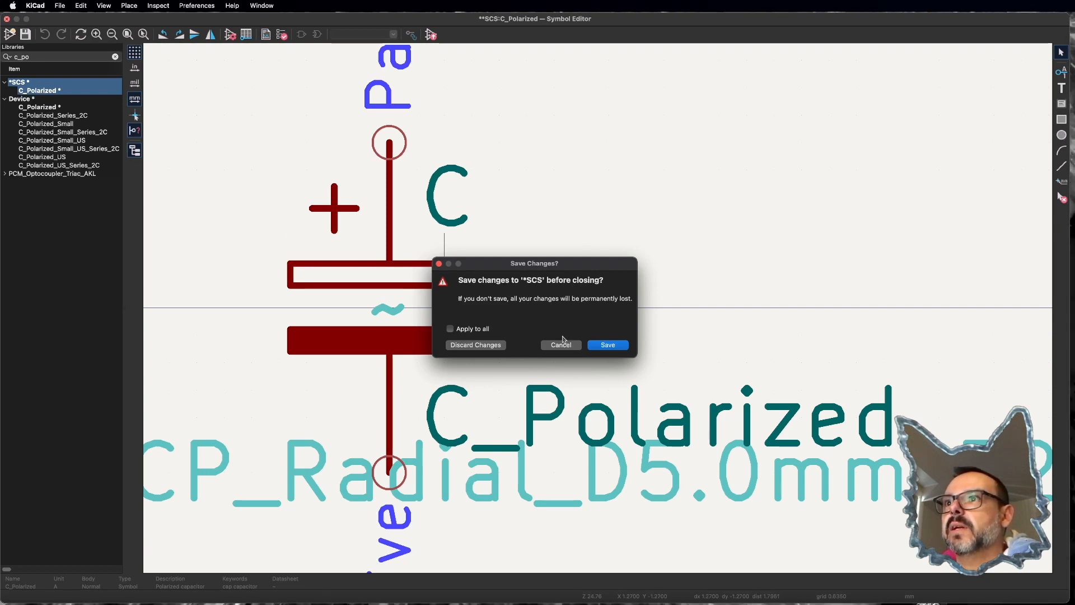
pyautogui.click(603, 345)
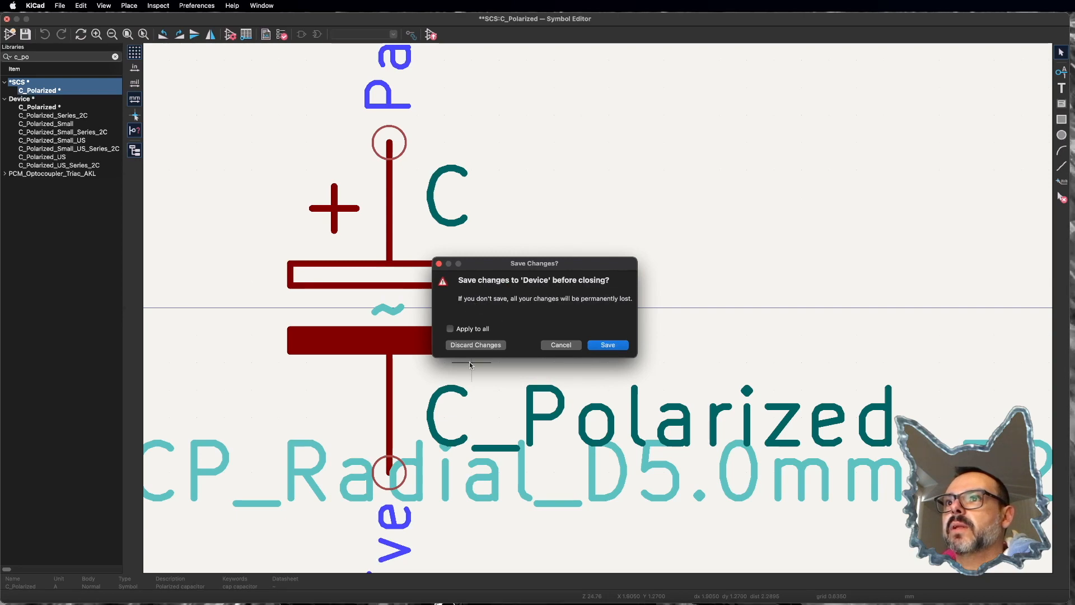
pyautogui.click(475, 345)
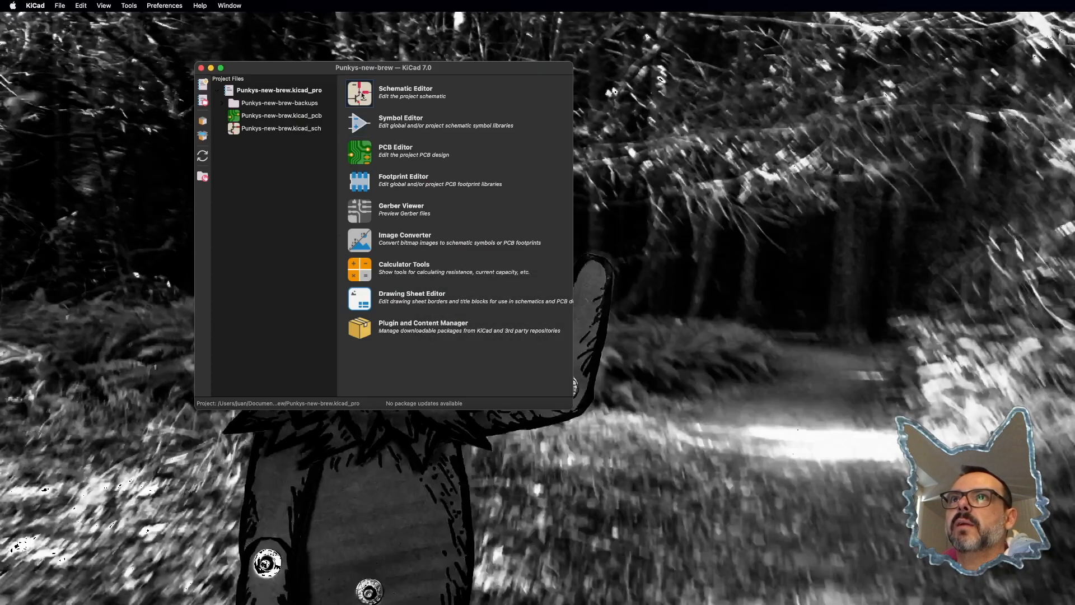
# Step: Open the project's schematic and delete the polarized capacitor C1 beside connector J1
pyautogui.click(363, 96)
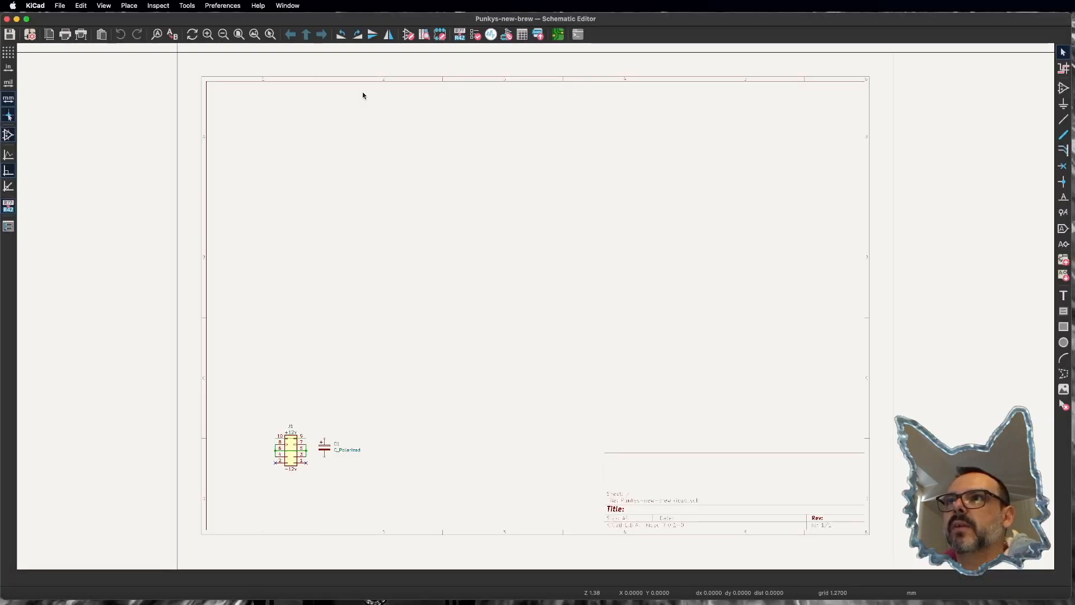
pyautogui.click(324, 448)
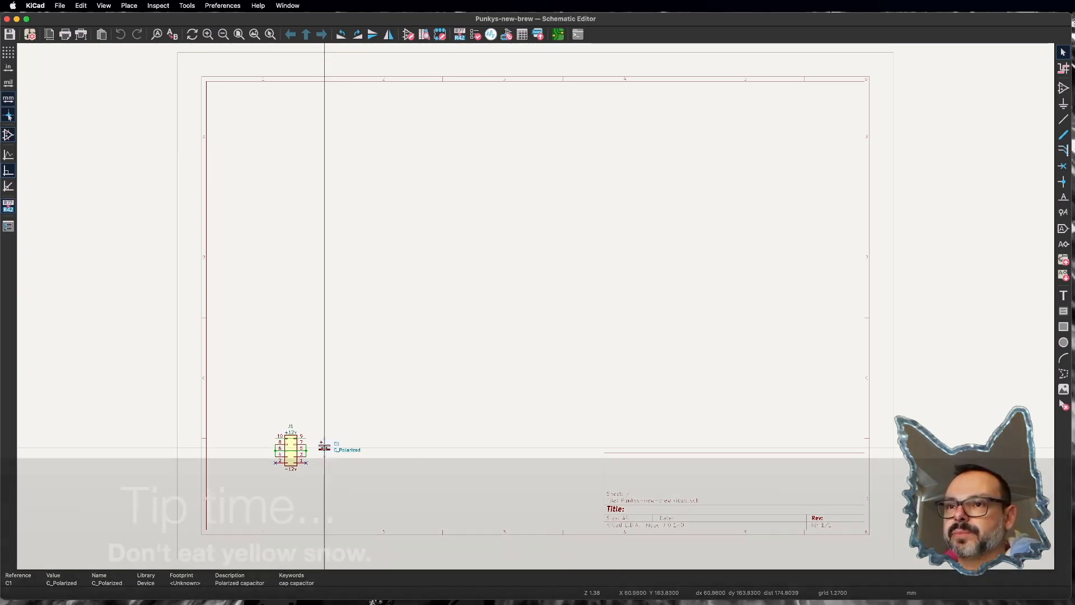
pyautogui.press('Delete')
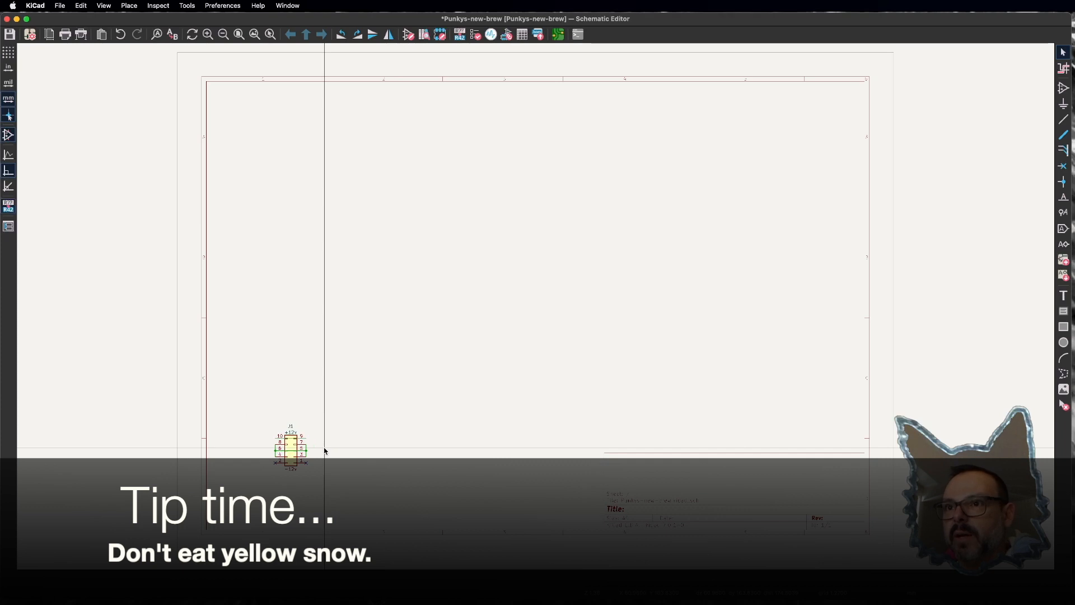
# Step: Add the C_Polarized symbol from the *SCS library to the schematic as the replacement capacitor
pyautogui.write('ac')
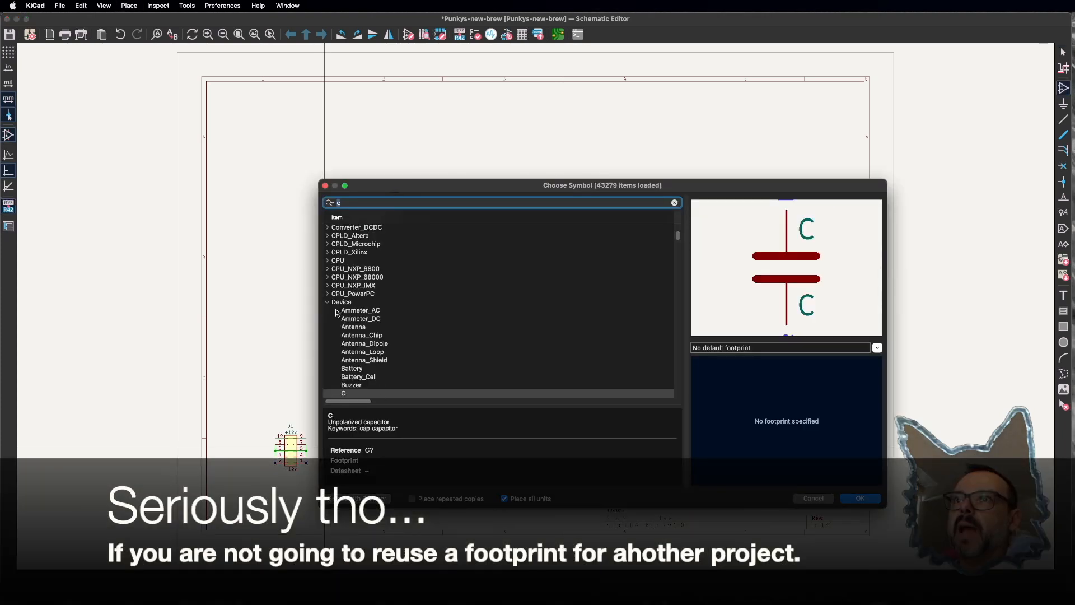
pyautogui.click(331, 303)
pyautogui.scroll(5, 407, 311)
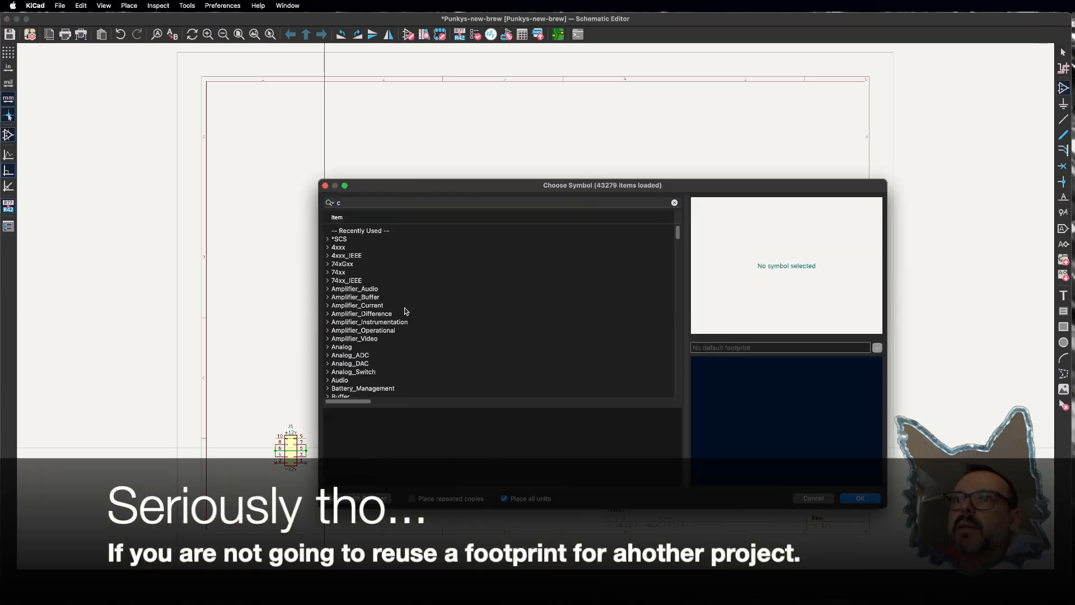
pyautogui.click(338, 239)
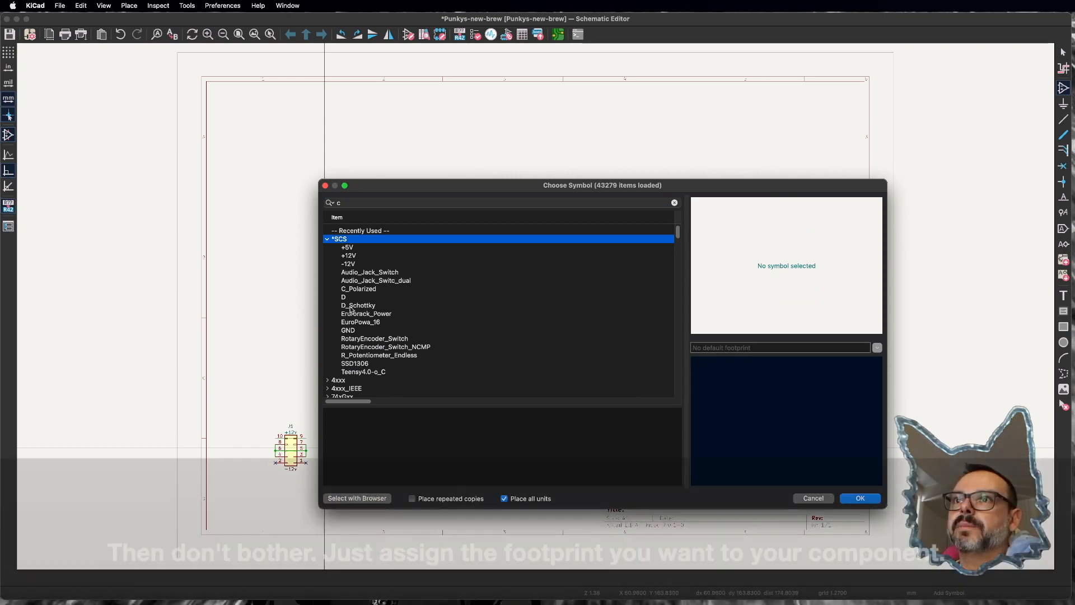
pyautogui.click(353, 289)
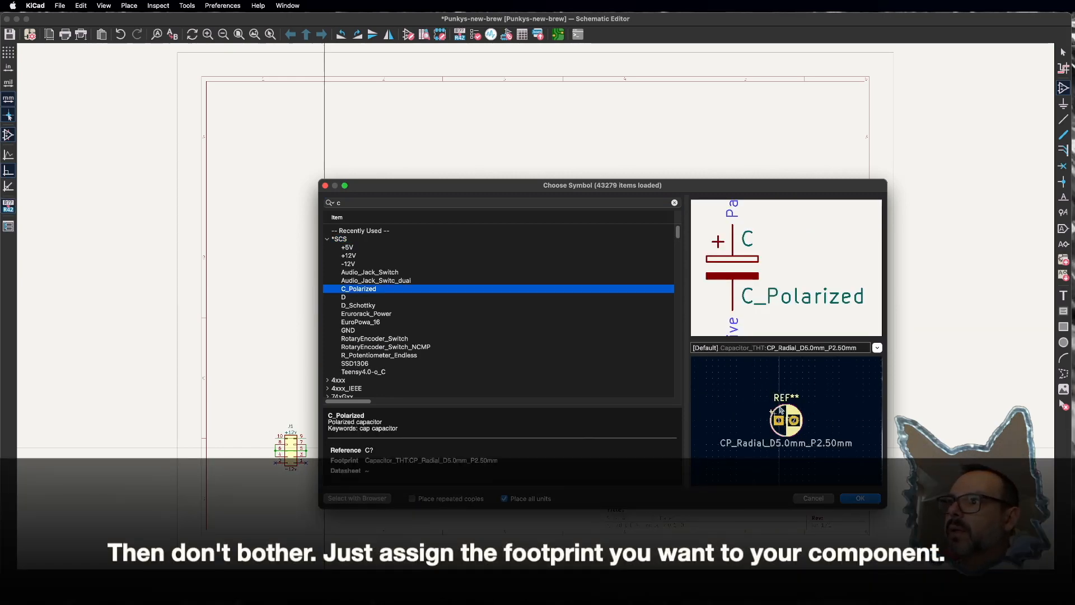
pyautogui.doubleClick(360, 288)
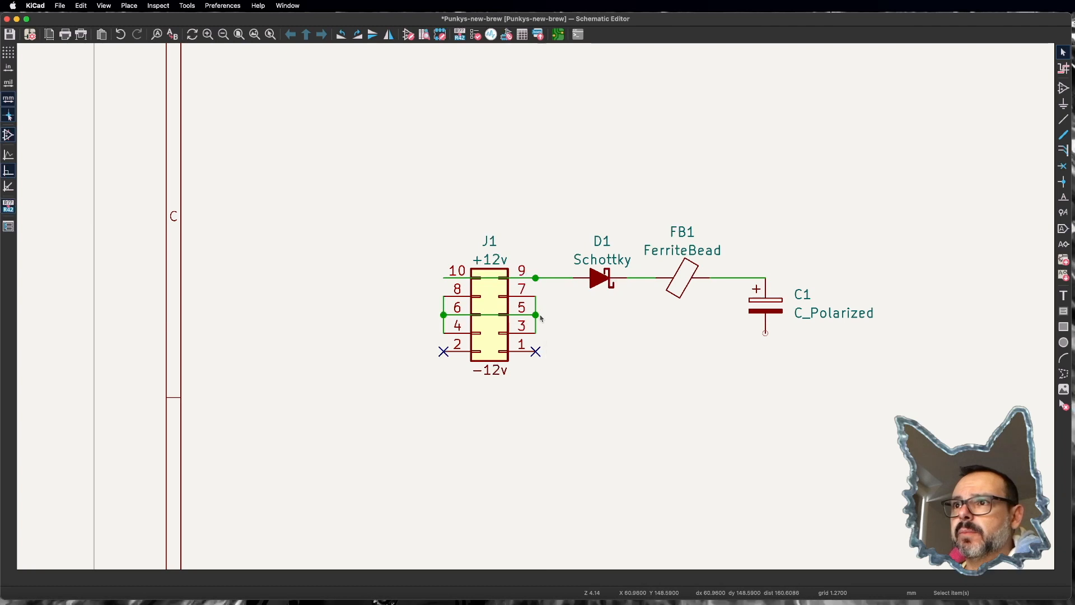
# Step: Wire C1's negative pin to pin 3 of J1 and move C1 slightly closer to ferrite bead FB1
pyautogui.click(765, 333)
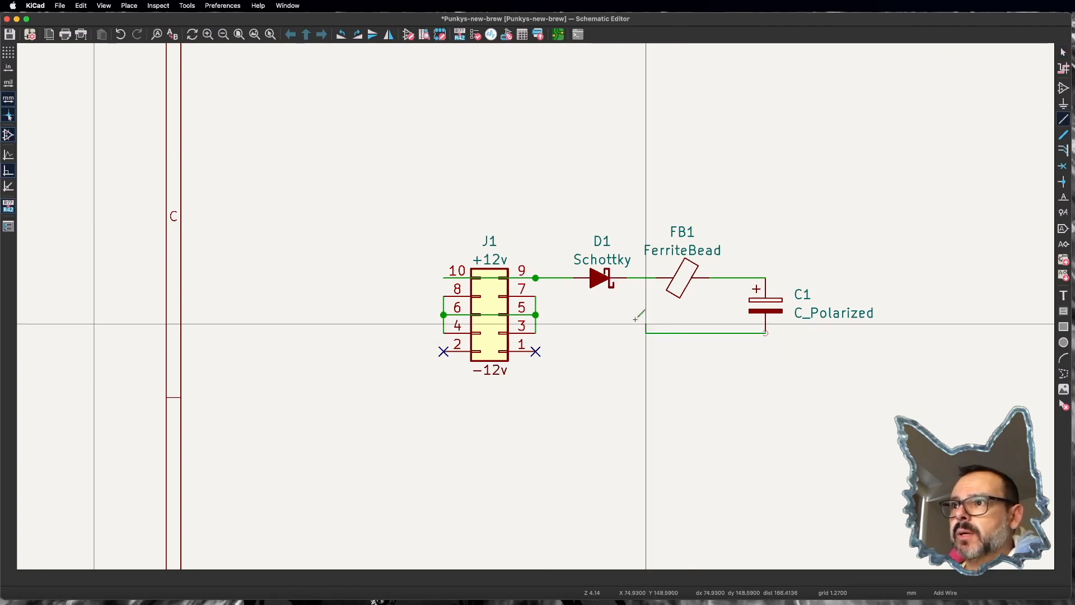
pyautogui.click(536, 333)
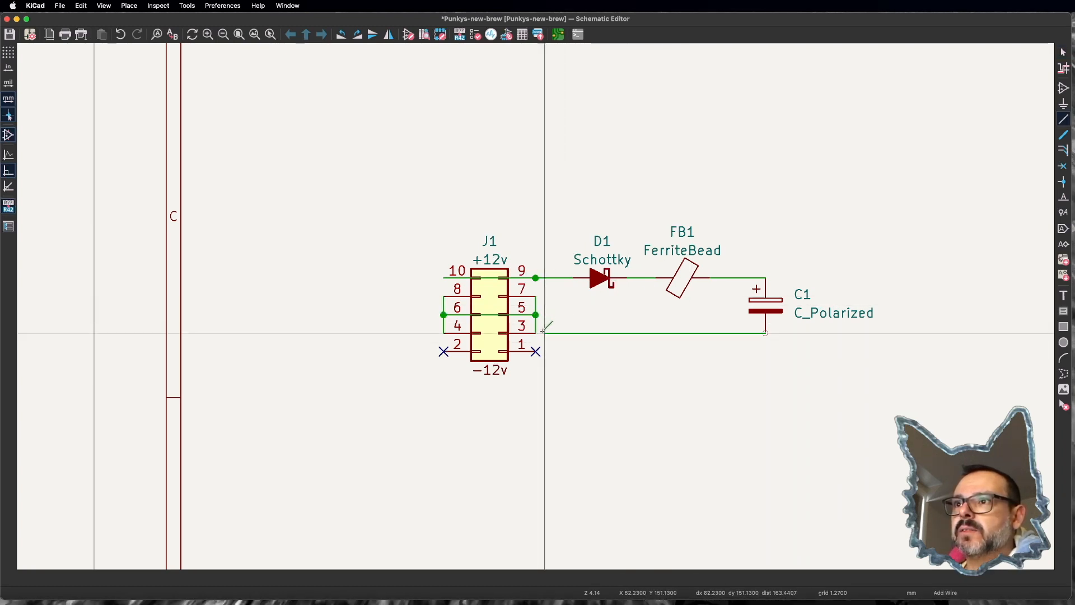
pyautogui.press('Escape')
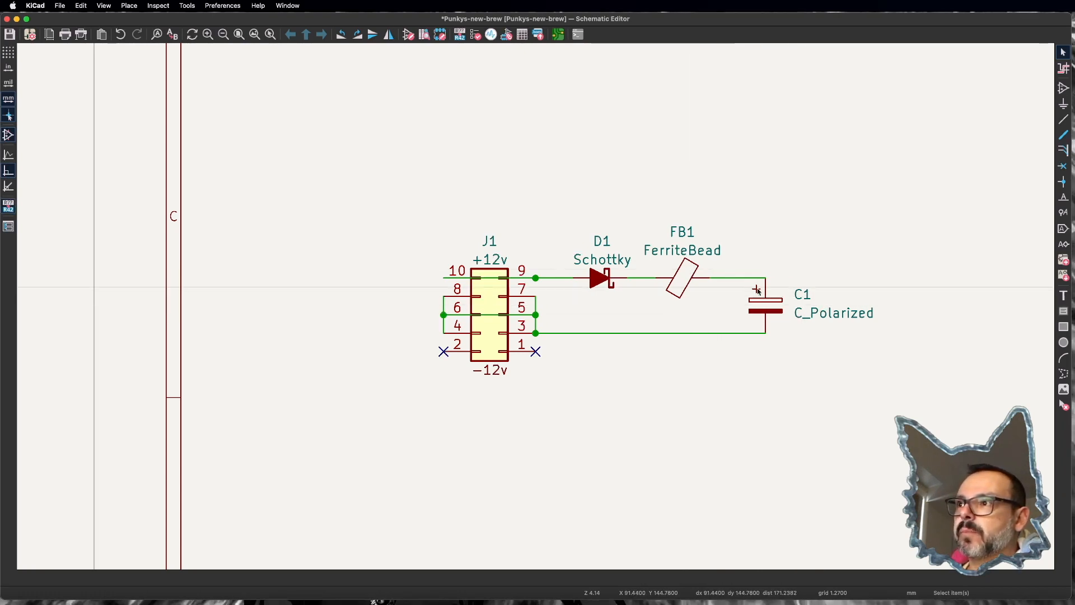
pyautogui.press('m')
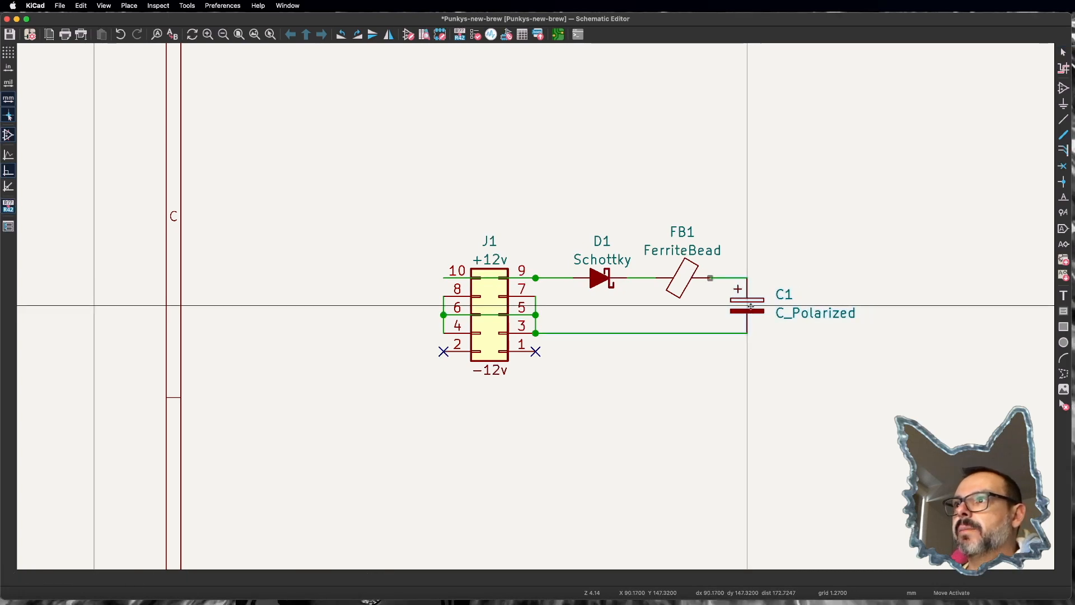
pyautogui.click(757, 305)
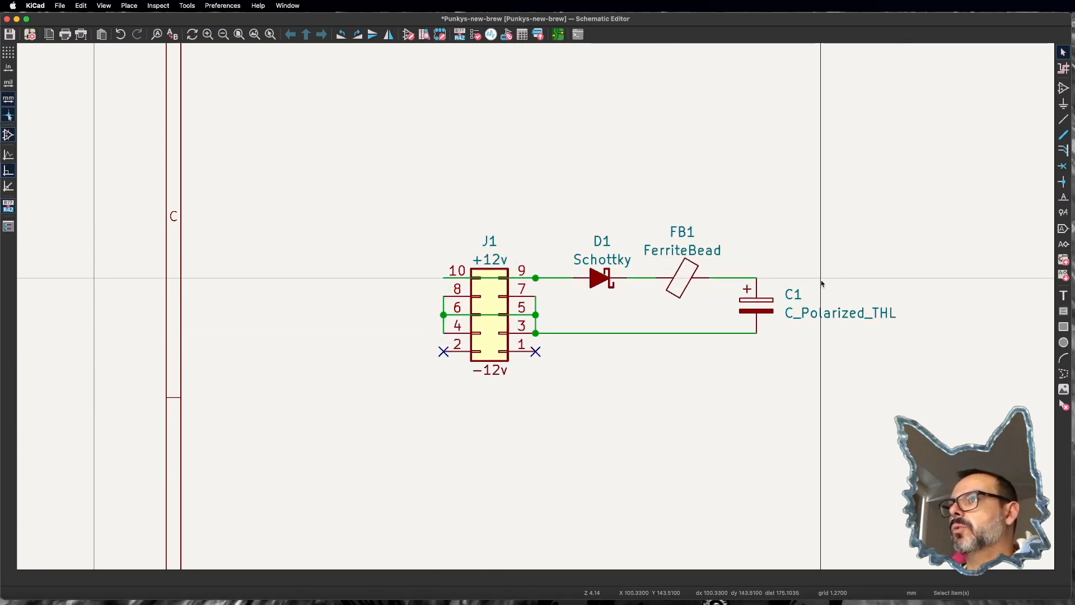
# Step: Place a GND power symbol from the *SCS library on C1's negative pin
pyautogui.click(1064, 105)
pyautogui.click(886, 213)
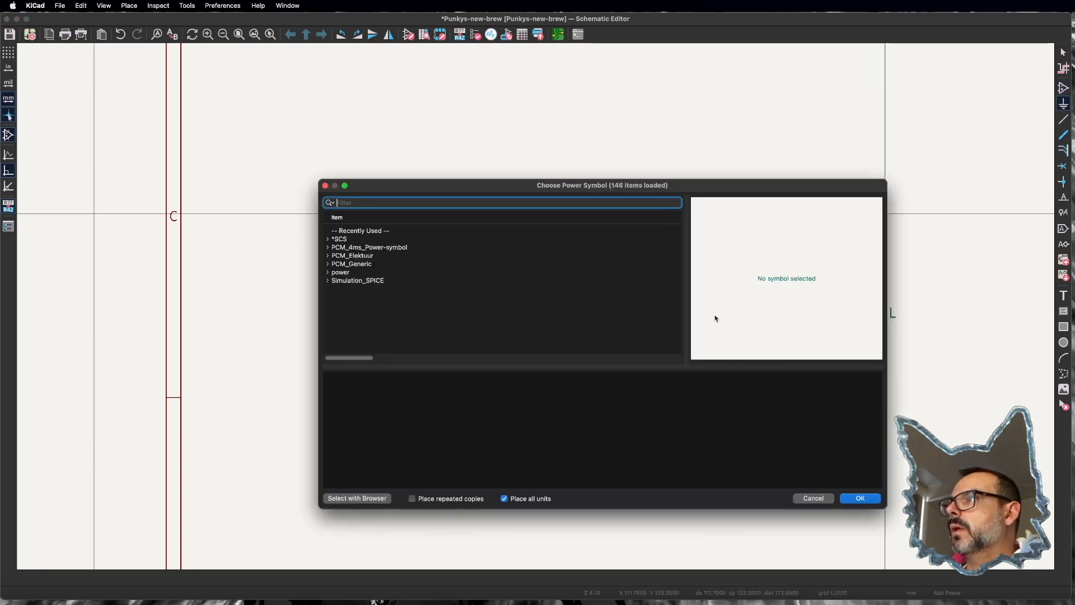
pyautogui.write('GND')
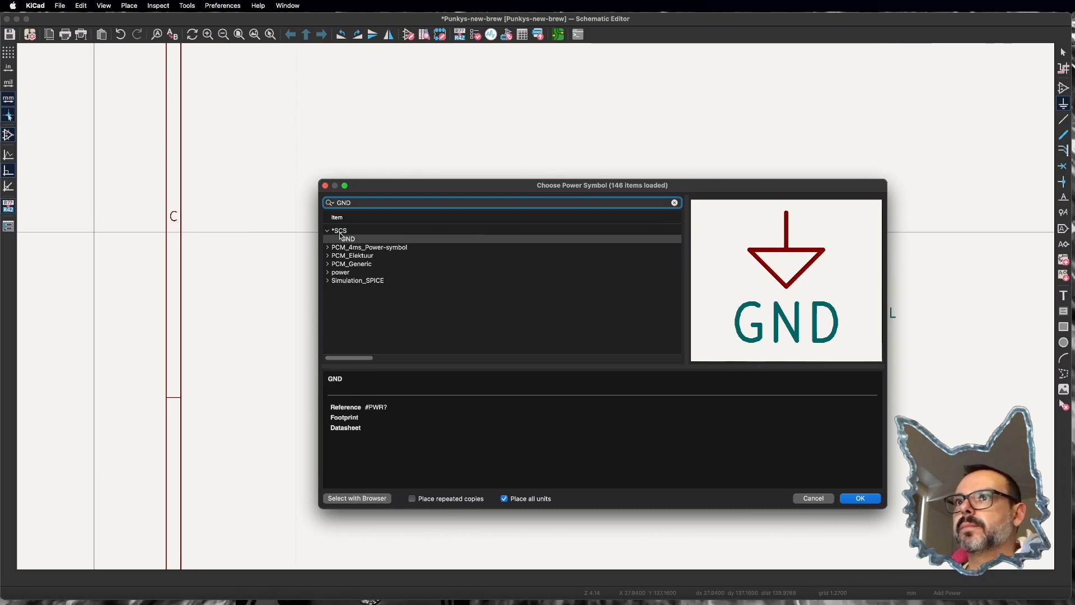
pyautogui.doubleClick(352, 240)
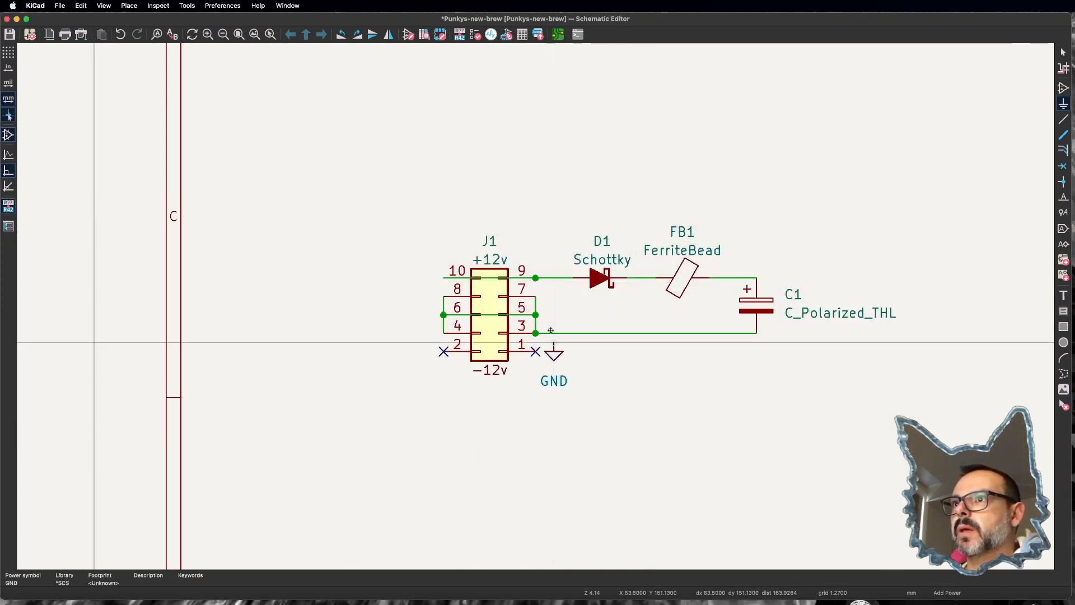
pyautogui.click(757, 334)
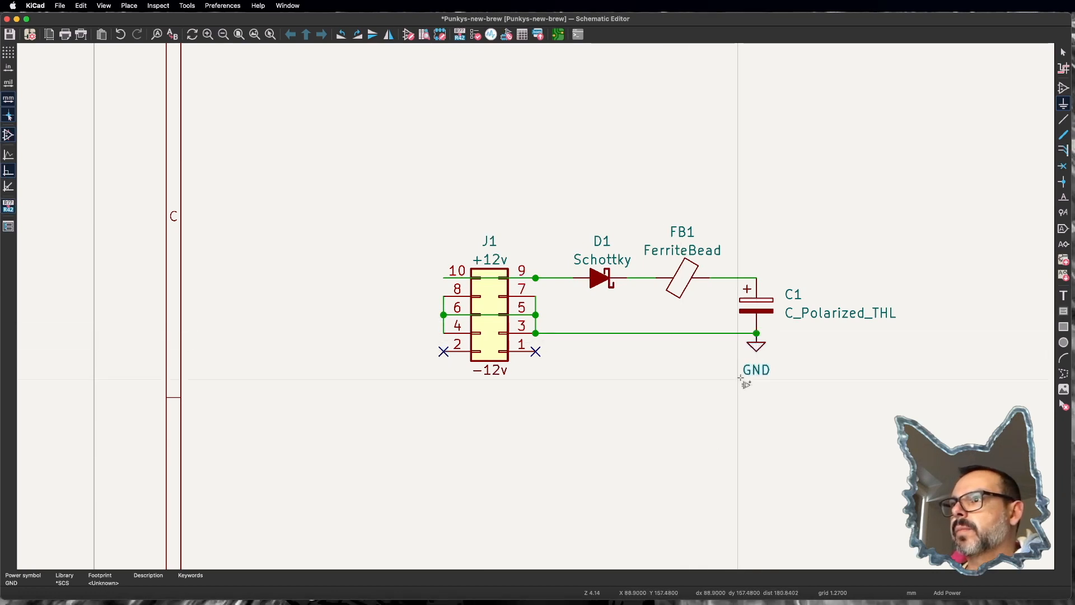
# Step: Move the GND symbol's text label closer to its symbol below C1
pyautogui.press('Escape')
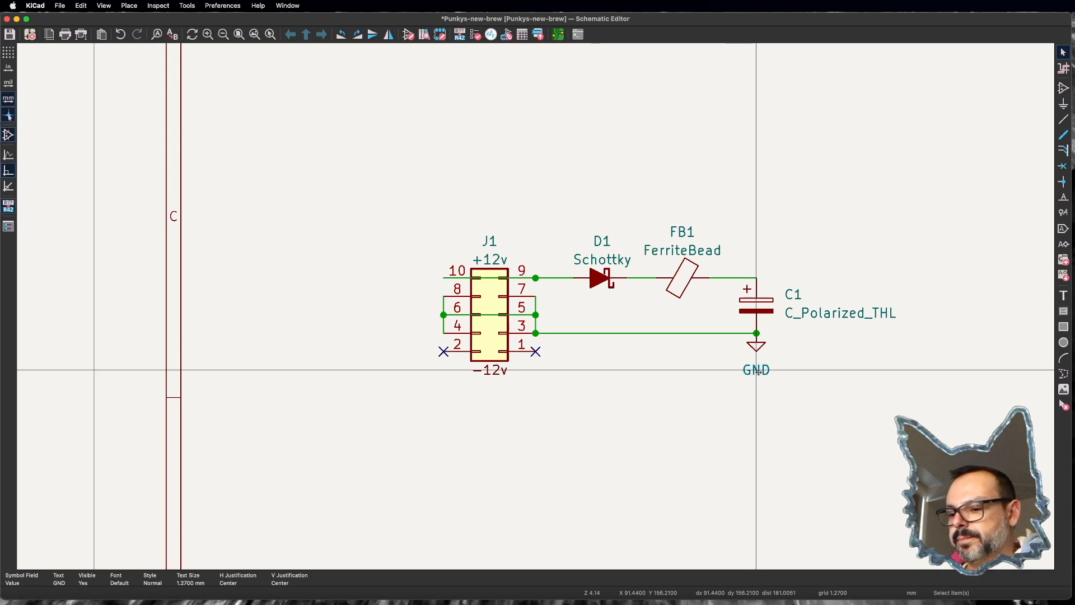
pyautogui.press('m')
pyautogui.click(757, 361)
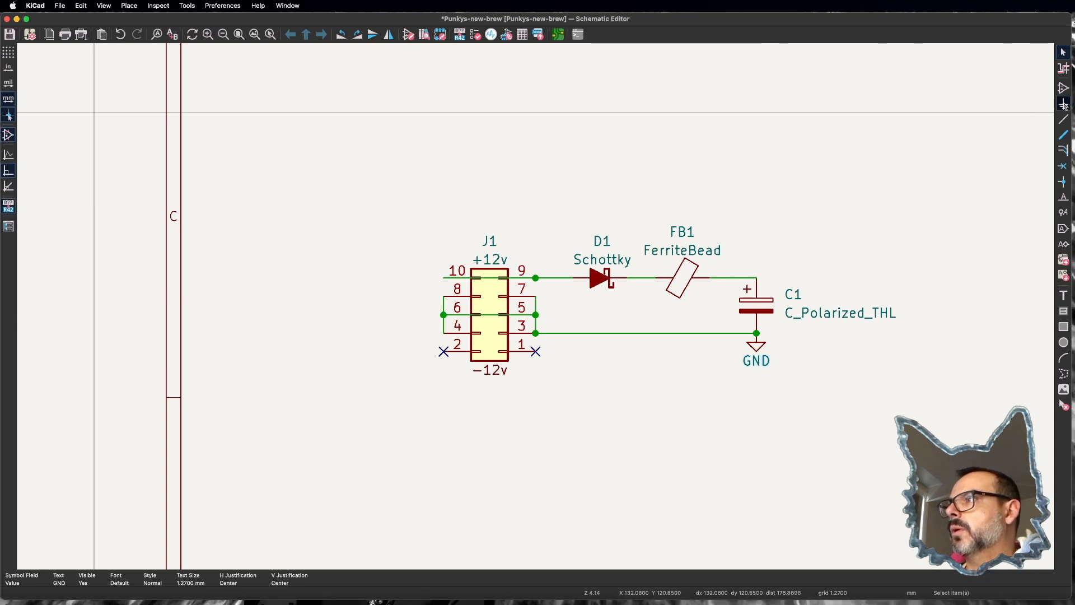
# Step: Place a +12V power symbol from the *SCS library on C1's positive pin
pyautogui.press('p')
pyautogui.write('1')
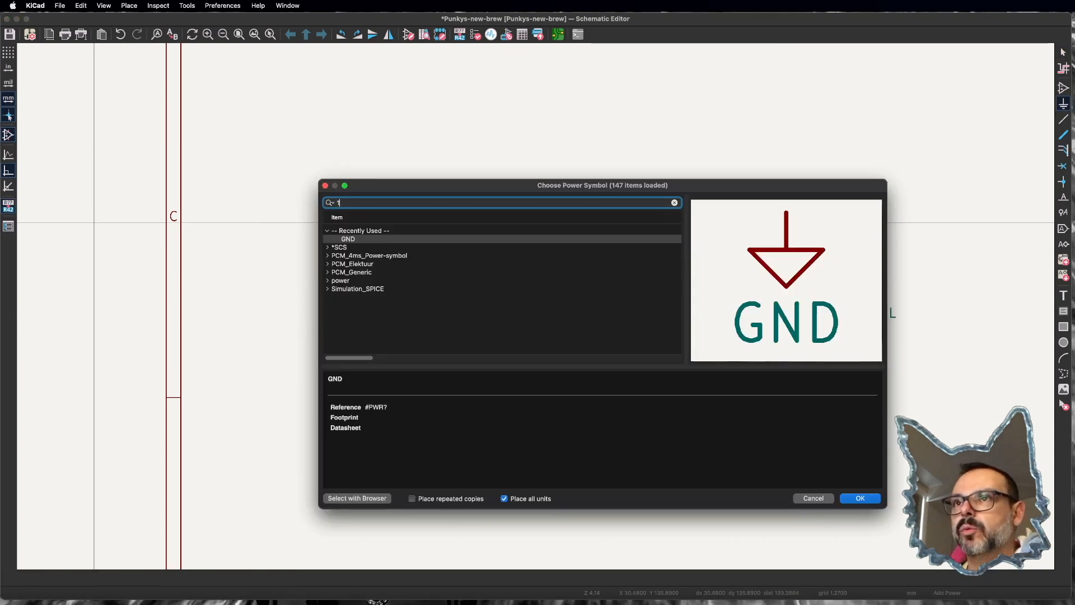
pyautogui.write('2')
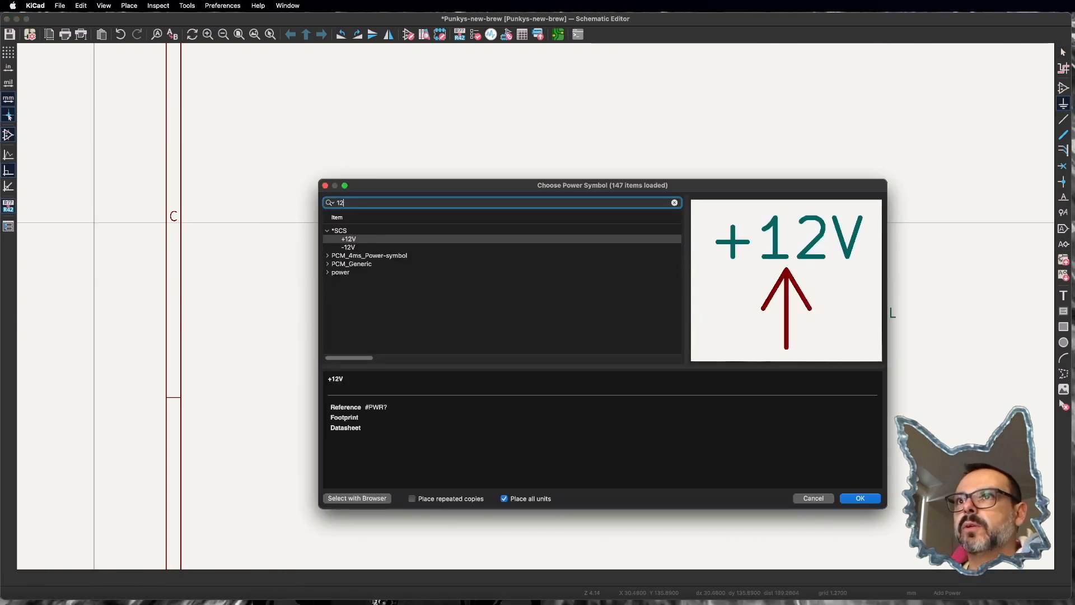
pyautogui.doubleClick(350, 240)
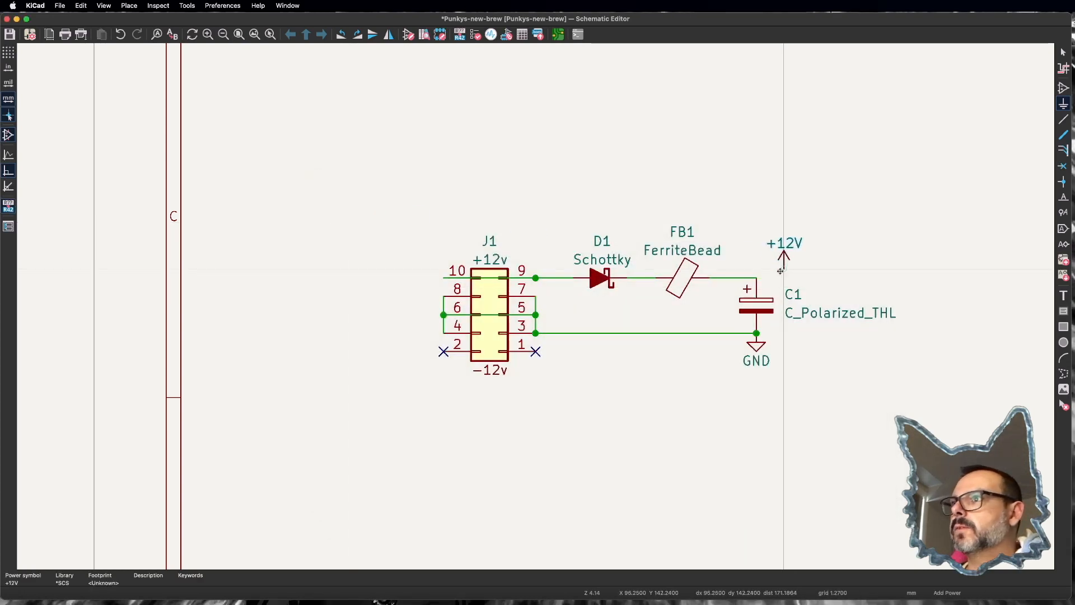
pyautogui.click(756, 278)
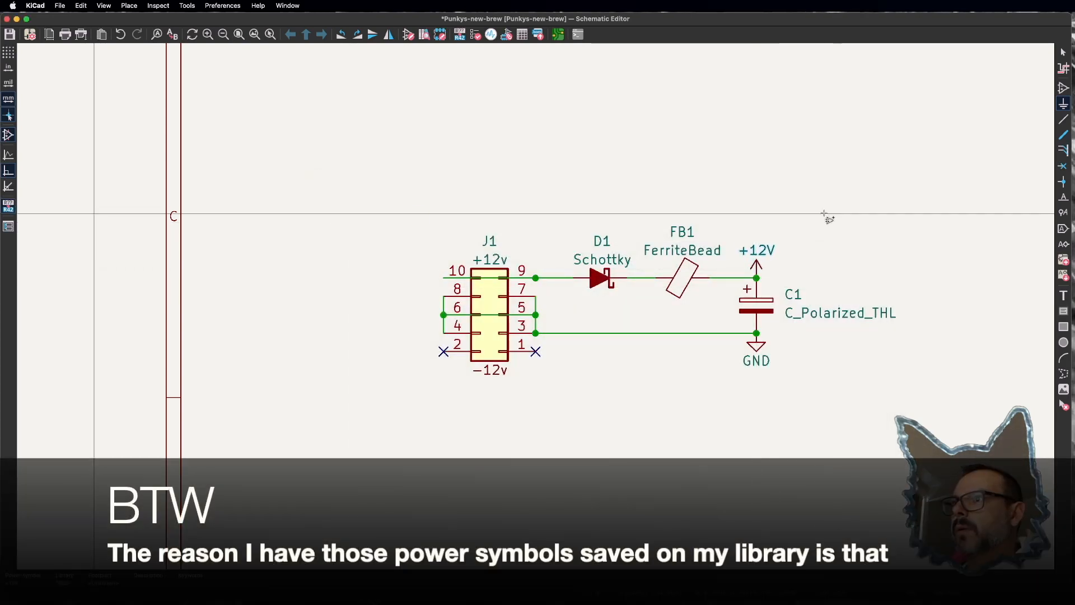
pyautogui.press('Escape')
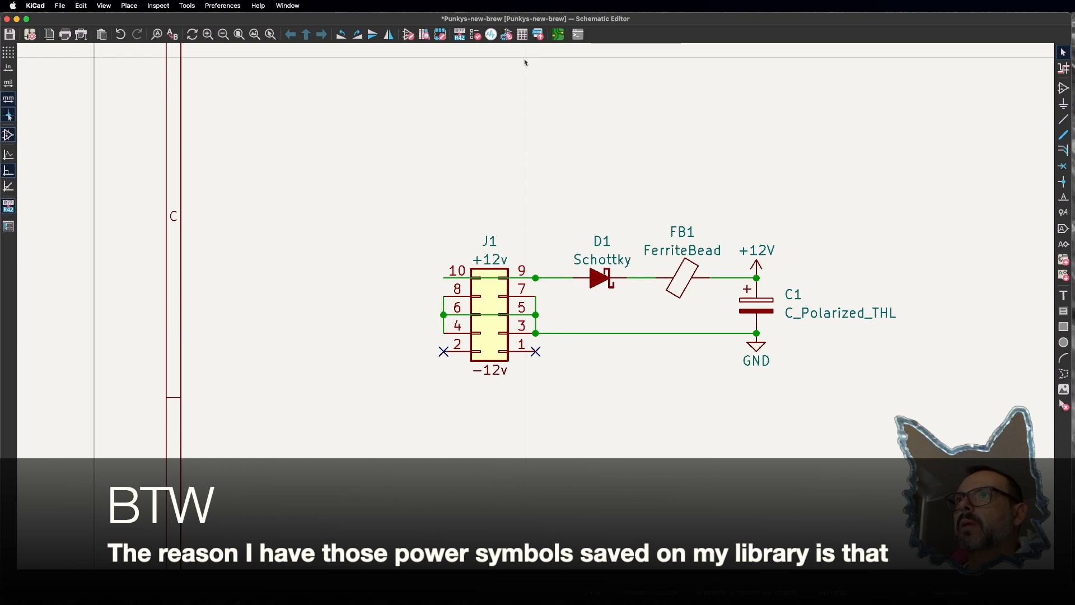
# Step: Run the electrical rules check on the power schematic and review the reported violations
pyautogui.click(474, 35)
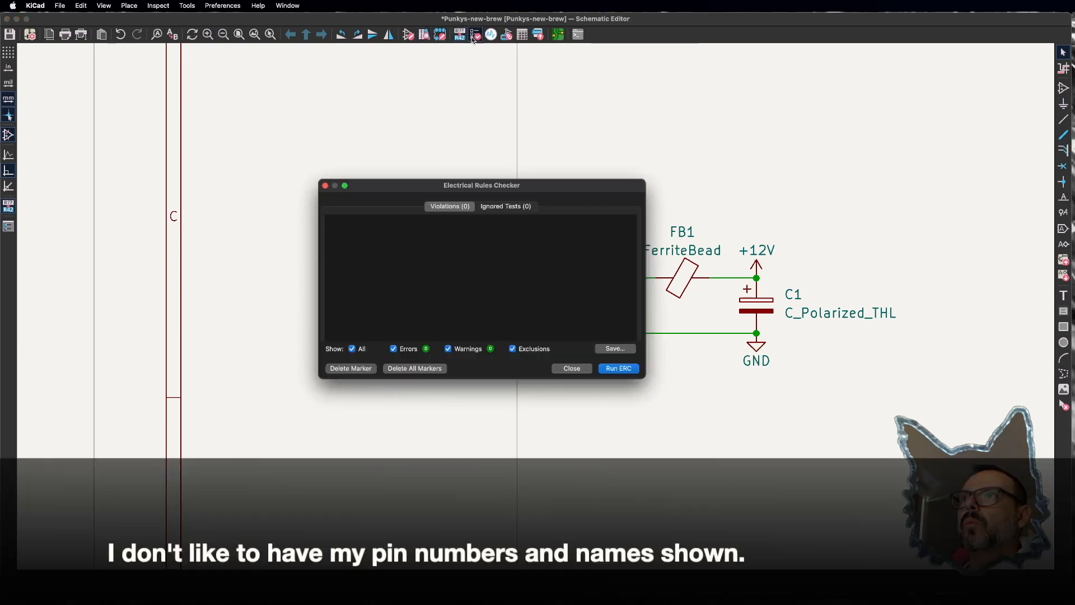
pyautogui.click(620, 369)
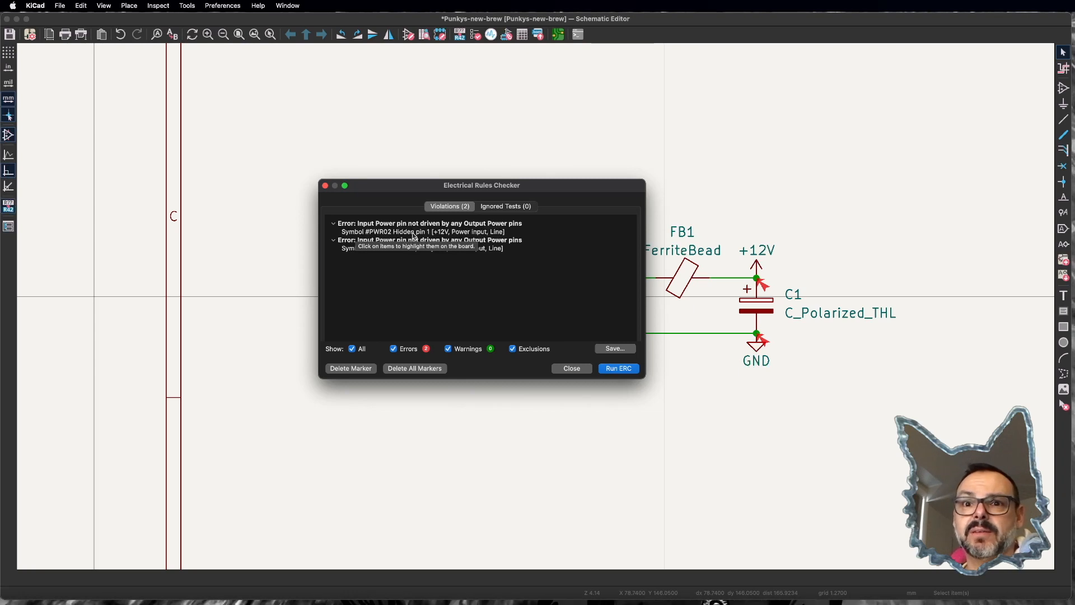
pyautogui.moveTo(363, 184); pyautogui.dragTo(256, 116)
pyautogui.click(463, 298)
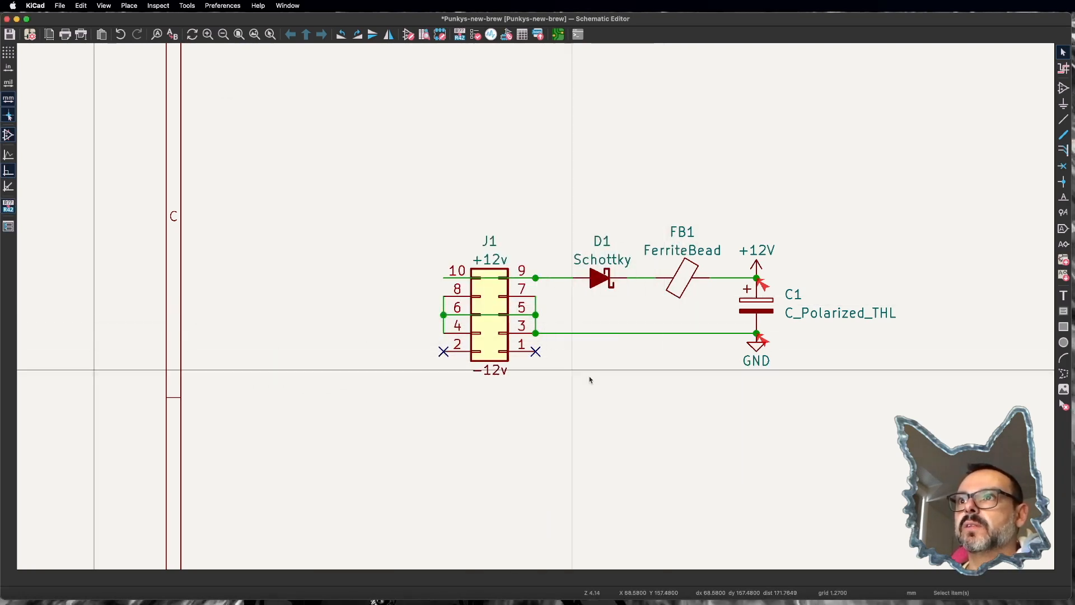
# Step: Place a PWR_FLAG symbol from PCM_4ms_Power-symbol on J1's pin 10 and a duplicate on pin 4
pyautogui.click(1063, 106)
pyautogui.write('F')
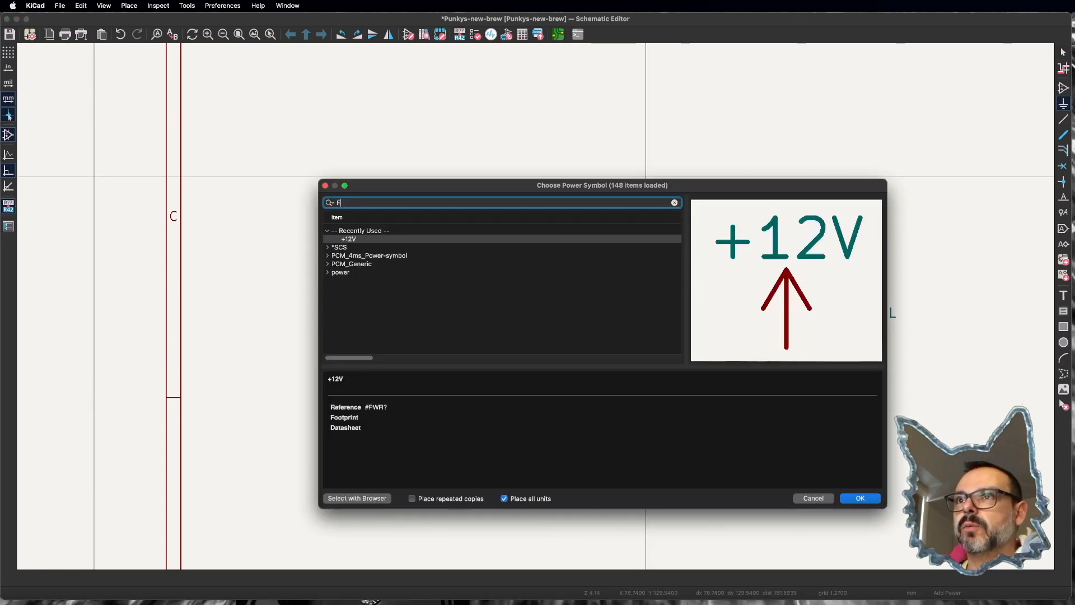
pyautogui.write('L')
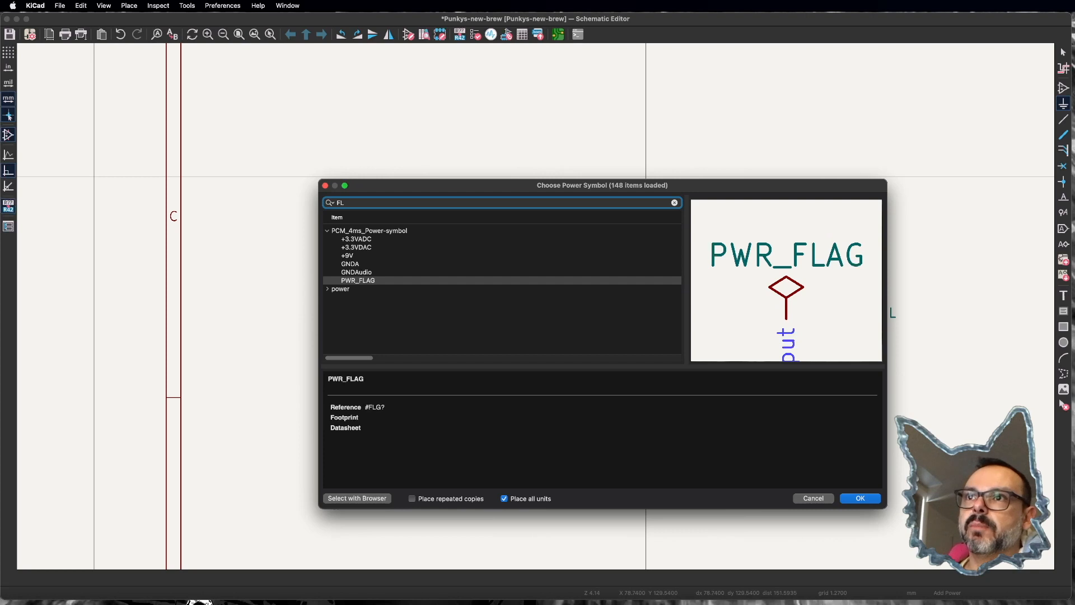
pyautogui.click(365, 282)
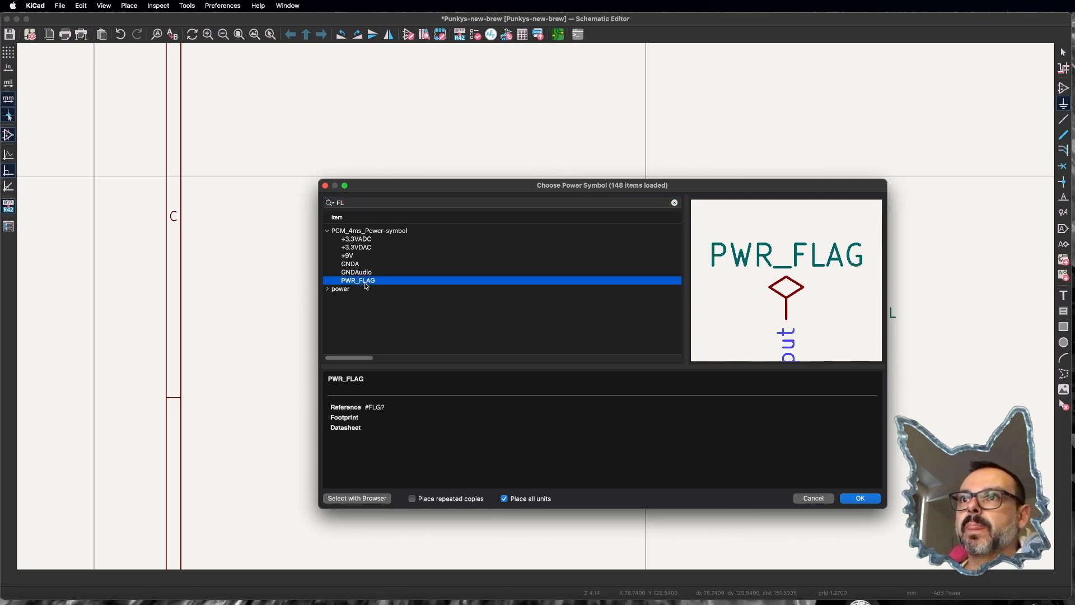
pyautogui.click(859, 498)
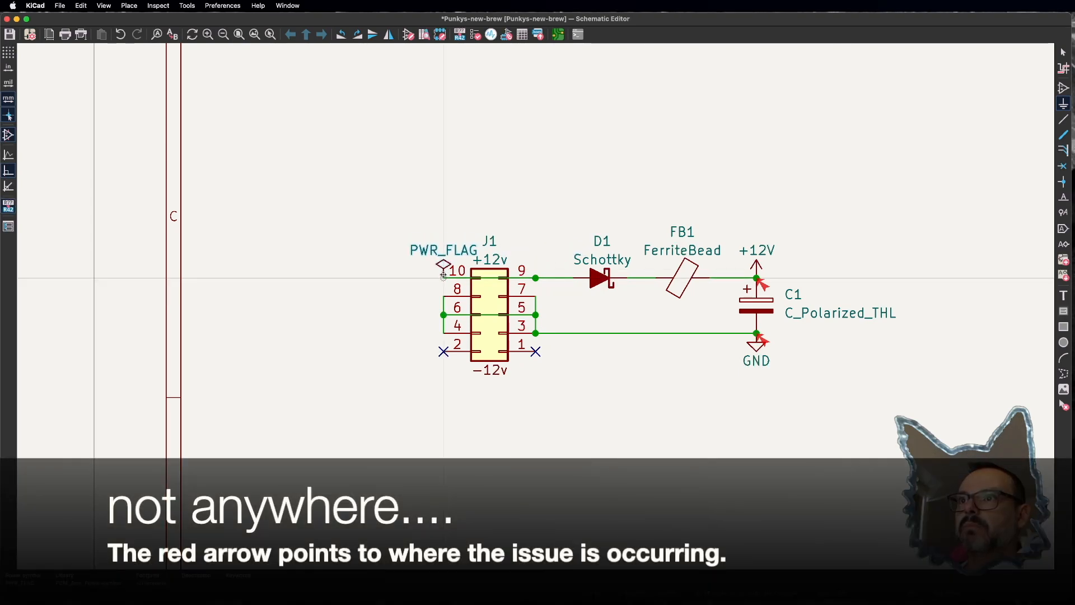
pyautogui.click(443, 276)
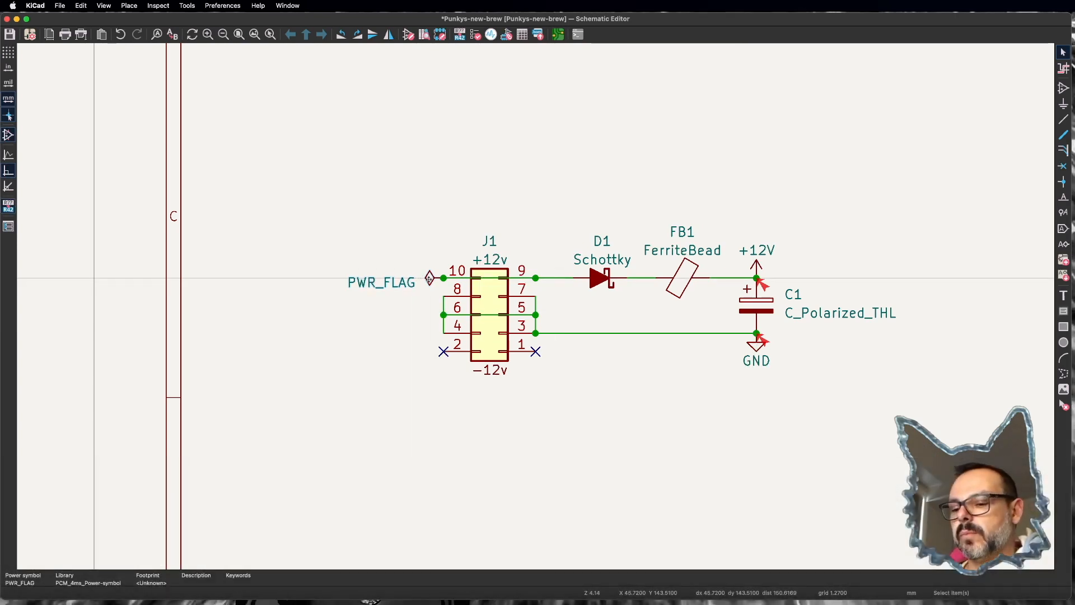
pyautogui.click(443, 314)
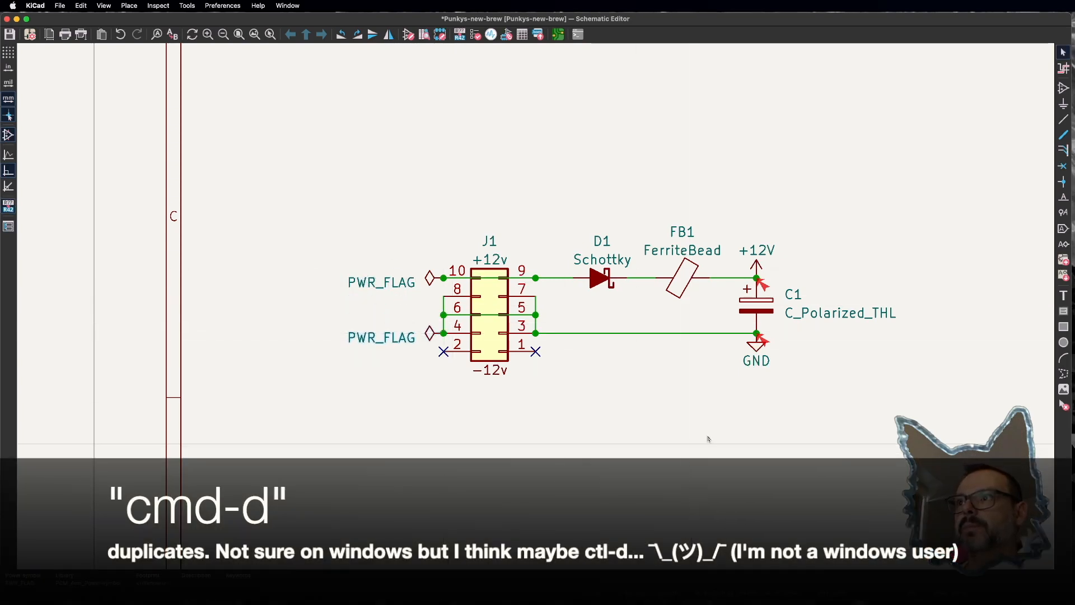
# Step: Rerun the electrical rules check, turn off the display of errors and close the checker
pyautogui.click(475, 36)
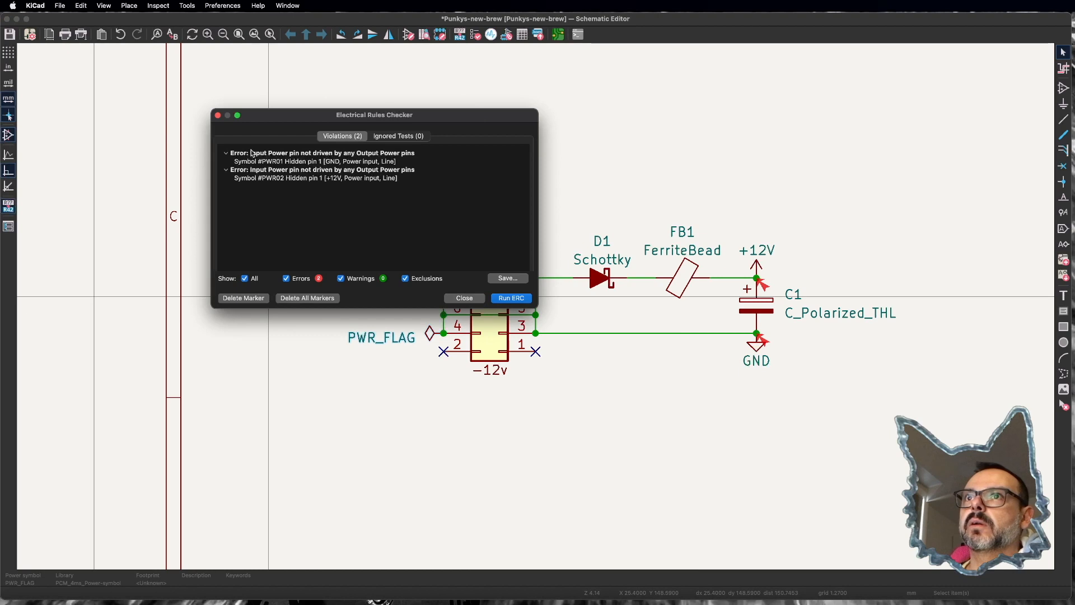
pyautogui.click(511, 298)
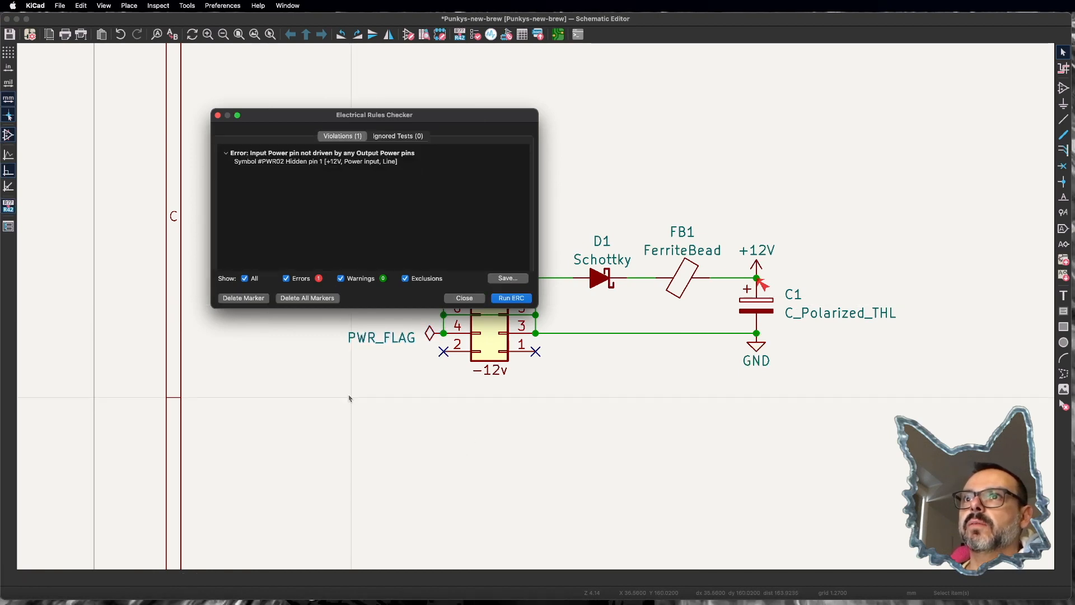
pyautogui.click(287, 279)
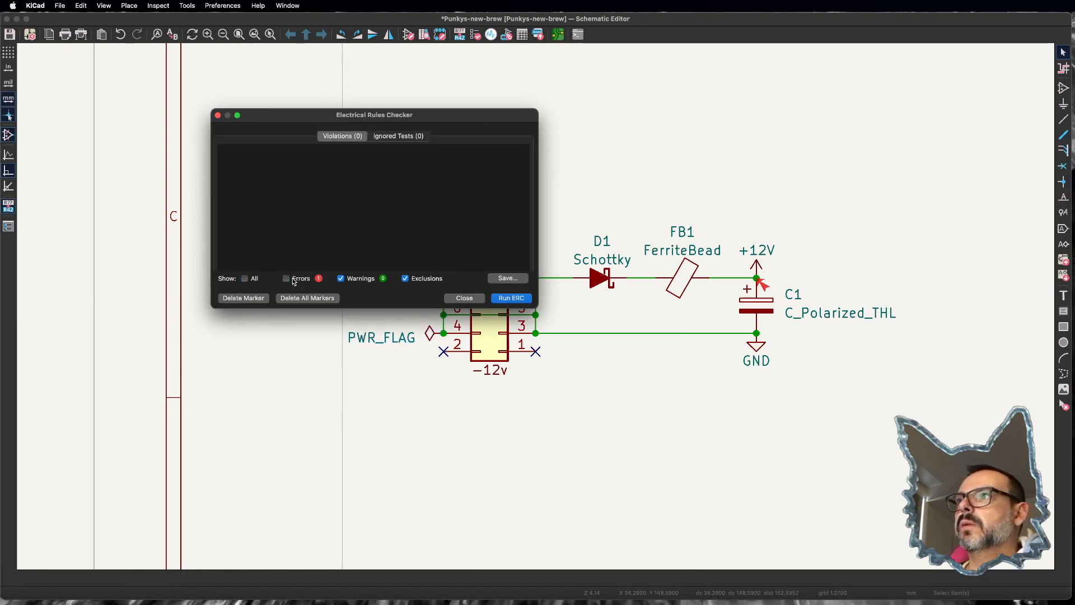
pyautogui.click(465, 299)
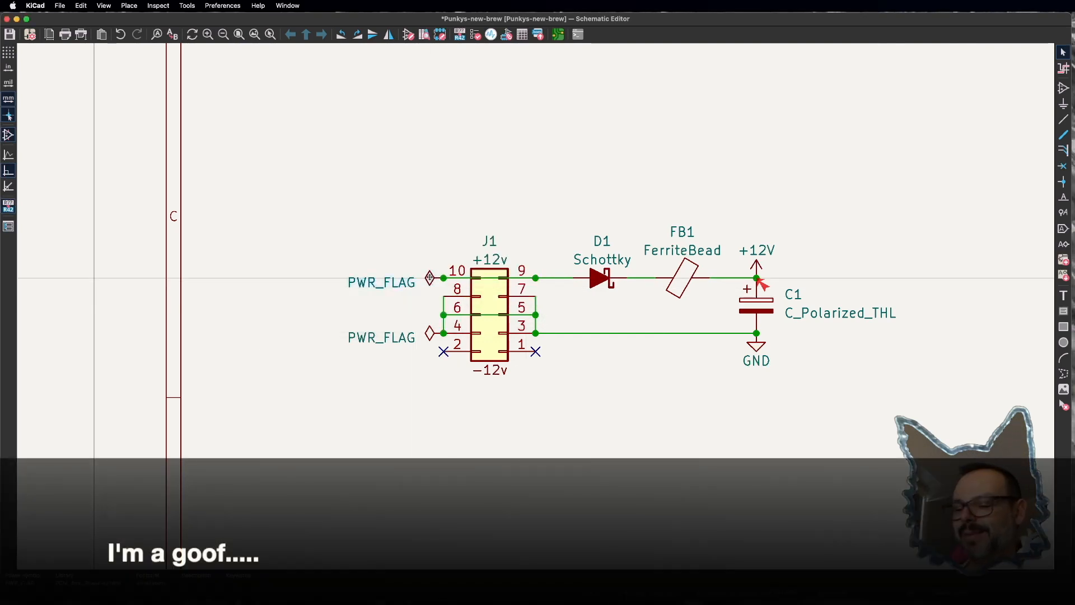
# Step: Move the power flag from J1's pin 10 to the +12V node at C1 and rerun the electrical rules check
pyautogui.moveTo(443, 278); pyautogui.dragTo(754, 280)
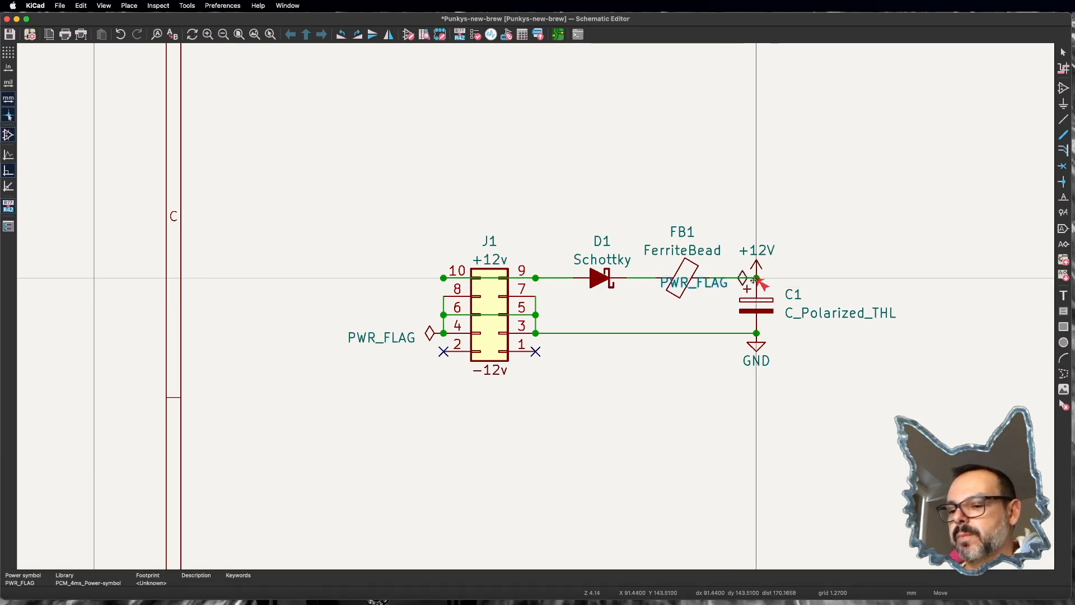
pyautogui.click(476, 35)
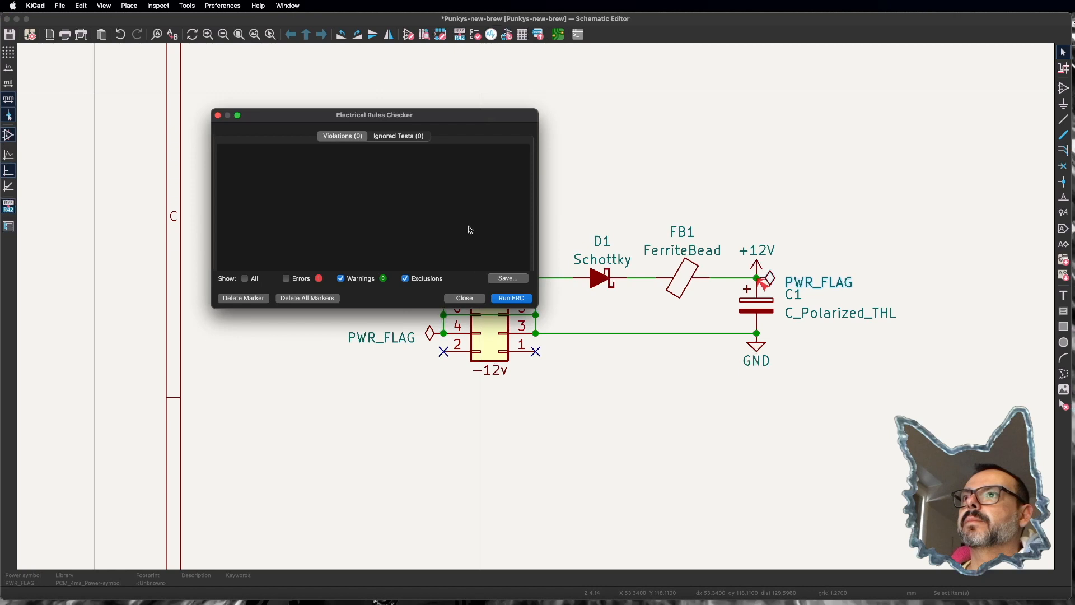
pyautogui.click(511, 301)
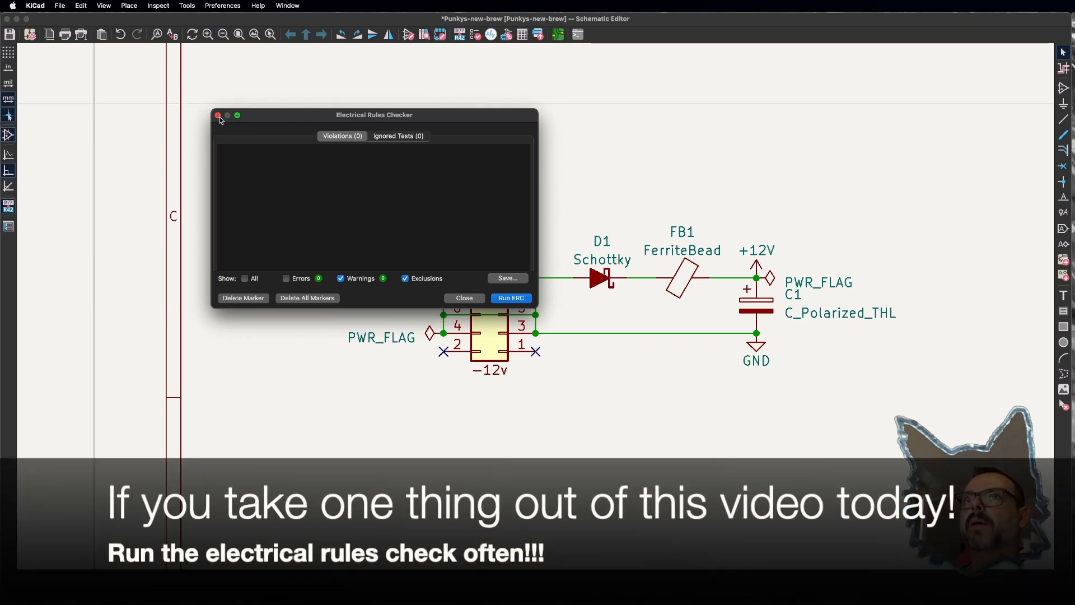
pyautogui.click(469, 299)
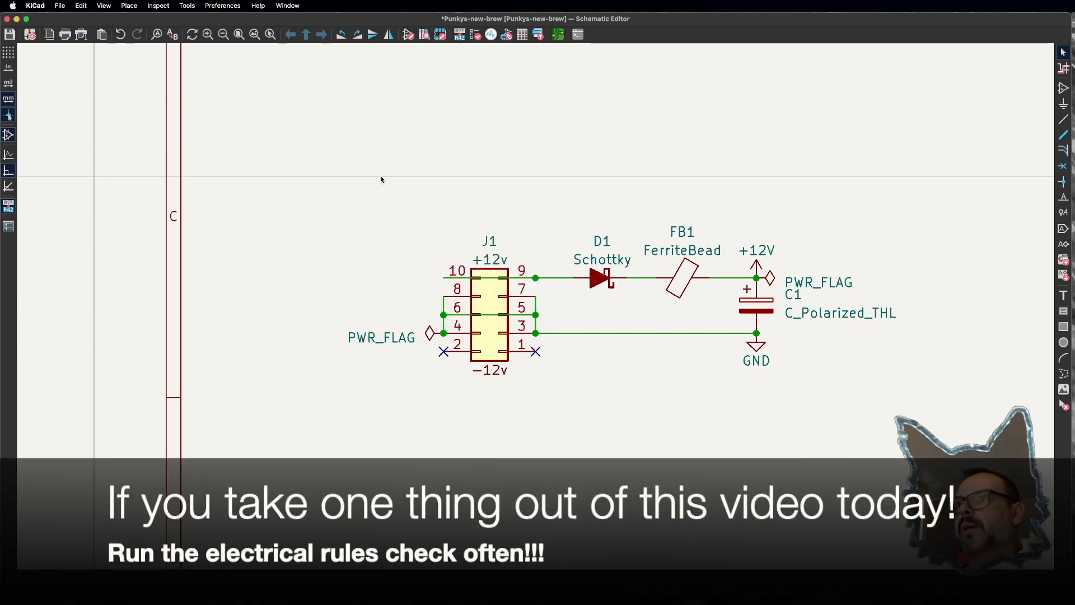
# Step: Select the whole power supply circuit and move it to the lower-left corner of the sheet
pyautogui.moveTo(293, 149); pyautogui.dragTo(951, 496)
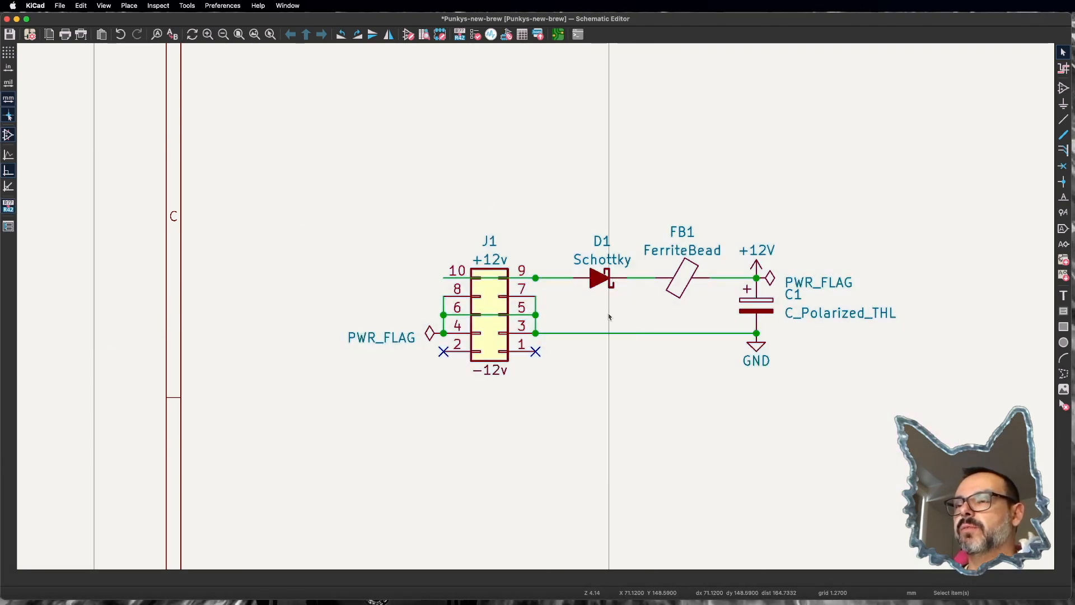
pyautogui.scroll(3, 492, 328)
pyautogui.scroll(-3, 491, 329)
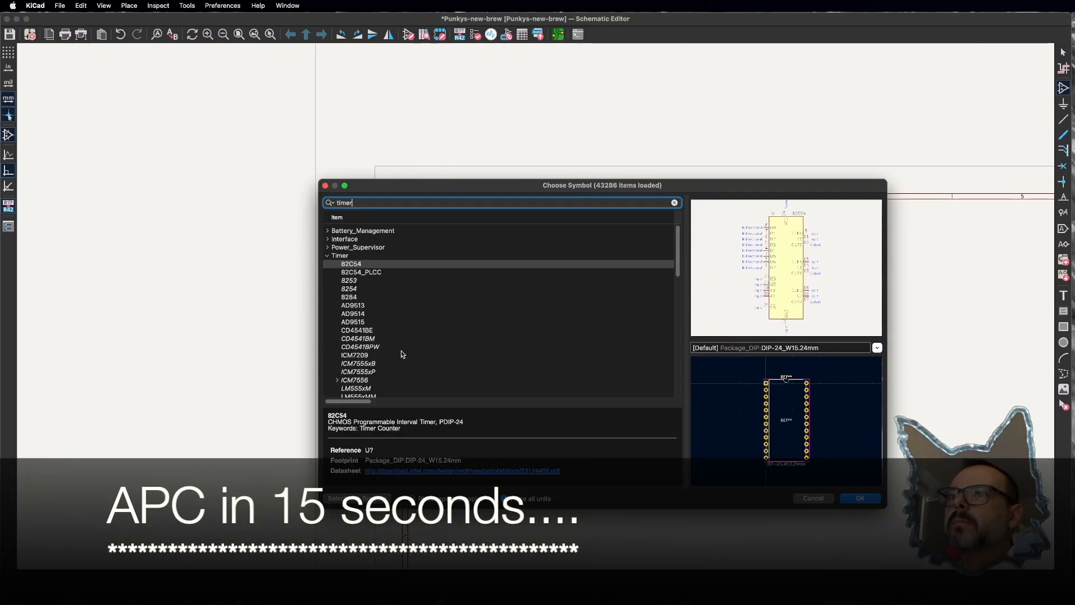
# Step: Search the symbols for a timer and place both LM556 units side by side on the sheet
pyautogui.click(485, 202)
pyautogui.click(720, 202)
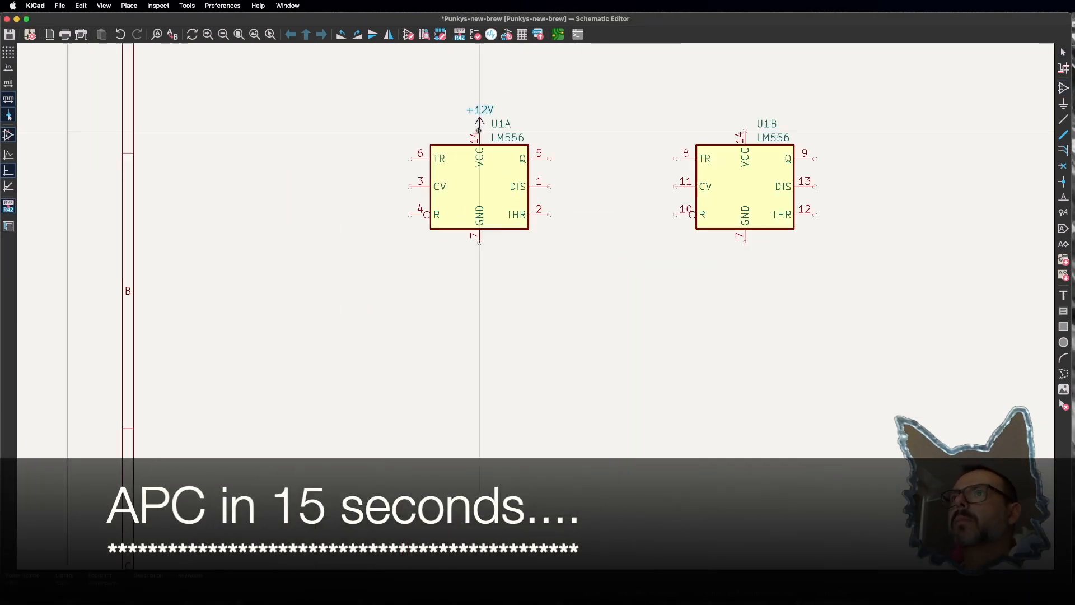
pyautogui.scroll(1, 537, 308)
# Step: Give both LM556 units +12V and GND symbols, tie U1A's reset pin to +12V and place a 1k resistor
pyautogui.click(358, 168)
pyautogui.press('r')
pyautogui.moveTo(511, 224); pyautogui.dragTo(415, 329)
pyautogui.click(495, 329)
pyautogui.press('Escape')
pyautogui.click(335, 362)
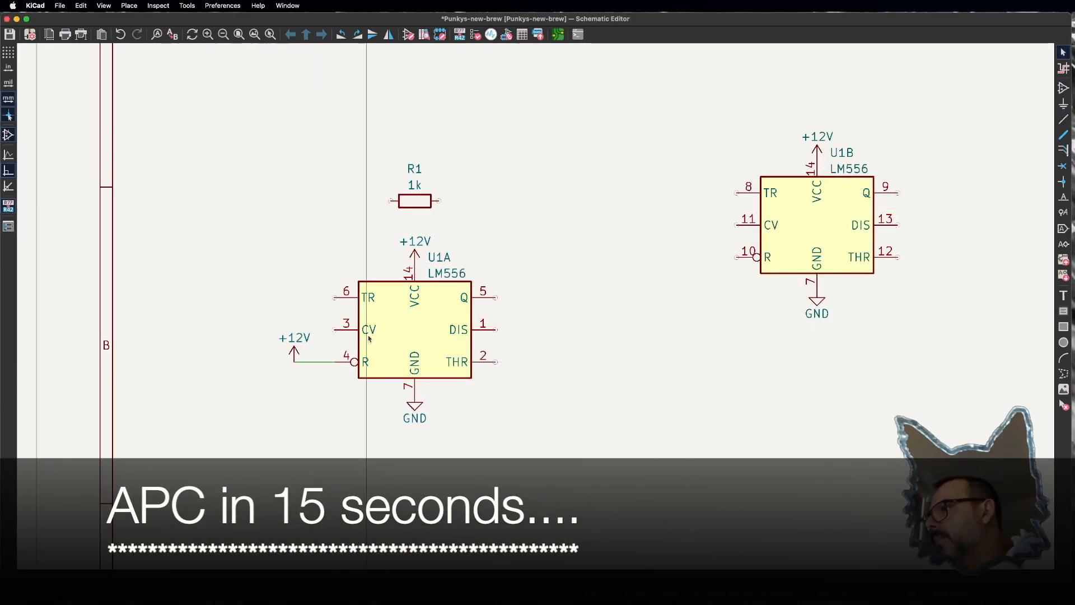
# Step: Build U1A's timing network from resistor R1, a capacitor to GND and a 500k potentiometer
pyautogui.press('r')
pyautogui.click(495, 330)
pyautogui.write('arac')
pyautogui.doubleClick(351, 289)
pyautogui.click(574, 376)
pyautogui.doubleClick(574, 223)
pyautogui.write('500k')
pyautogui.press('Return')
# Step: Add a global label named CV1 to U1A's CV pin
pyautogui.click(828, 435)
pyautogui.click(1064, 228)
pyautogui.write('CV1')
pyautogui.press('Return')
pyautogui.click(361, 255)
# Step: Wire potentiometer RV1 into the timing network and connect U1A's Q output to U1B's trigger input
pyautogui.moveTo(771, 166); pyautogui.dragTo(821, 248)
pyautogui.moveTo(573, 273); pyautogui.dragTo(574, 318)
pyautogui.moveTo(574, 222); pyautogui.dragTo(574, 254)
pyautogui.click(523, 229)
pyautogui.click(765, 229)
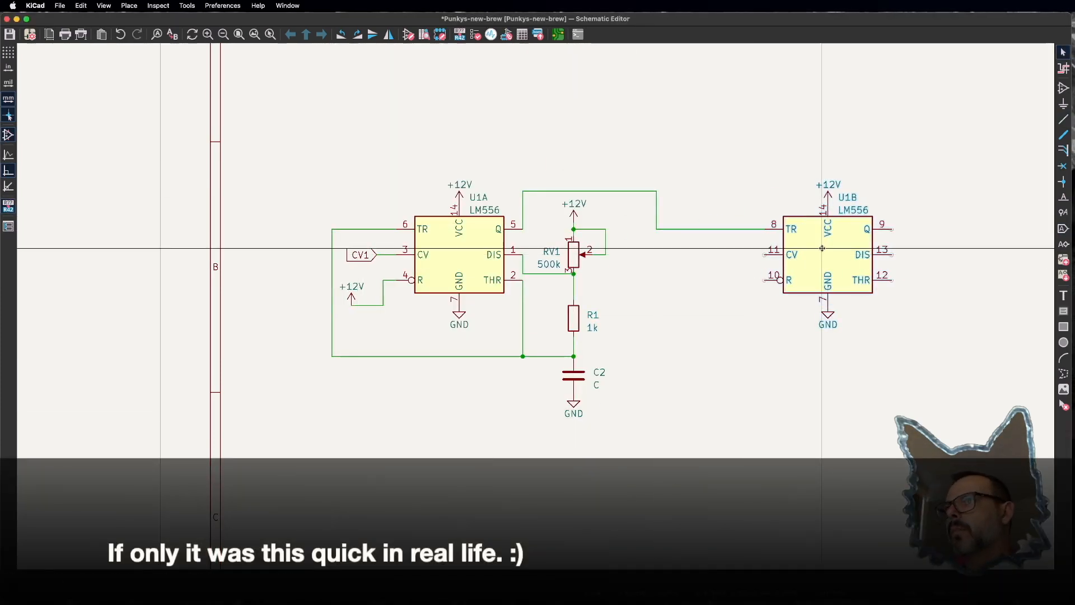
# Step: Shift U1B closer to U1A, label its CV pin CV2 and attach a 500k potentiometer to its discharge and threshold pins
pyautogui.moveTo(828, 254); pyautogui.dragTo(790, 255)
pyautogui.write('CV2')
pyautogui.click(701, 255)
pyautogui.click(905, 254)
pyautogui.click(905, 223)
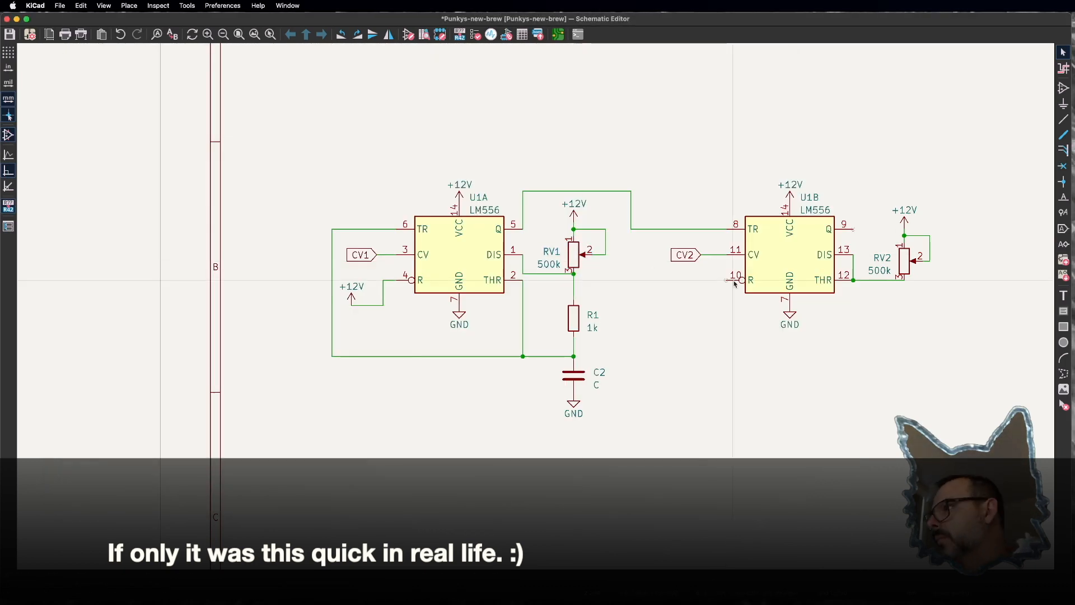
# Step: Set capacitor C2's value to 10nF
pyautogui.doubleClick(574, 375)
pyautogui.write('10nF')
pyautogui.press('Return')
# Step: Add a 100nF capacitor from U1B's threshold pin to GND and wire its reset to +12V and its output to APC_Out
pyautogui.click(854, 299)
pyautogui.write('100nF')
pyautogui.click(853, 318)
pyautogui.moveTo(789, 315); pyautogui.dragTo(790, 358)
pyautogui.click(701, 299)
pyautogui.click(854, 179)
# Step: Set the sheet's title to Punky's New Brew in the page settings
pyautogui.click(49, 34)
pyautogui.write('Punkys New Brew')
pyautogui.click(735, 437)
# Step: Add the Audio_Jack_Switch symbol from the *SCS library and set its value to CV1-In
pyautogui.scroll(-5, 538, 307)
pyautogui.click(1064, 88)
pyautogui.click(452, 291)
pyautogui.click(370, 273)
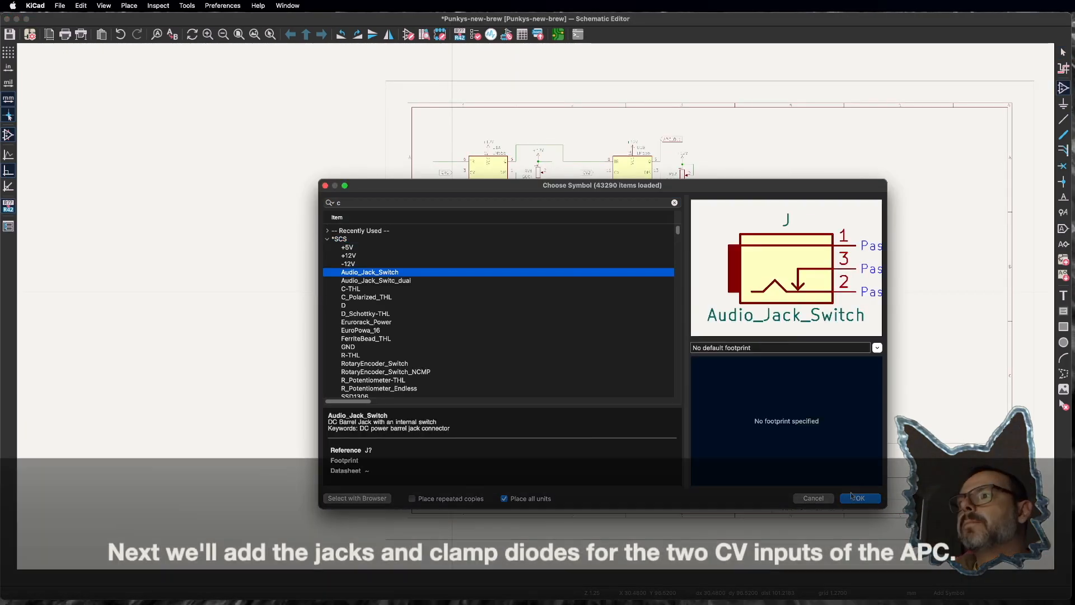
pyautogui.click(851, 496)
pyautogui.click(288, 173)
pyautogui.doubleClick(331, 240)
pyautogui.write('yCV1-In')
# Step: Wire the CV1-In jack to its clamp circuit and set the clamp diode's value to Schottky
pyautogui.scroll(-4, 432, 303)
pyautogui.click(460, 301)
pyautogui.press('w')
pyautogui.click(482, 284)
pyautogui.doubleClick(480, 198)
pyautogui.write('Schottky')
pyautogui.press('Return')
# Step: Place a global label named 10V_REF on the node between R3 and potentiometer RV3
pyautogui.scroll(-2, 477, 284)
pyautogui.click(1063, 229)
pyautogui.write('10V_REF')
pyautogui.press('Return')
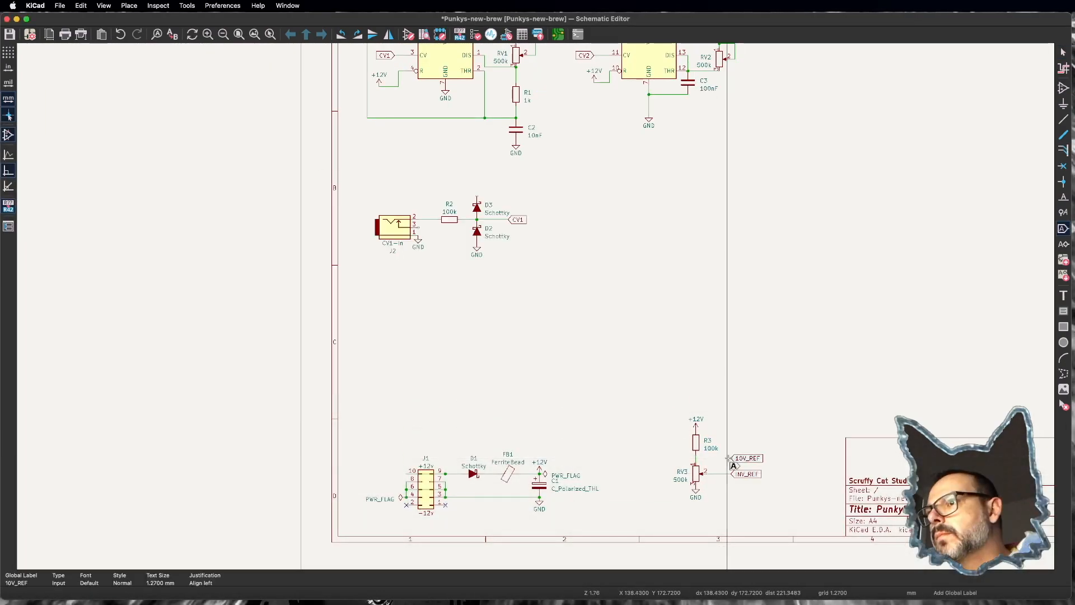
pyautogui.click(728, 458)
# Step: Paste a copy of the 10V_REF label onto the clamp diodes of the CV1 input
pyautogui.scroll(4, 477, 235)
pyautogui.press('super+v')
pyautogui.click(485, 230)
pyautogui.scroll(-4, 143, 420)
# Step: Run the electrical rules check on the timer and CV input circuits, review the warnings and close the checker
pyautogui.scroll(-2, 845, 334)
pyautogui.click(476, 34)
pyautogui.click(512, 298)
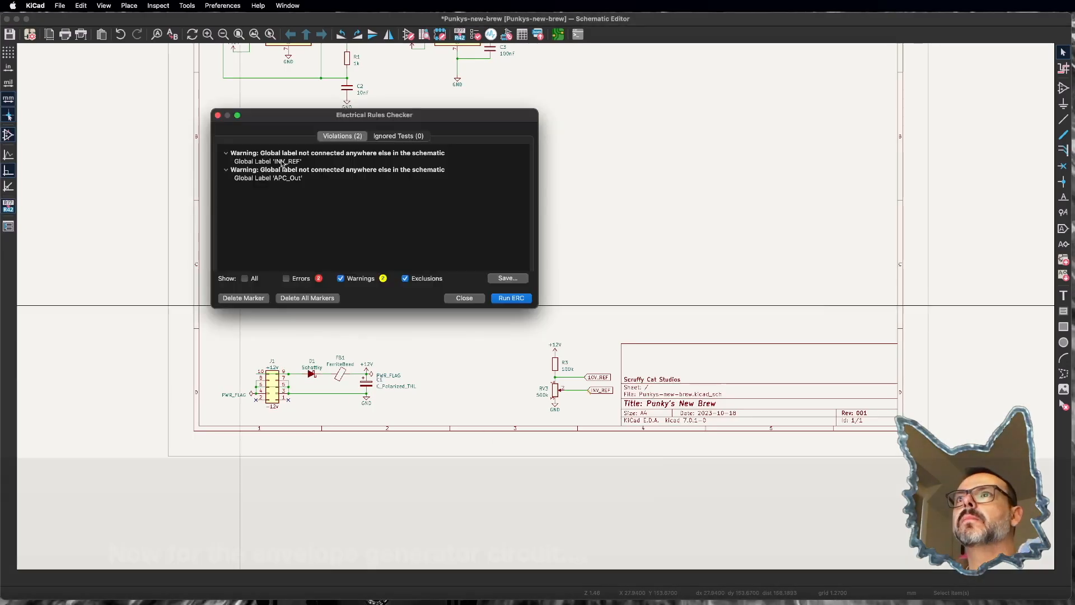
pyautogui.click(464, 298)
# Step: Move the CV2-In jack circuit beside U1B and paste copied jack parts for the Gate-In circuit
pyautogui.scroll(-2, 537, 305)
pyautogui.moveTo(384, 221); pyautogui.dragTo(501, 336)
pyautogui.moveTo(408, 254); pyautogui.dragTo(669, 118)
pyautogui.press('super+v')
pyautogui.scroll(2, 564, 444)
pyautogui.press('super+v')
pyautogui.click(430, 301)
# Step: Add a 1N4148 diode to the Gate-In circuit
pyautogui.scroll(4, 430, 301)
pyautogui.write('a1n4148')
pyautogui.press('Return')
pyautogui.scroll(-4, 537, 305)
pyautogui.click(397, 437)
# Step: Lay out the TL074 op-amp units for the envelope generator and save the schematic
pyautogui.scroll(5, 446, 238)
pyautogui.scroll(-5, 444, 240)
pyautogui.scroll(3, 535, 307)
pyautogui.scroll(-3, 536, 307)
pyautogui.scroll(2, 463, 214)
pyautogui.scroll(4, 532, 296)
pyautogui.click(629, 257)
pyautogui.scroll(-5, 530, 319)
pyautogui.scroll(6, 487, 422)
pyautogui.scroll(-5, 371, 310)
pyautogui.press('super+s')
# Step: Run the electrical rules check on the saved schematic with the TL074 units and review the warnings
pyautogui.click(476, 34)
pyautogui.click(512, 298)
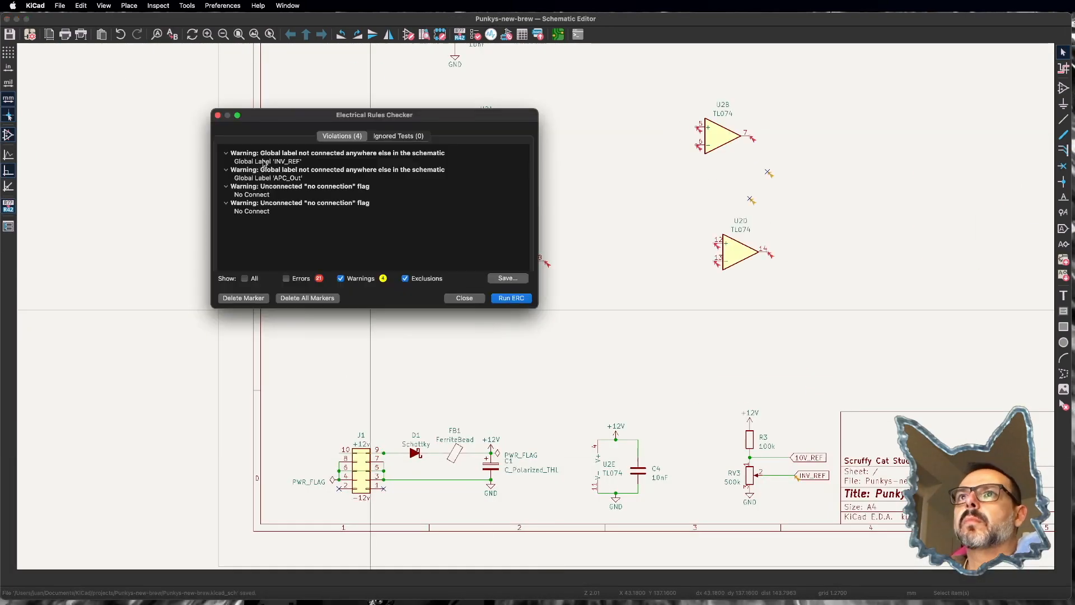
pyautogui.click(464, 298)
# Step: Flip op-amp U2A vertically and wire its output back to pin 2 and on to 1N4148 diodes D7 and D8
pyautogui.scroll(4, 526, 324)
pyautogui.press('y')
pyautogui.click(482, 288)
pyautogui.press('w')
pyautogui.click(529, 286)
pyautogui.click(614, 232)
pyautogui.click(570, 285)
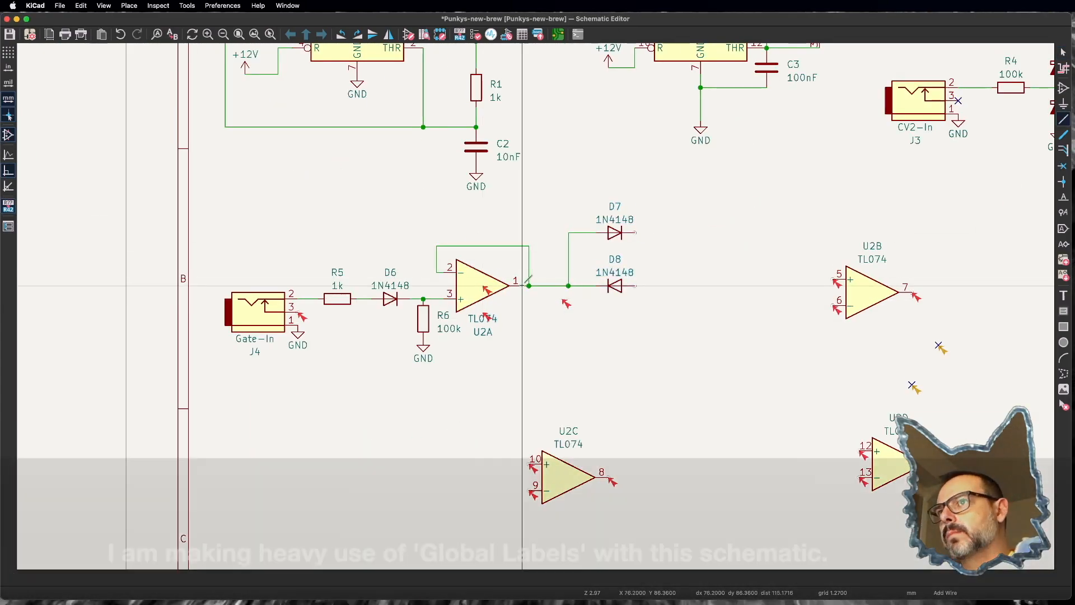
# Step: Flip op-amp U2B vertically and add 1M potentiometers RV4 and RV5 behind diodes D7 and D8
pyautogui.press('y')
pyautogui.click(799, 271)
pyautogui.scroll(-3, 536, 307)
pyautogui.scroll(2, 426, 314)
pyautogui.press('super+d')
pyautogui.click(577, 352)
pyautogui.press('w')
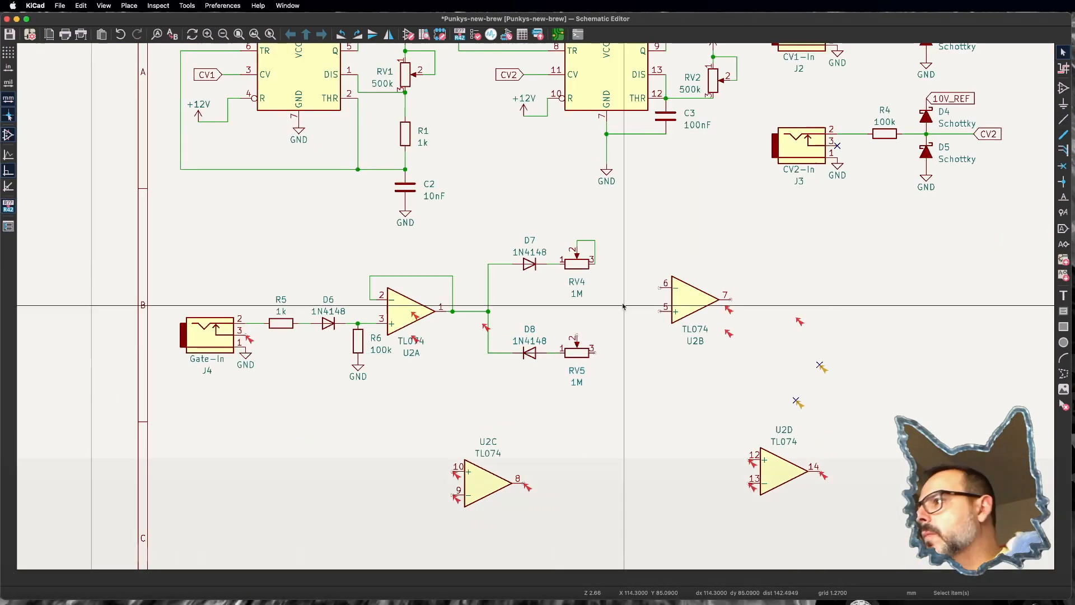
# Step: Join potentiometers RV4 and RV5 to a 100nF capacitor to ground and to U2B's input, and wire U2B's output back to pin 6
pyautogui.click(553, 353)
pyautogui.click(577, 335)
pyautogui.click(595, 353)
pyautogui.press('e')
pyautogui.press('Return')
pyautogui.press('w')
pyautogui.click(660, 288)
pyautogui.click(731, 300)
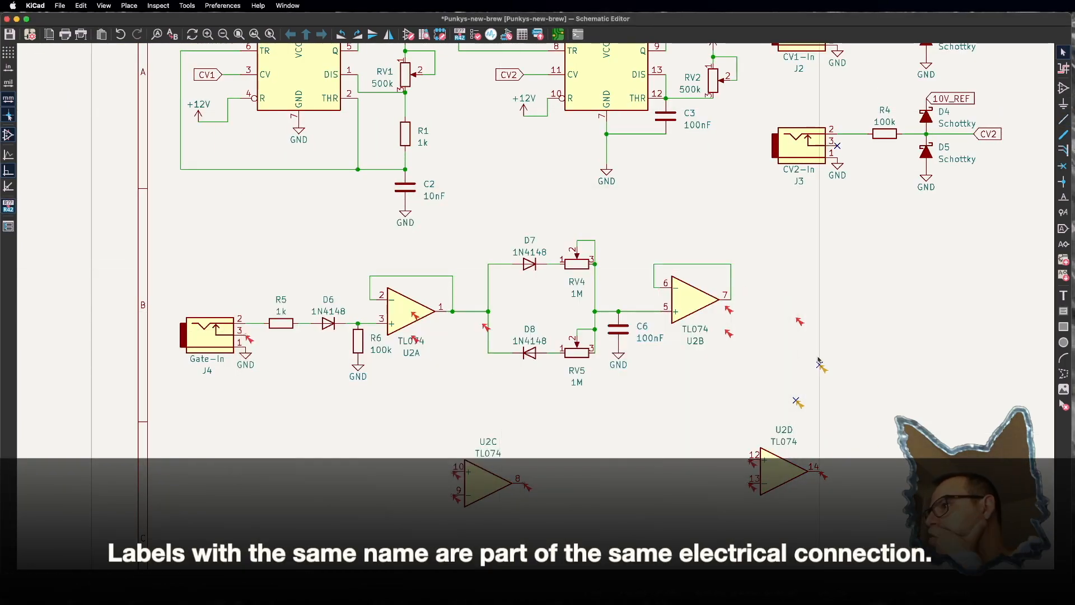
# Step: Add a 1k resistor at U2B's output and end it with a global label ENV1
pyautogui.press('super+d')
pyautogui.click(760, 300)
pyautogui.write('ENV1')
pyautogui.click(791, 300)
# Step: Duplicate the diode, potentiometer and capacitor network for a flipped op-amp U2C, wired from the U2A output and ending in label ENV2
pyautogui.click(216, 471)
pyautogui.click(695, 471)
pyautogui.press('super+d')
pyautogui.press('Delete')
pyautogui.click(595, 420)
pyautogui.press('Delete')
pyautogui.click(595, 436)
pyautogui.click(488, 436)
pyautogui.click(488, 353)
pyautogui.press('y')
pyautogui.click(618, 483)
pyautogui.click(660, 483)
# Step: Move and flip op-amp U2D and build an inverter around it with 100k resistors, reference INV_REF and a 1k output to label INV_ENV
pyautogui.press('m')
pyautogui.press('y')
pyautogui.click(861, 383)
pyautogui.press('super+d')
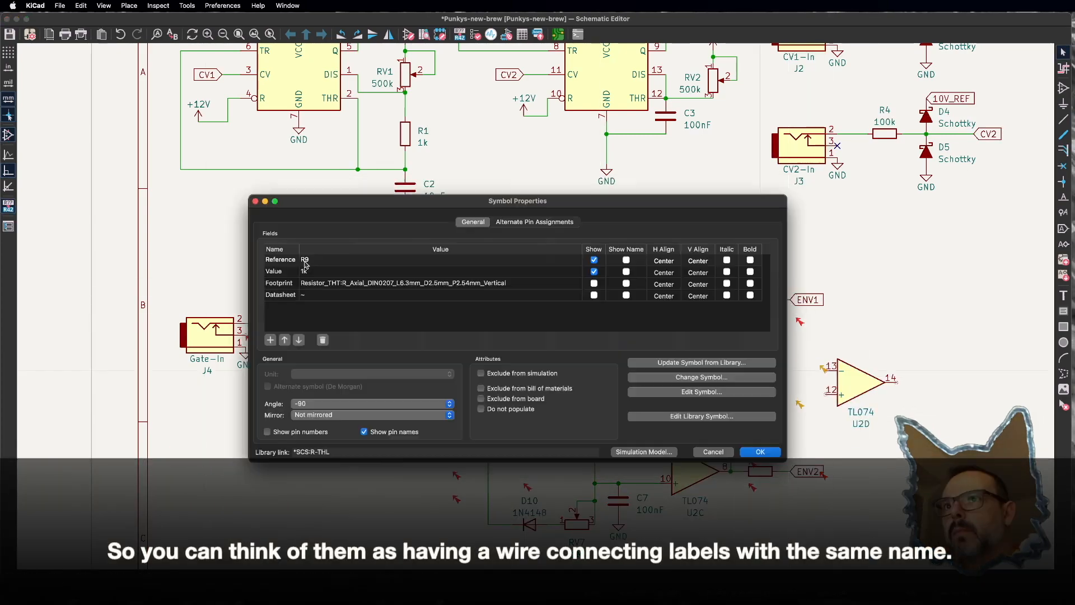
pyautogui.press('super+d')
pyautogui.click(909, 382)
pyautogui.write('INVERT_ENV1')
pyautogui.scroll(-5, 538, 246)
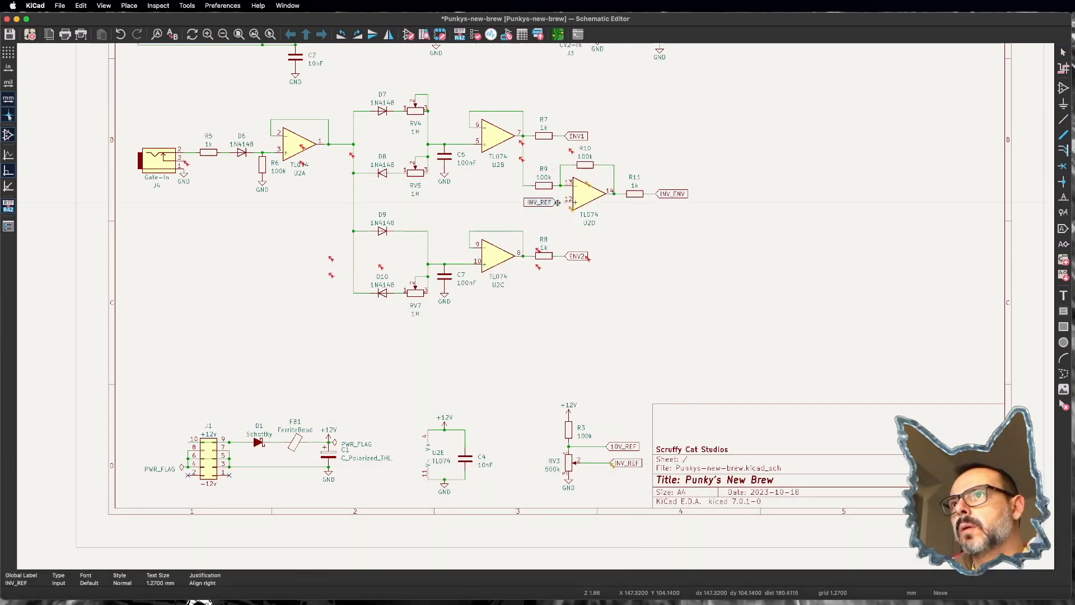
# Step: Run the electrical rules check on the envelope generator and review its results
pyautogui.click(475, 34)
pyautogui.click(511, 297)
pyautogui.click(263, 162)
pyautogui.click(631, 390)
pyautogui.click(584, 390)
pyautogui.scroll(-10, 538, 306)
pyautogui.scroll(8, 538, 305)
# Step: Add a VTL5C vactrol fed from the APC_Out label and place a capacitor beside it
pyautogui.write('avactrol')
pyautogui.press('Return')
pyautogui.click(535, 303)
pyautogui.click(528, 290)
pyautogui.click(559, 297)
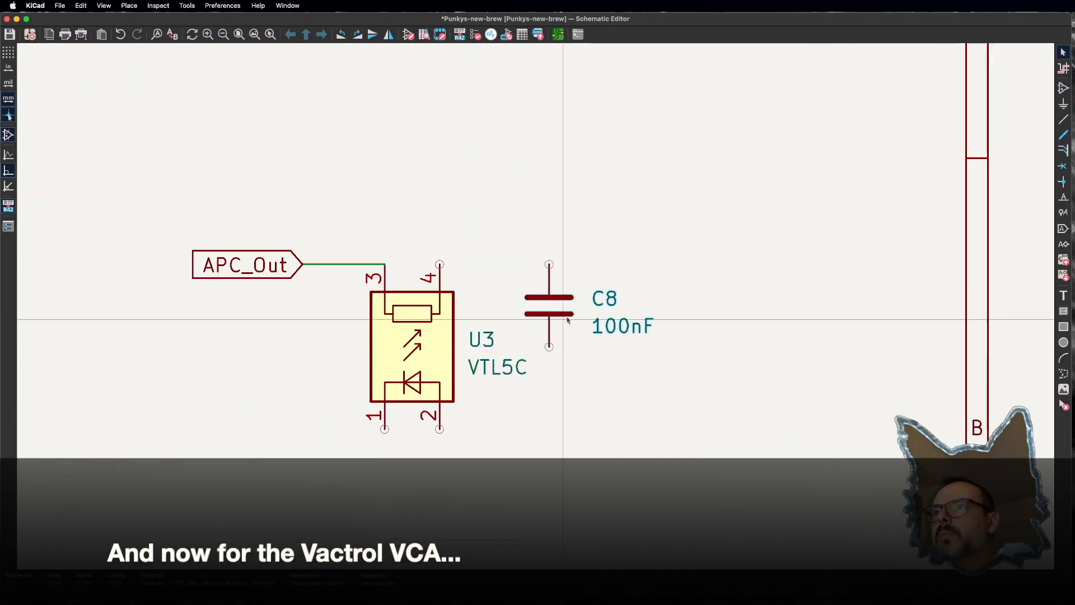
# Step: Set the envelope capacitor C7 to 2.2uF, and connect a 2.2nF capacitor from the vactrol output to ground
pyautogui.doubleClick(322, 272)
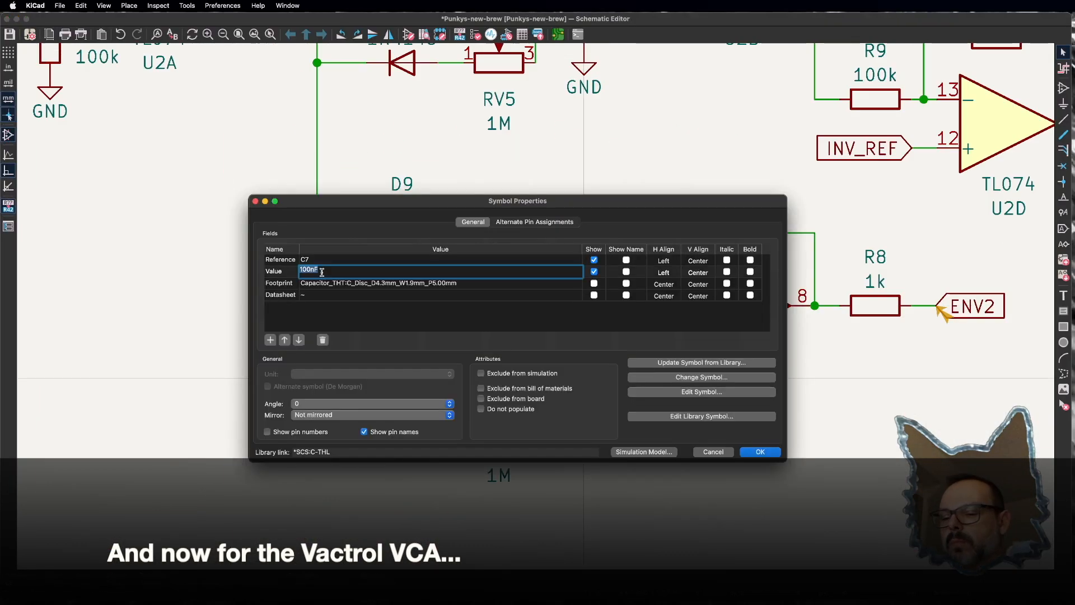
pyautogui.press('Return')
pyautogui.scroll(-8, 538, 307)
pyautogui.scroll(6, 538, 307)
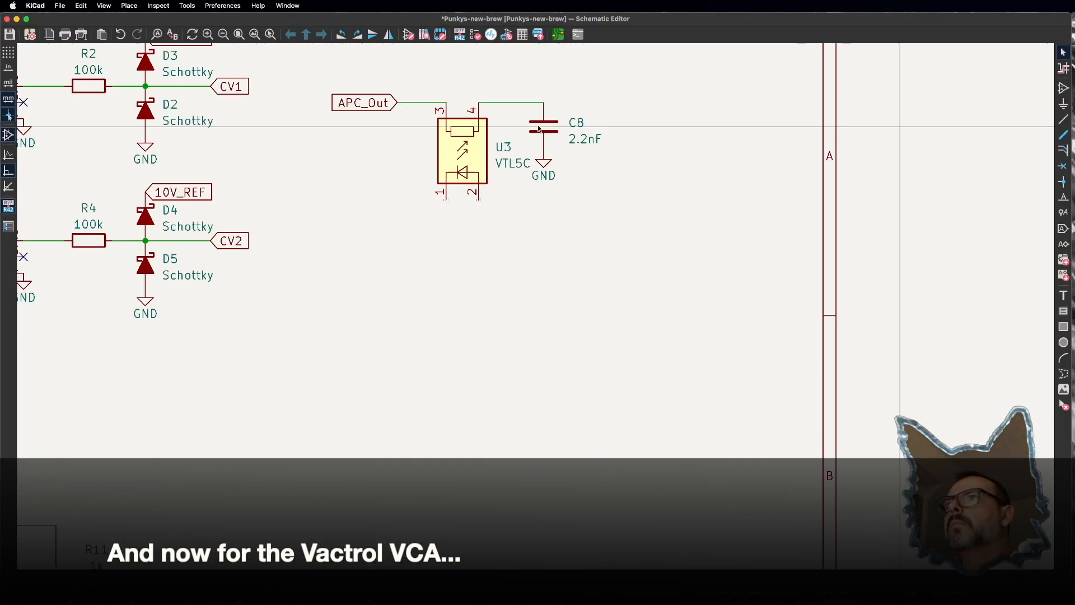
# Step: Extend the vactrol output with a 1uF series capacitor, a 1k resistor and a jack named Audio-Out
pyautogui.write('1uF')
pyautogui.press('Return')
pyautogui.click(371, 242)
pyautogui.press('super+v')
pyautogui.click(417, 258)
pyautogui.write('Audio-Out')
pyautogui.press('Return')
pyautogui.scroll(-5, 136, 156)
pyautogui.scroll(3, 137, 185)
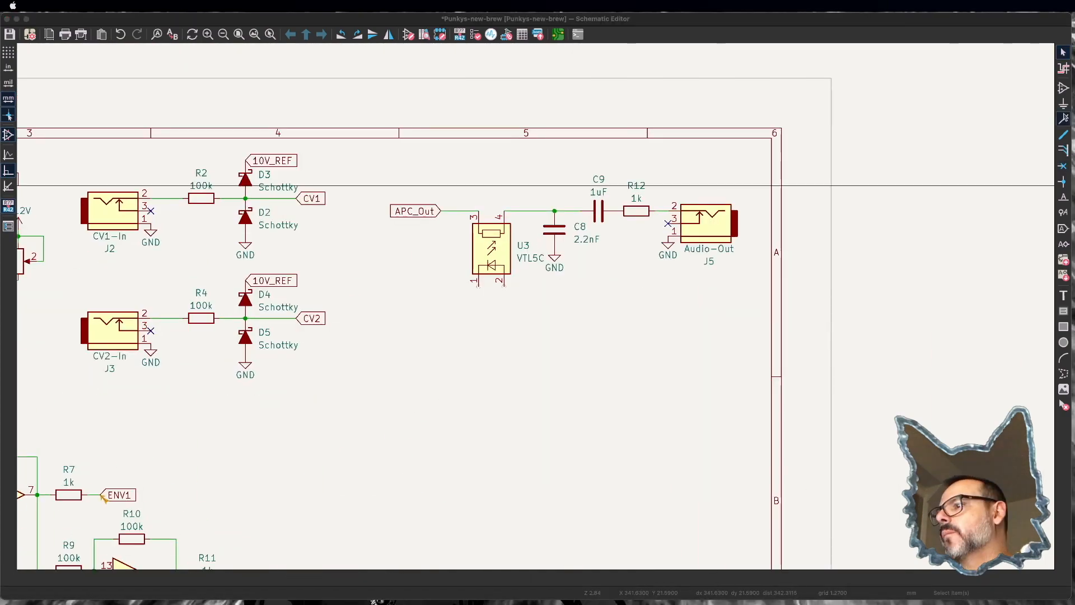
# Step: Feed the vactrol's LED from a global label VCA_CV through a 100k potentiometer and a 1k resistor, and ground the other LED pin
pyautogui.write('VCA_CV')
pyautogui.press('Return')
pyautogui.click(476, 266)
pyautogui.click(516, 268)
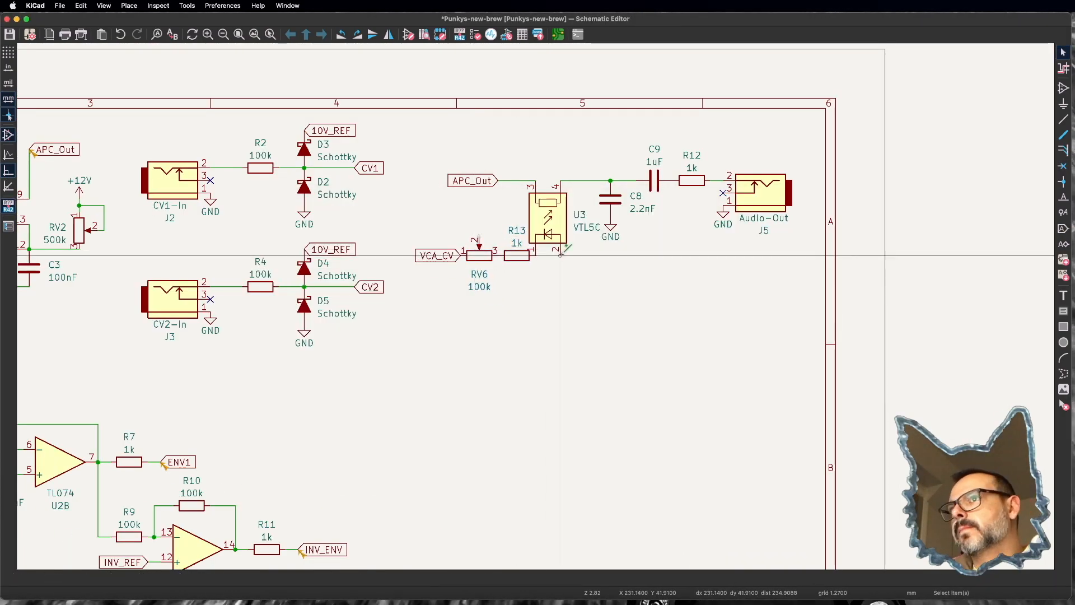
pyautogui.click(516, 280)
# Step: Save the schematic and run the electrical rules check on the vactrol VCA
pyautogui.press('super+s')
pyautogui.click(475, 36)
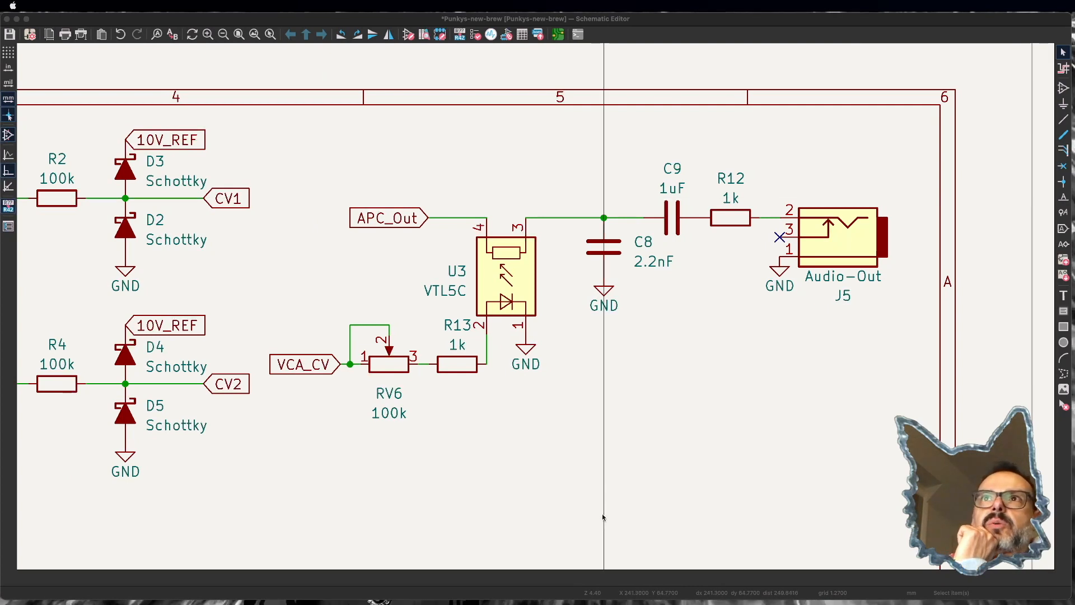
# Step: Examine the vactrol VCA circuit and the overall schematic sheet
pyautogui.scroll(-1, 433, 350)
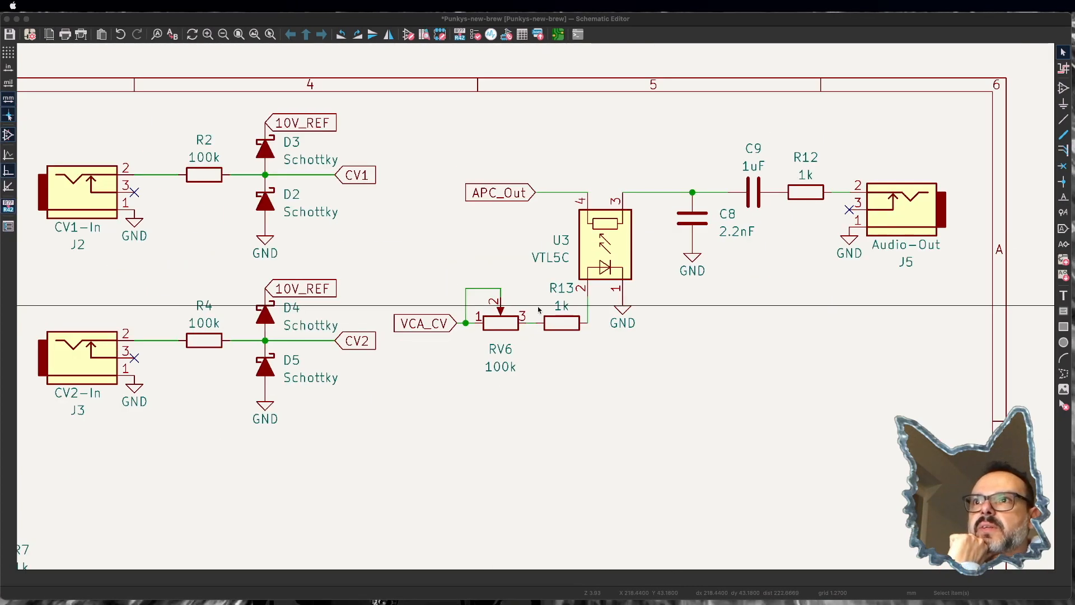
pyautogui.scroll(-4, 538, 310)
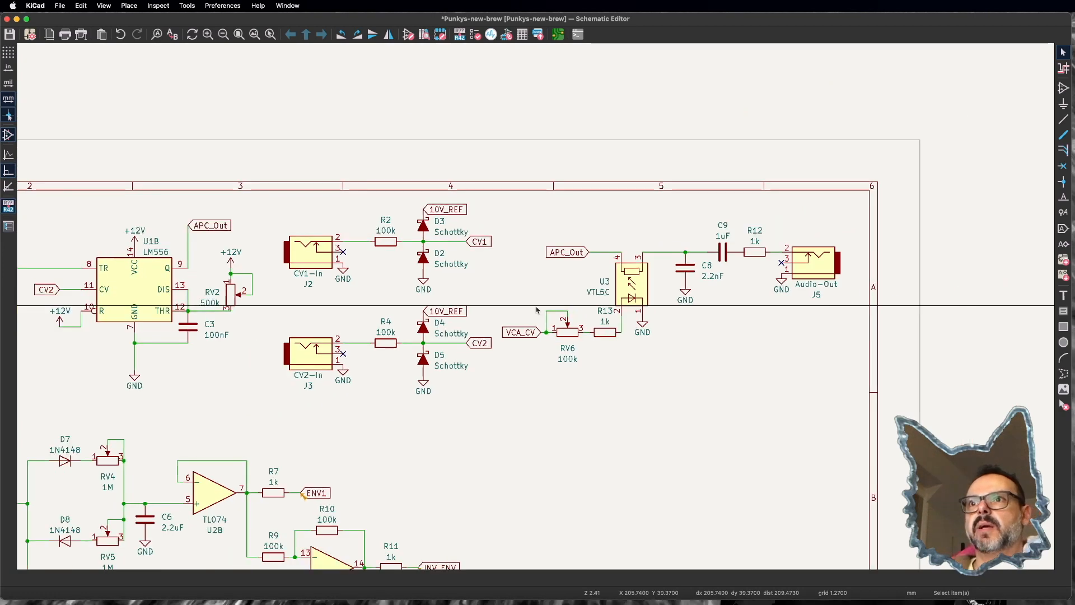
pyautogui.scroll(-4, 480, 458)
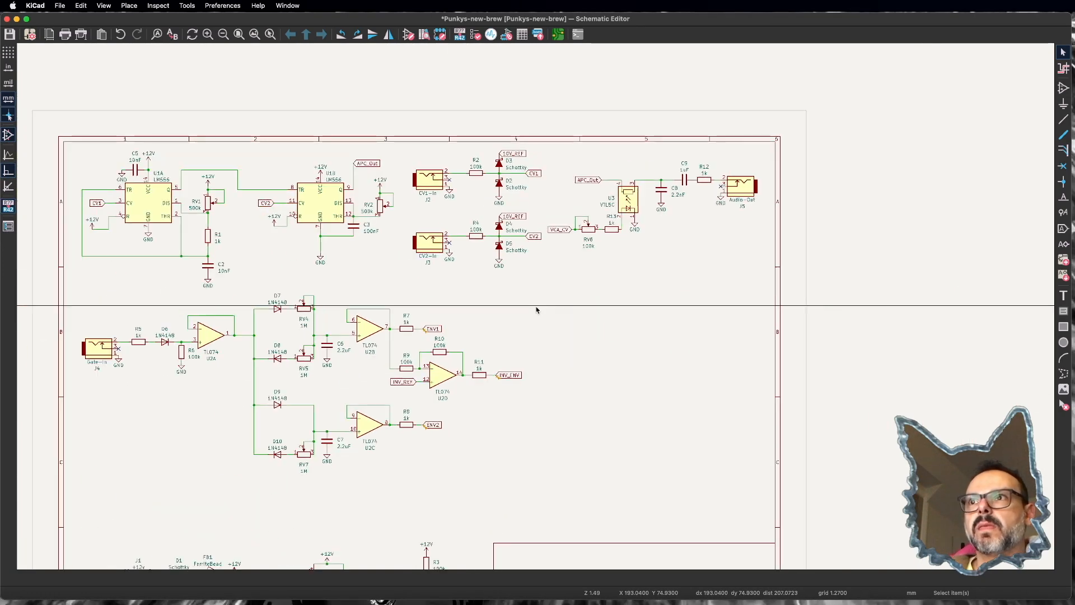
pyautogui.scroll(-2, 409, 308)
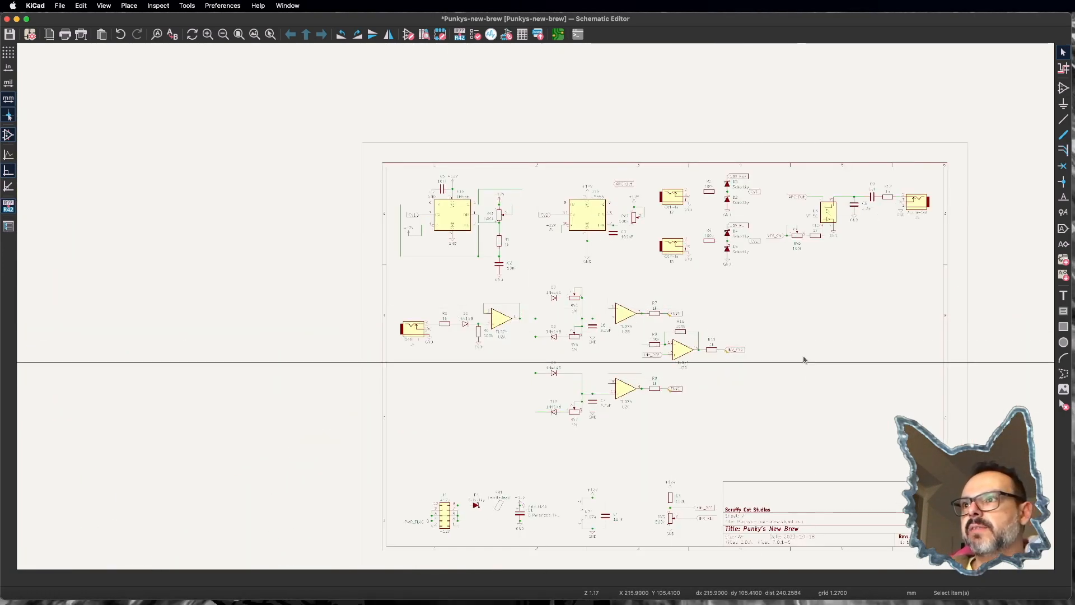
pyautogui.scroll(1, 738, 340)
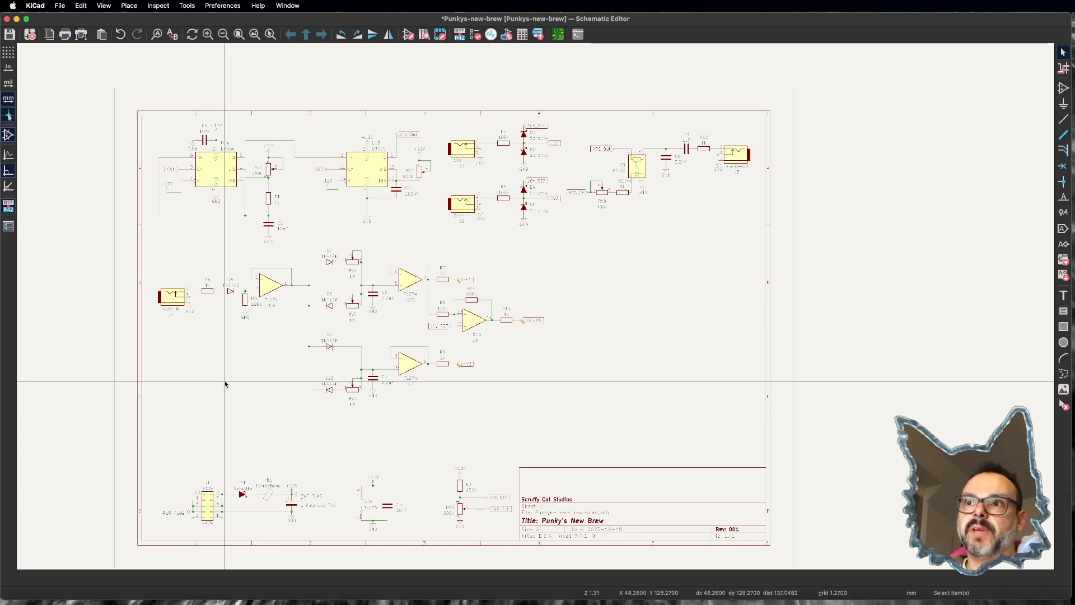
pyautogui.scroll(-1, 323, 366)
pyautogui.scroll(1, 536, 310)
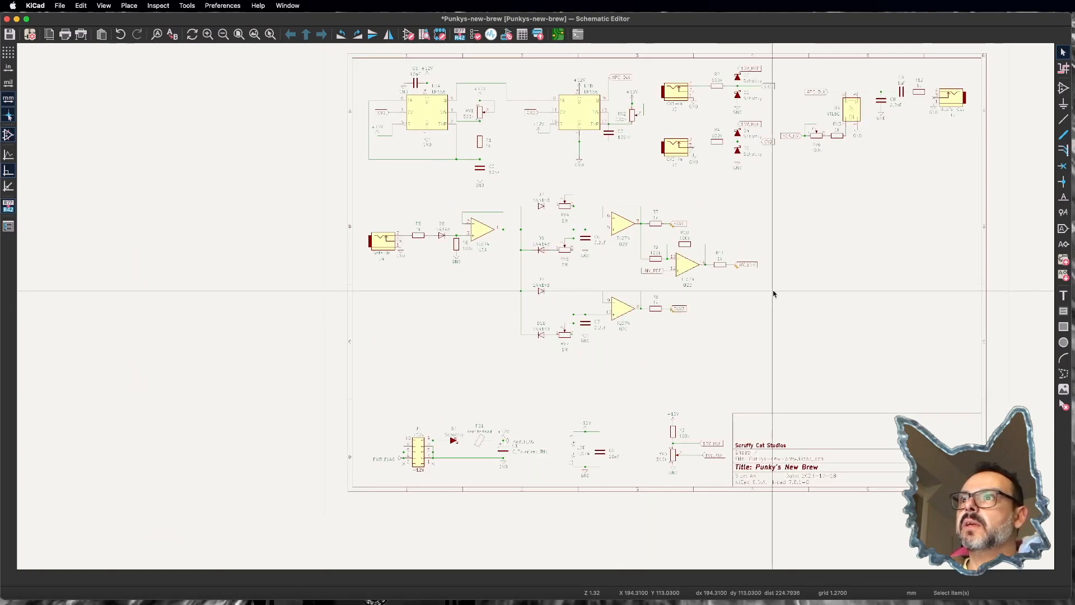
pyautogui.scroll(1, 773, 293)
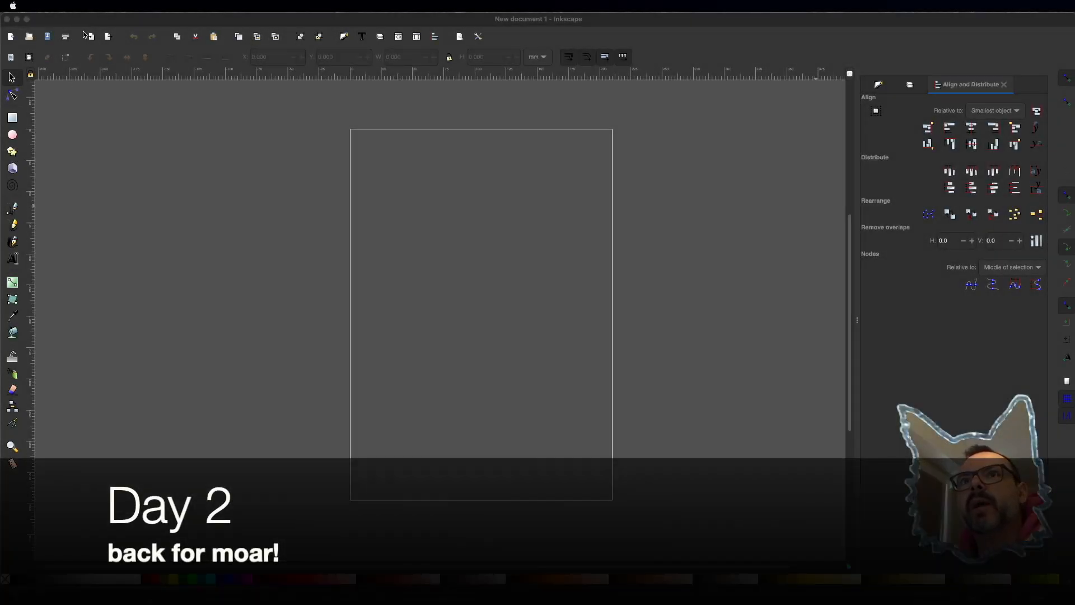
# Step: Switch to Inkscape and open the Synth Panels Designer extension
pyautogui.click(100, 19)
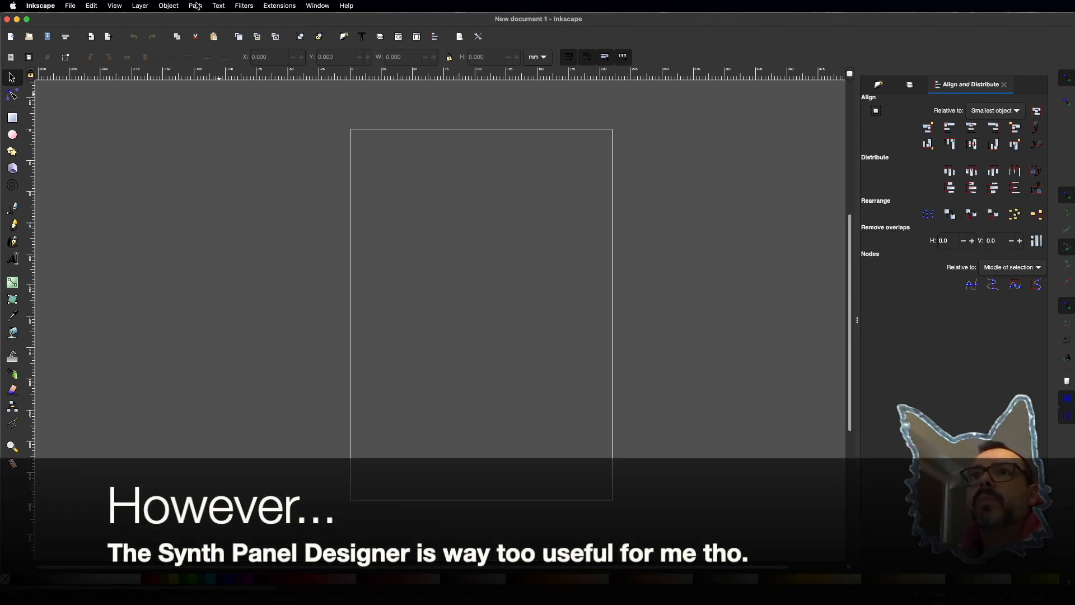
pyautogui.click(280, 6)
pyautogui.moveTo(280, 178)
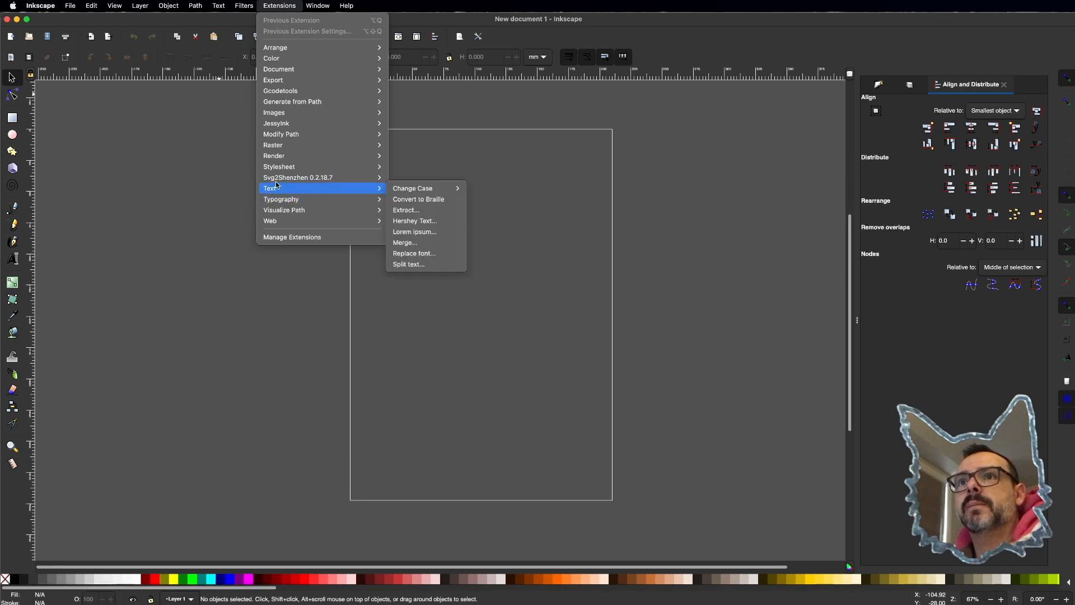
pyautogui.moveTo(308, 157)
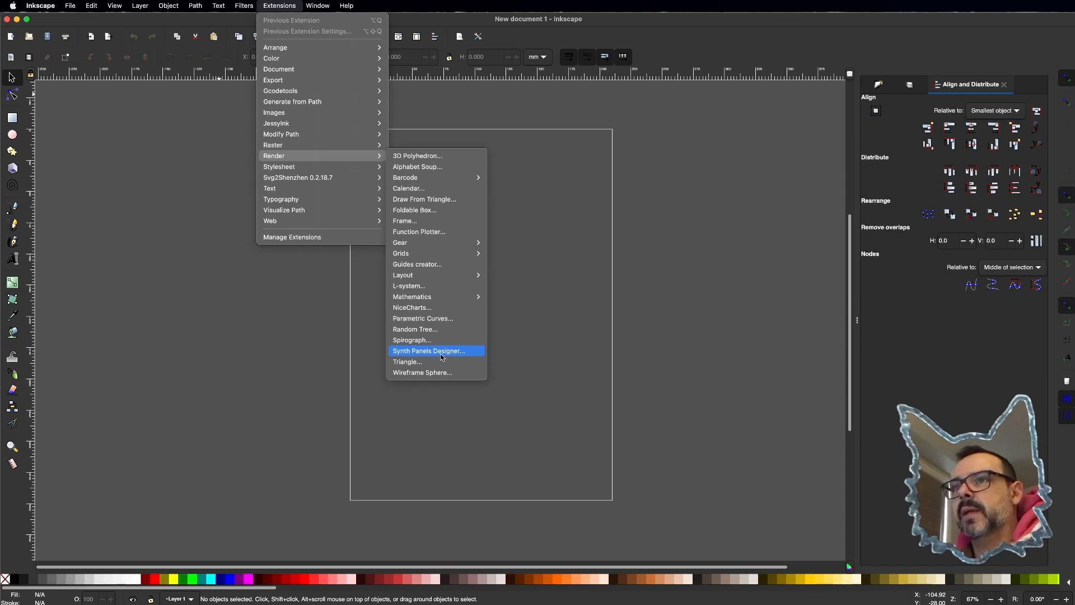
pyautogui.click(442, 352)
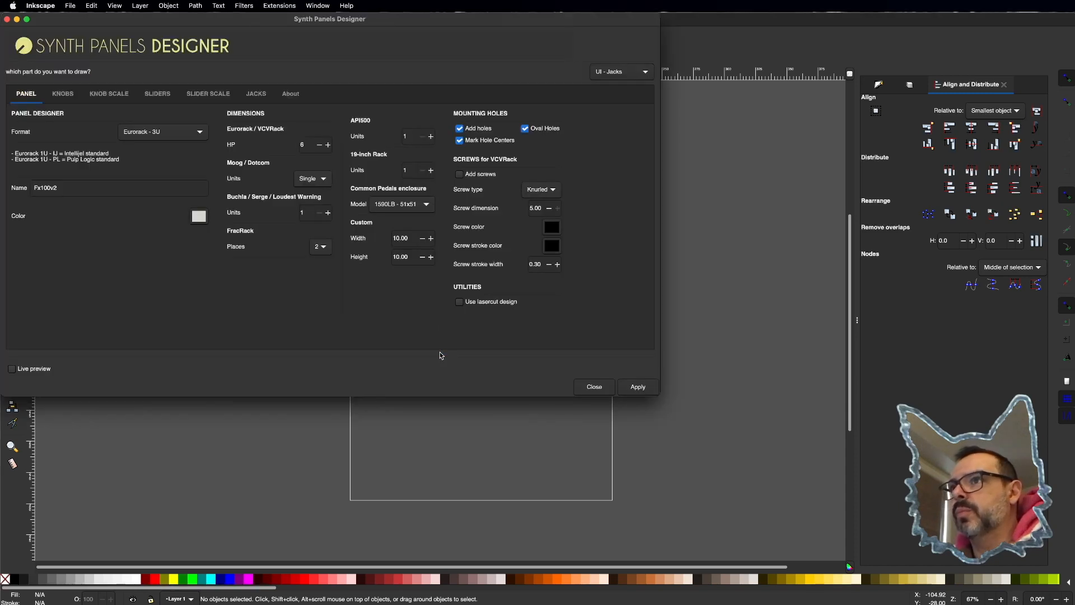
# Step: Place the Synth Panels Designer dialog clear of the page and choose Panel as the part to draw
pyautogui.moveTo(88, 23); pyautogui.dragTo(339, 200)
pyautogui.hscroll(6, 215, 130)
pyautogui.hscroll(6, 214, 128)
pyautogui.scroll(-3, 213, 129)
pyautogui.scroll(1, 213, 128)
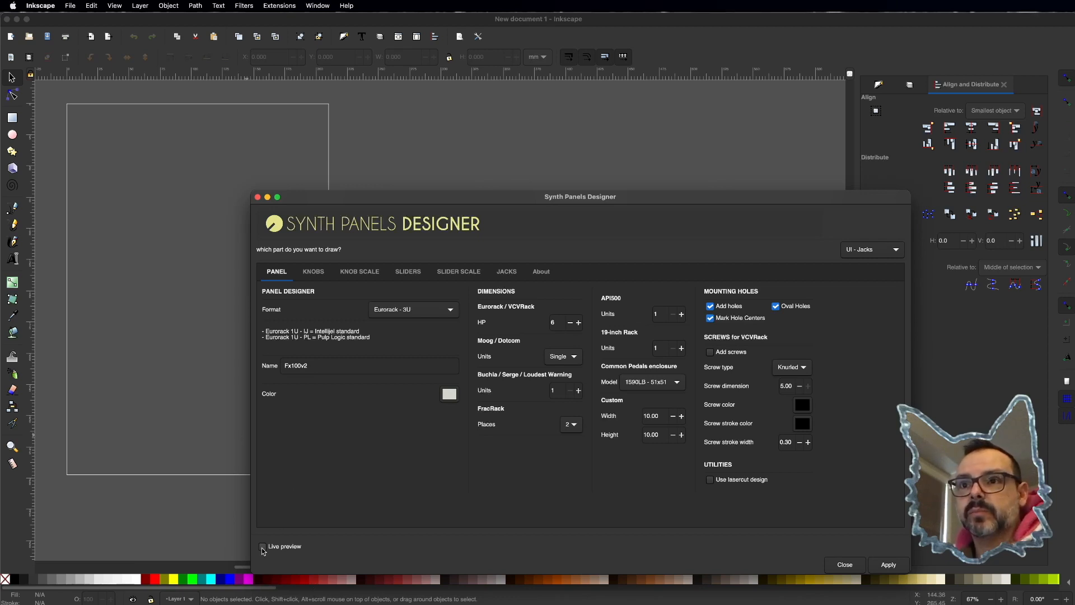
pyautogui.click(867, 249)
pyautogui.click(849, 204)
pyautogui.click(886, 253)
pyautogui.click(870, 204)
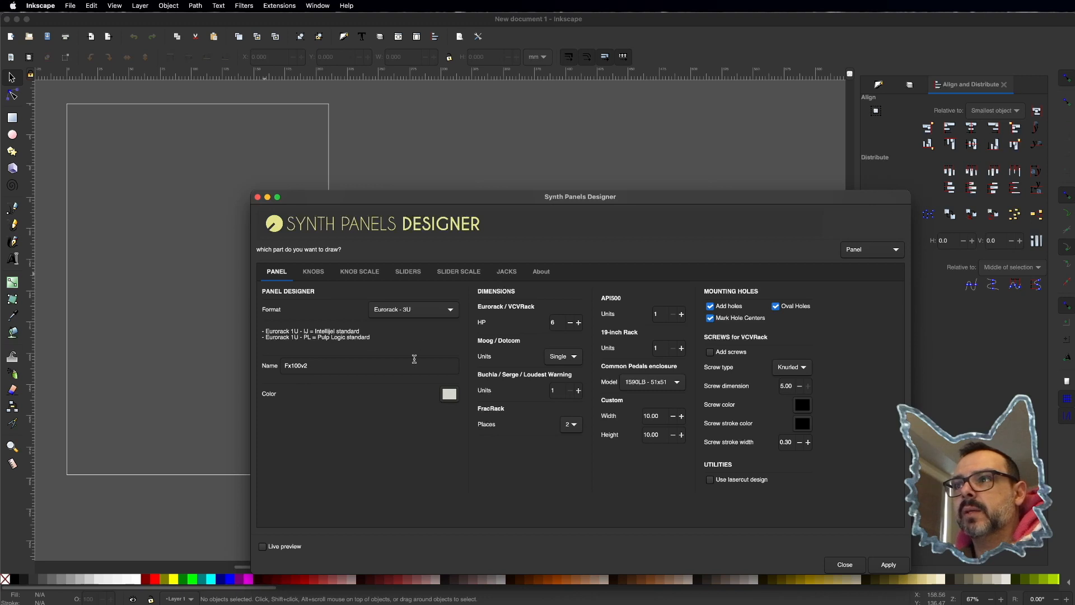
# Step: Preview the Eurorack 3U panel live, set its width to 8 HP and apply it to the document
pyautogui.click(264, 547)
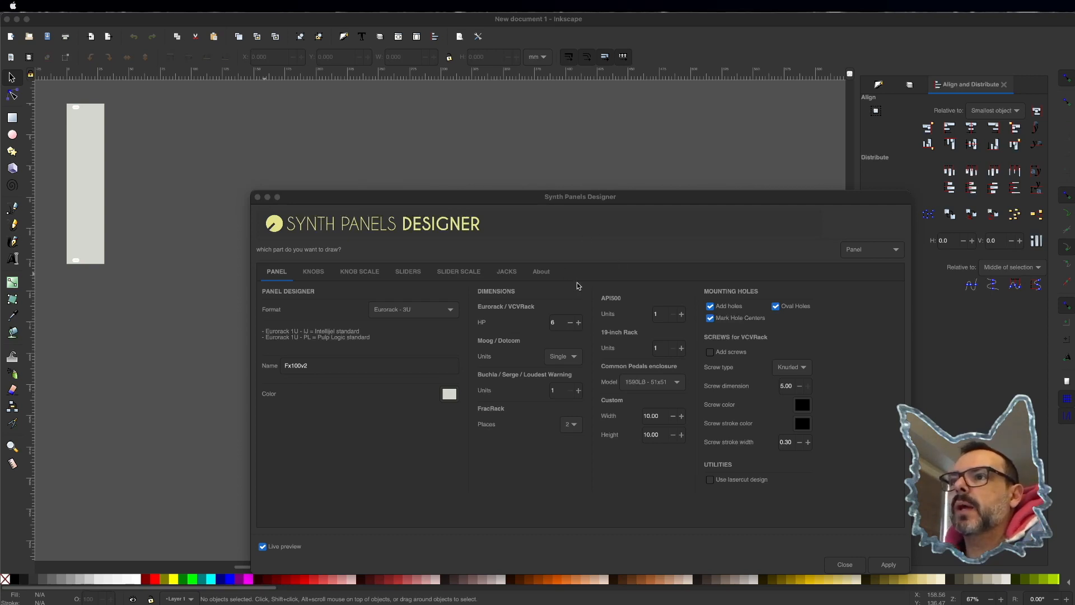
pyautogui.click(582, 335)
pyautogui.click(579, 323)
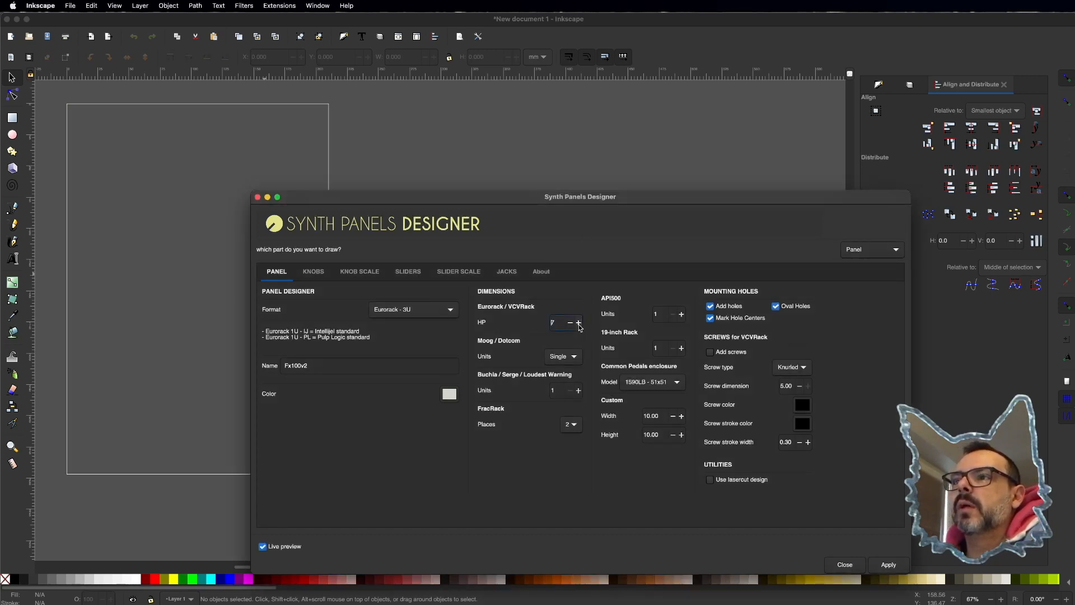
pyautogui.click(579, 323)
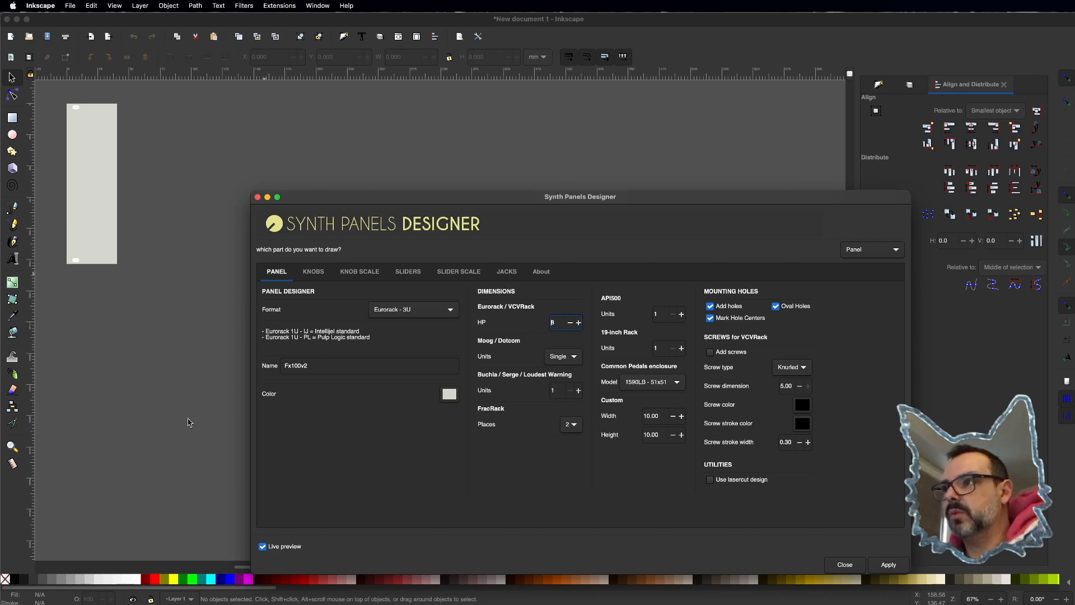
pyautogui.click(890, 565)
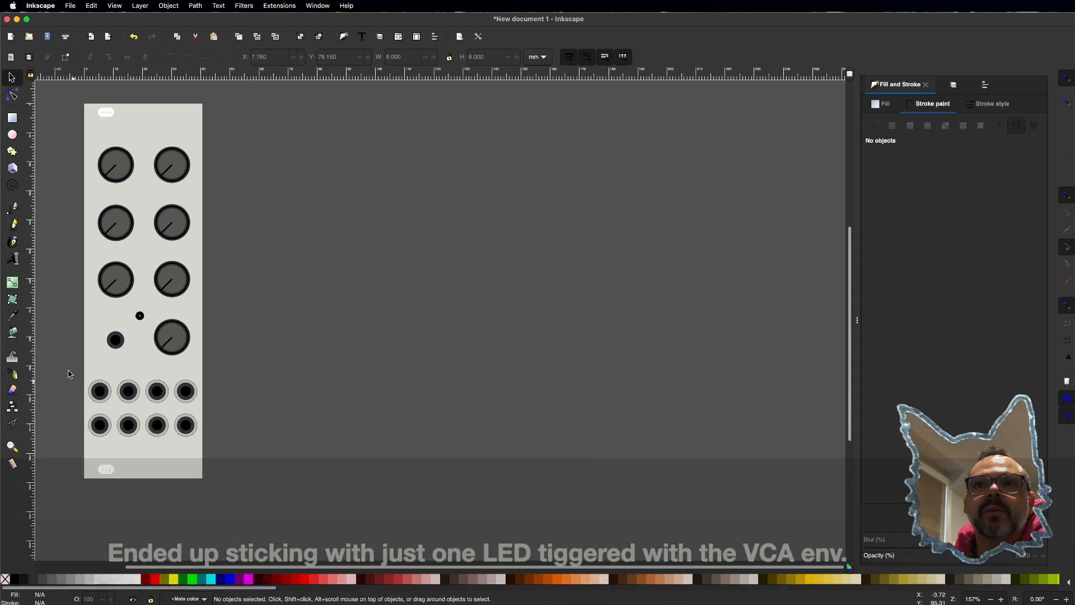
# Step: Inspect the jacks in the panel's bottom row by selecting them one at a time
pyautogui.click(186, 429)
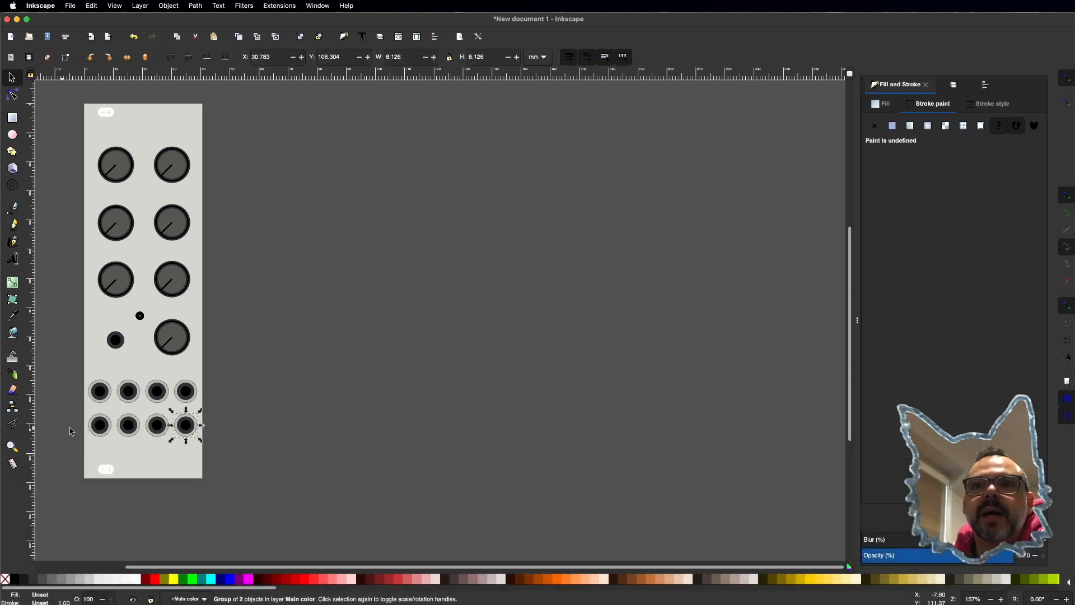
pyautogui.click(100, 430)
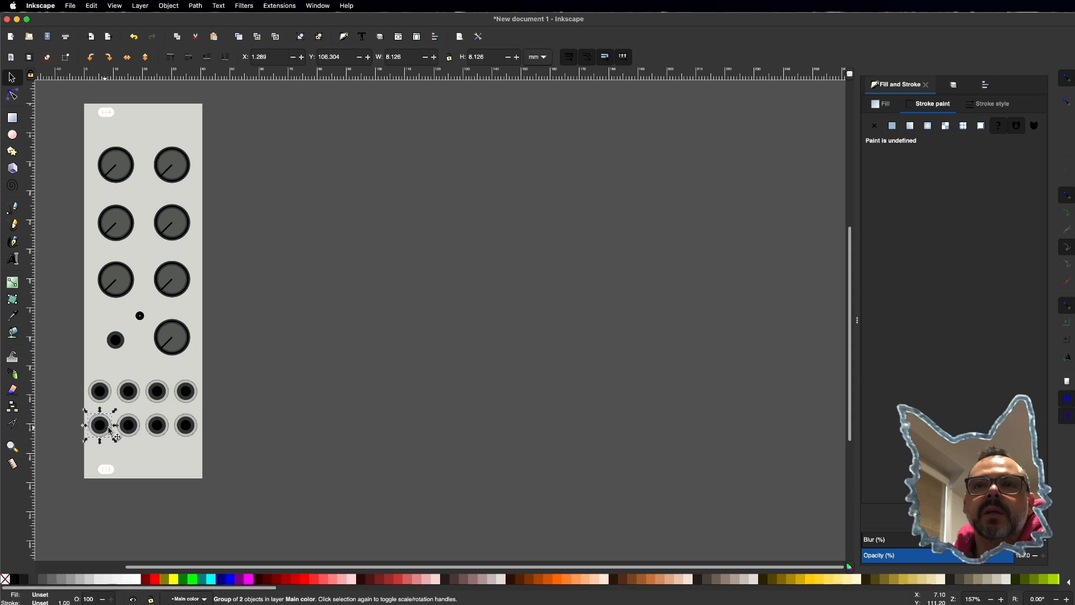
pyautogui.click(129, 431)
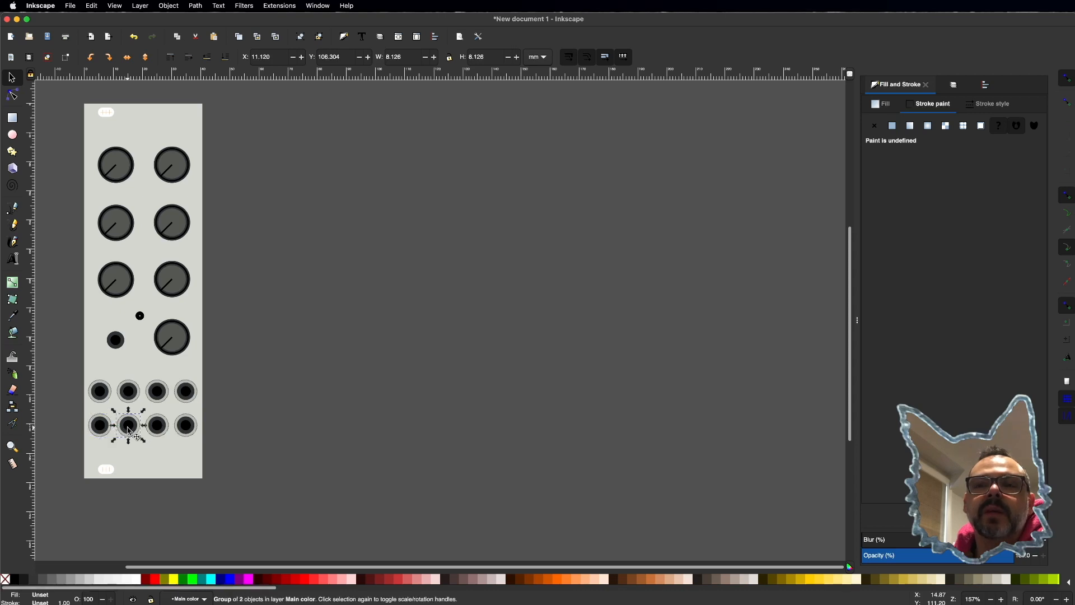
pyautogui.click(160, 432)
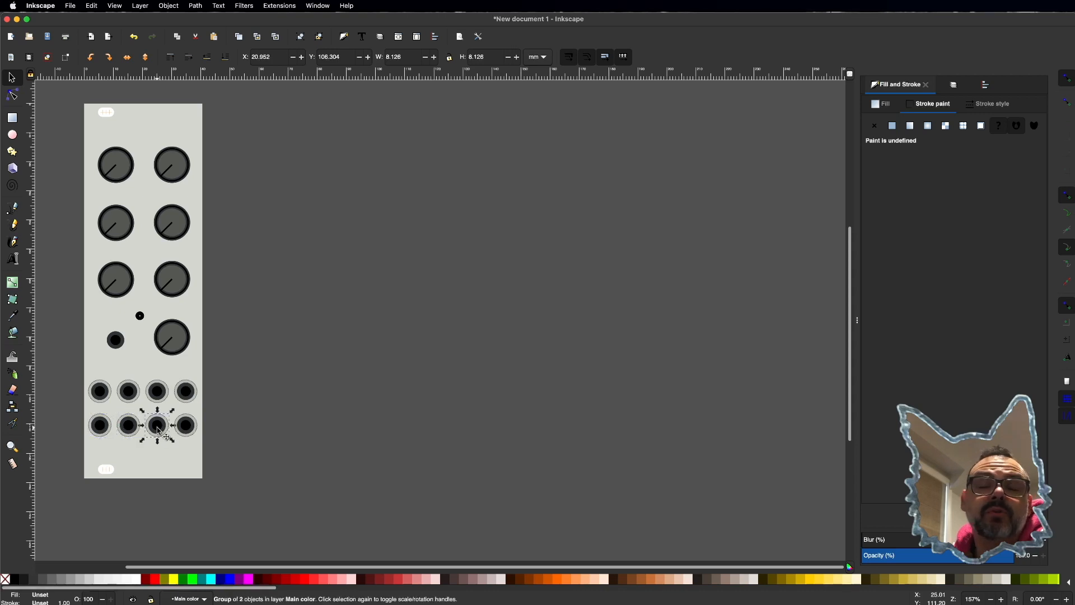
pyautogui.click(250, 426)
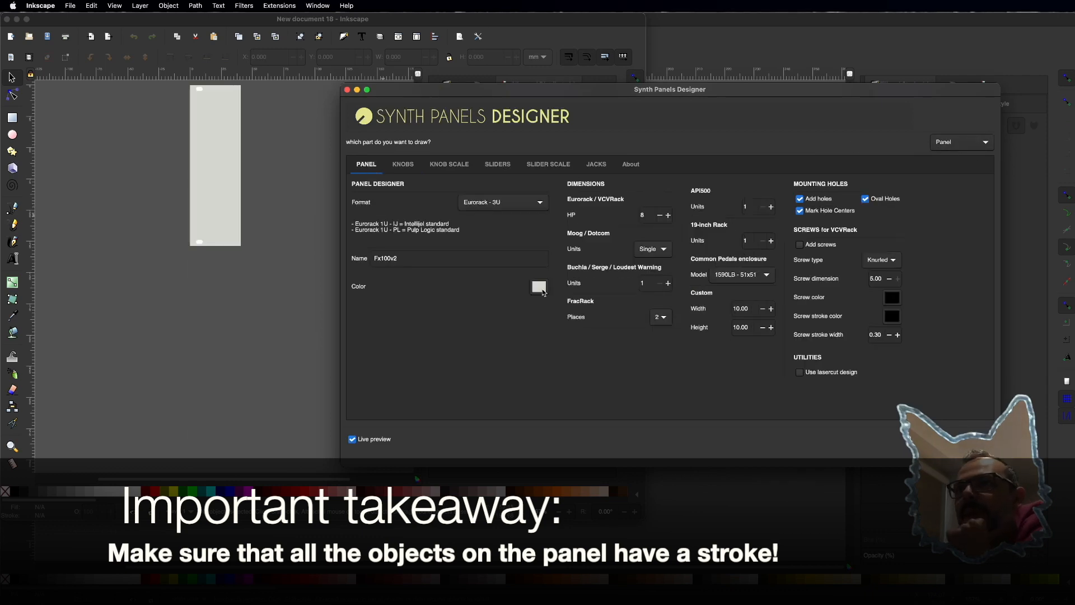
# Step: Apply the 8 HP panel in the new document and remove the fill from all of its objects
pyautogui.click(538, 287)
pyautogui.click(648, 315)
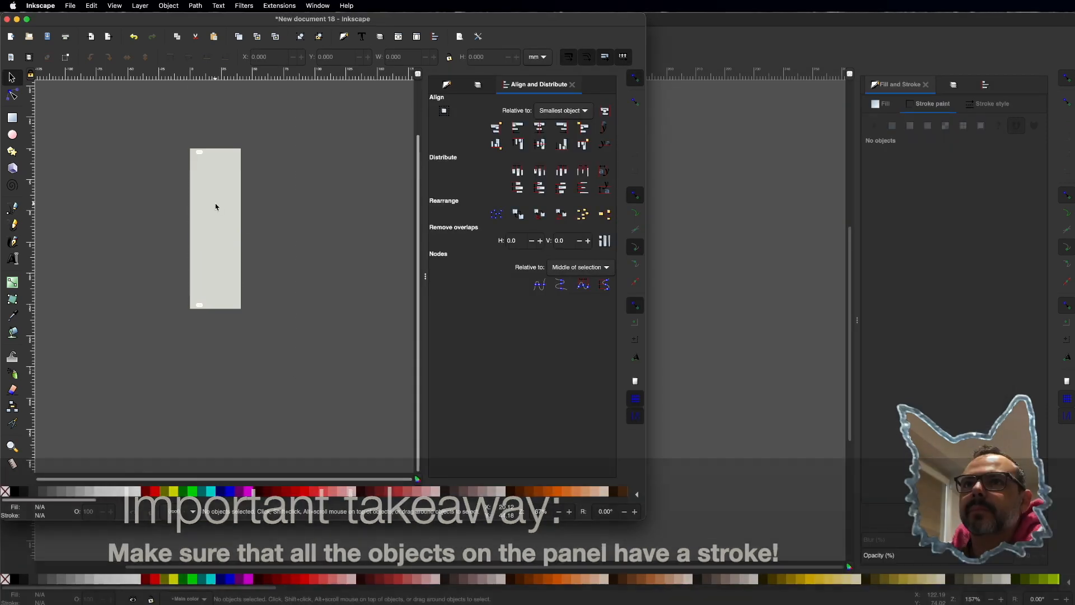
pyautogui.click(215, 206)
pyautogui.click(446, 84)
pyautogui.click(566, 107)
pyautogui.click(496, 104)
pyautogui.press('super+a')
pyautogui.click(441, 126)
pyautogui.click(450, 105)
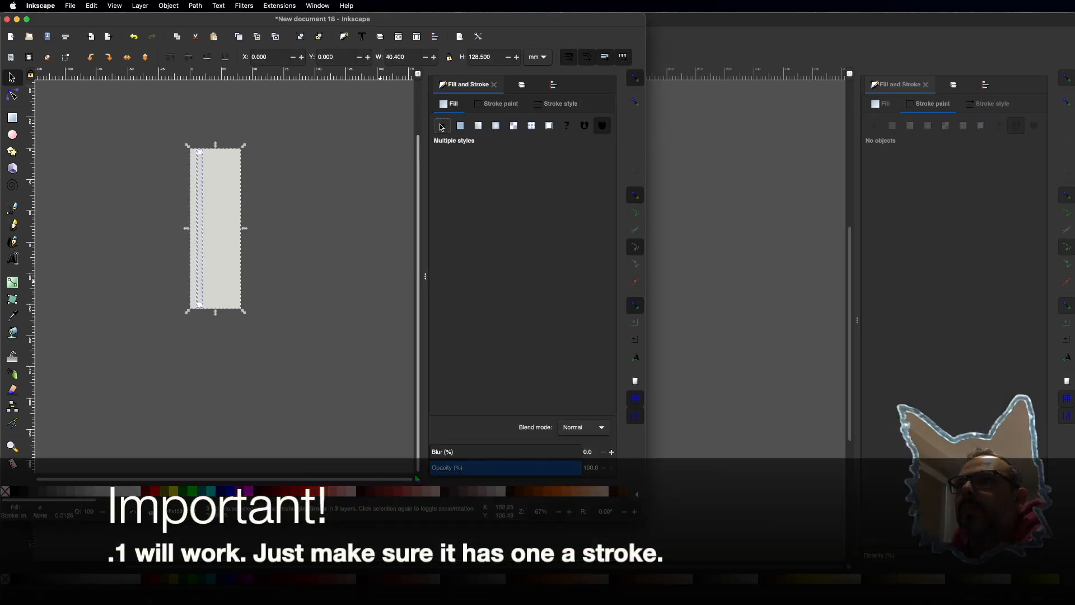
pyautogui.click(442, 126)
# Step: Give all of the panel's objects a flat black stroke, check their stroke style settings and deselect them
pyautogui.click(557, 103)
pyautogui.click(497, 103)
pyautogui.click(460, 125)
pyautogui.click(479, 154)
pyautogui.click(557, 104)
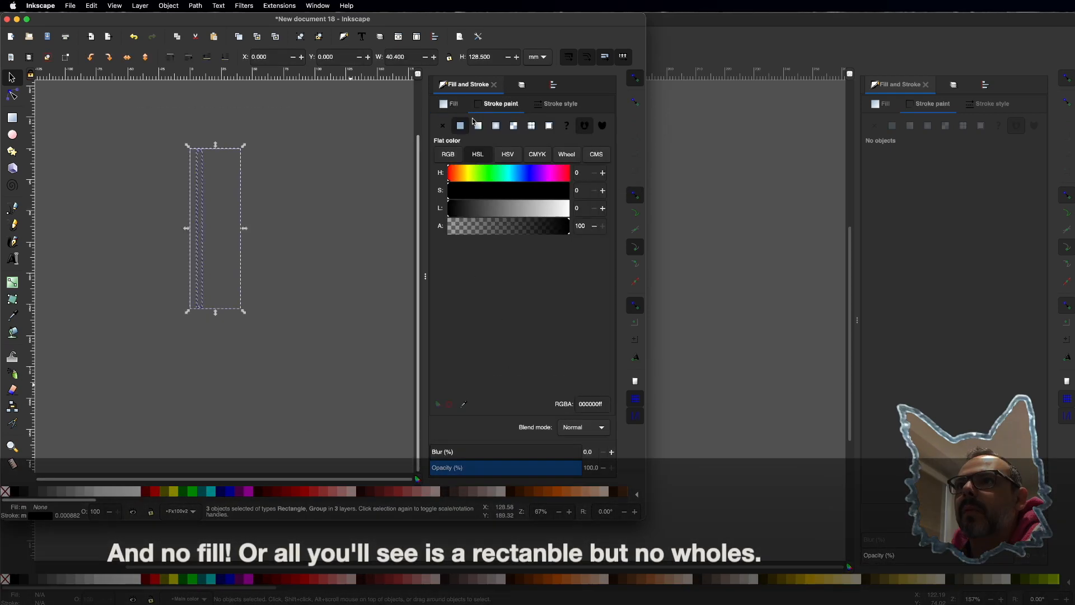
pyautogui.click(557, 103)
pyautogui.click(316, 227)
# Step: Save the panel drawing as a new Inkscape SVG file named 8HP-Blank-3u_2
pyautogui.press('super+shift+s')
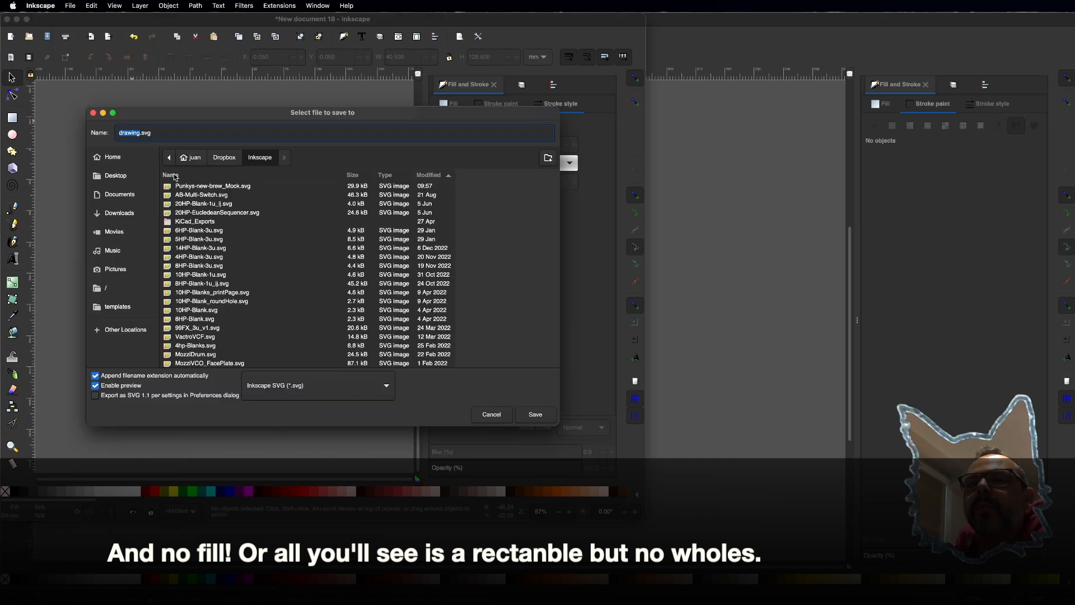
pyautogui.write('8HP-Blank-3u')
pyautogui.write('_2')
pyautogui.press('Return')
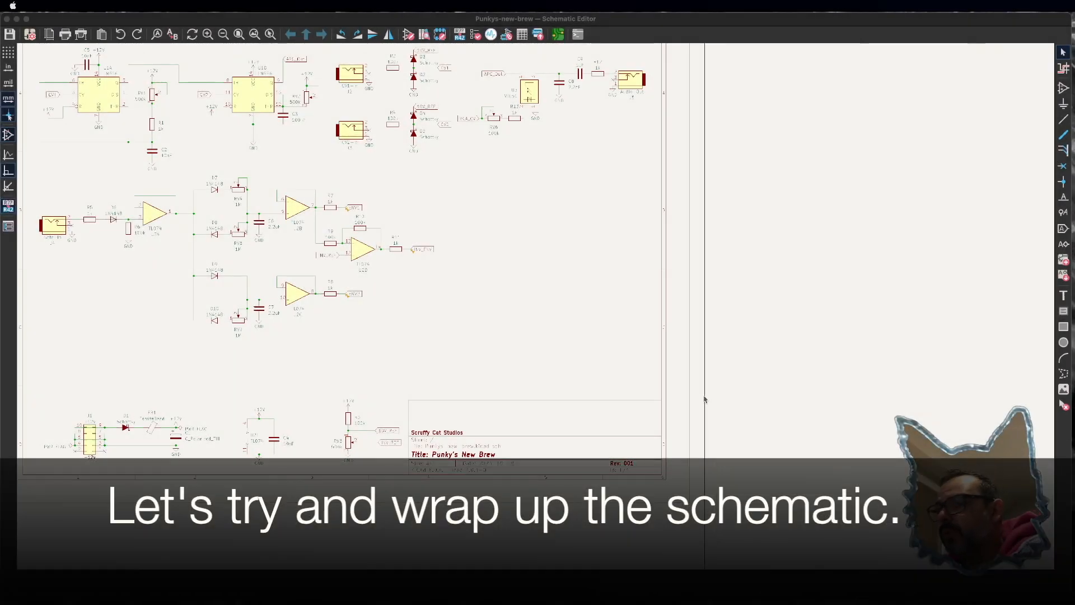
# Step: Return to the Punkys-new-brew schematic in KiCad and examine the whole sheet for what is still missing
pyautogui.scroll(-5, 525, 365)
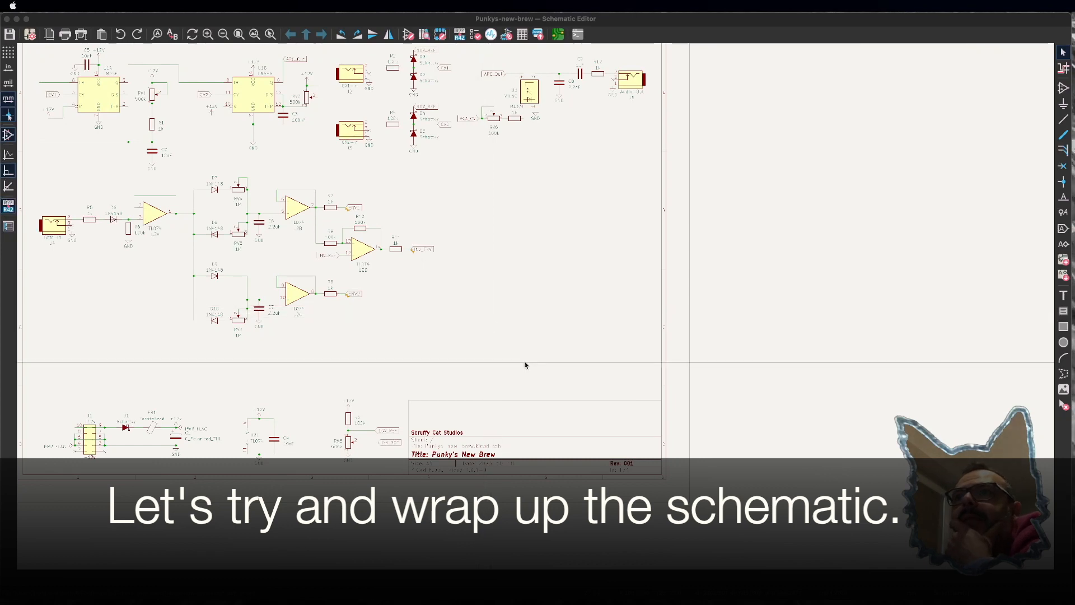
pyautogui.scroll(1, 535, 307)
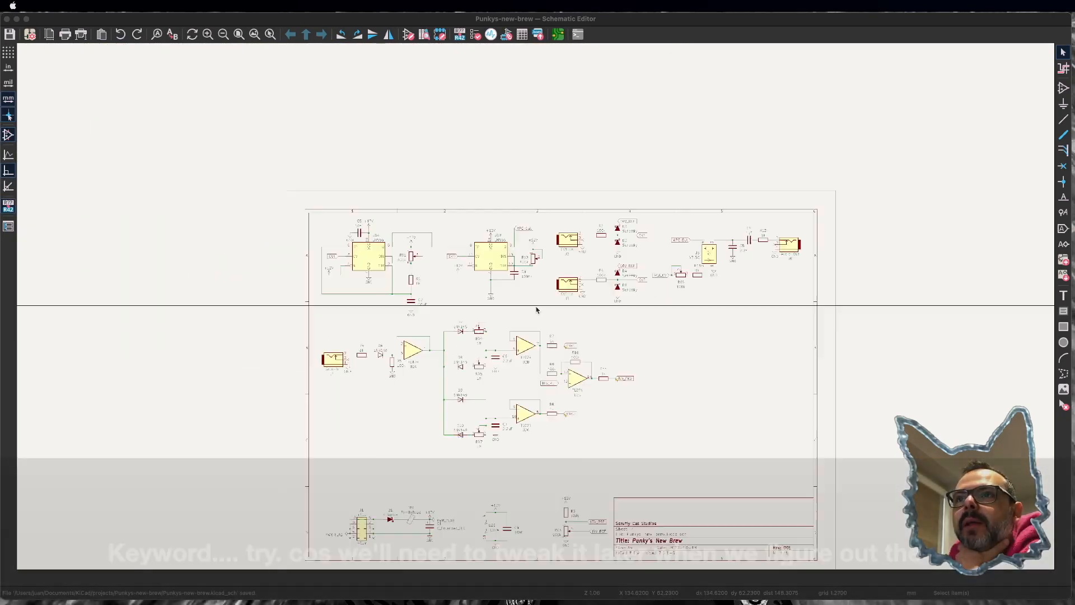
pyautogui.scroll(1, 637, 458)
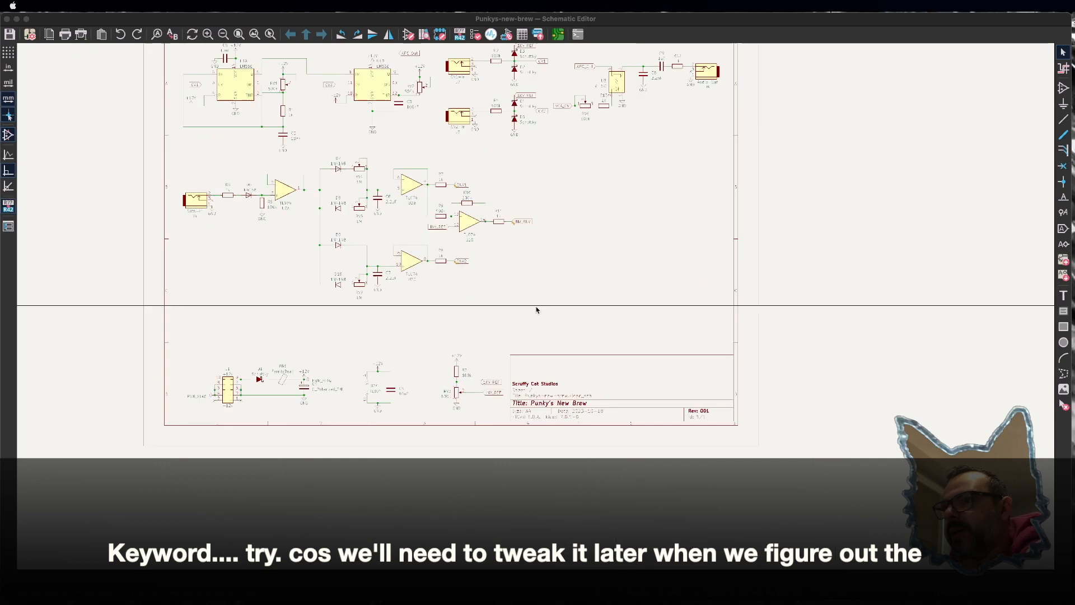
pyautogui.scroll(-1, 537, 310)
pyautogui.scroll(1, 394, 170)
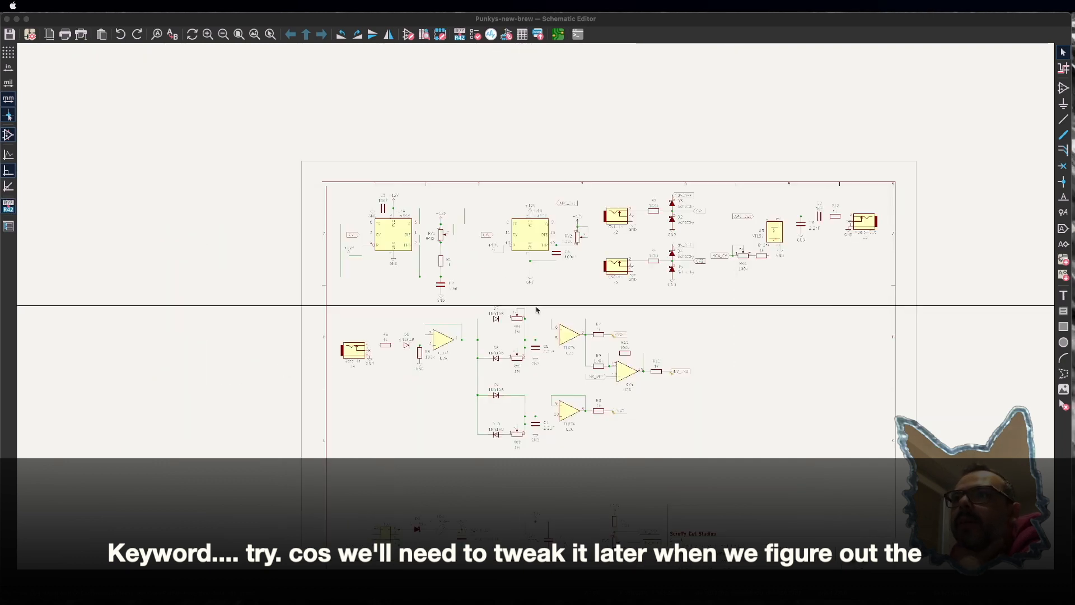
pyautogui.scroll(1, 769, 434)
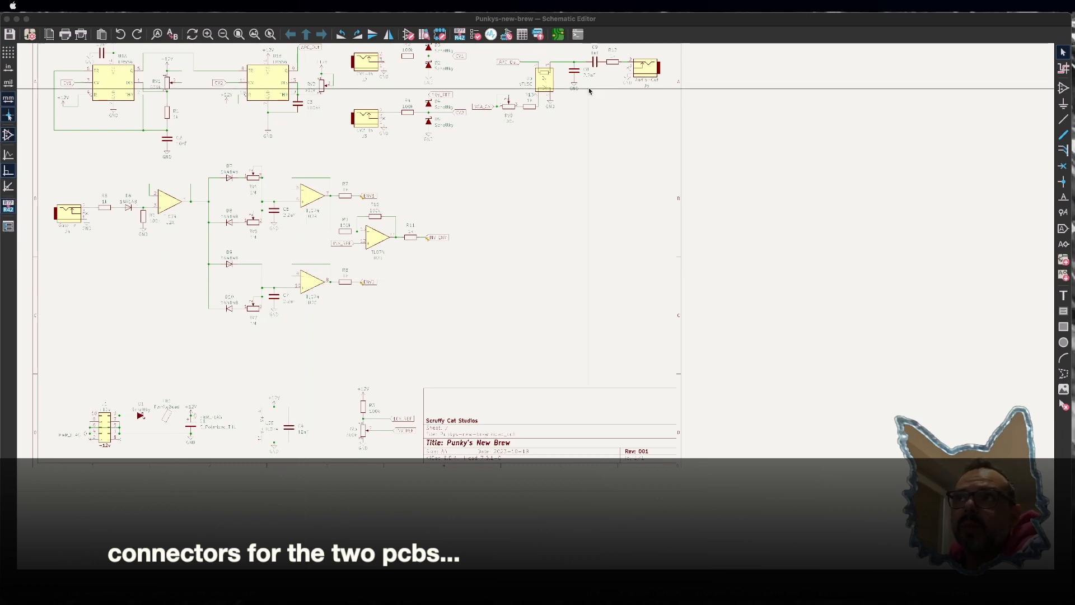
pyautogui.scroll(-1, 316, 218)
pyautogui.scroll(-1, 631, 221)
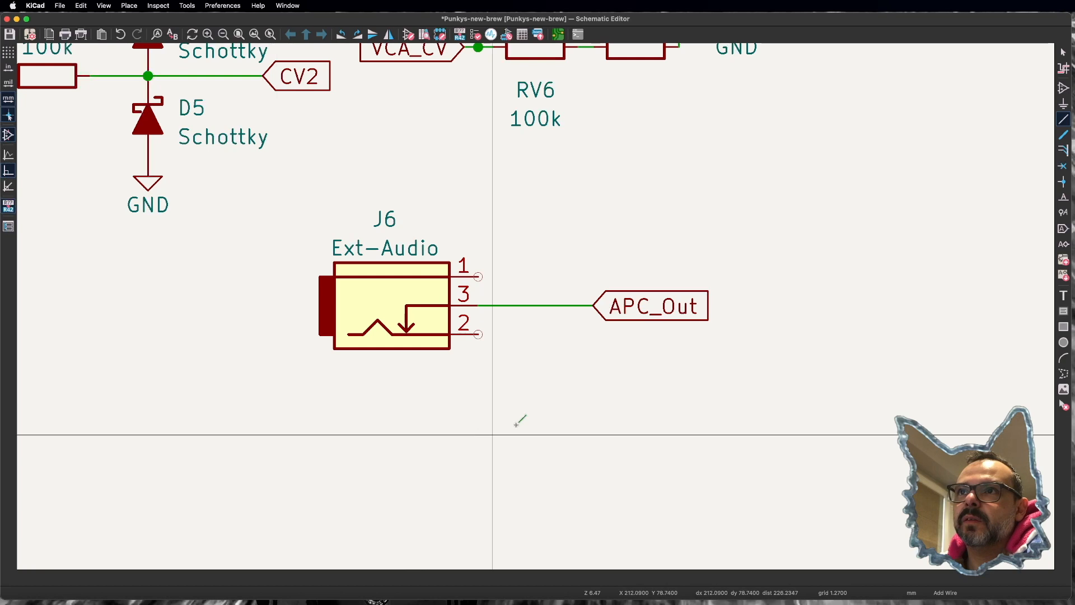
# Step: Mirror the Ext-Audio jack J6 vertically and attach a copy of the GND symbol to its pin 1
pyautogui.press('Escape')
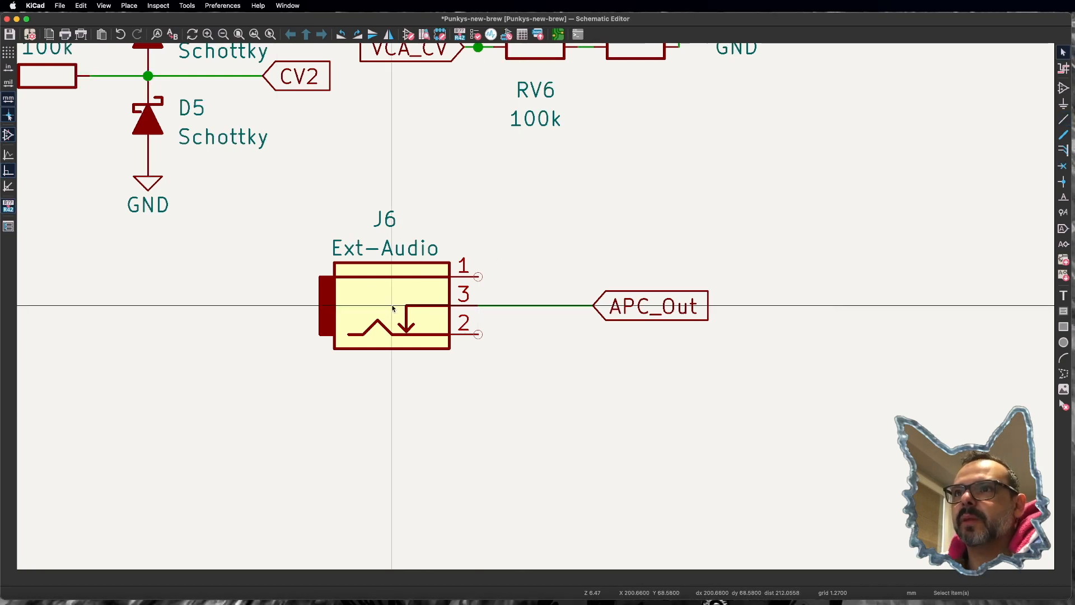
pyautogui.click(391, 305)
pyautogui.rightClick(391, 306)
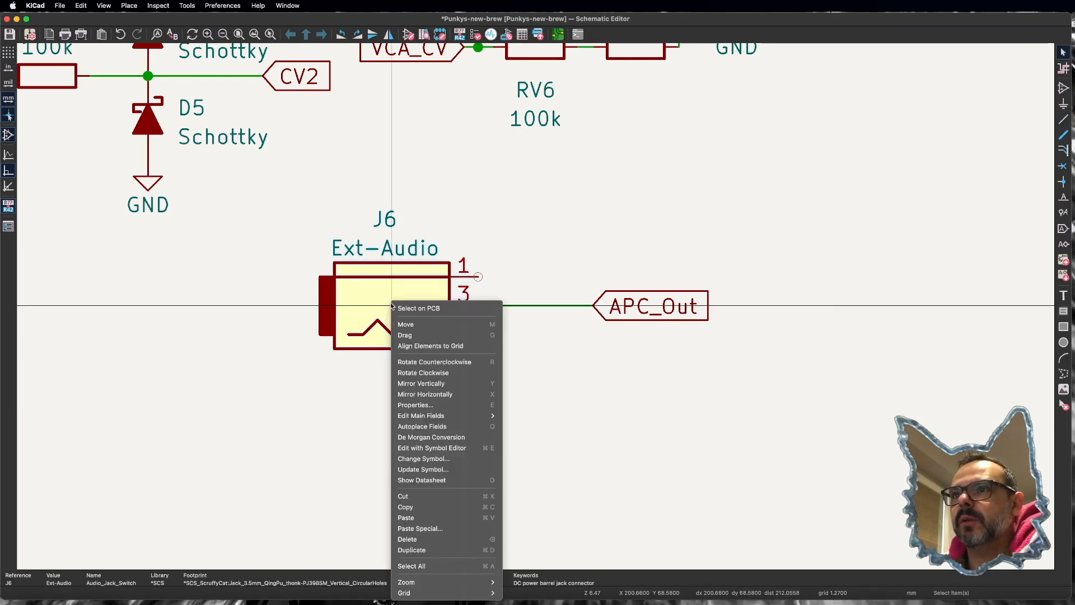
pyautogui.click(409, 385)
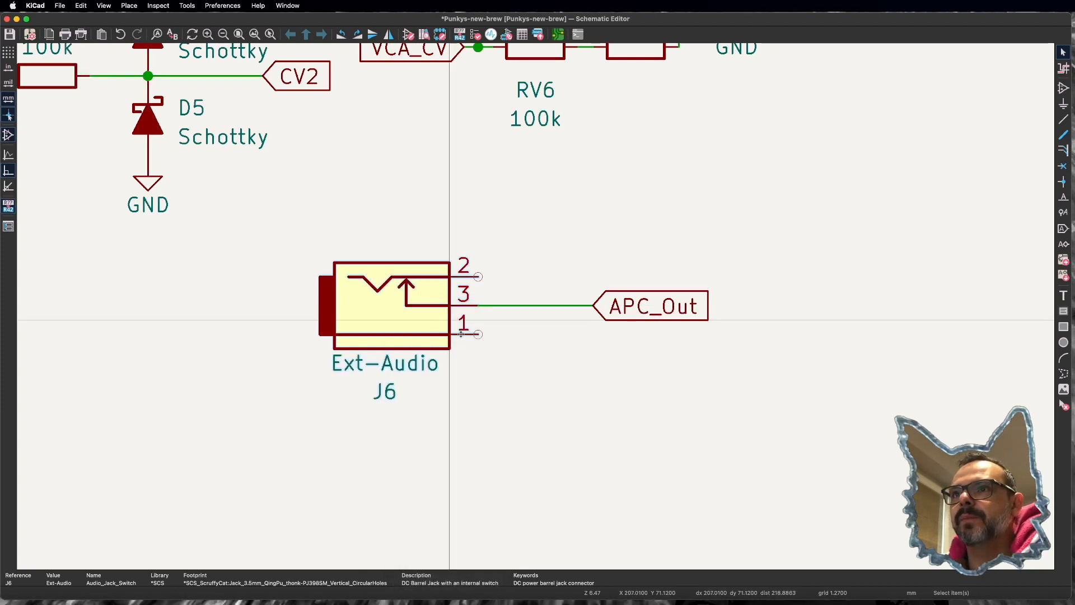
pyautogui.click(149, 184)
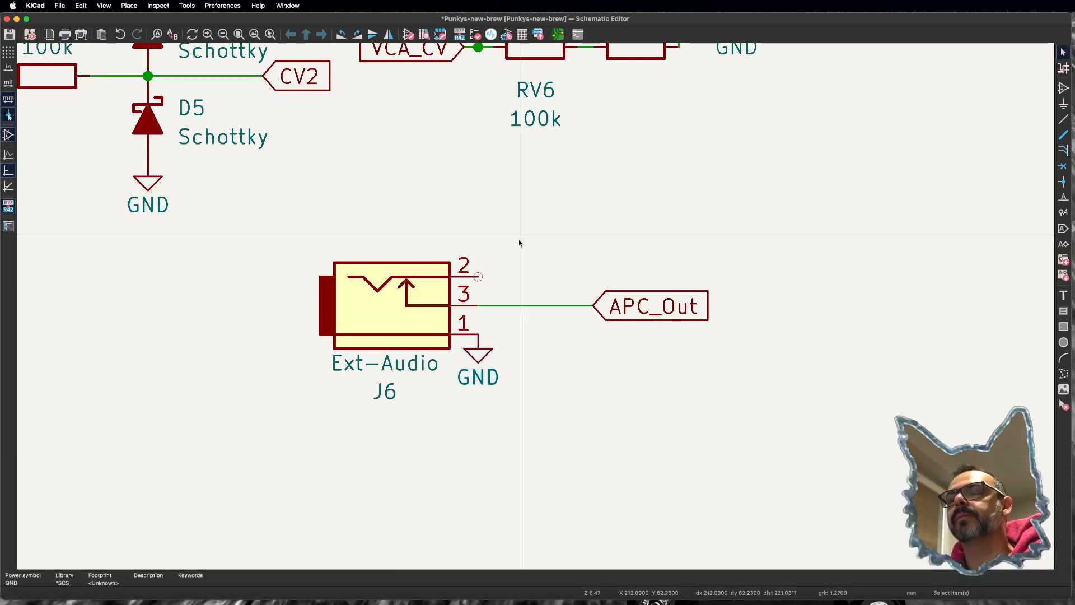
# Step: Select the APC_Out label at the Ext-Audio jack and examine the surrounding vactrol VCA circuit
pyautogui.click(625, 298)
pyautogui.scroll(-4, 614, 280)
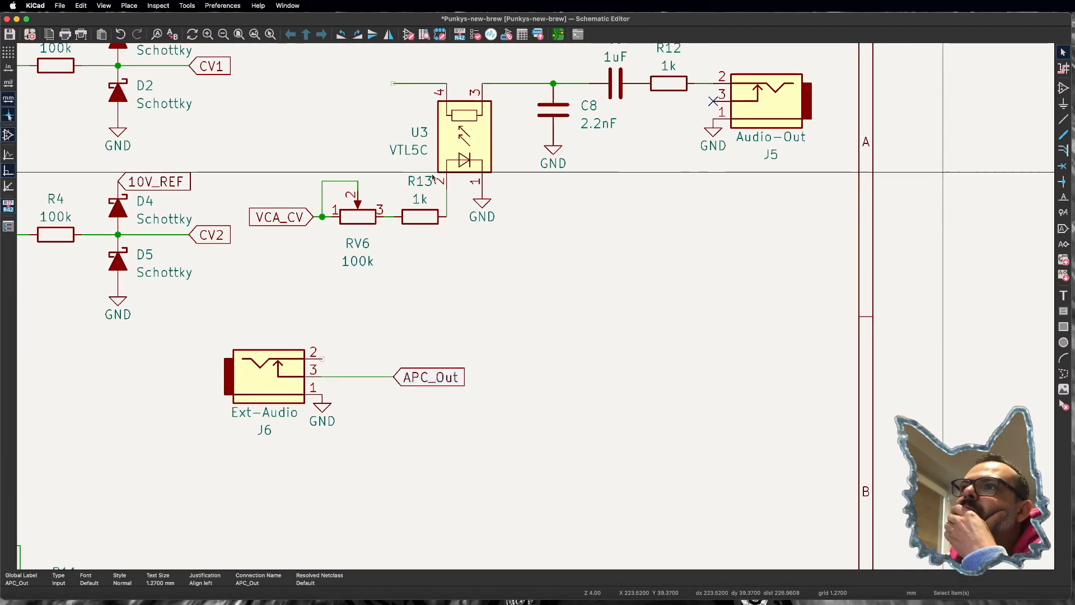
pyautogui.scroll(-5, 433, 178)
pyautogui.scroll(3, 465, 191)
pyautogui.scroll(1, 465, 191)
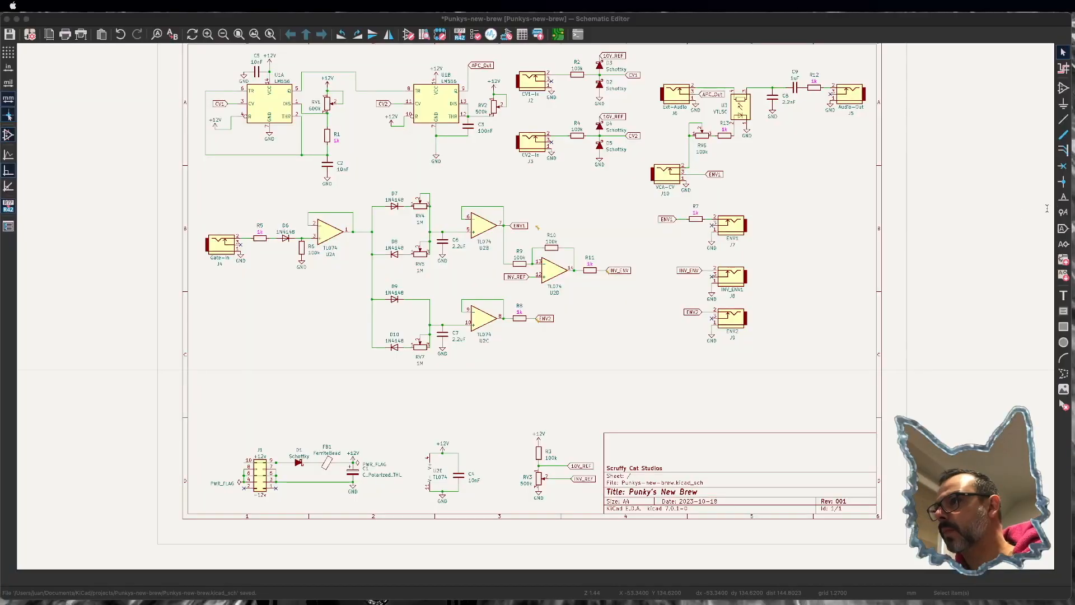
# Step: Place an LED symbol beneath the vactrol U3 in the VCA circuit
pyautogui.press('a')
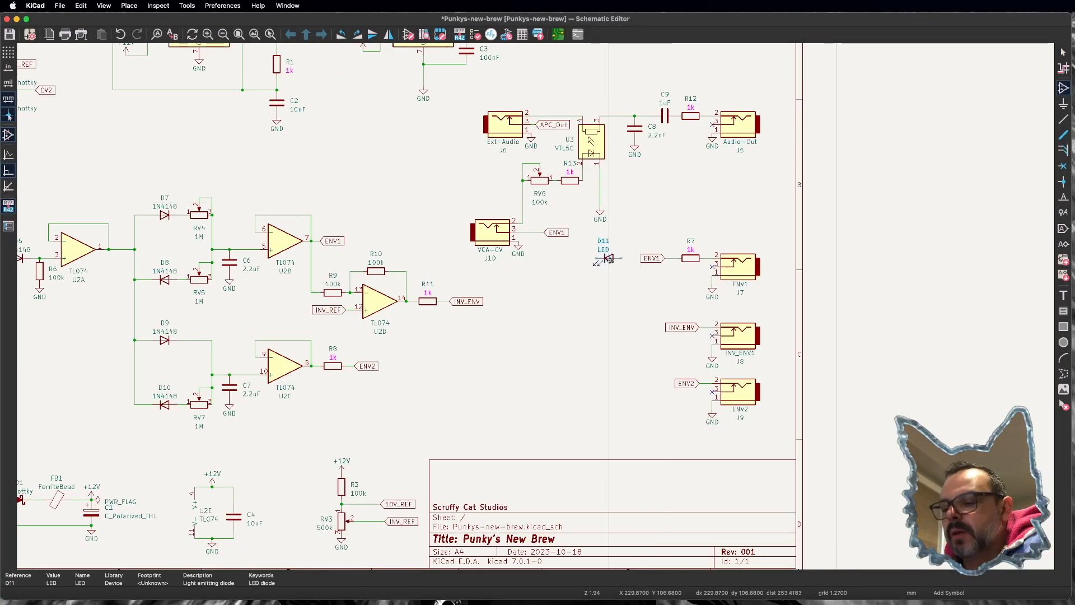
pyautogui.moveTo(583, 193); pyautogui.dragTo(593, 228)
pyautogui.click(583, 206)
pyautogui.click(591, 220)
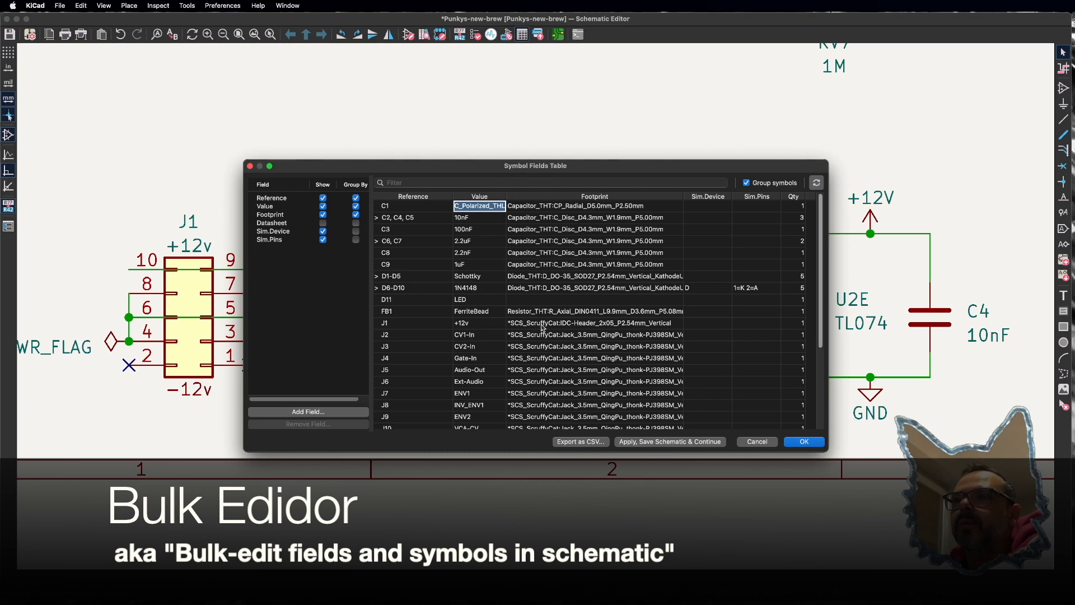
# Step: Review the values and footprints of all components in the Symbol Fields Table
pyautogui.scroll(-5, 512, 346)
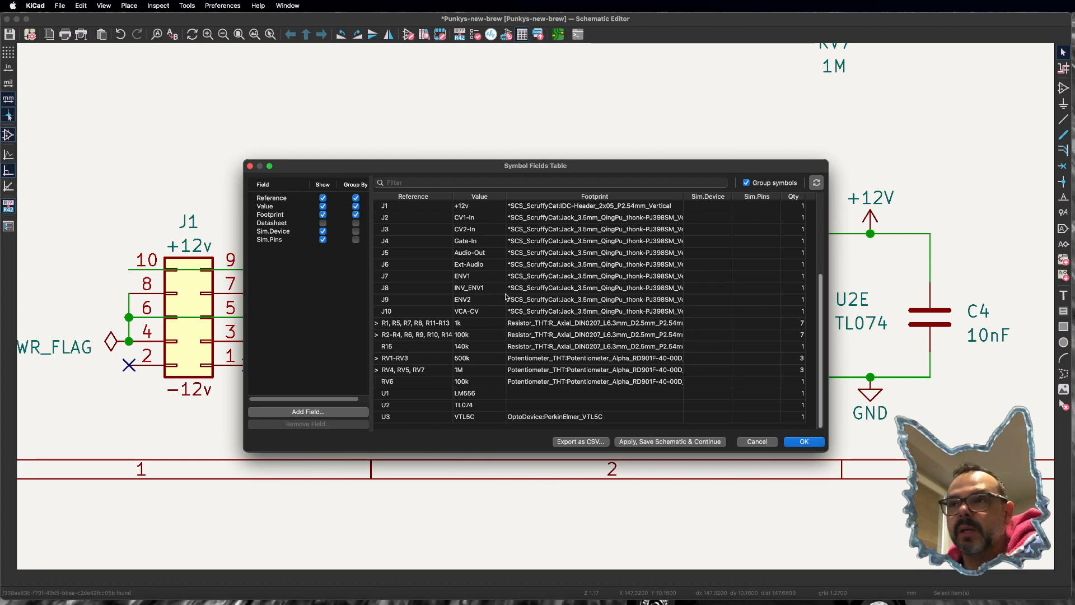
pyautogui.scroll(5, 491, 284)
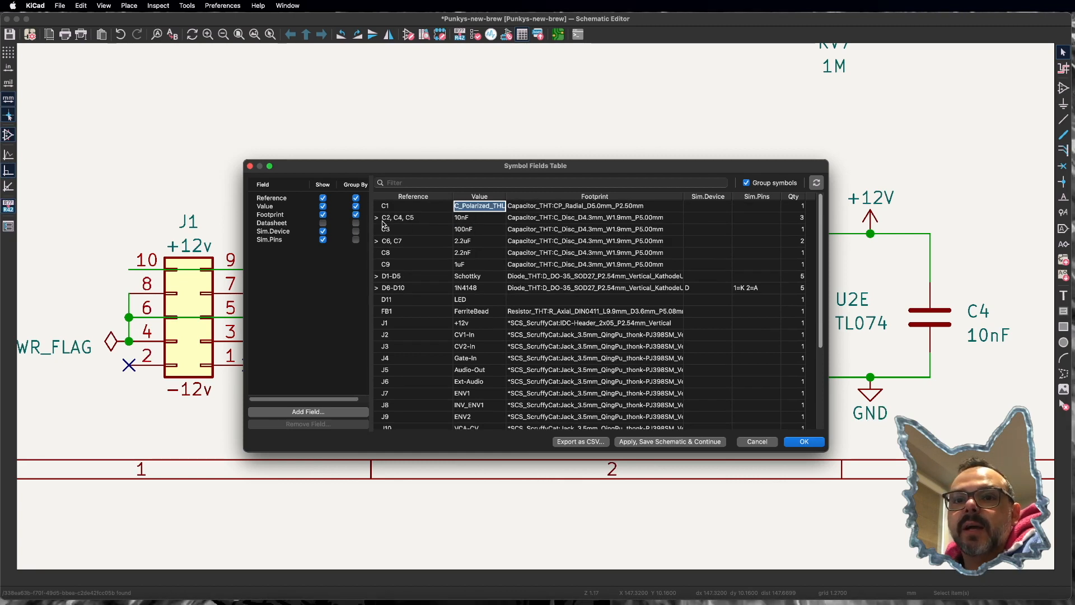
pyautogui.click(551, 218)
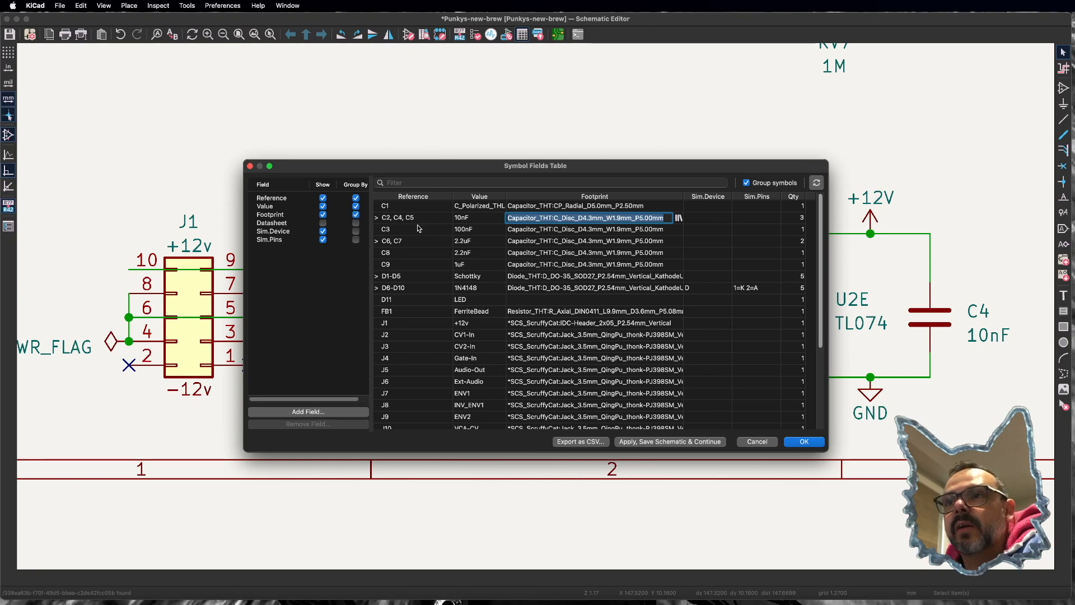
# Step: Browse for a footprint for LED D11, filter the libraries by "led" and choose the LED_THT library
pyautogui.click(524, 301)
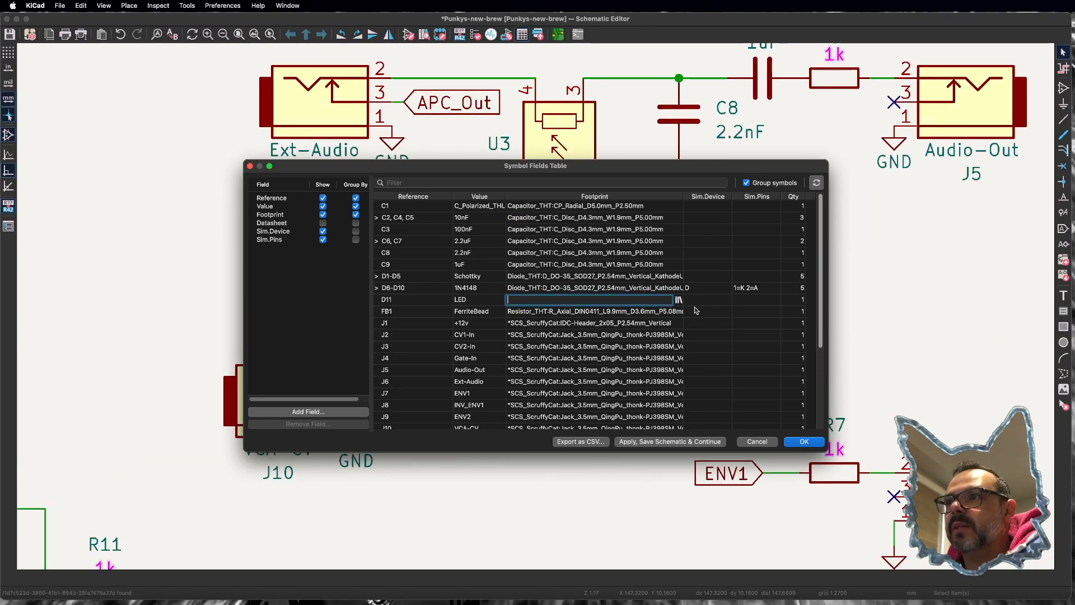
pyautogui.click(678, 300)
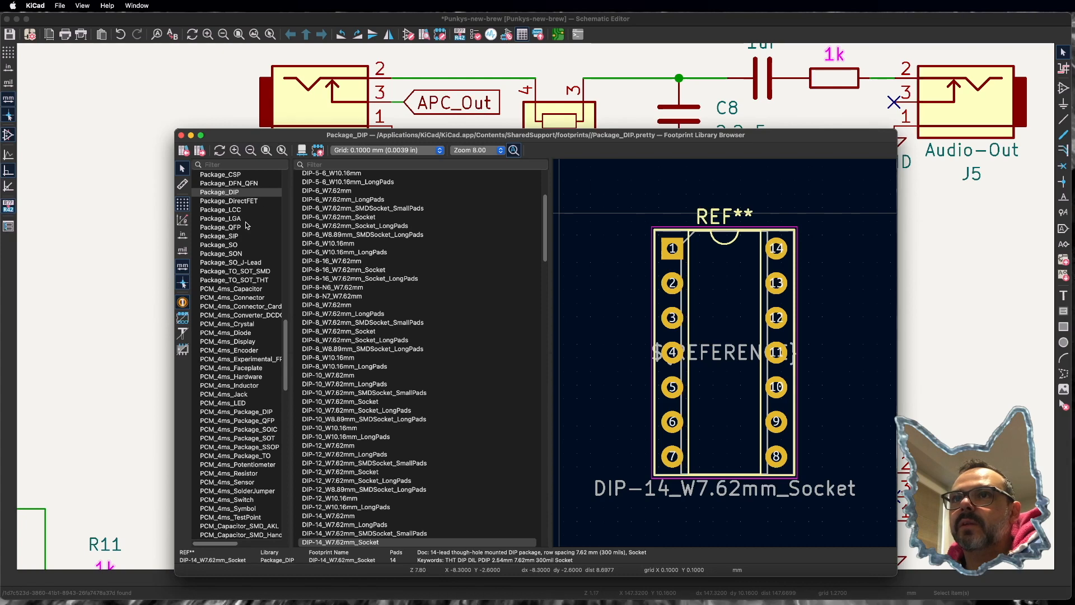
pyautogui.scroll(5, 403, 307)
pyautogui.scroll(1, 242, 322)
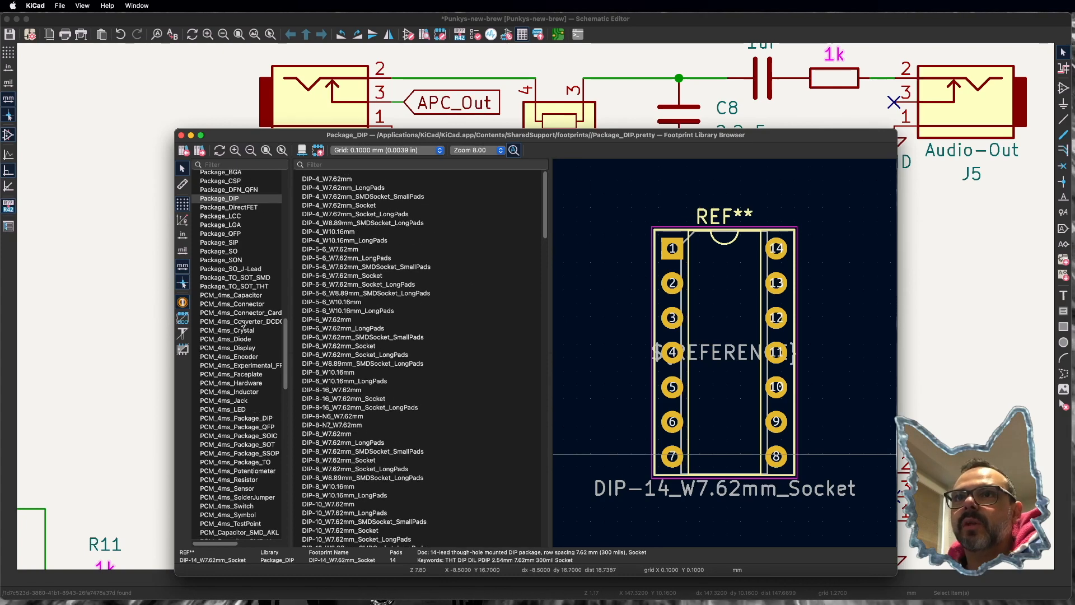
pyautogui.write('led')
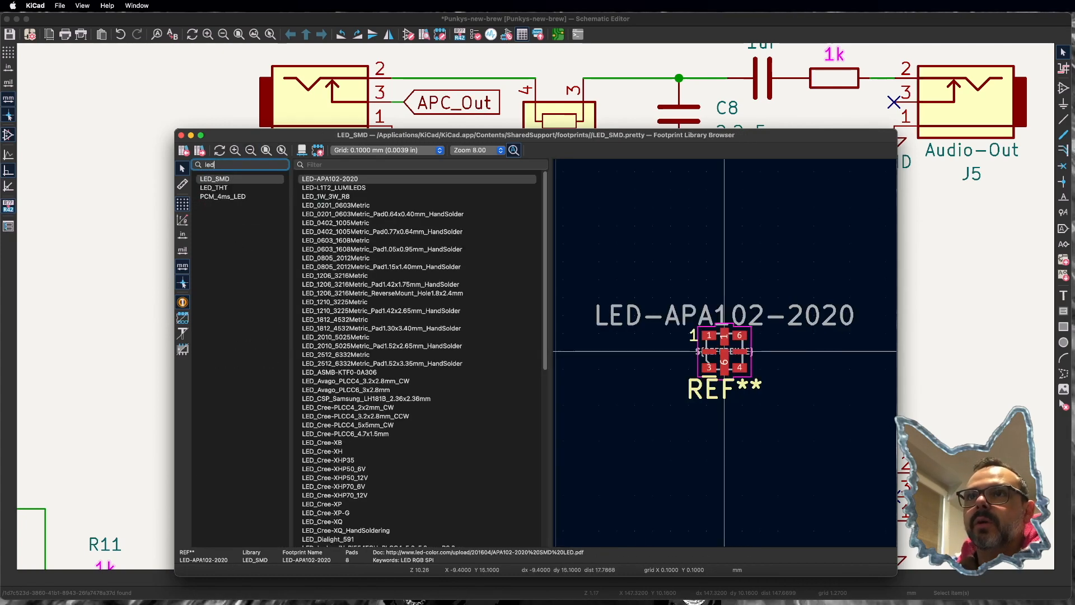
pyautogui.click(222, 189)
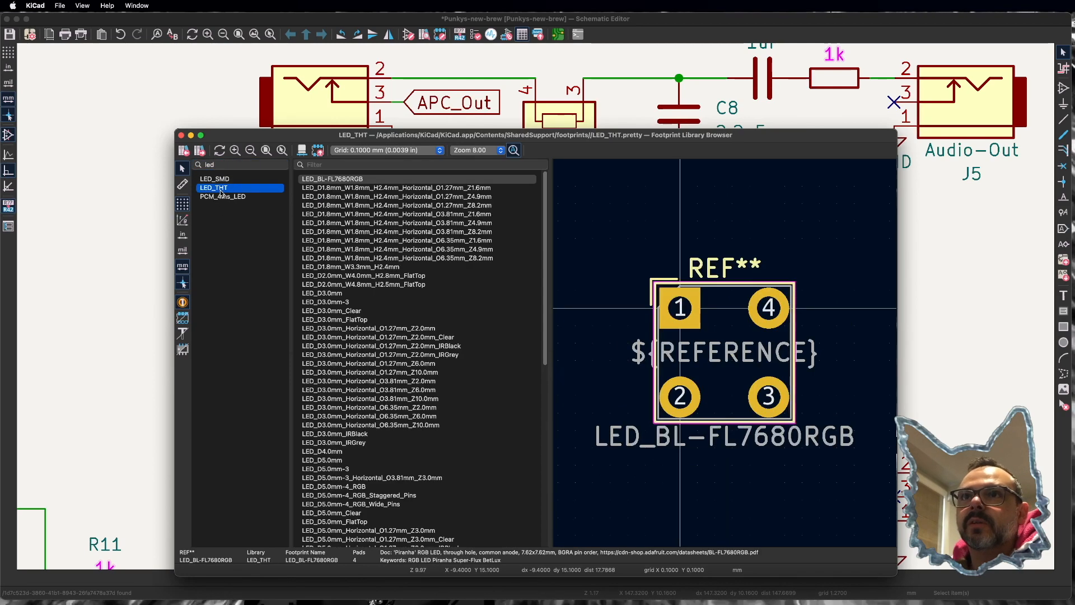
# Step: Compare the 3 mm through-hole LED footprints and assign LED_D3.0mm to D11
pyautogui.scroll(-3, 423, 425)
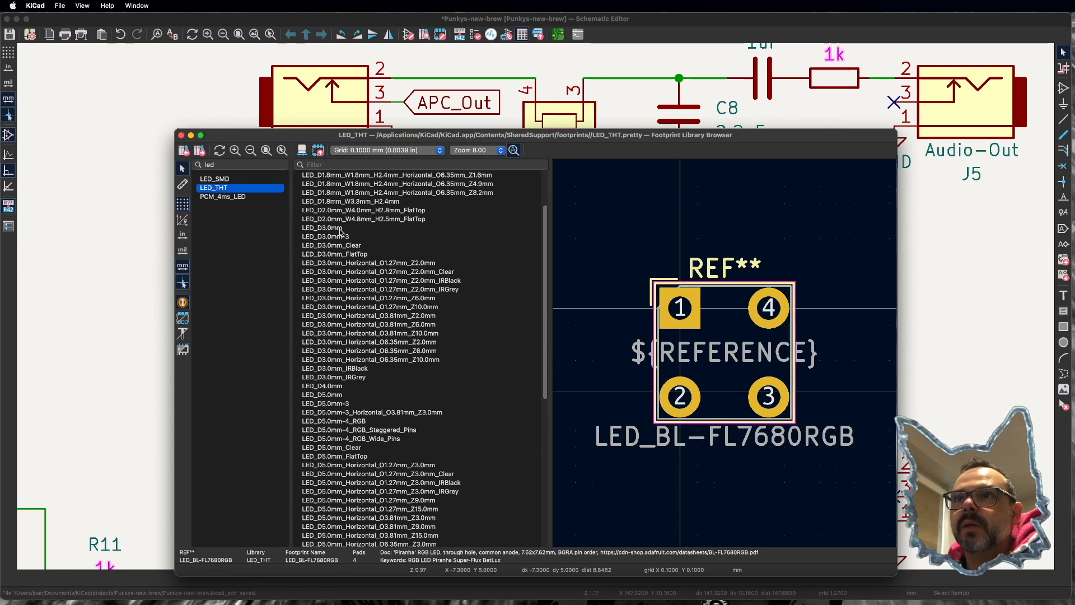
pyautogui.click(405, 228)
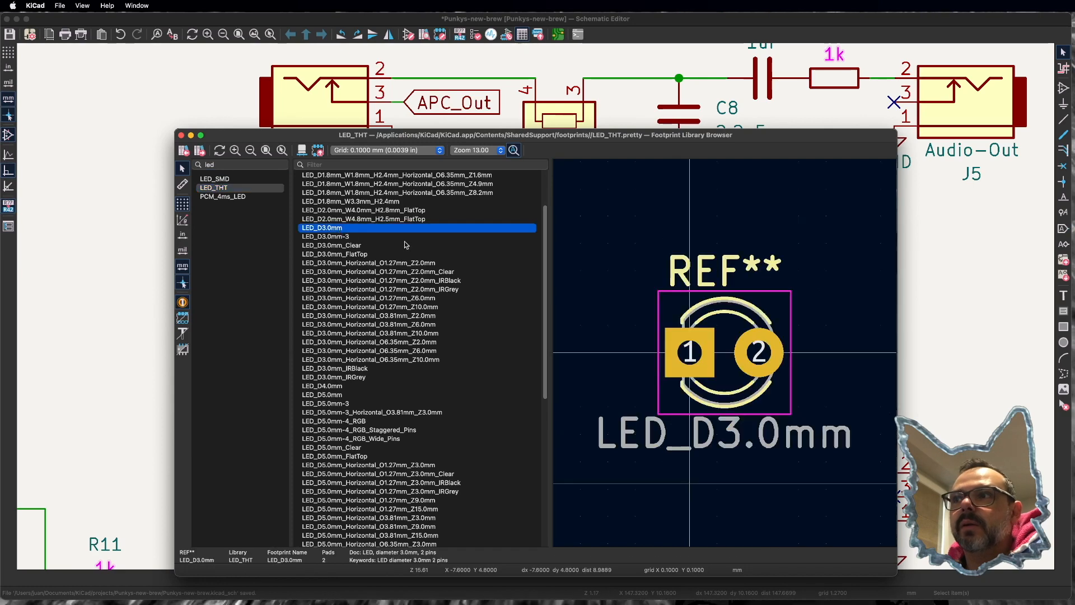
pyautogui.click(323, 247)
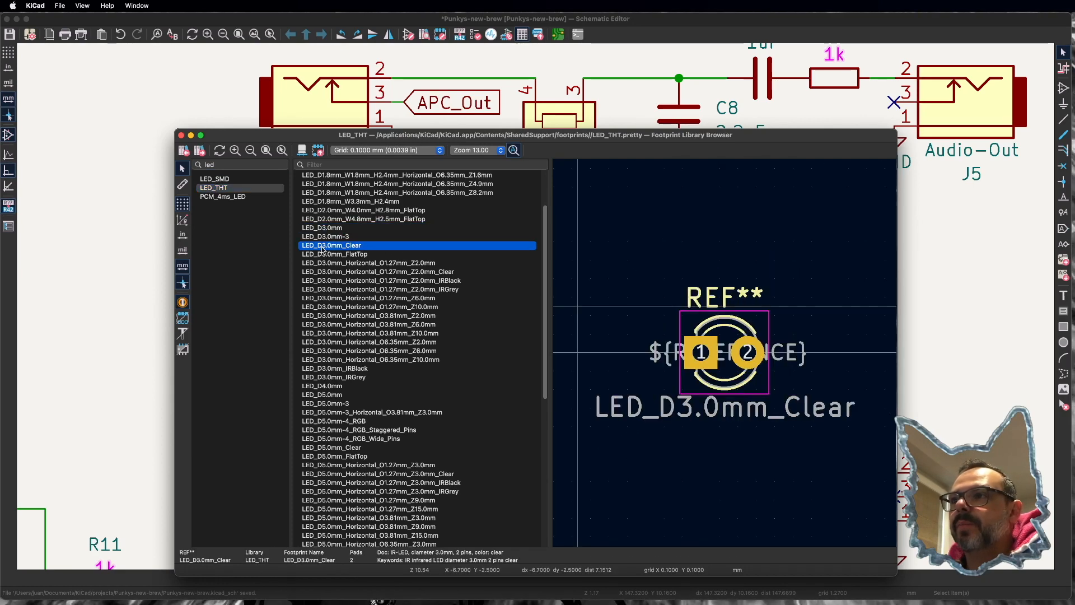
pyautogui.click(327, 229)
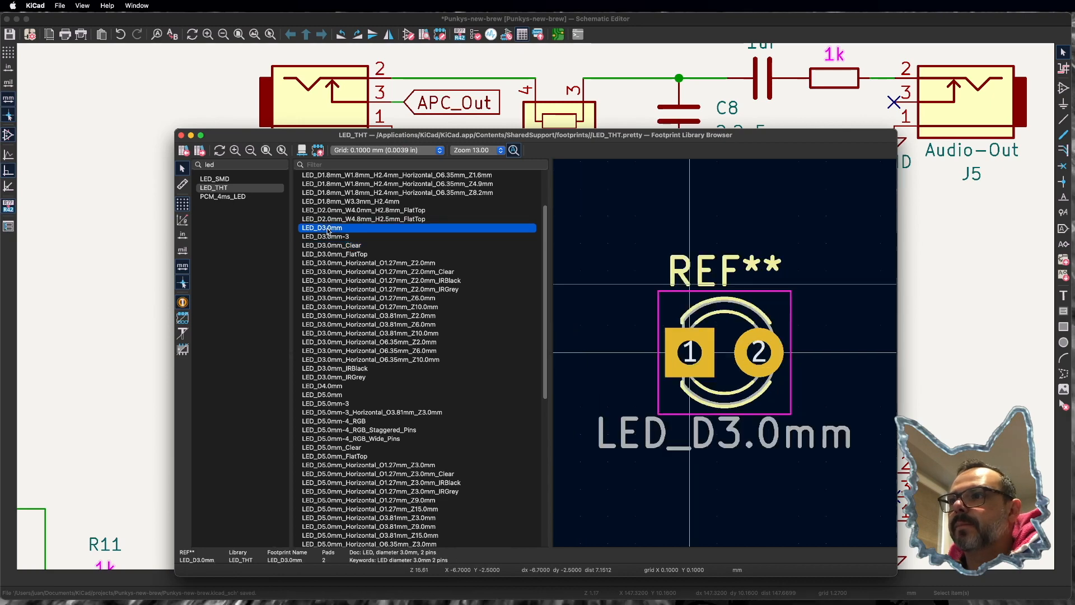
pyautogui.doubleClick(341, 230)
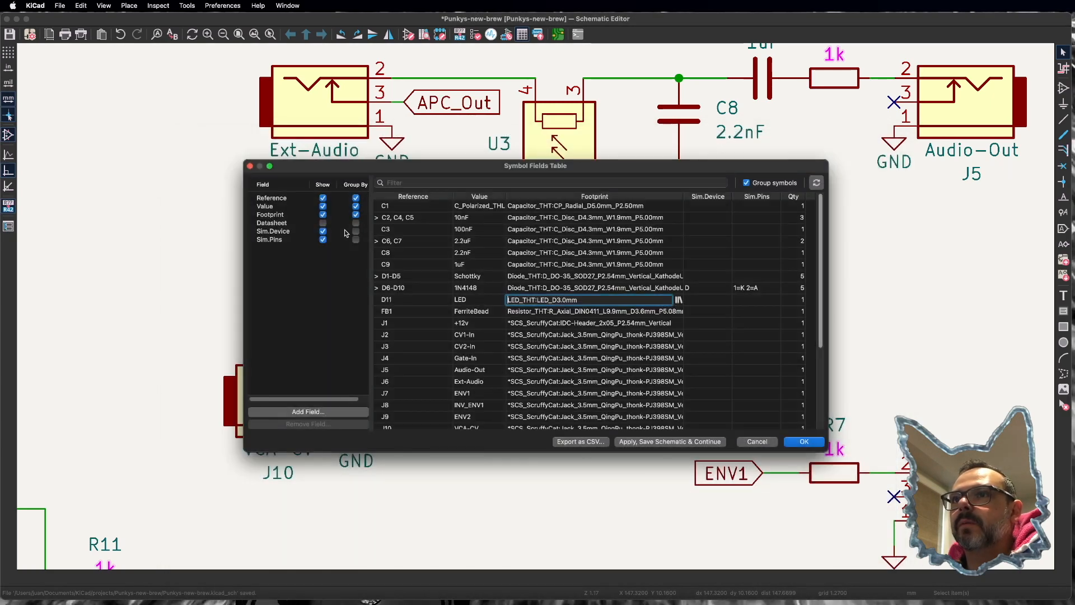
# Step: Assign the DIP-14_W7.62mm_Socket footprint from the Package_DIP library to U1 (LM556), filtering the libraries by "DIP"
pyautogui.scroll(-5, 678, 373)
pyautogui.doubleClick(616, 393)
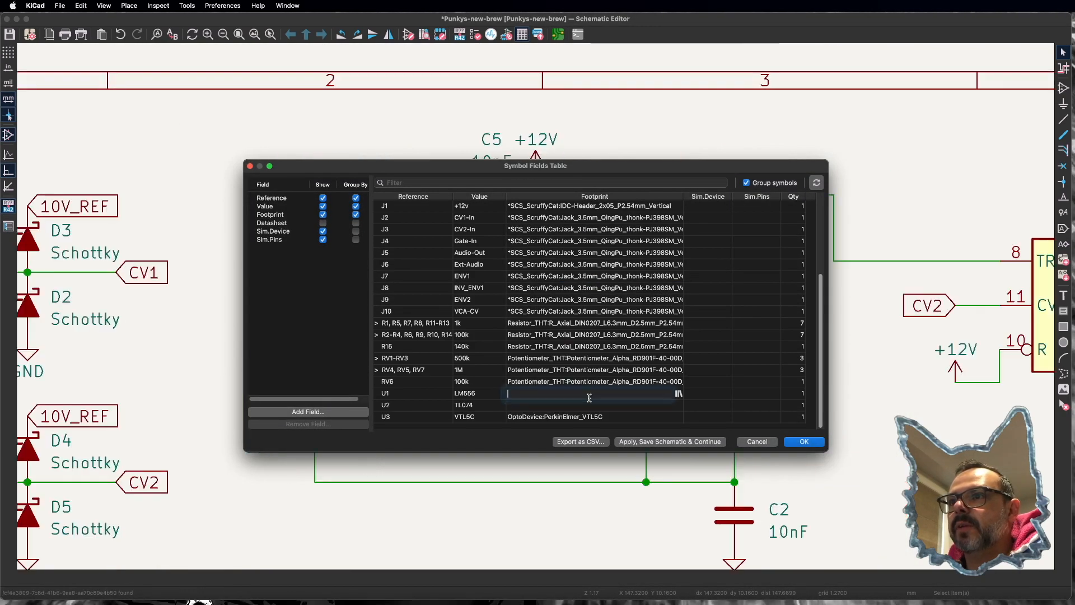
pyautogui.click(678, 394)
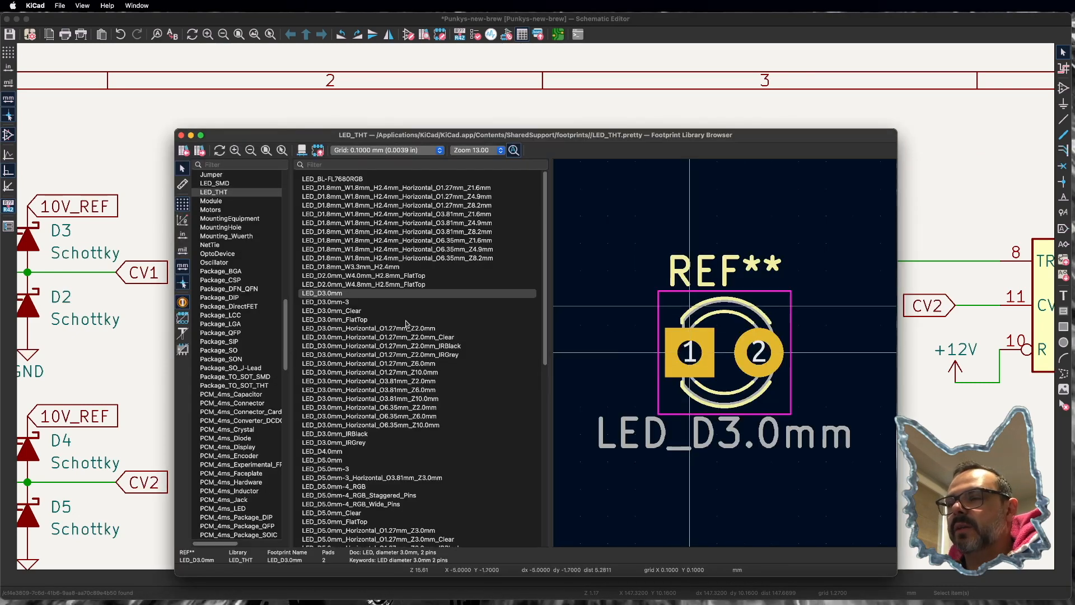
pyautogui.moveTo(520, 138); pyautogui.dragTo(502, 66)
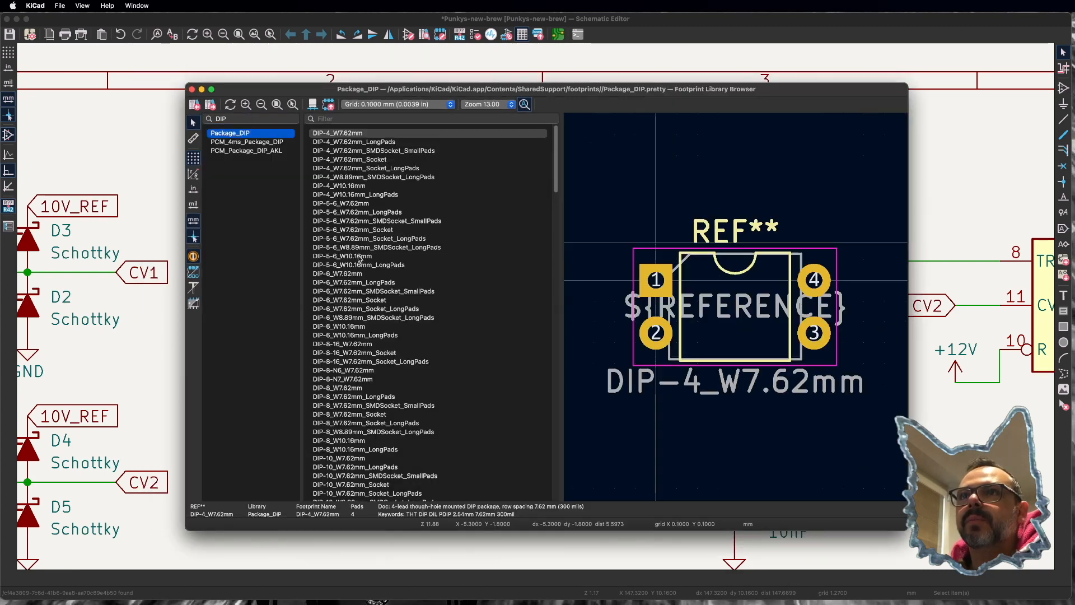
pyautogui.scroll(-10, 367, 335)
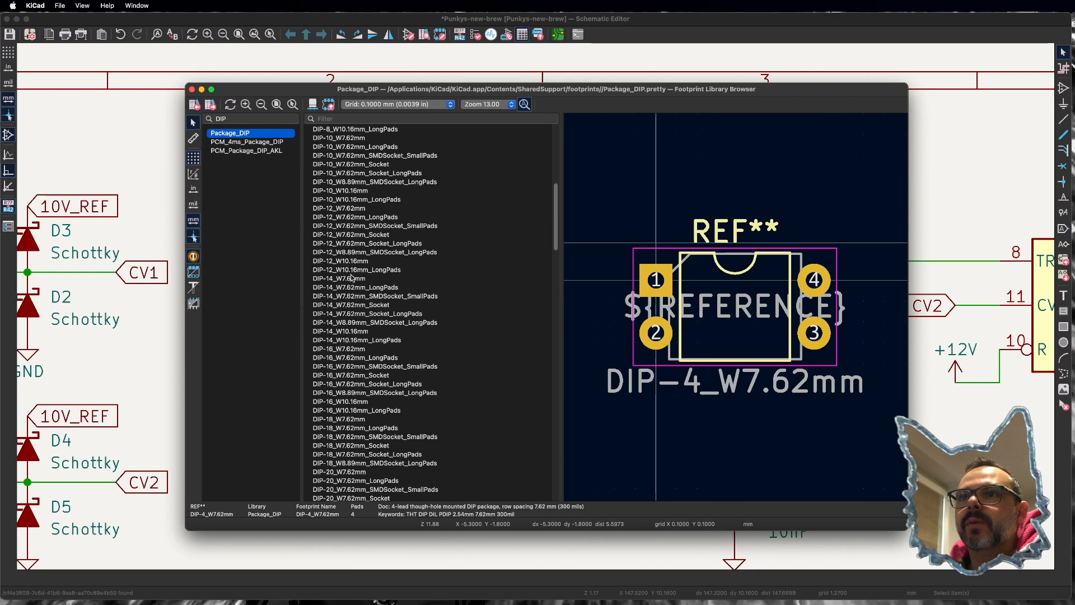
pyautogui.click(352, 305)
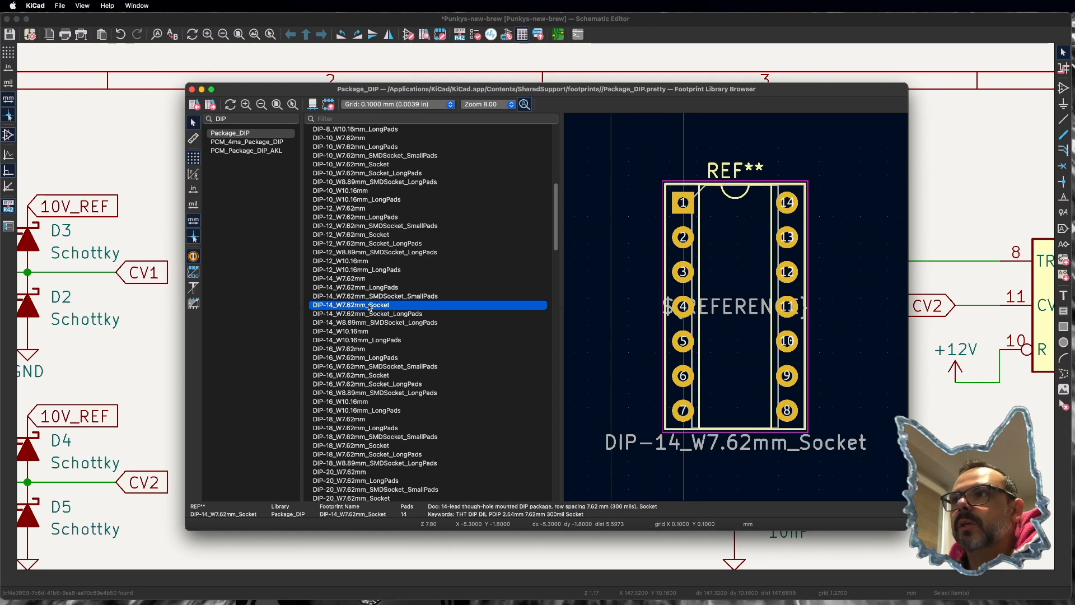
pyautogui.doubleClick(356, 306)
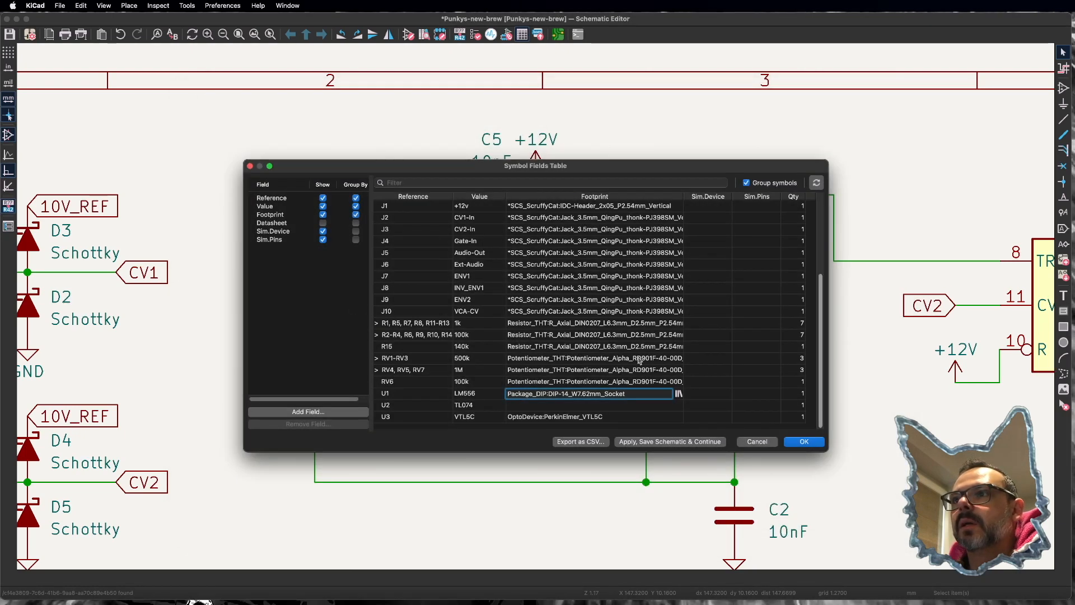
# Step: Copy U1's footprint Package_DIP:DIP-14_W7.62mm_Socket to U2 (TL074) and apply the Symbol Fields Table changes
pyautogui.tripleClick(636, 393)
pyautogui.press('super+c')
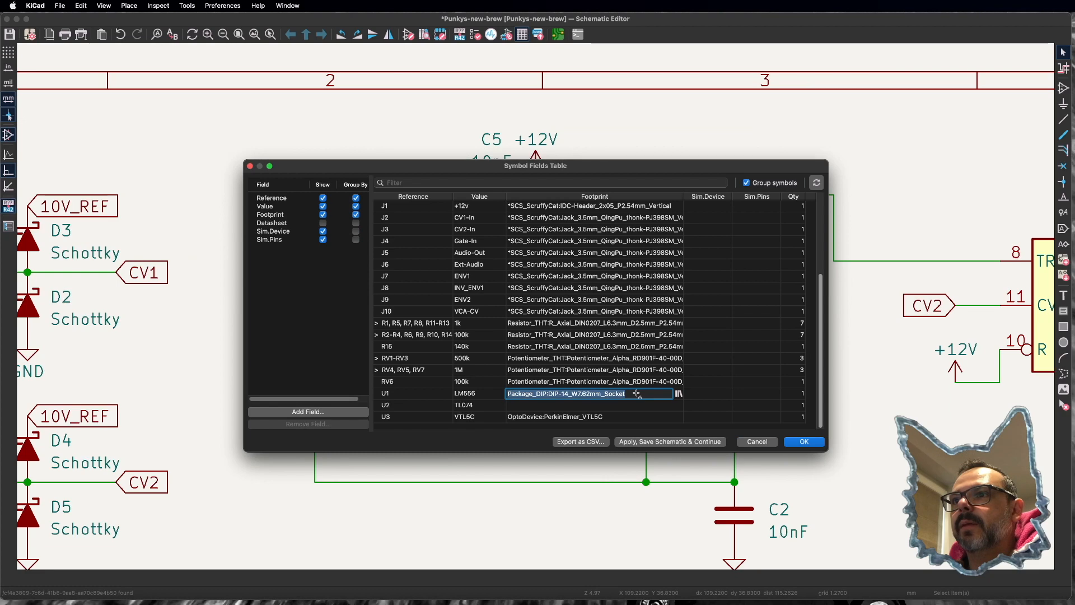
pyautogui.click(529, 405)
pyautogui.press('super+v')
pyautogui.click(652, 393)
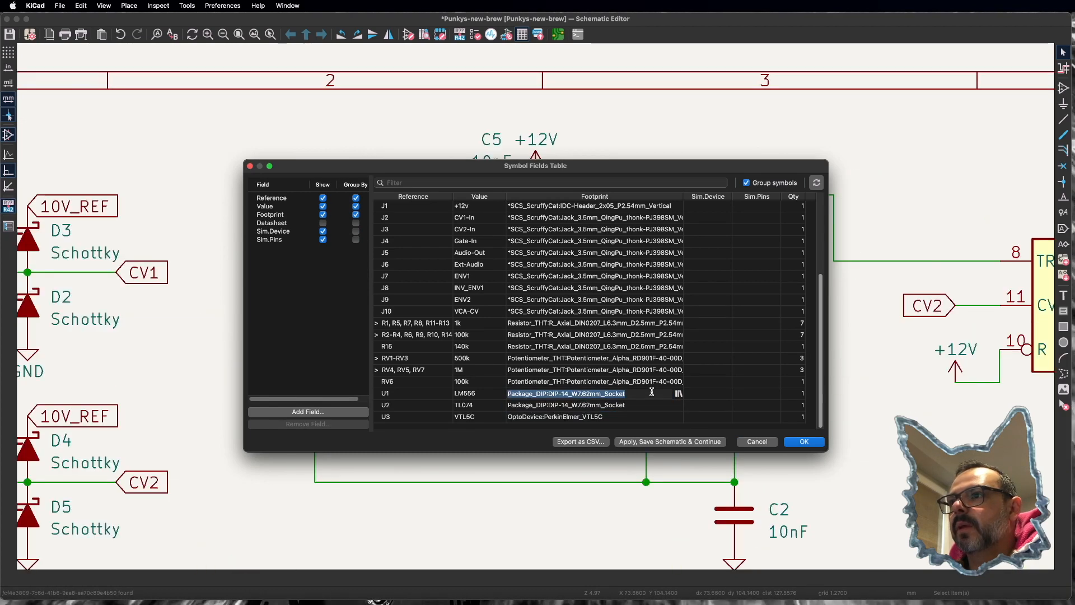
pyautogui.click(804, 442)
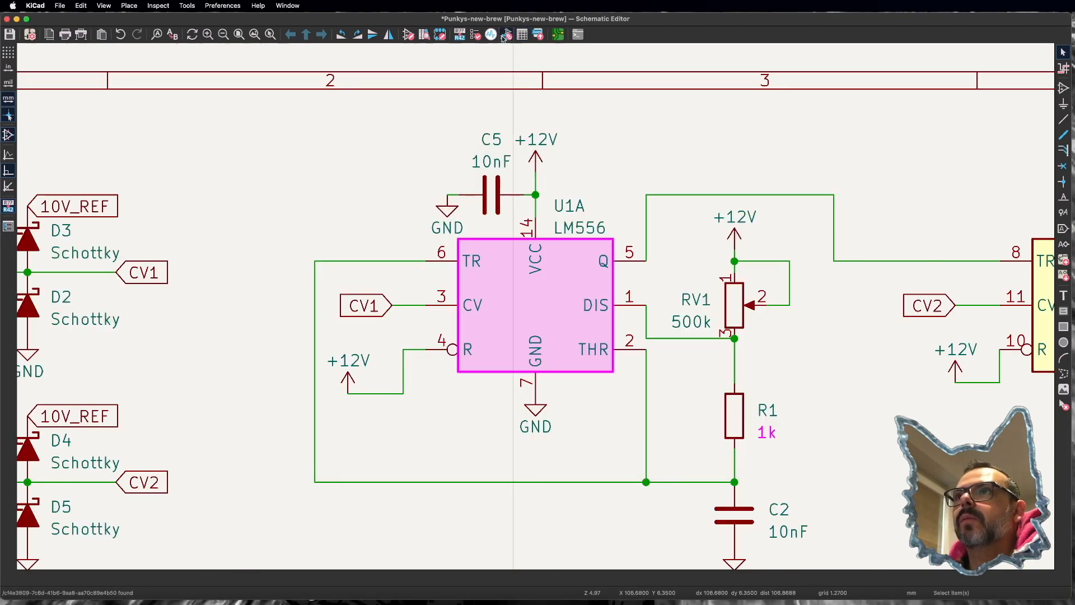
# Step: Run the electrical rules check on the schematic and close the checker
pyautogui.click(476, 36)
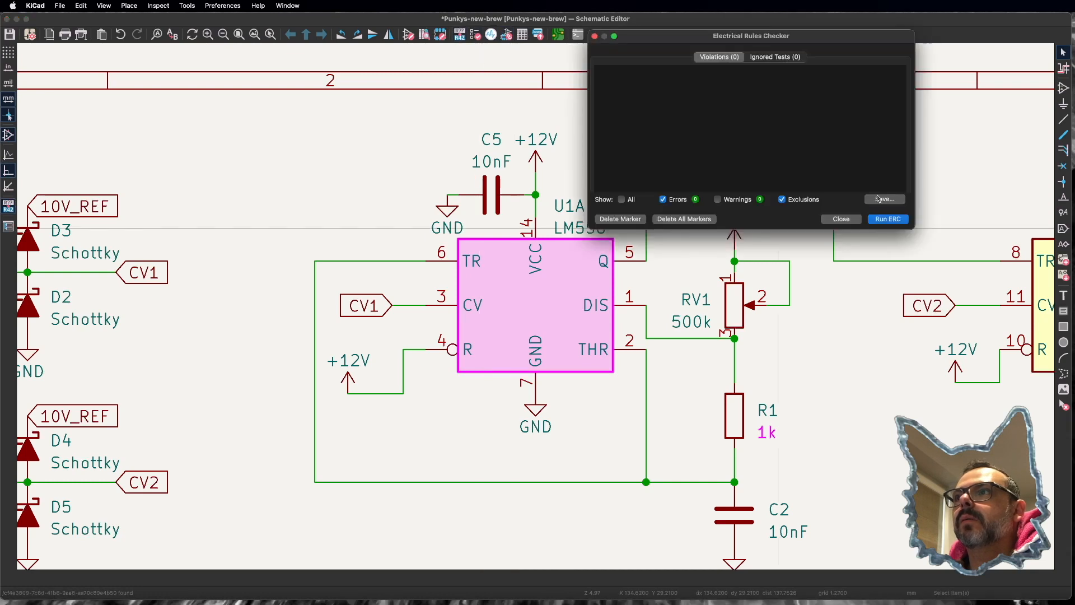
pyautogui.click(887, 220)
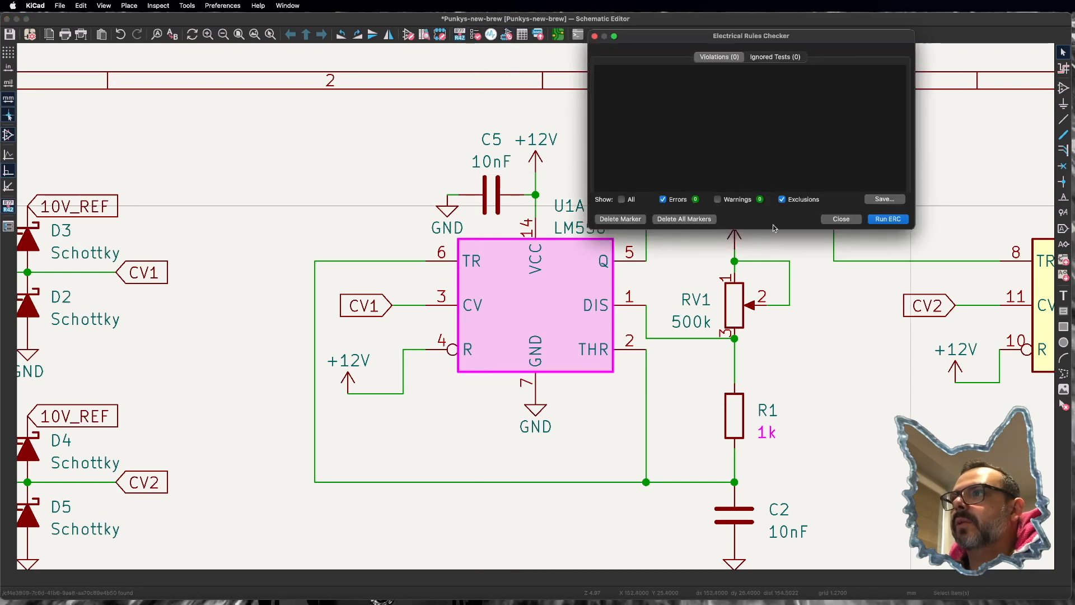
pyautogui.click(841, 219)
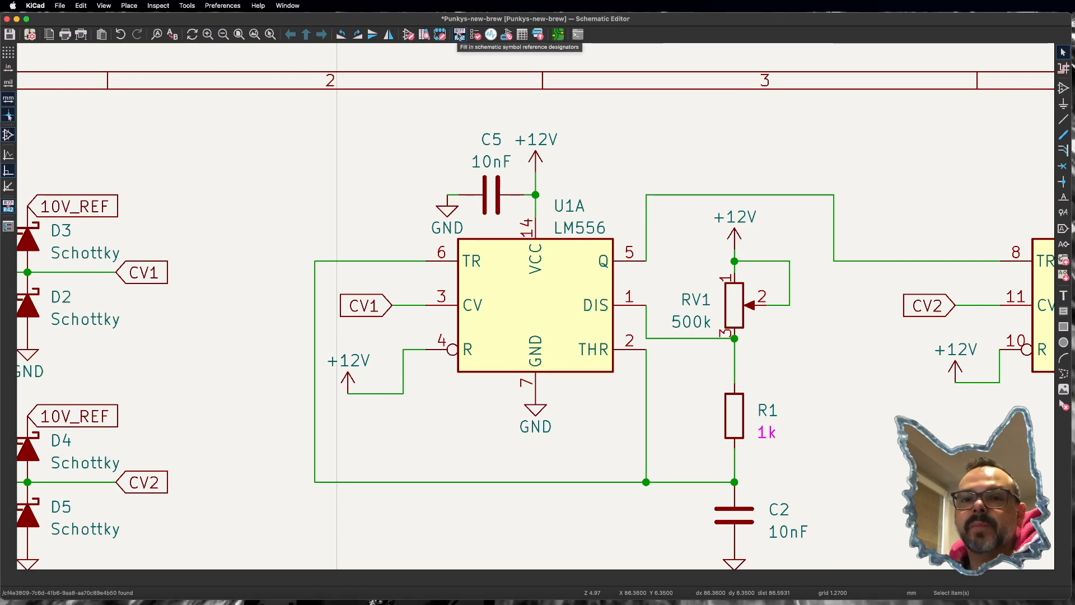
# Step: Annotate the entire schematic, keeping existing annotations and sorting symbols by X position
pyautogui.click(460, 35)
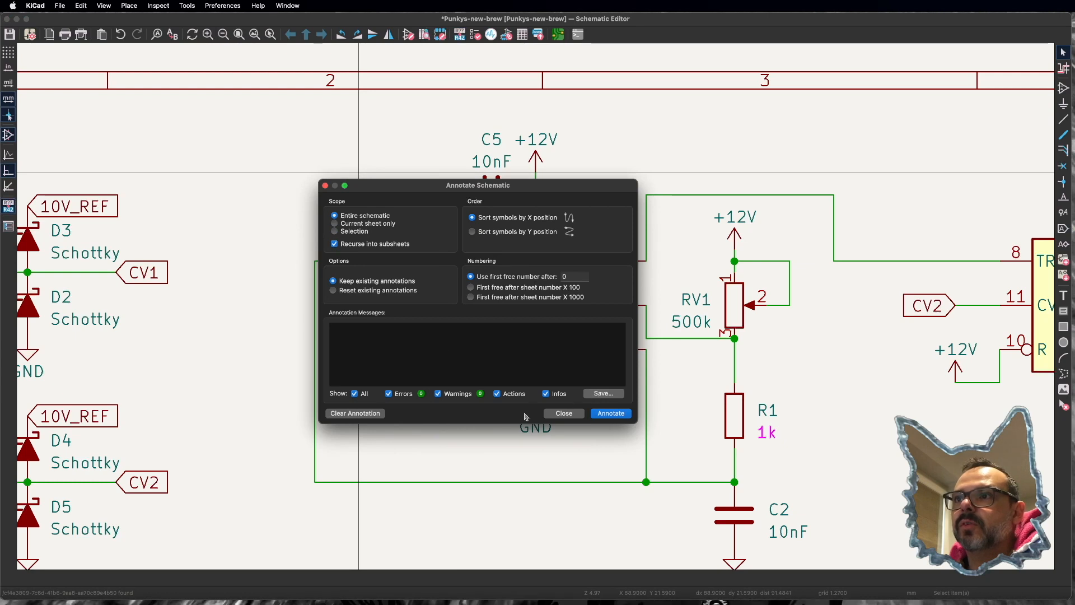
pyautogui.click(612, 414)
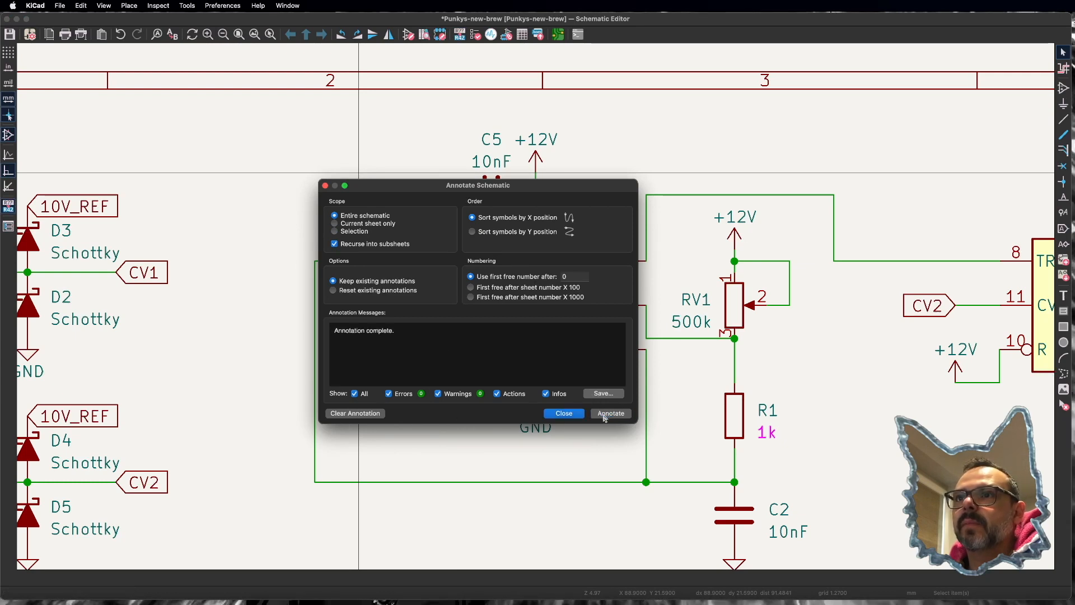
pyautogui.click(564, 414)
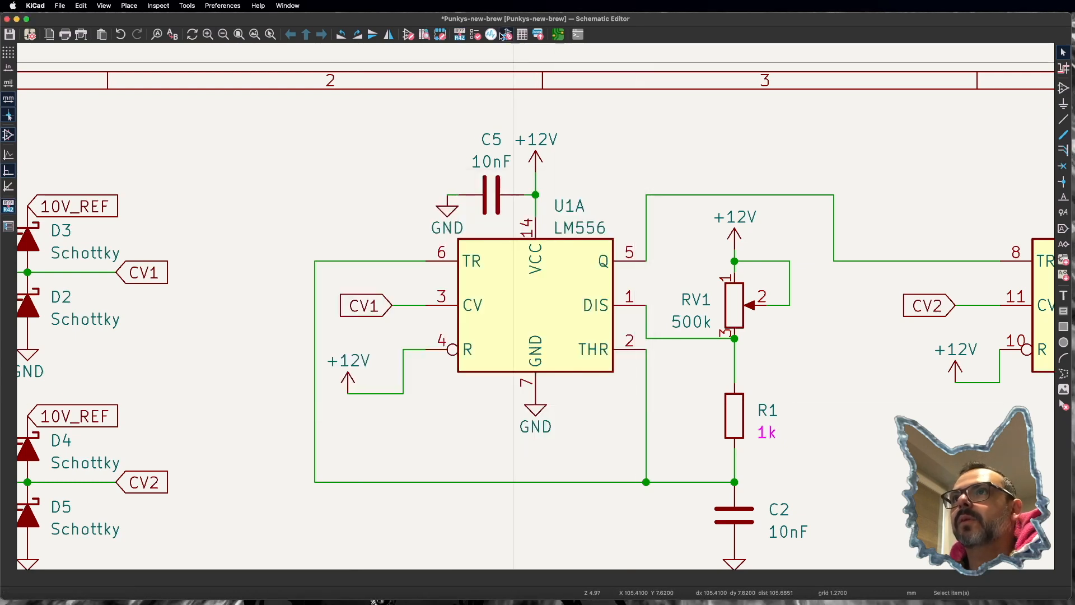
# Step: Repeat the electrical rules check after annotating the schematic
pyautogui.click(476, 35)
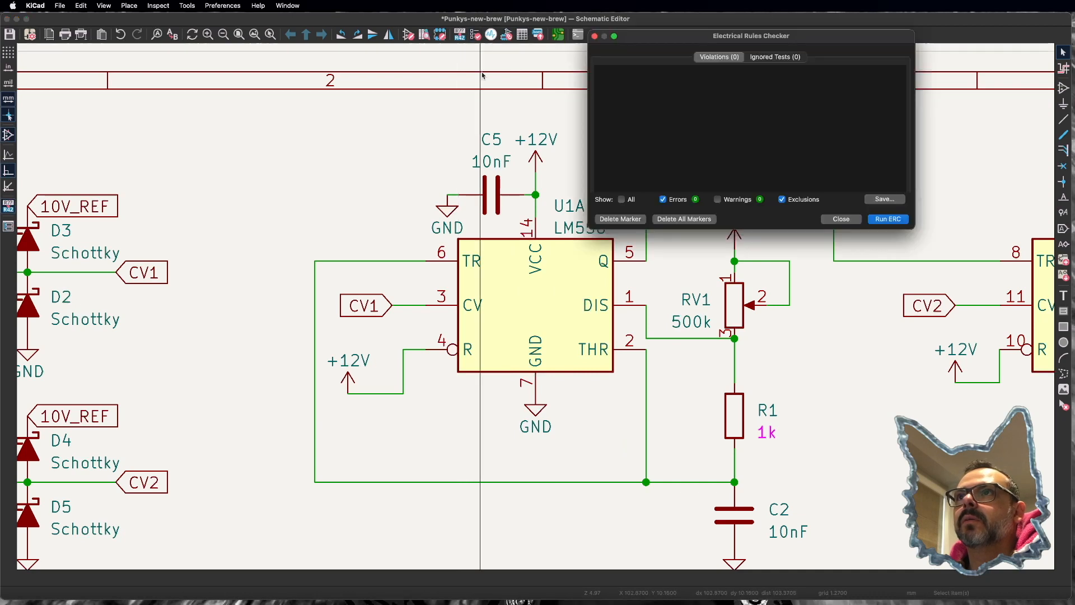
pyautogui.click(889, 219)
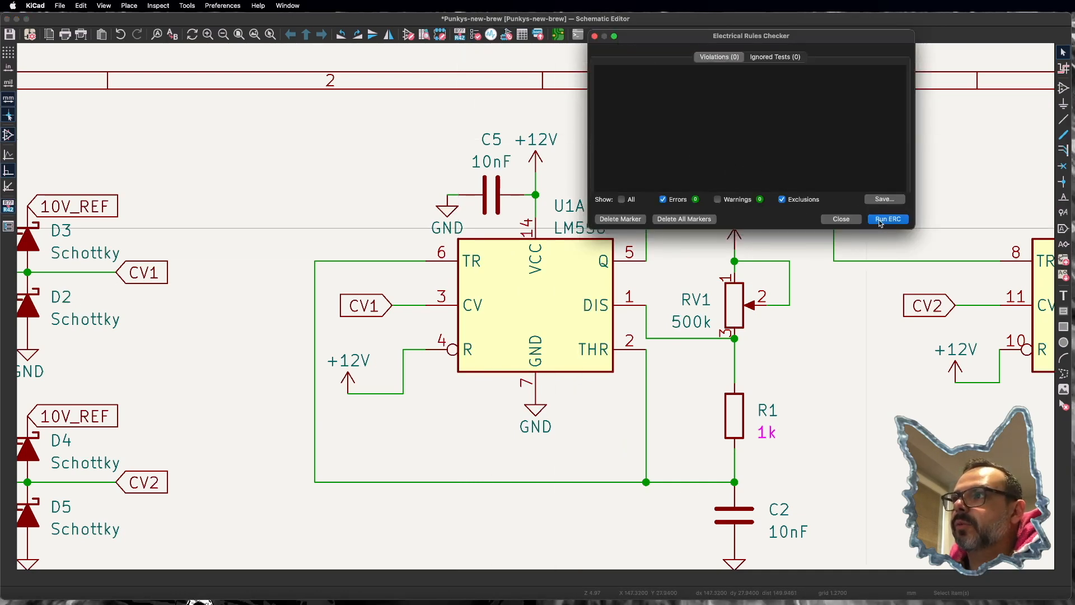
pyautogui.click(842, 219)
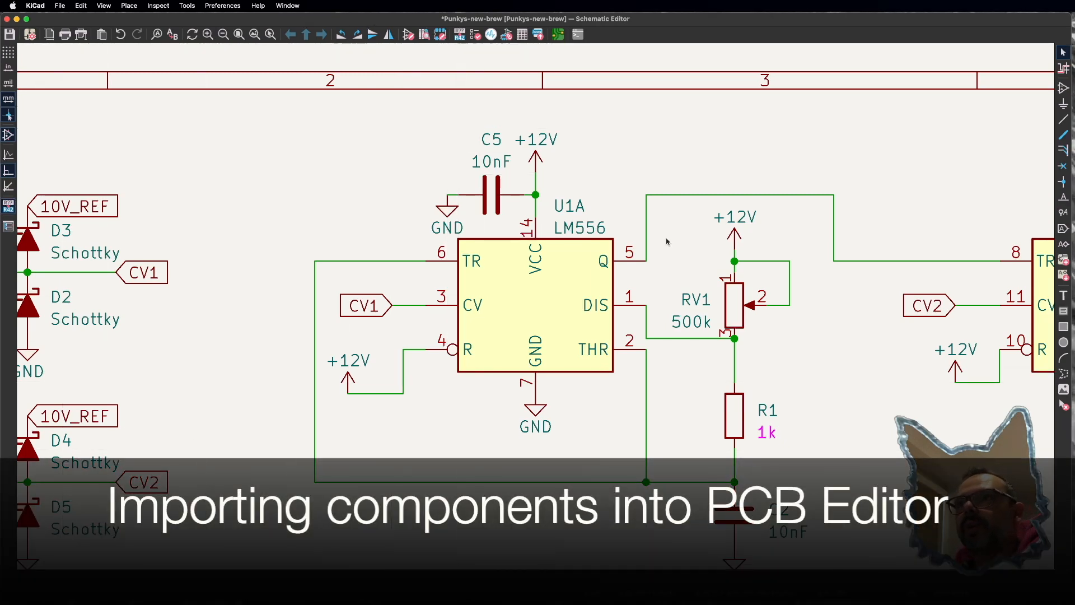
# Step: Open the Punkys-new-brew board in the PCB Editor and make User.7 the active layer
pyautogui.scroll(-1, 592, 341)
pyautogui.scroll(-8, 536, 308)
pyautogui.scroll(1, 627, 367)
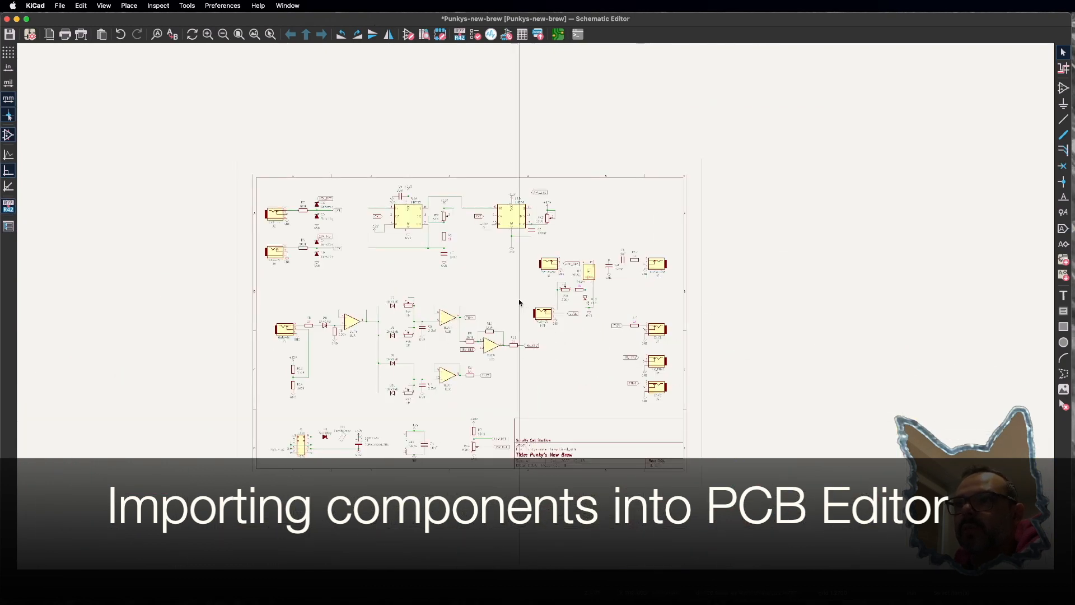
pyautogui.scroll(5, 535, 308)
pyautogui.scroll(-2, 533, 307)
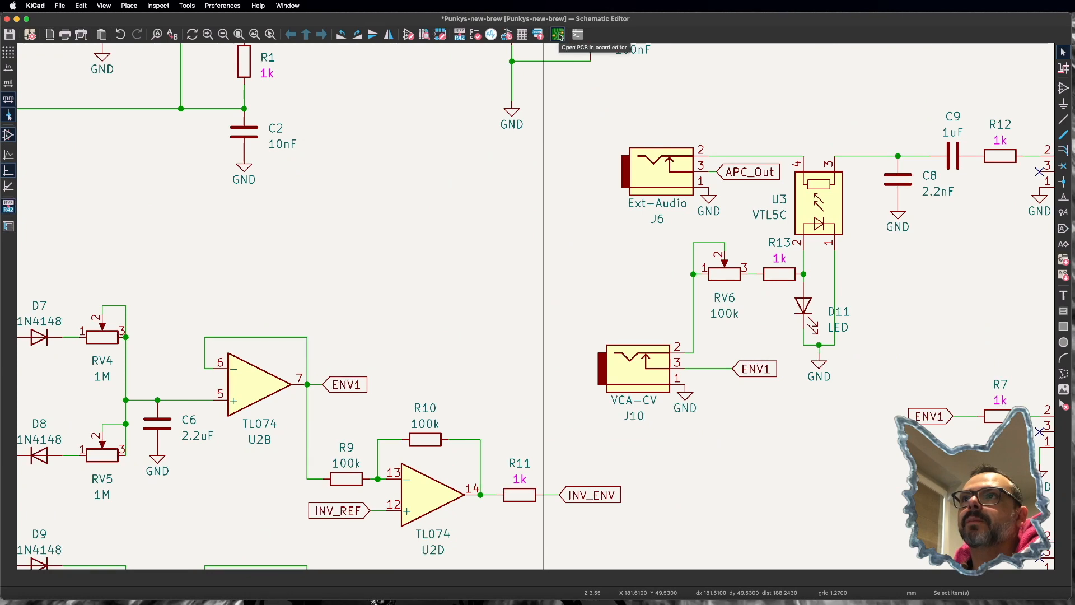
pyautogui.click(558, 34)
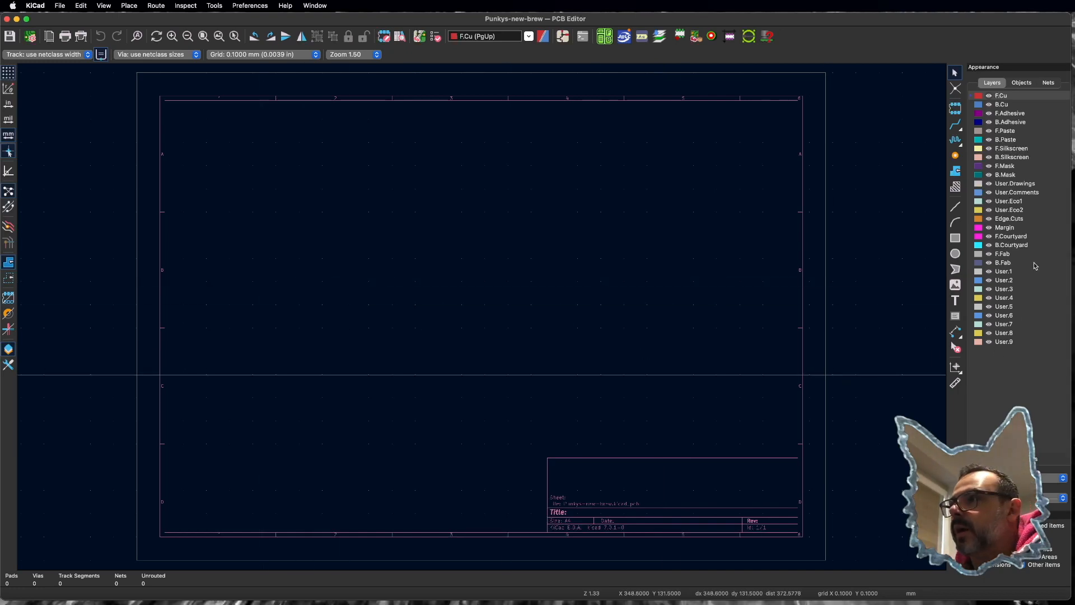
pyautogui.click(1005, 342)
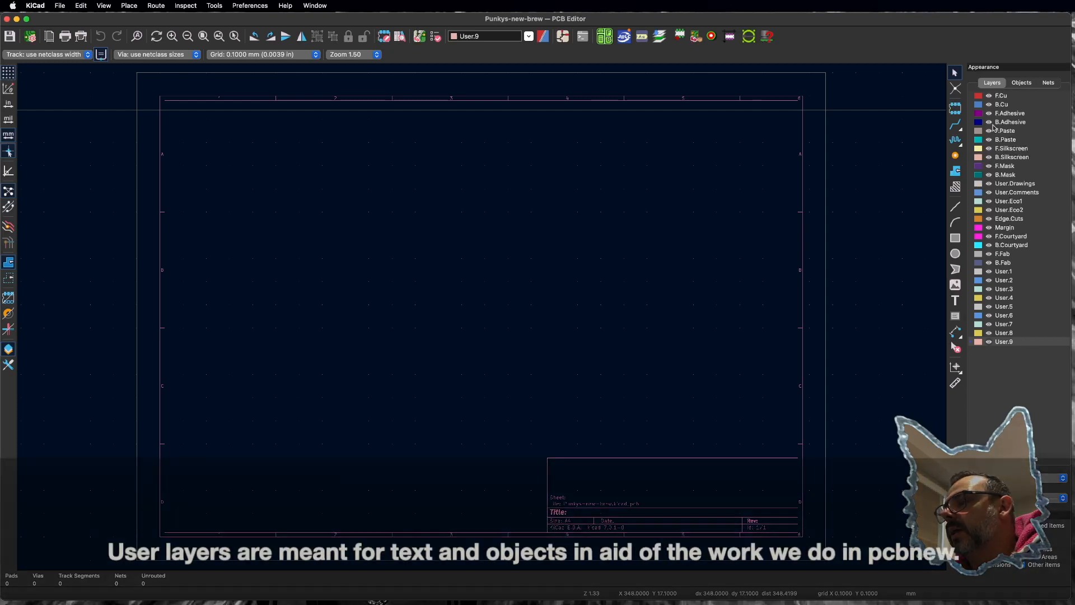
pyautogui.click(1002, 325)
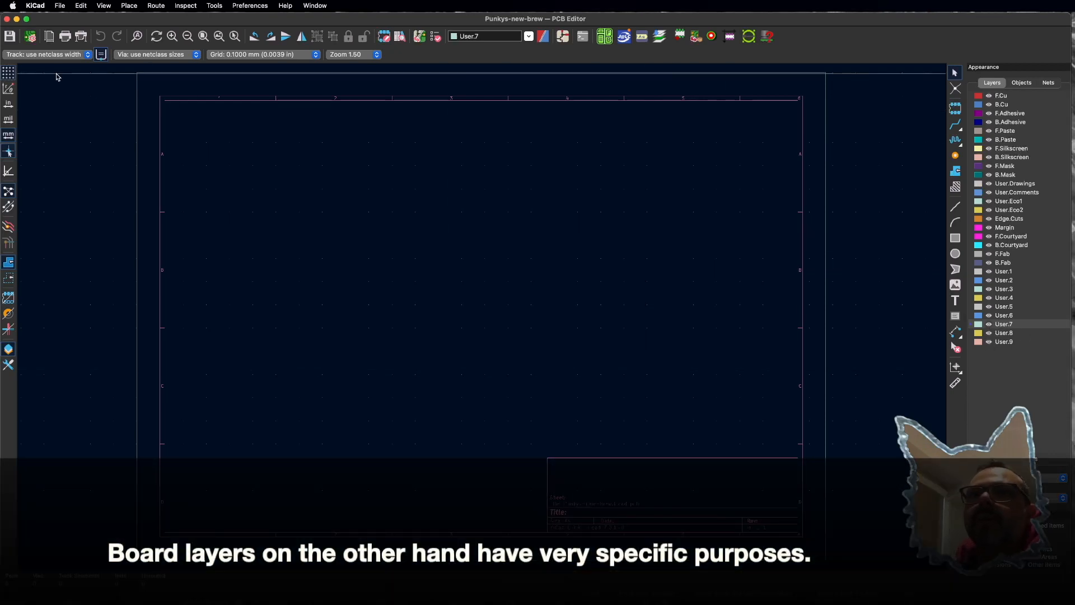
# Step: Try importing Punkys-new-brew_Mock.svg onto layer User.9 at scale 1 with interactive placement, and delete the placed graphic
pyautogui.click(58, 6)
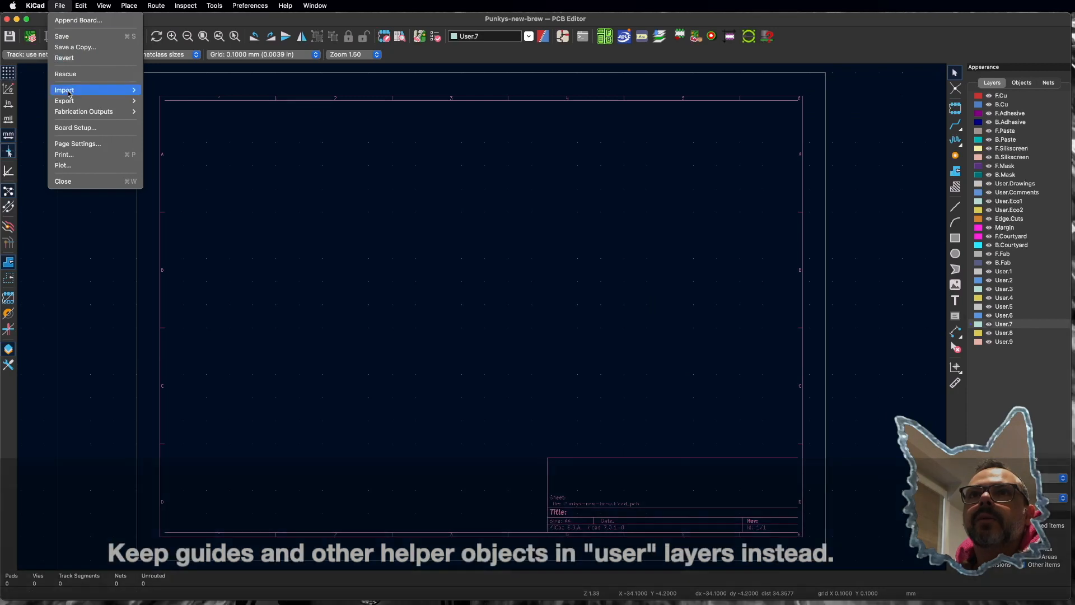
pyautogui.moveTo(65, 101)
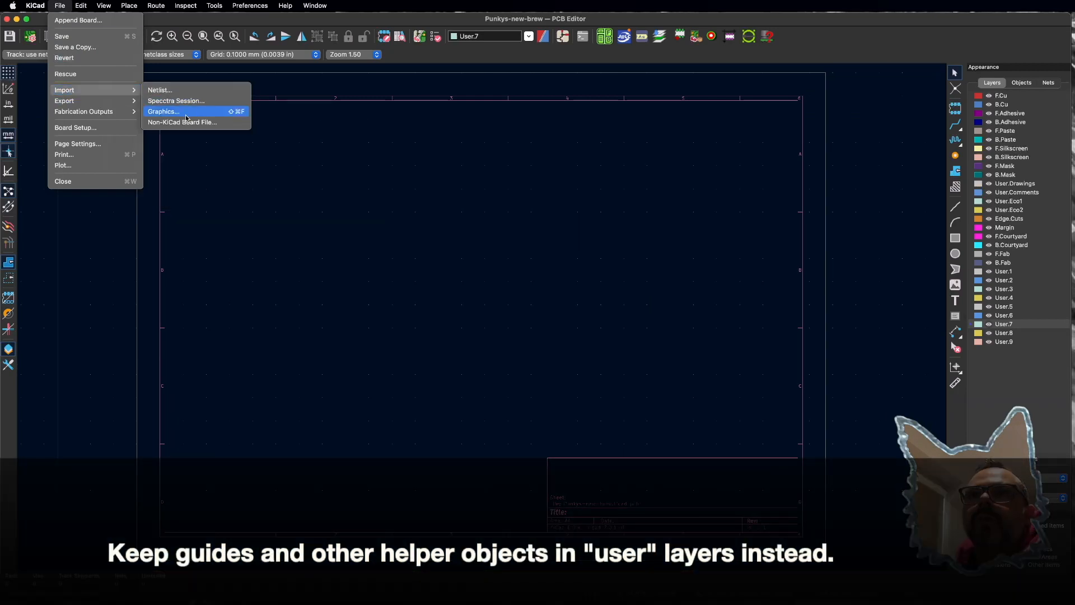
pyautogui.click(168, 112)
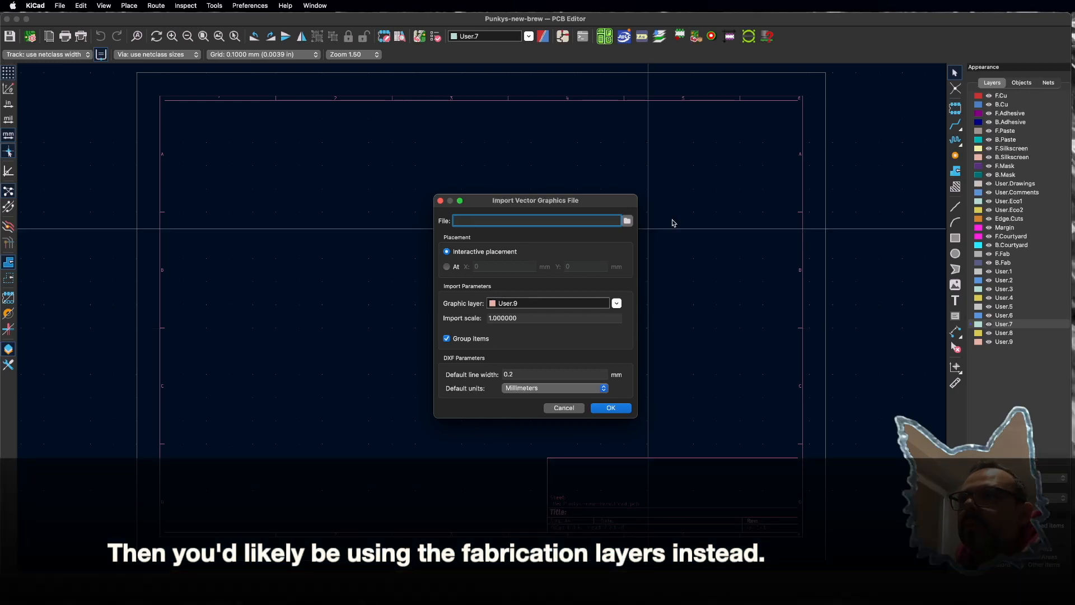
pyautogui.click(627, 222)
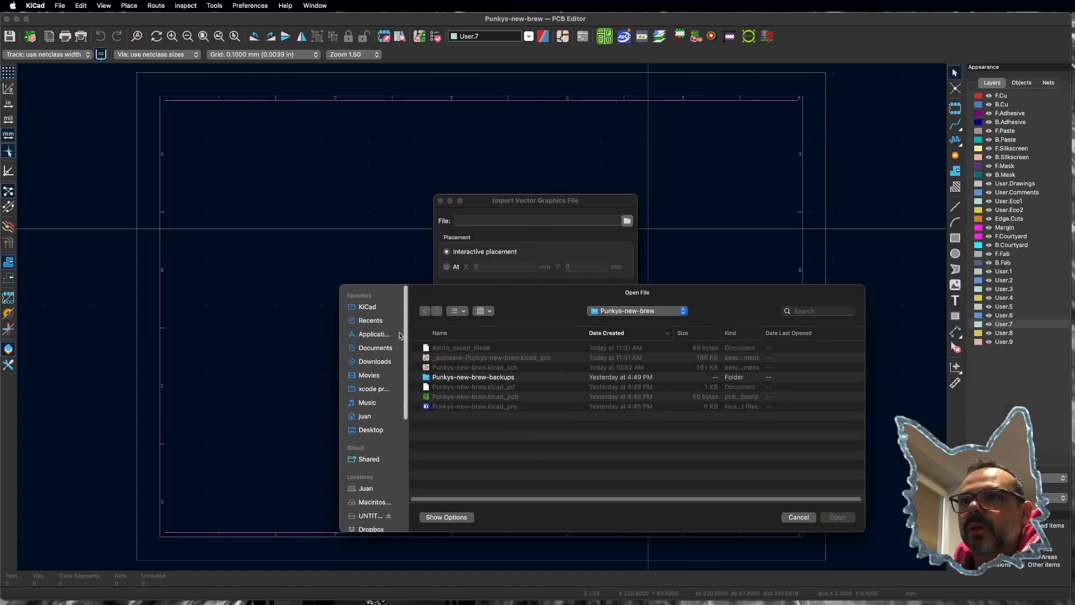
pyautogui.click(460, 348)
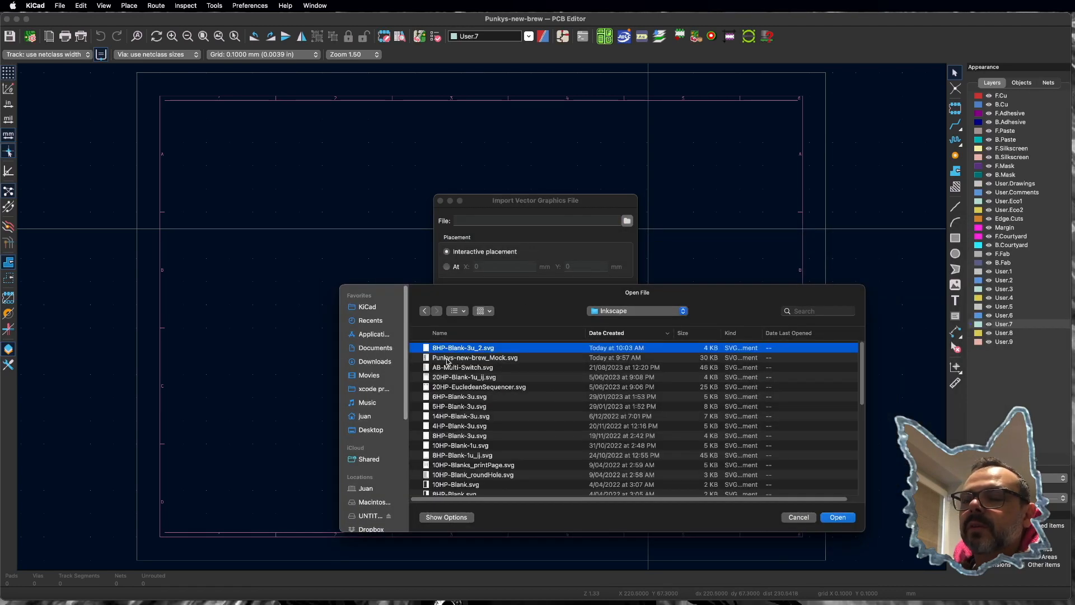
pyautogui.click(451, 358)
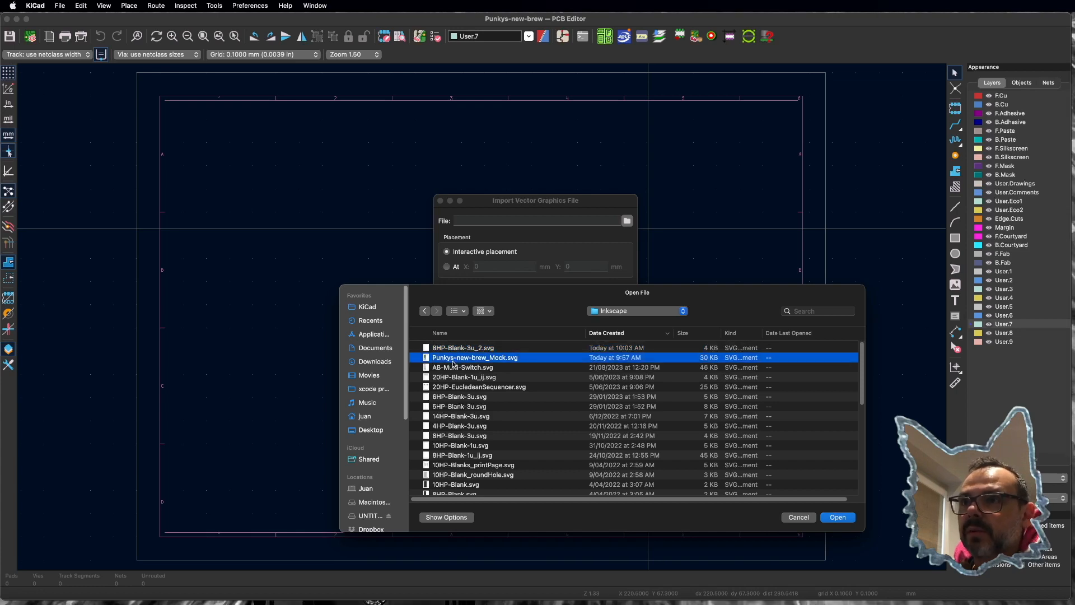
pyautogui.click(836, 517)
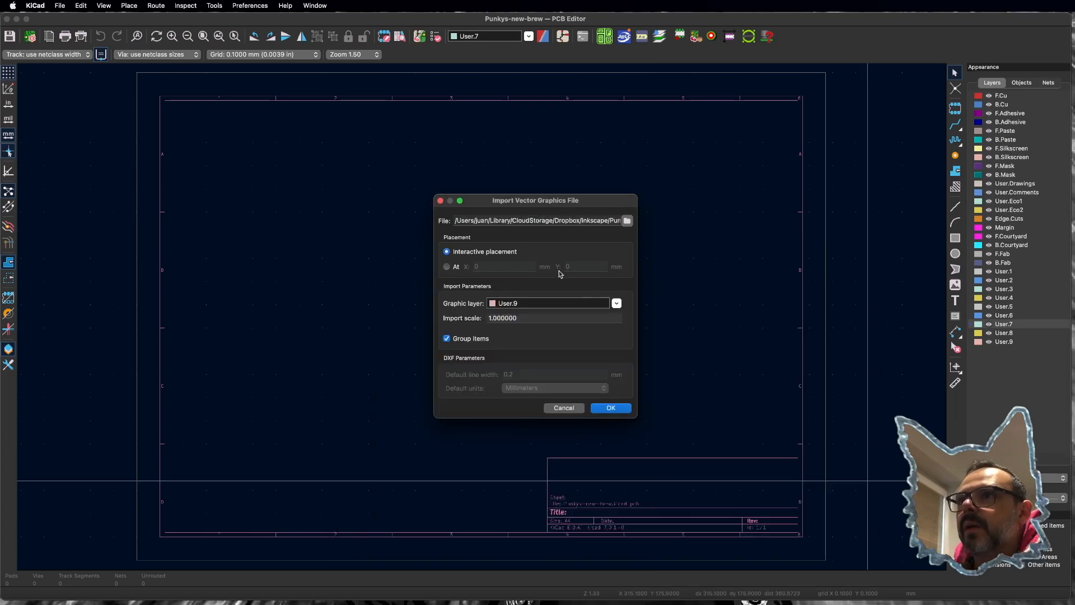
pyautogui.click(611, 408)
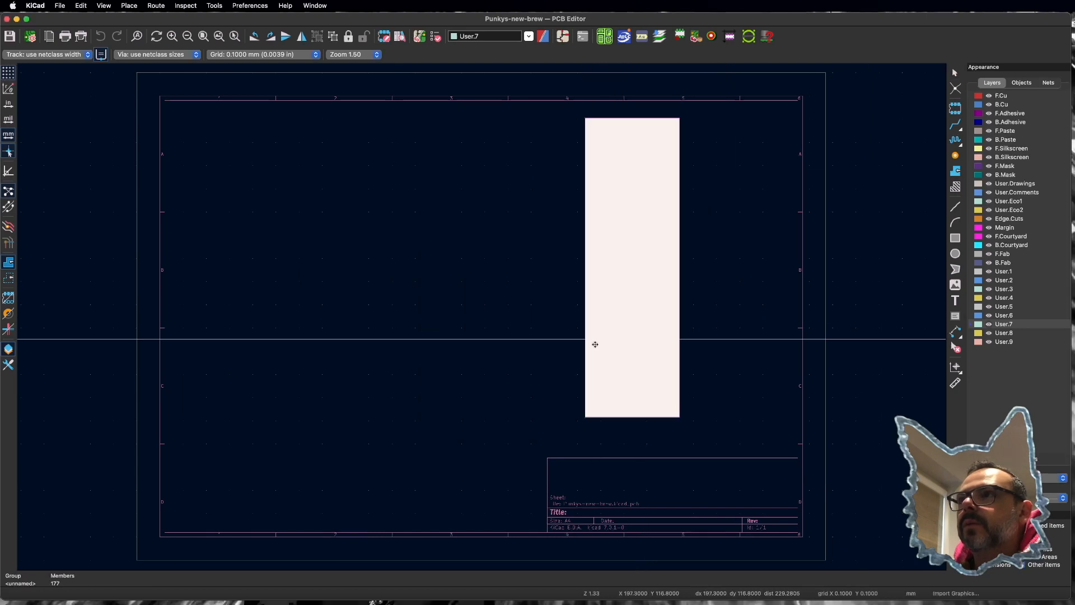
pyautogui.click(427, 377)
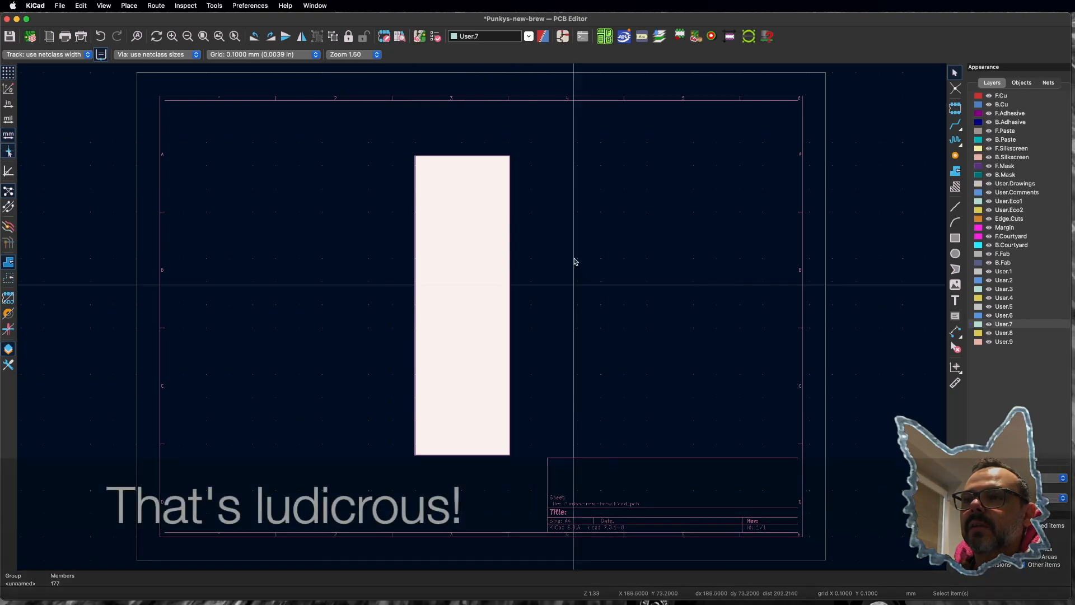
pyautogui.press('Delete')
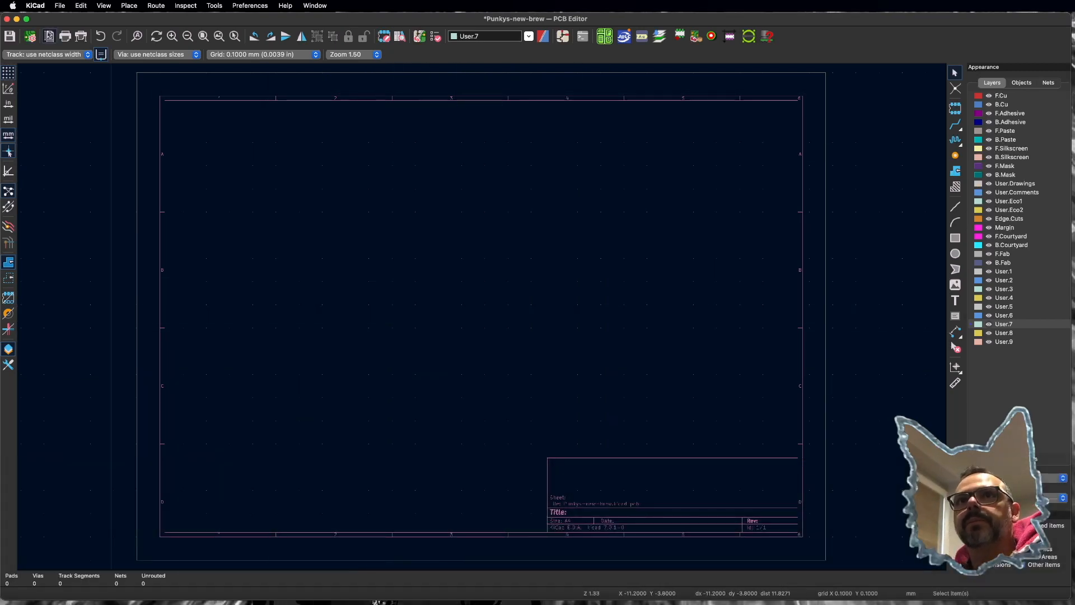
# Step: Import 8HP-Blank-3u_2.svg onto layer User.9 at scale 1 as grouped items, and place the panel outline in the upper middle of the sheet
pyautogui.click(62, 5)
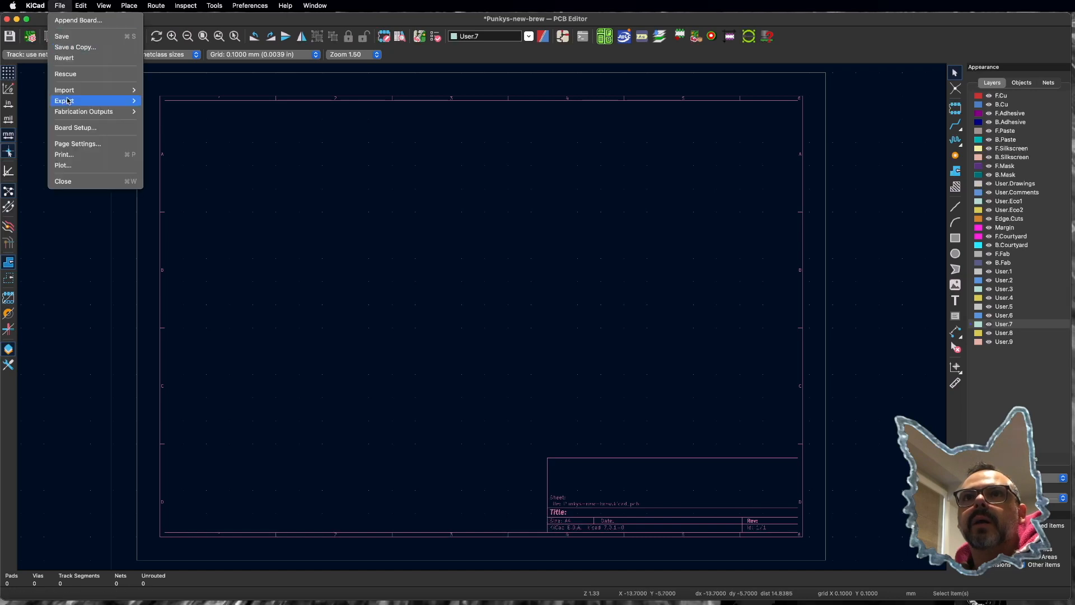
pyautogui.moveTo(67, 102)
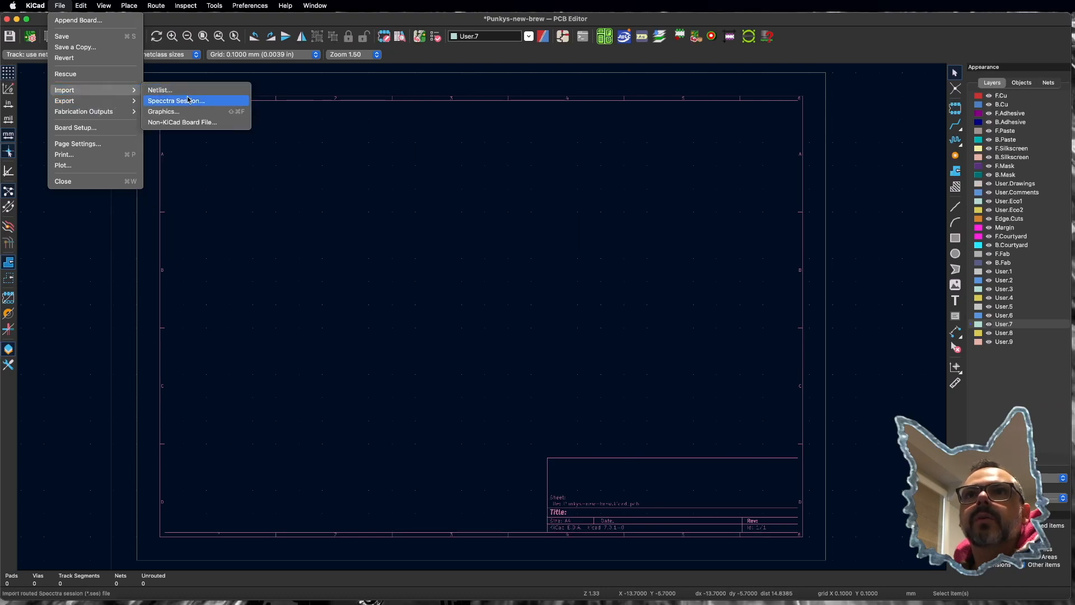
pyautogui.click(186, 112)
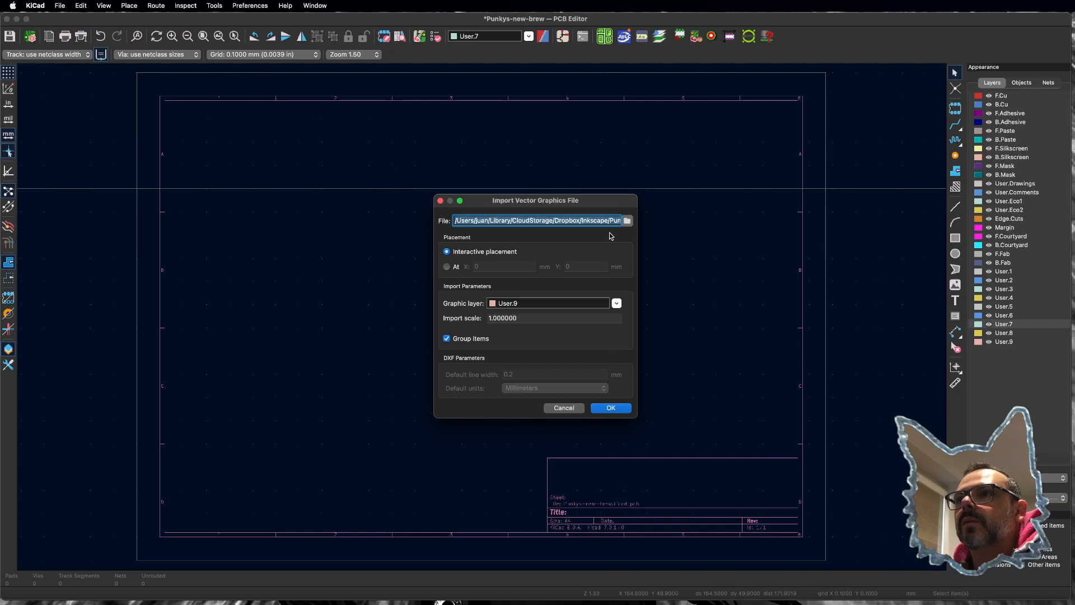
pyautogui.click(628, 220)
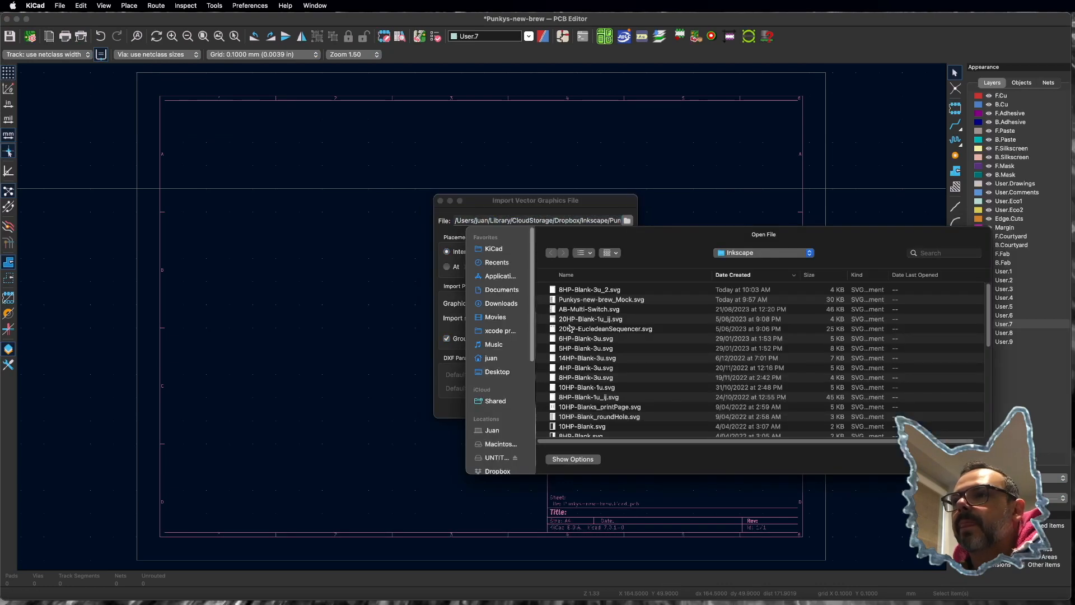
pyautogui.doubleClick(574, 291)
pyautogui.click(605, 408)
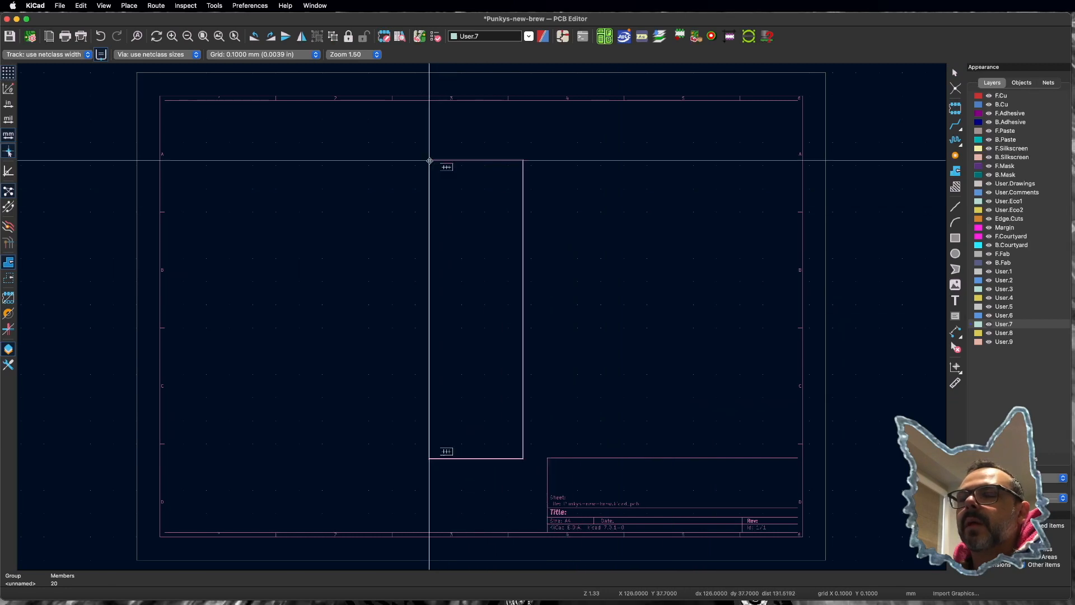
pyautogui.click(429, 161)
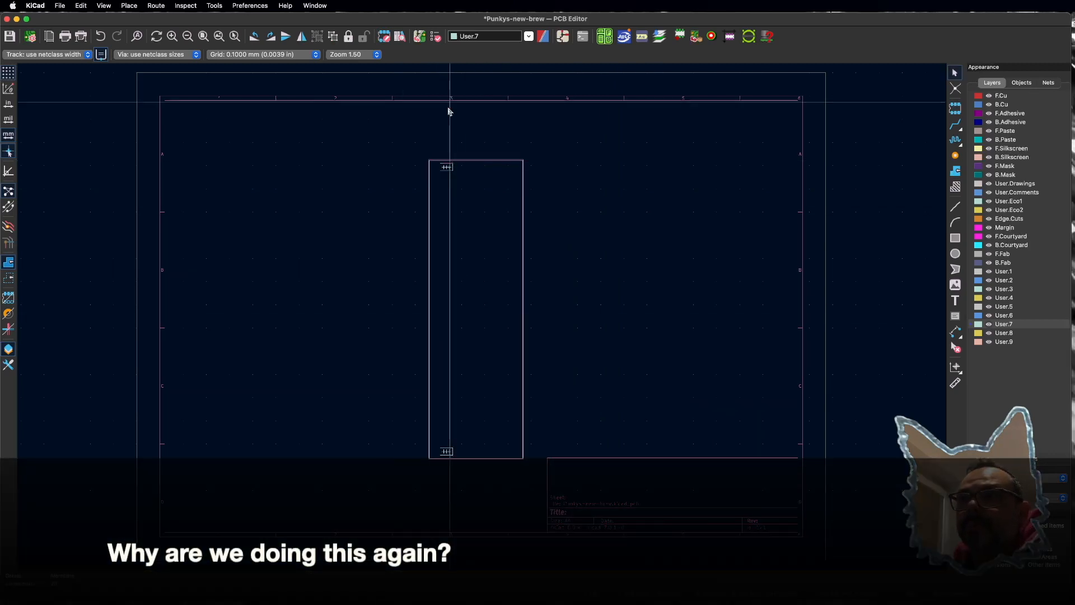
pyautogui.moveTo(405, 147); pyautogui.dragTo(549, 392)
pyautogui.moveTo(544, 531); pyautogui.dragTo(546, 532)
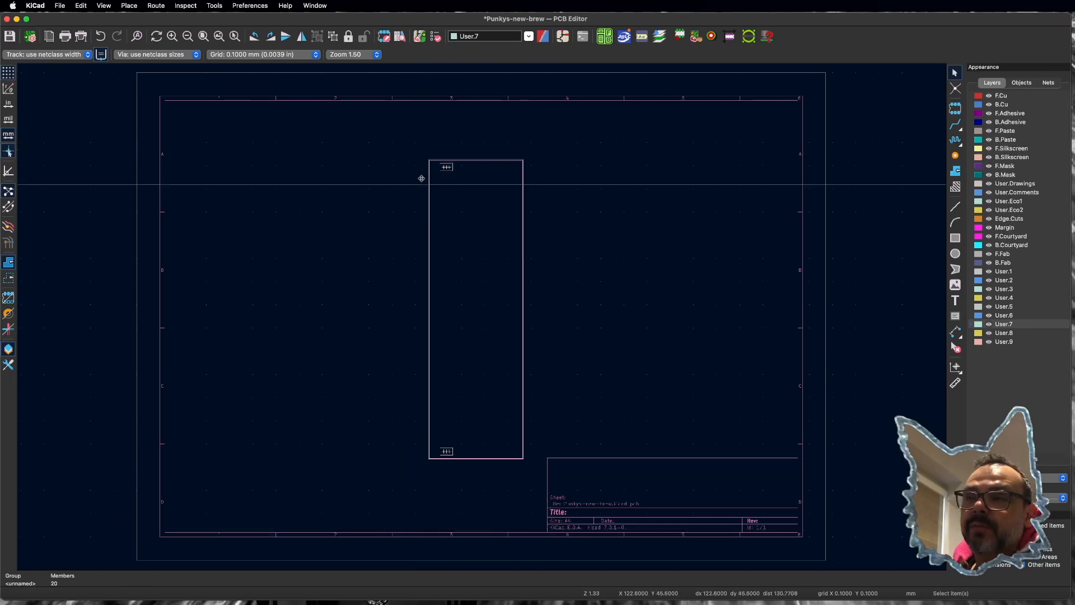
pyautogui.press('Escape')
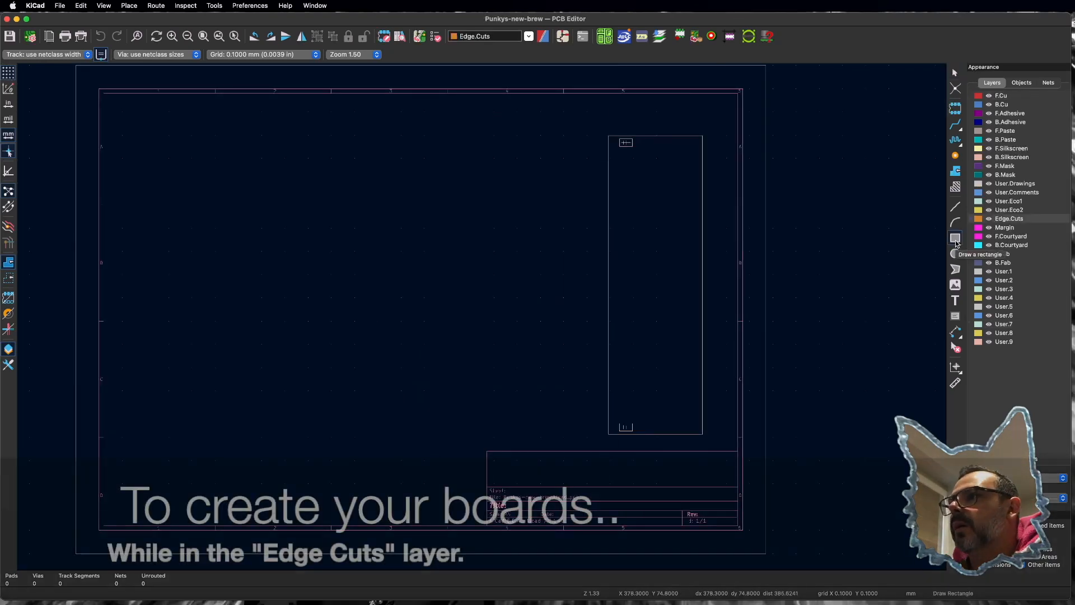
# Step: Draw rectangular board outlines on the Edge.Cuts layer, one around the imported panel and two shorter boards beside it
pyautogui.click(260, 54)
pyautogui.click(282, 68)
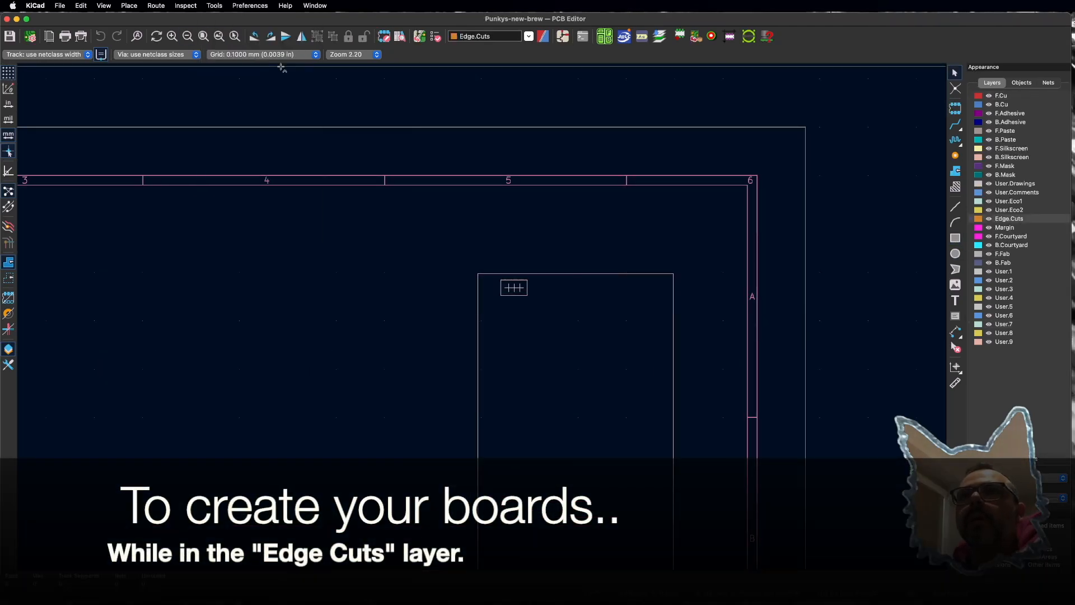
pyautogui.scroll(-2, 282, 112)
pyautogui.click(956, 238)
pyautogui.click(432, 200)
pyautogui.scroll(-3, 448, 191)
pyautogui.scroll(5, 560, 506)
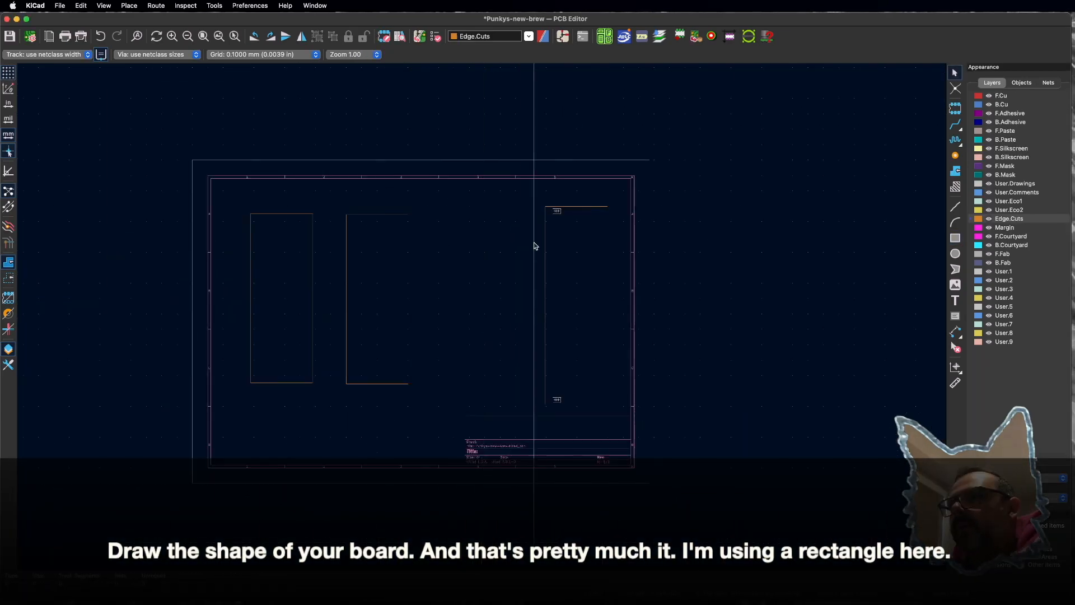
pyautogui.click(378, 213)
pyautogui.click(439, 381)
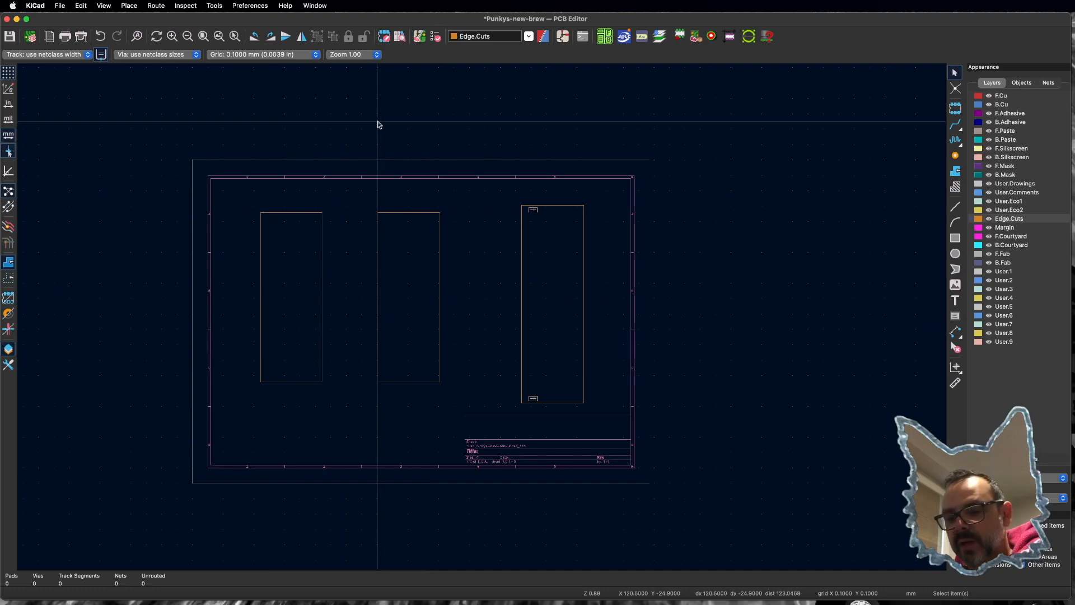
# Step: Inspect the three board outlines in the 3D Viewer from a tilted angle, and return to the layout
pyautogui.hotkey('alt', '3')
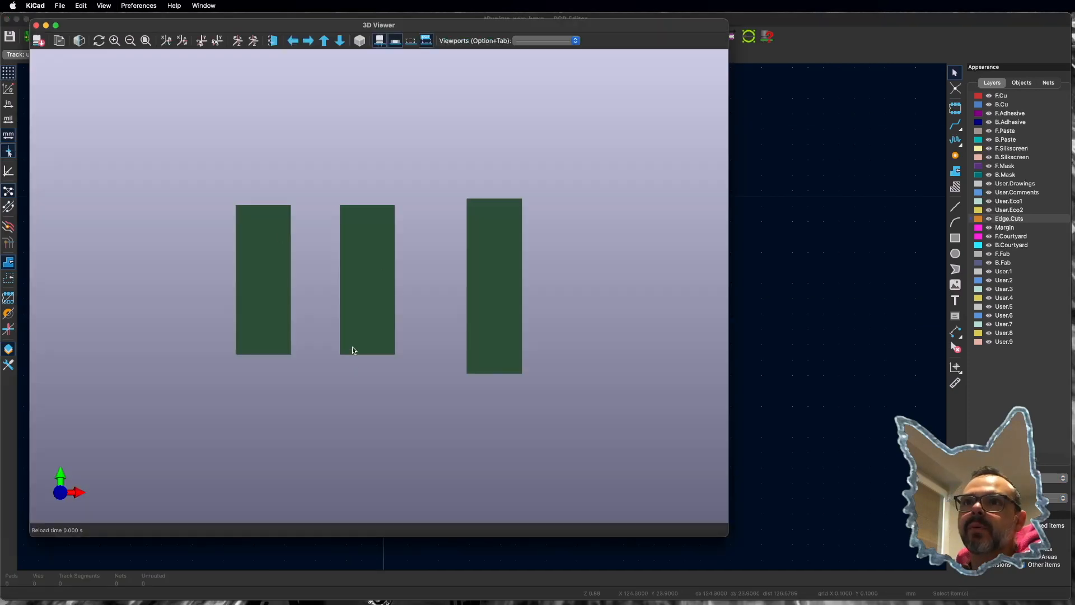
pyautogui.rightClick(423, 258)
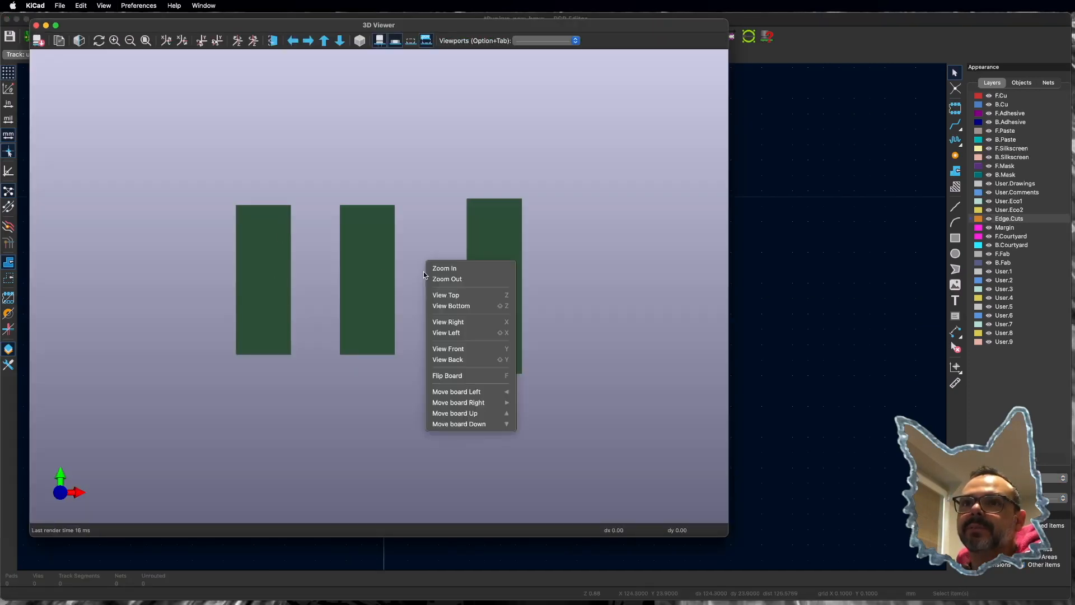
pyautogui.click(412, 272)
pyautogui.moveTo(408, 327); pyautogui.dragTo(507, 308)
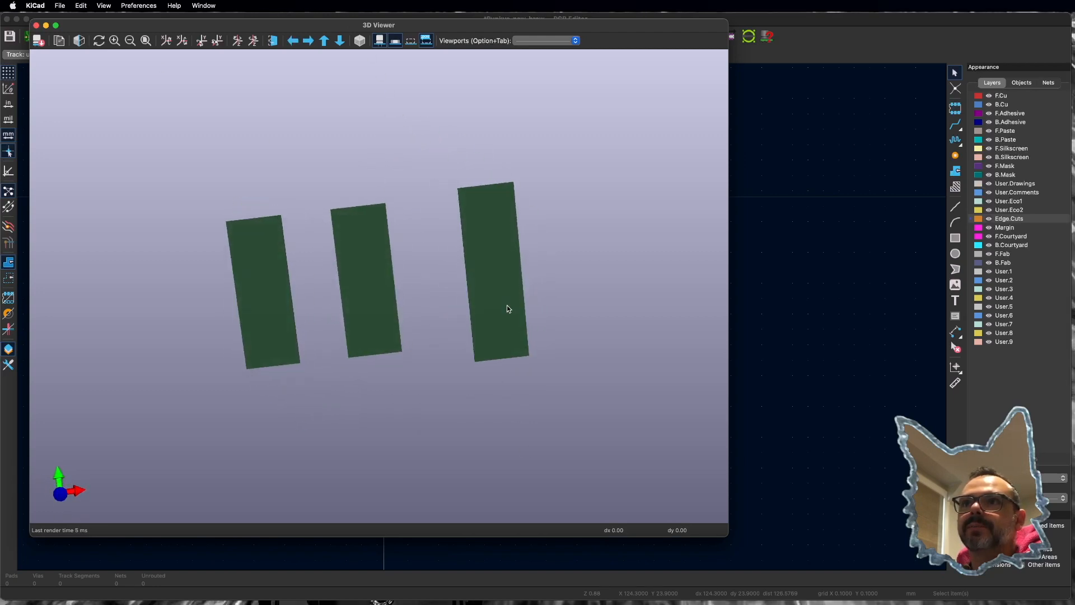
pyautogui.press('super+w')
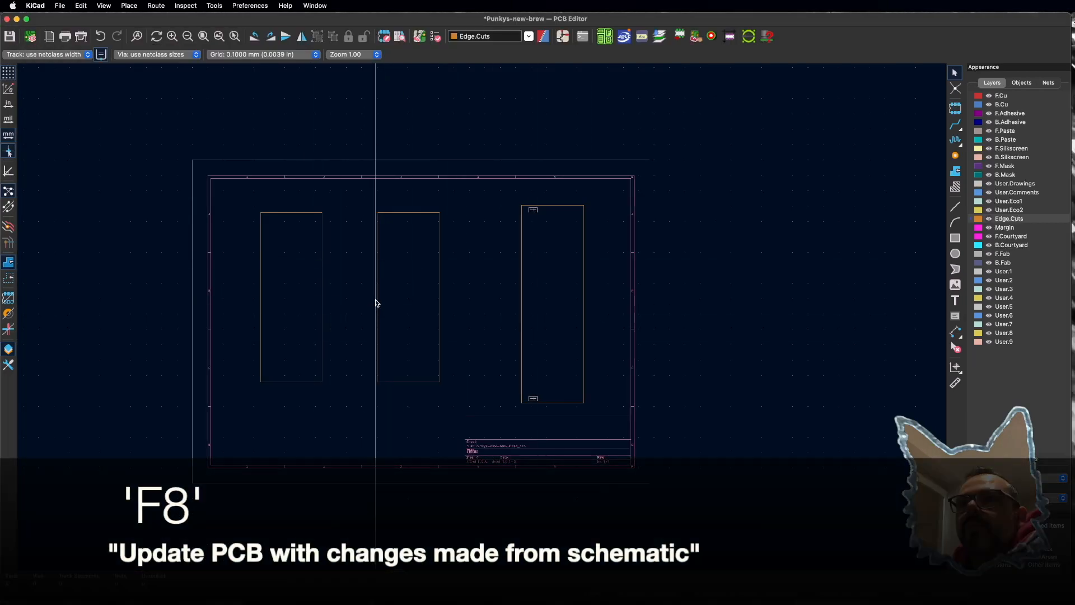
# Step: Update the PCB from the schematic with re-linking, deletion and replacement of footprints enabled, and place all footprints outside the sheet's right edge
pyautogui.click(418, 37)
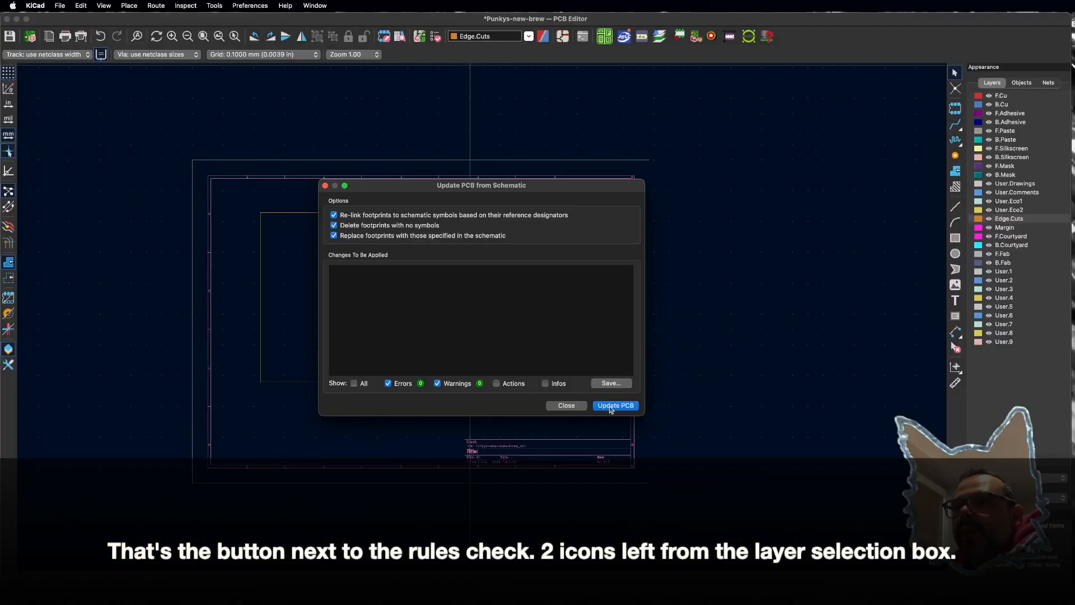
pyautogui.click(614, 405)
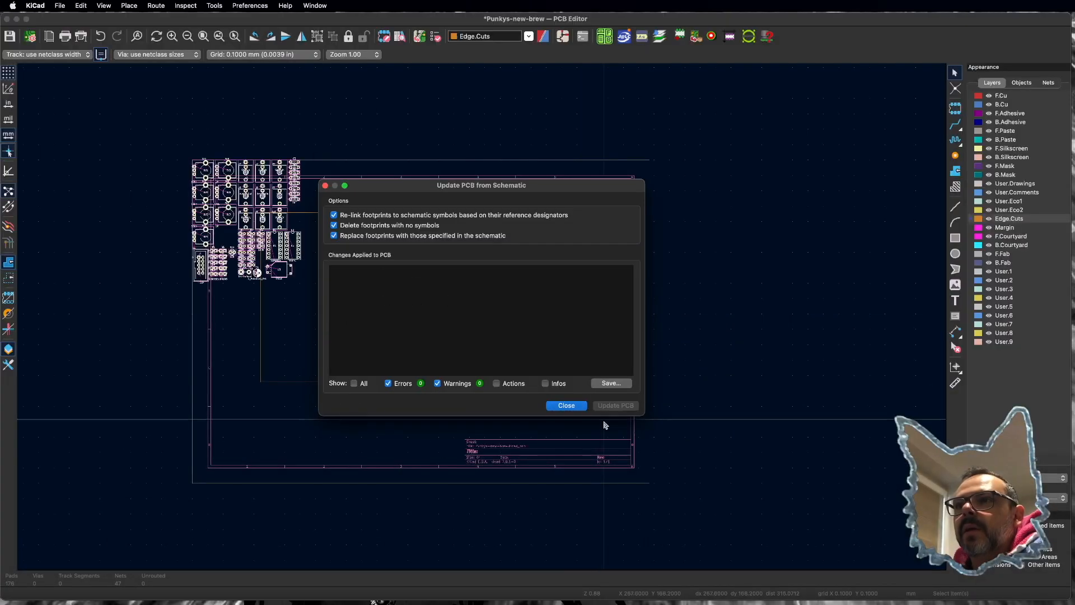
pyautogui.click(567, 406)
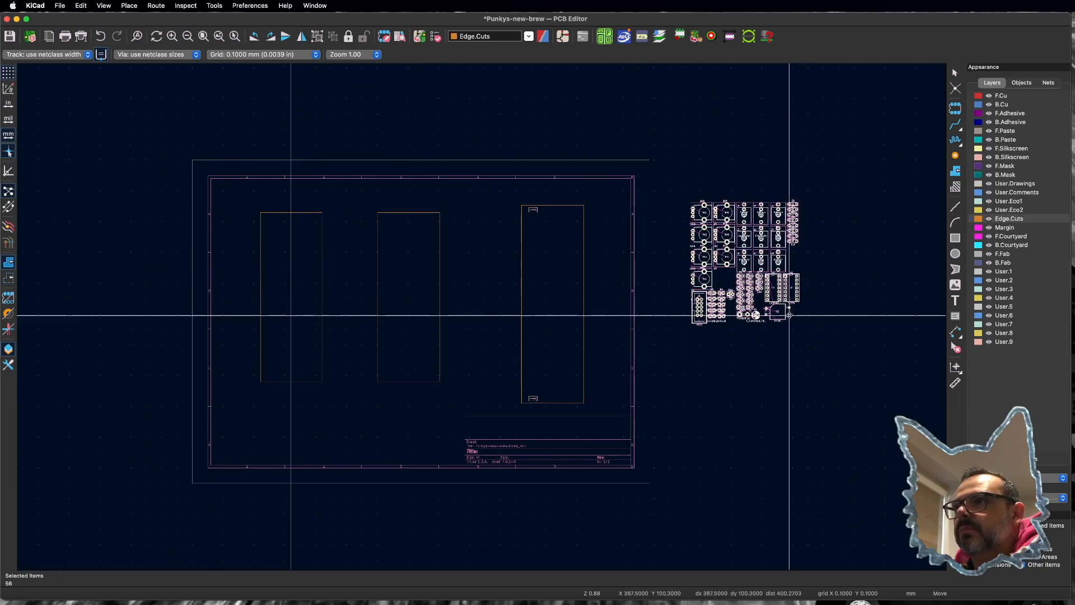
pyautogui.click(777, 314)
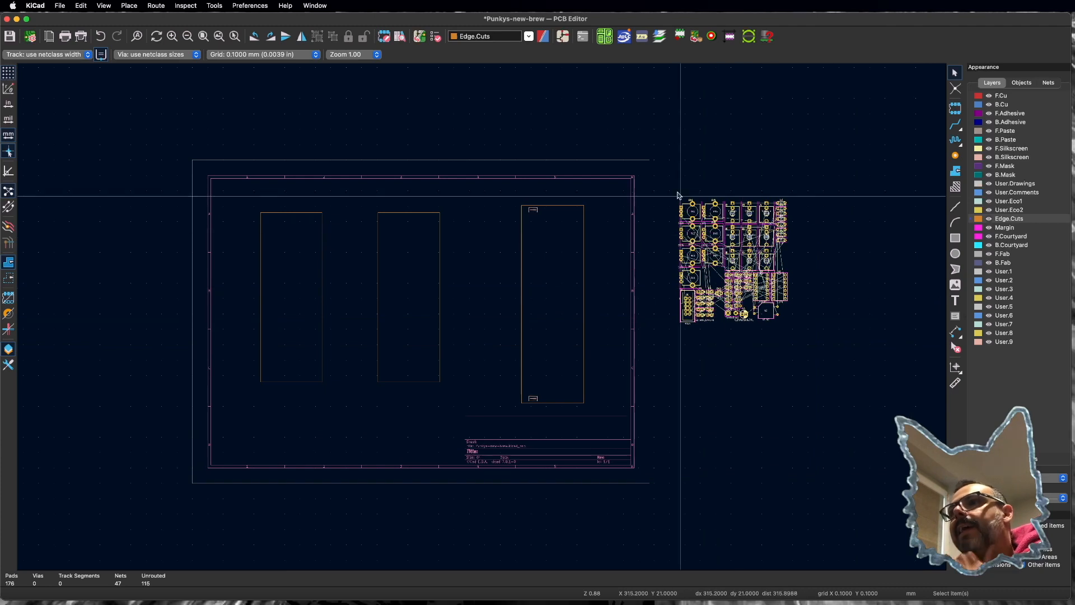
pyautogui.moveTo(666, 185); pyautogui.dragTo(852, 403)
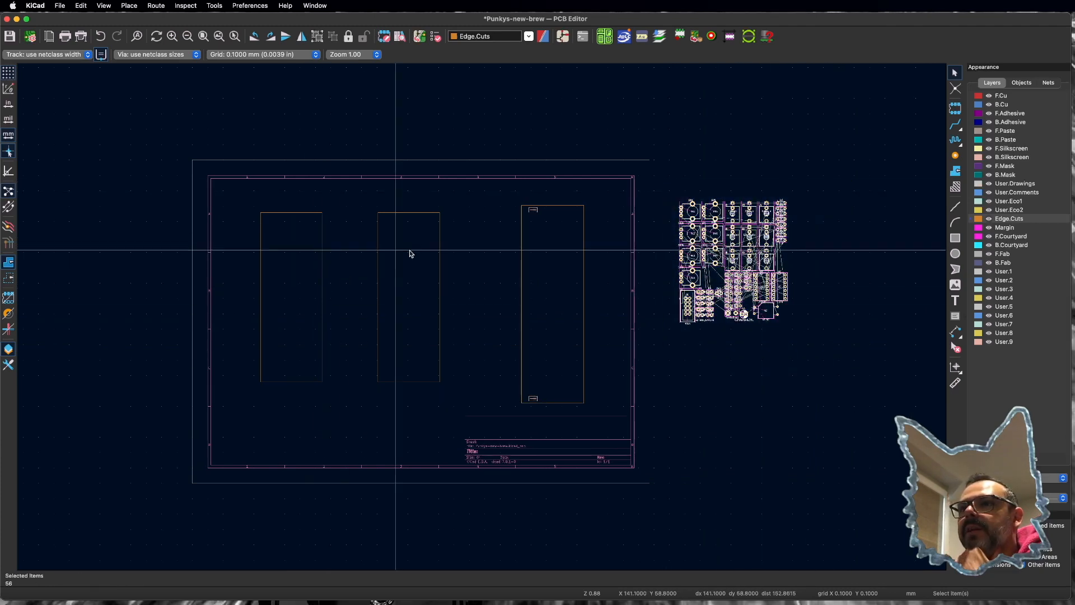
pyautogui.click(733, 427)
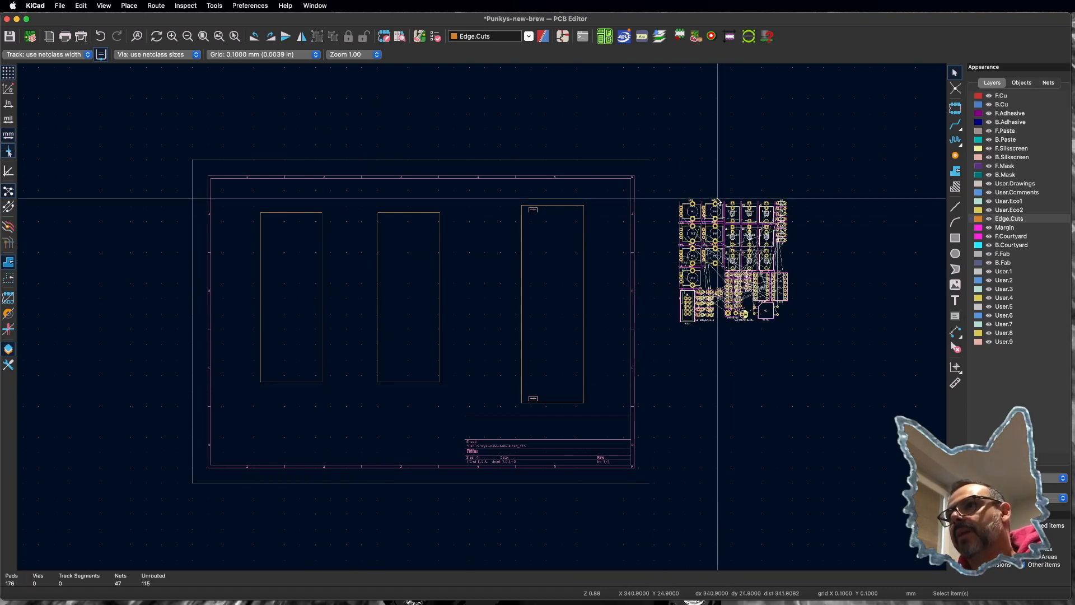
# Step: Arrange the Schematic Editor and PCB Editor windows side by side, with the schematic narrow on the left
pyautogui.scroll(3, 715, 147)
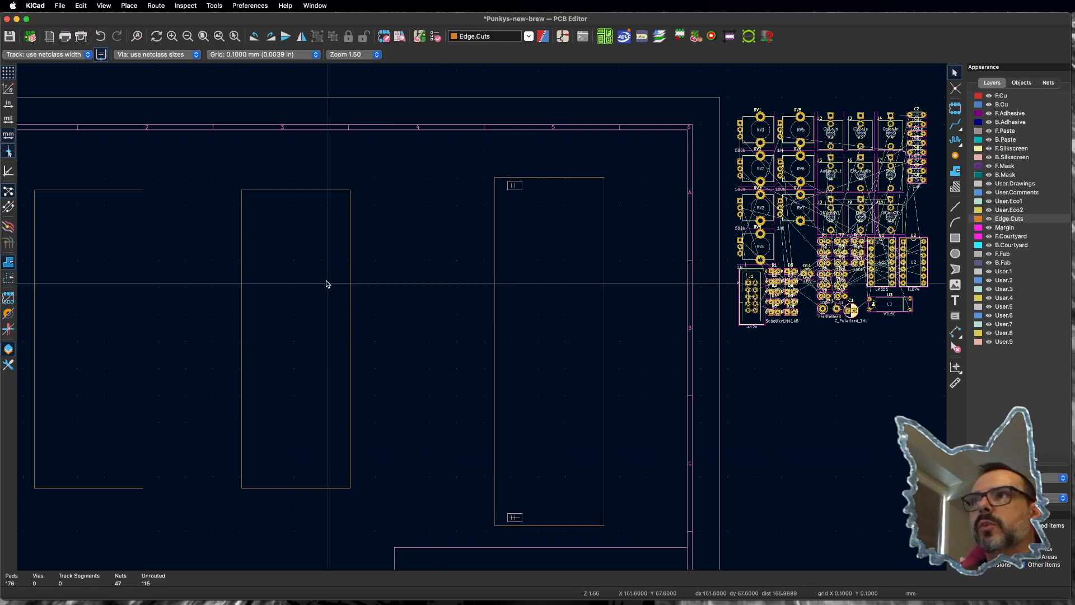
pyautogui.moveTo(2, 596); pyautogui.dragTo(361, 595)
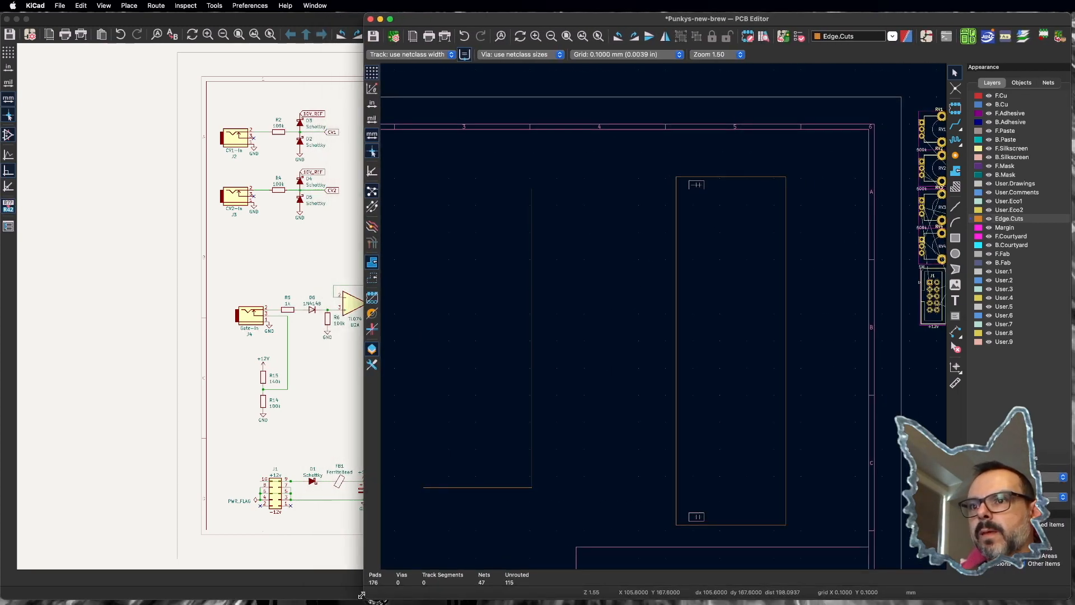
pyautogui.click(96, 481)
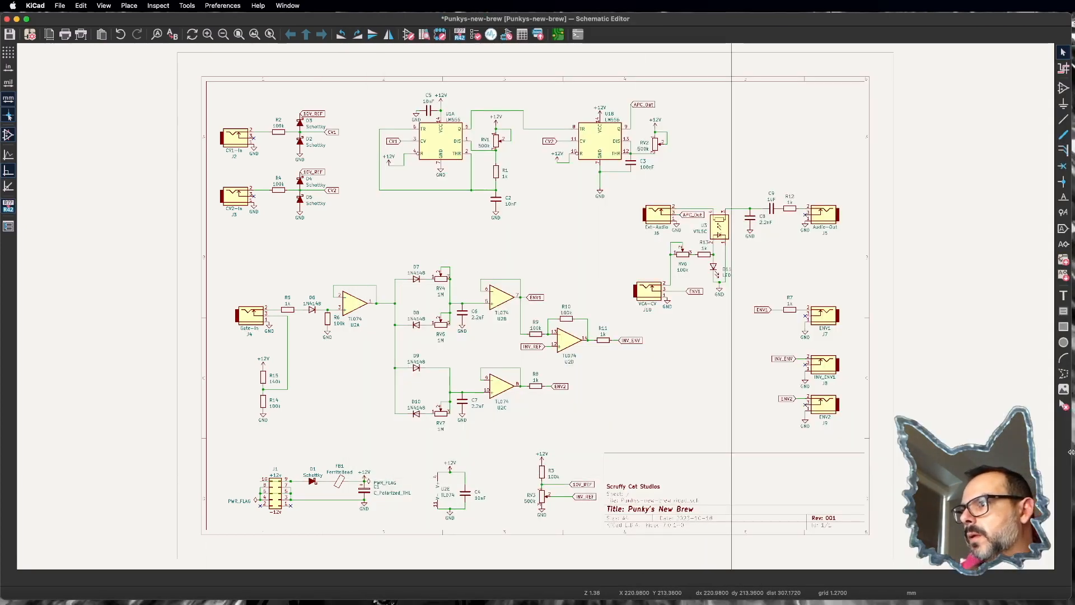
pyautogui.moveTo(1070, 453); pyautogui.dragTo(364, 420)
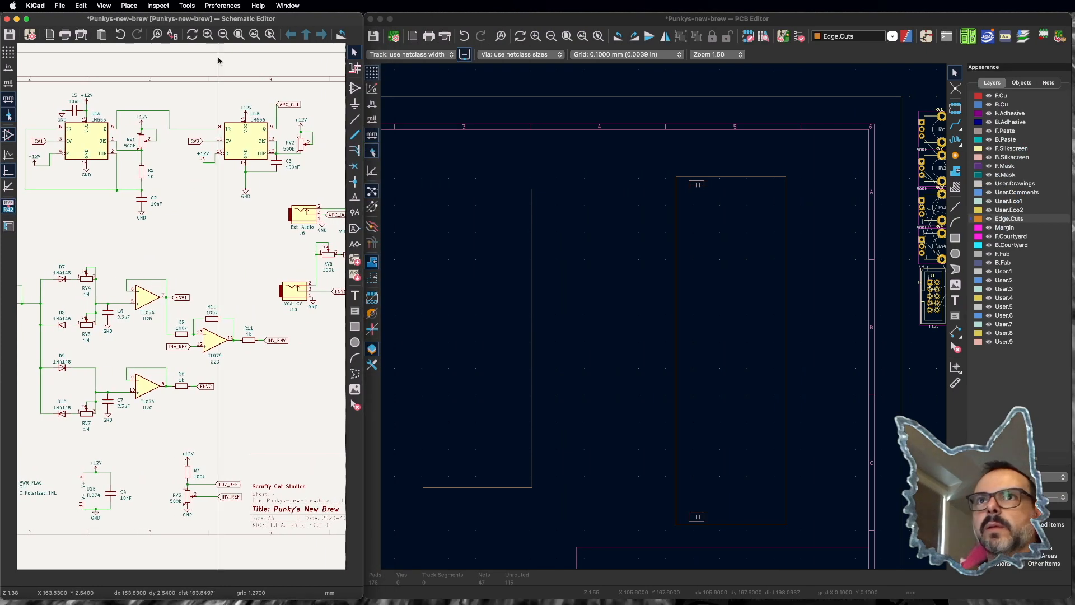
# Step: Select the RV1 footprint on the board to locate its symbol in the schematic, and look over the surrounding circuit
pyautogui.scroll(-4, 662, 317)
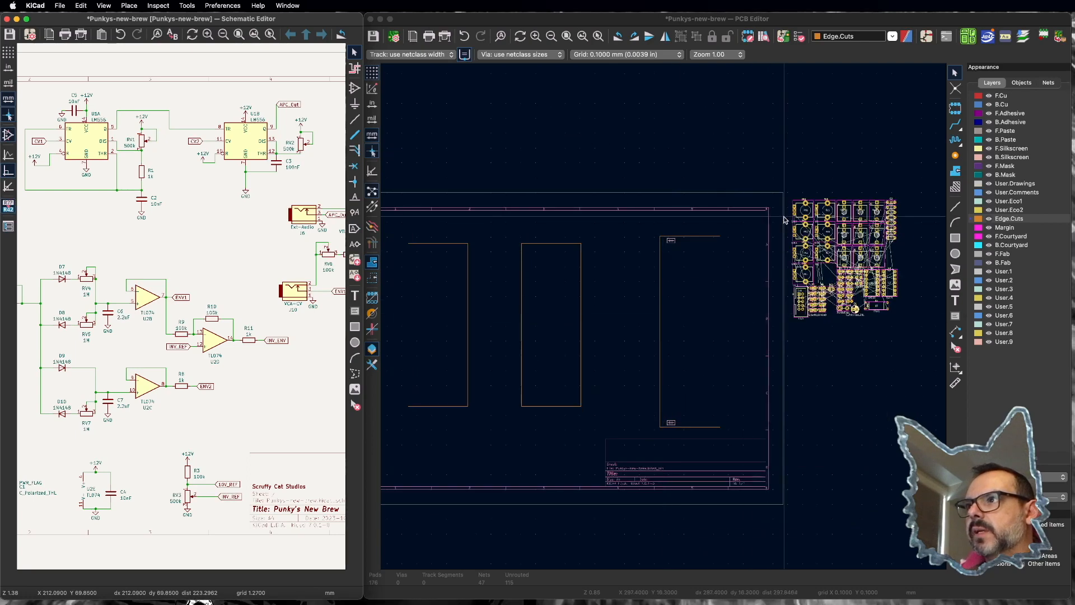
pyautogui.click(802, 212)
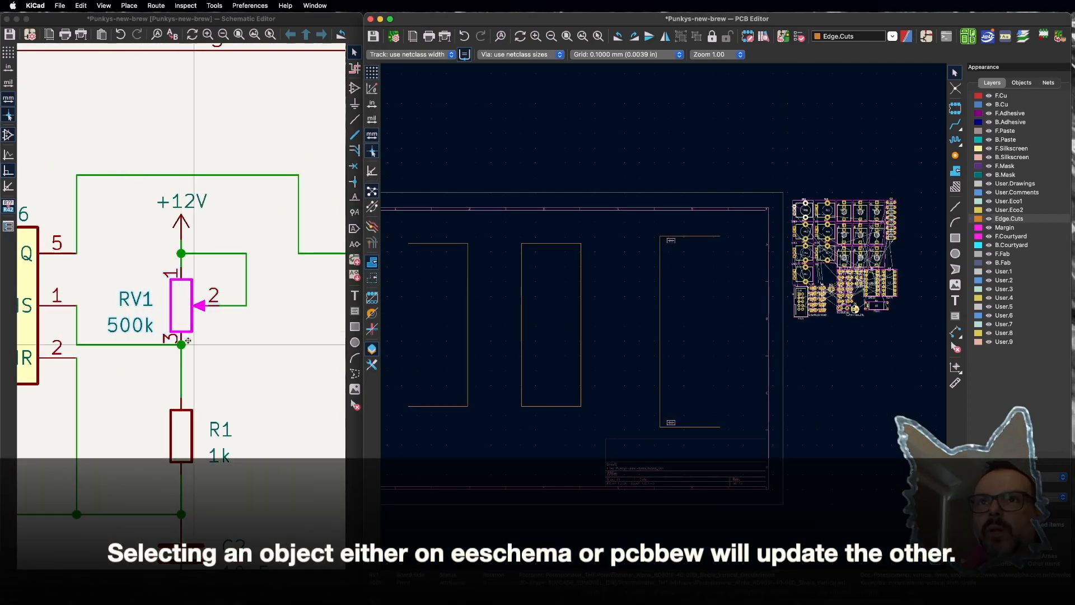
pyautogui.scroll(-5, 187, 340)
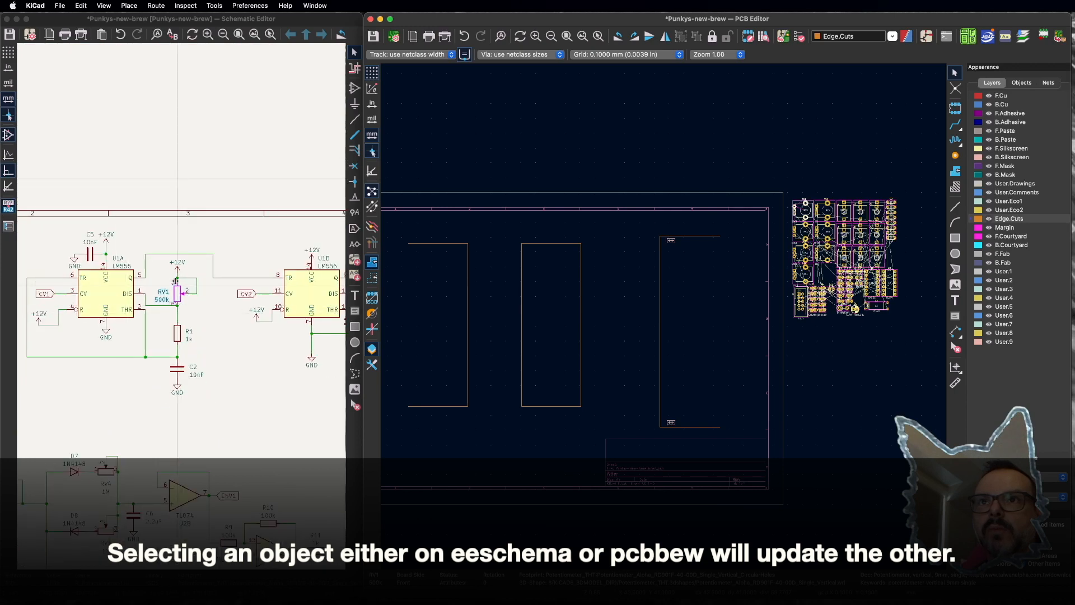
pyautogui.scroll(-5, 173, 307)
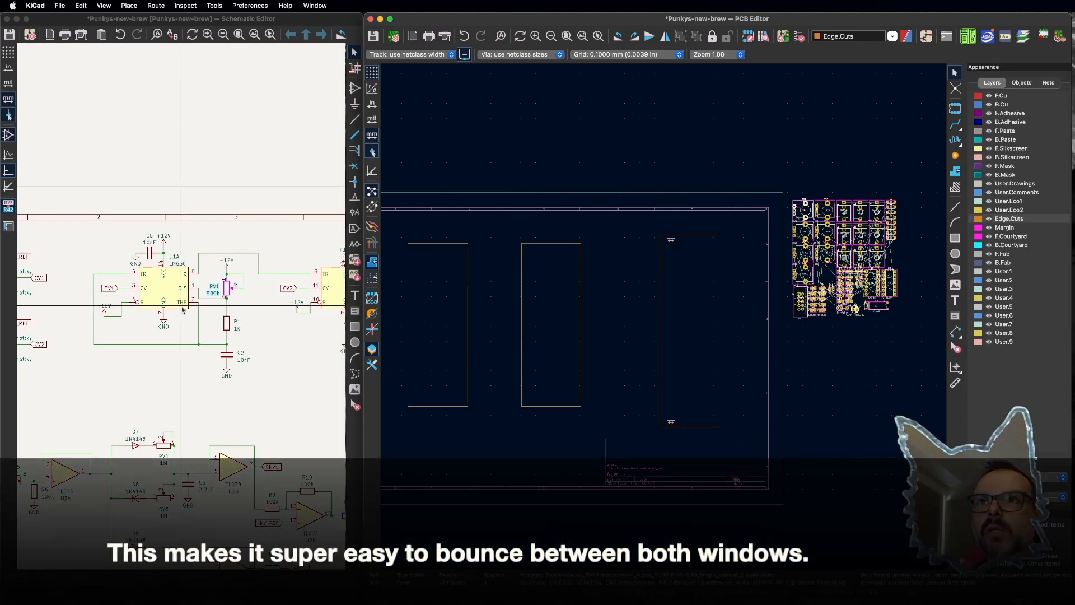
pyautogui.scroll(2, 271, 310)
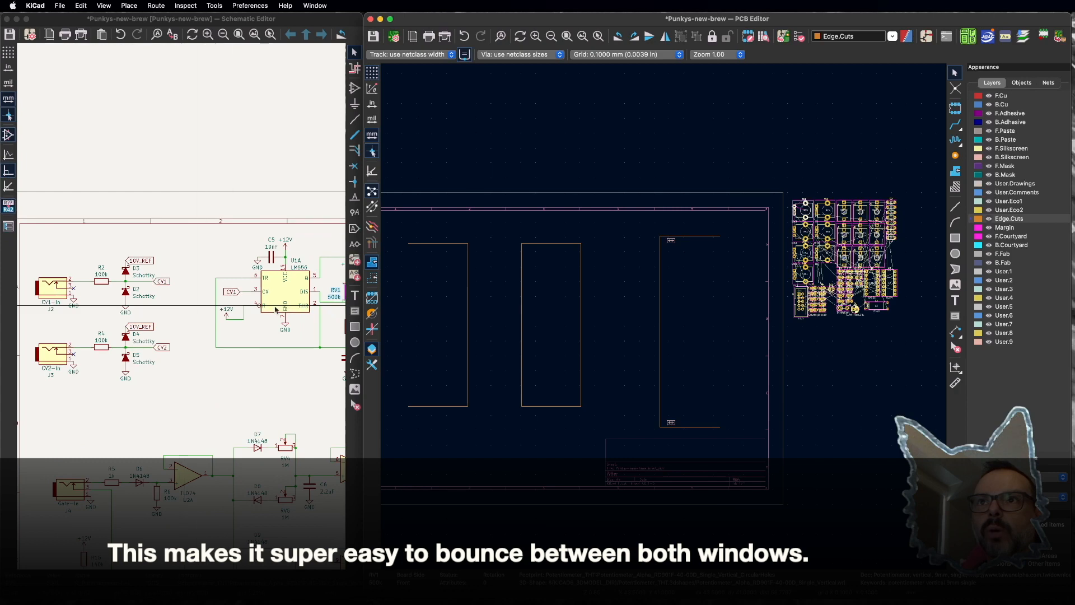
pyautogui.scroll(-6, 252, 303)
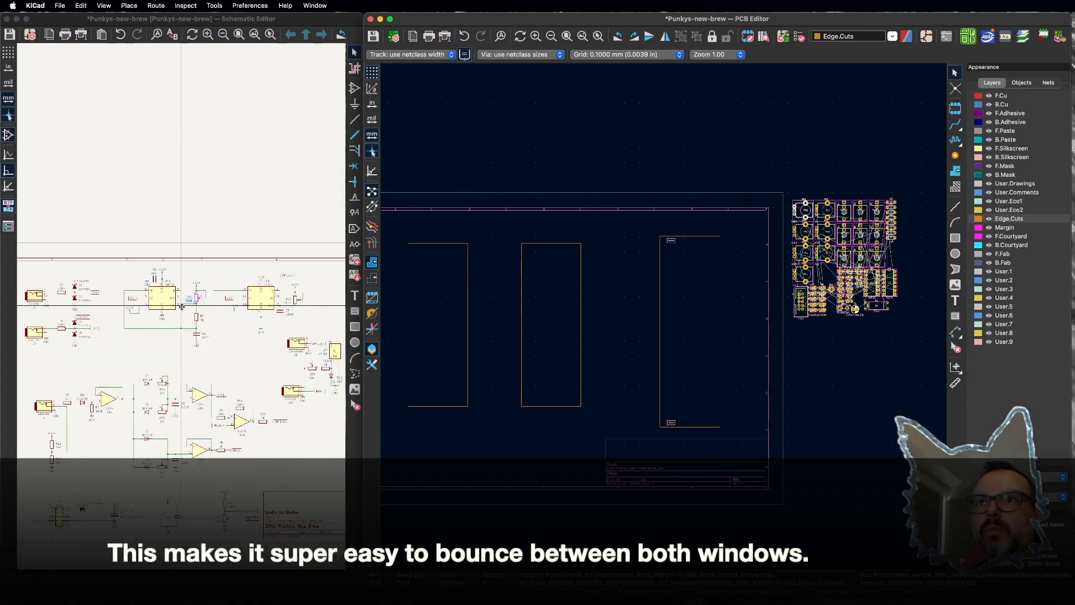
pyautogui.scroll(6, 88, 300)
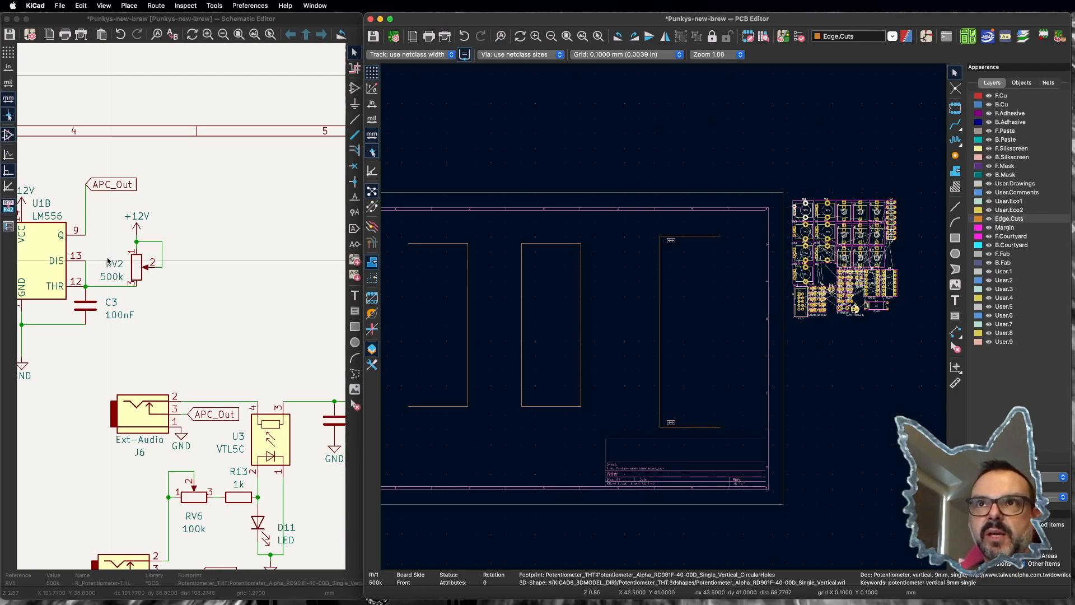
# Step: Locate potentiometer RV2 on the board from its schematic symbol, and check its symbol properties without changing them
pyautogui.doubleClick(138, 270)
pyautogui.click(319, 260)
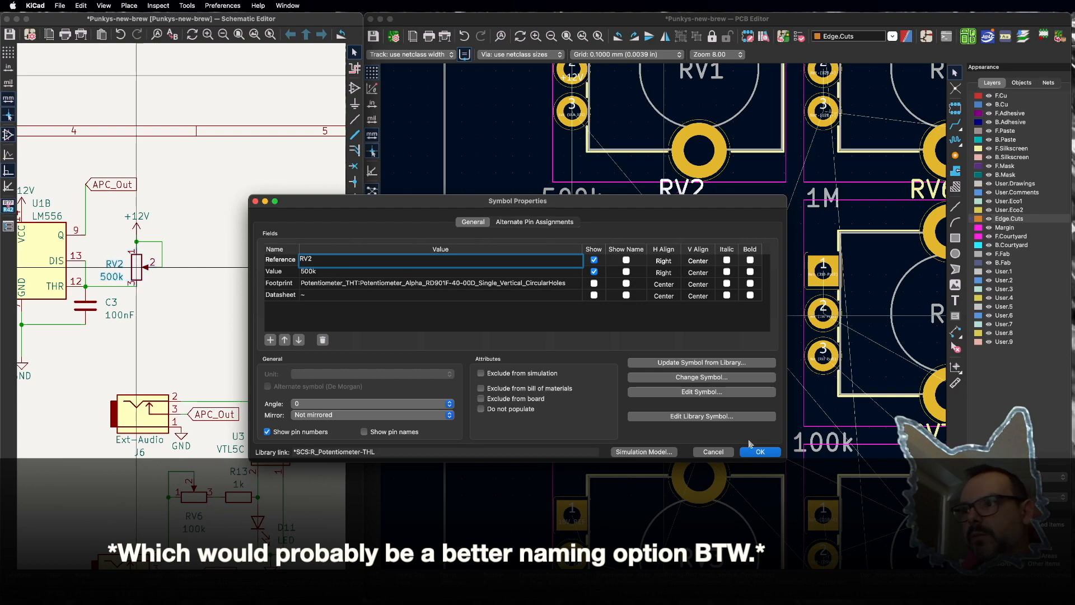
pyautogui.click(714, 451)
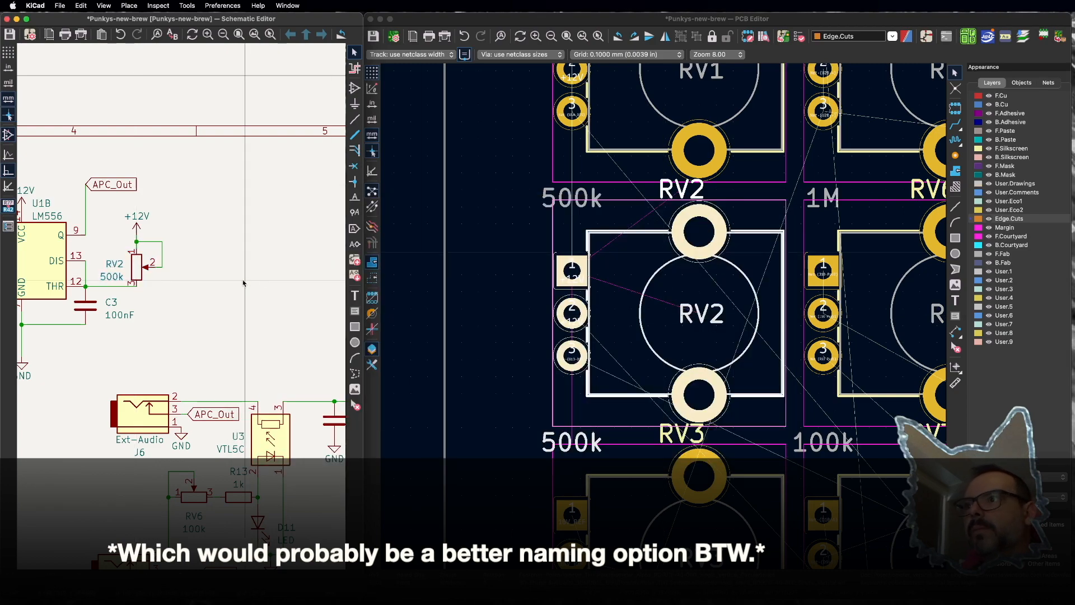
pyautogui.scroll(-3, 664, 316)
pyautogui.scroll(-5, 663, 316)
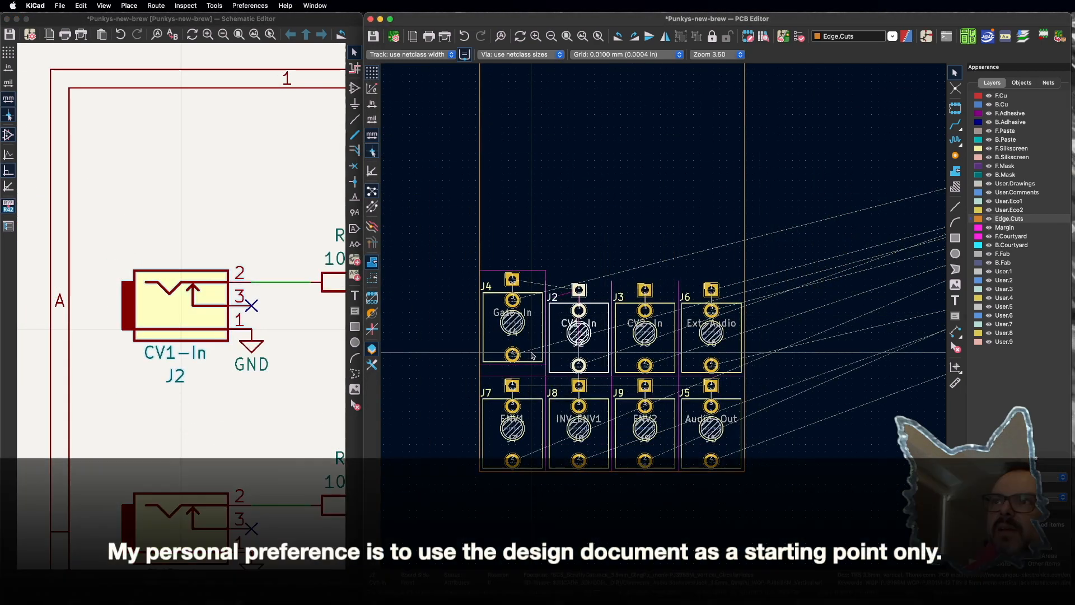
# Step: Place the 10nF capacitor C4 beside the +12V pin of U2 on the main board
pyautogui.scroll(-5, 665, 319)
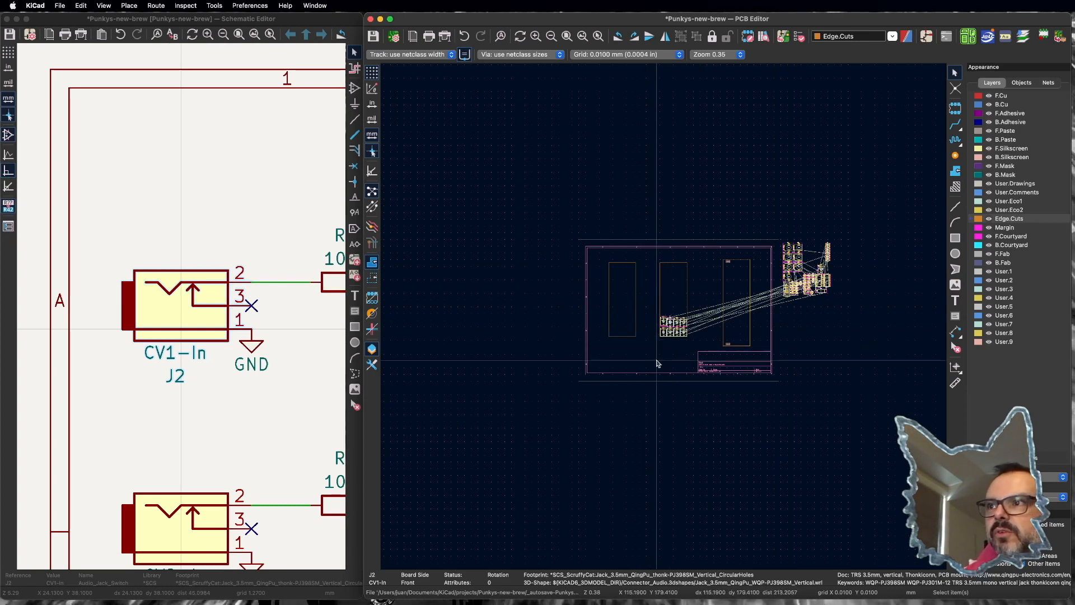
pyautogui.scroll(6, 664, 316)
pyautogui.scroll(-4, 663, 319)
pyautogui.click(663, 331)
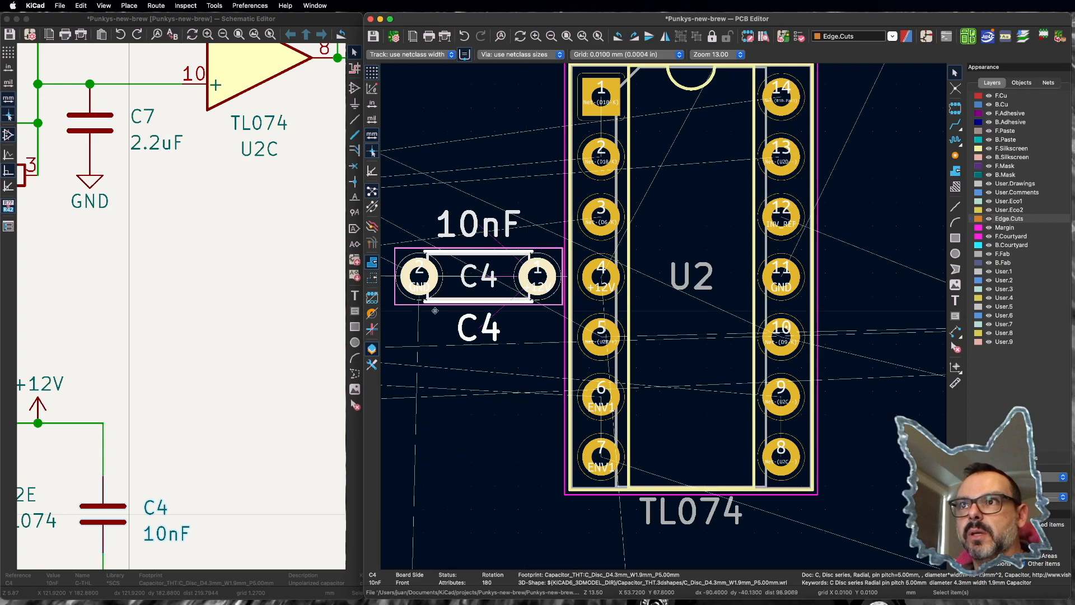
pyautogui.scroll(-10, 519, 380)
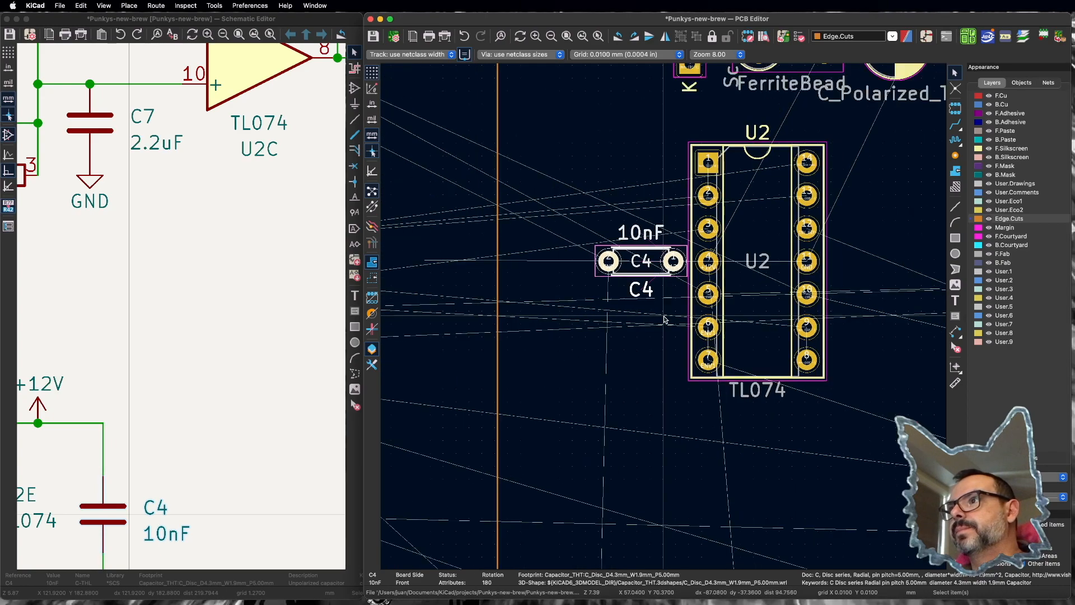
pyautogui.scroll(2, 665, 319)
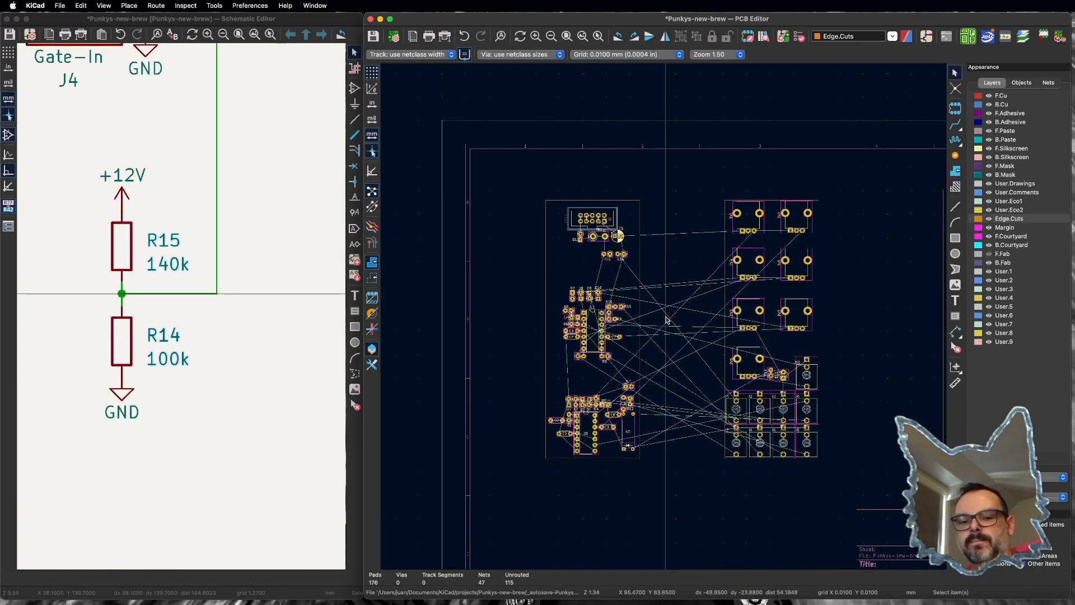
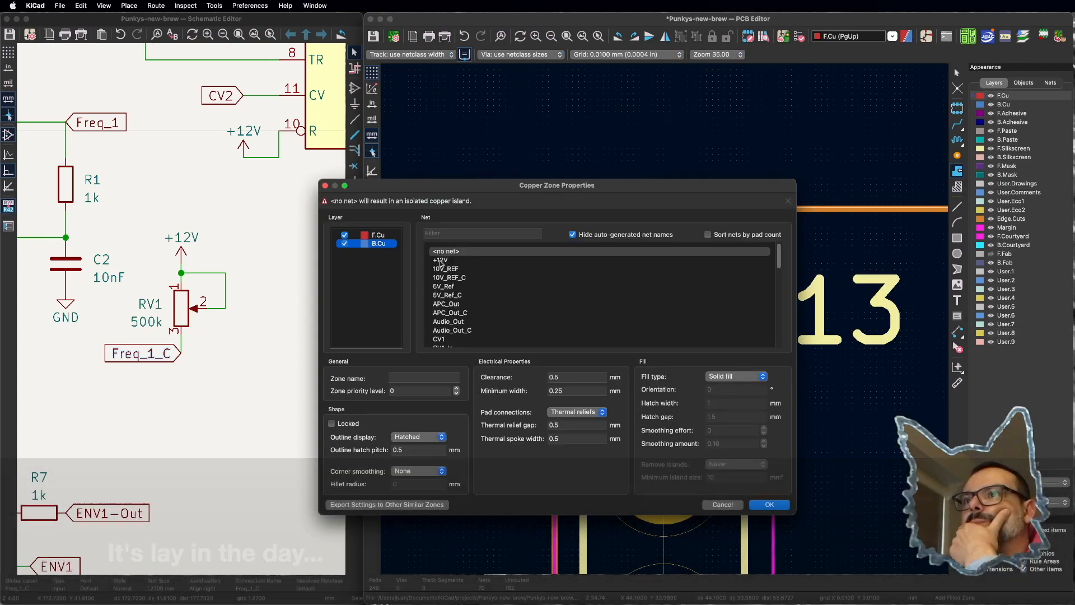
# Step: Create a solid-fill copper zone on F.Cu and B.Cu around the control board's outline
pyautogui.press('Return')
pyautogui.scroll(5, 682, 307)
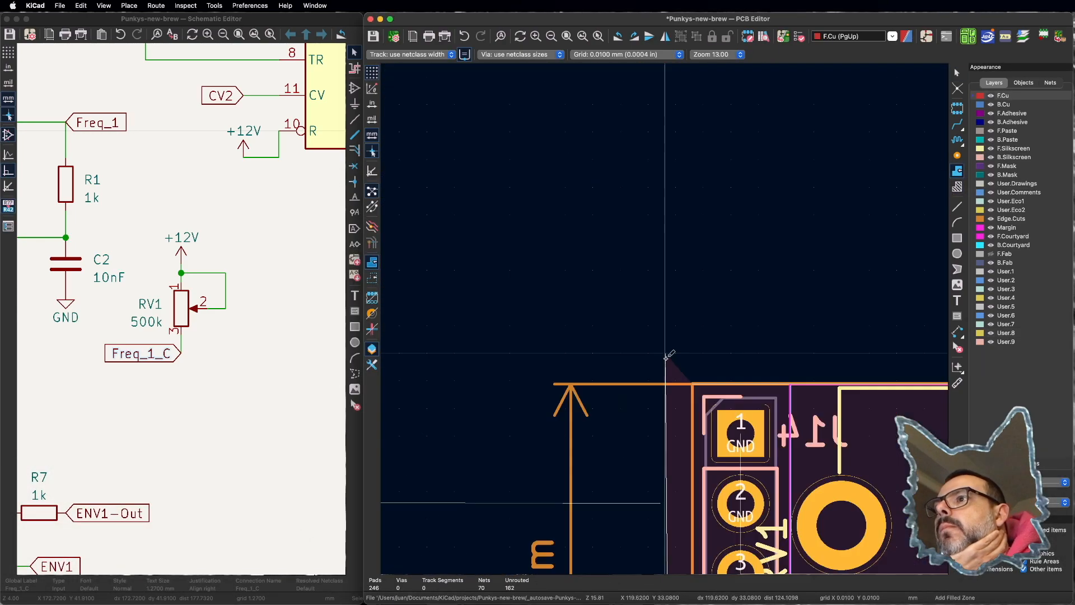
pyautogui.scroll(2, 684, 451)
pyautogui.scroll(1, 684, 452)
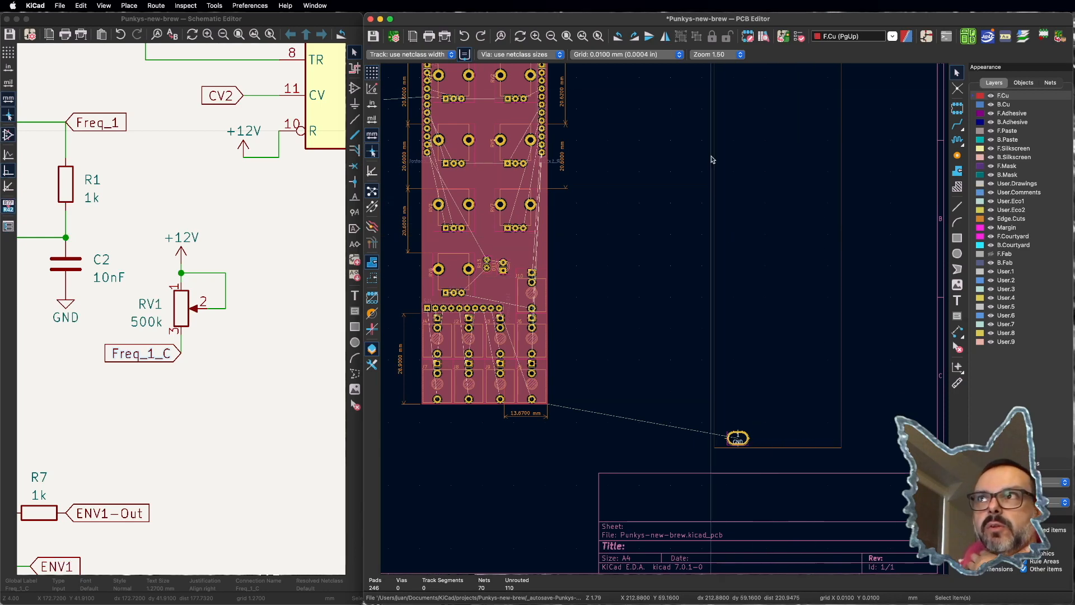
# Step: Examine the copper zones, routed tracks and remaining unrouted connections on the main and control boards
pyautogui.scroll(-5, 666, 321)
pyautogui.scroll(4, 666, 323)
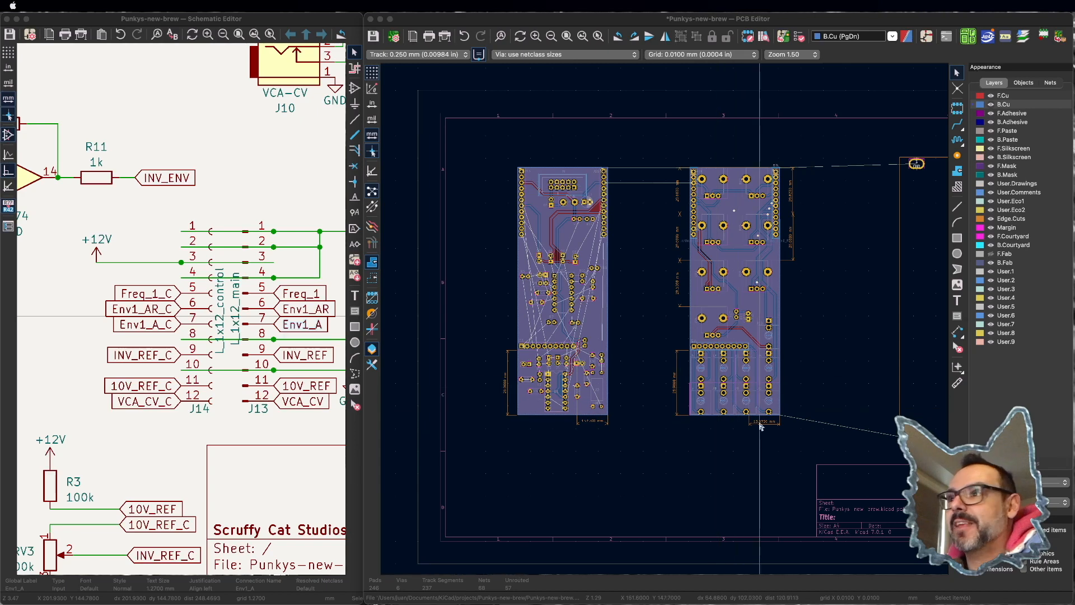
pyautogui.scroll(-3, 735, 399)
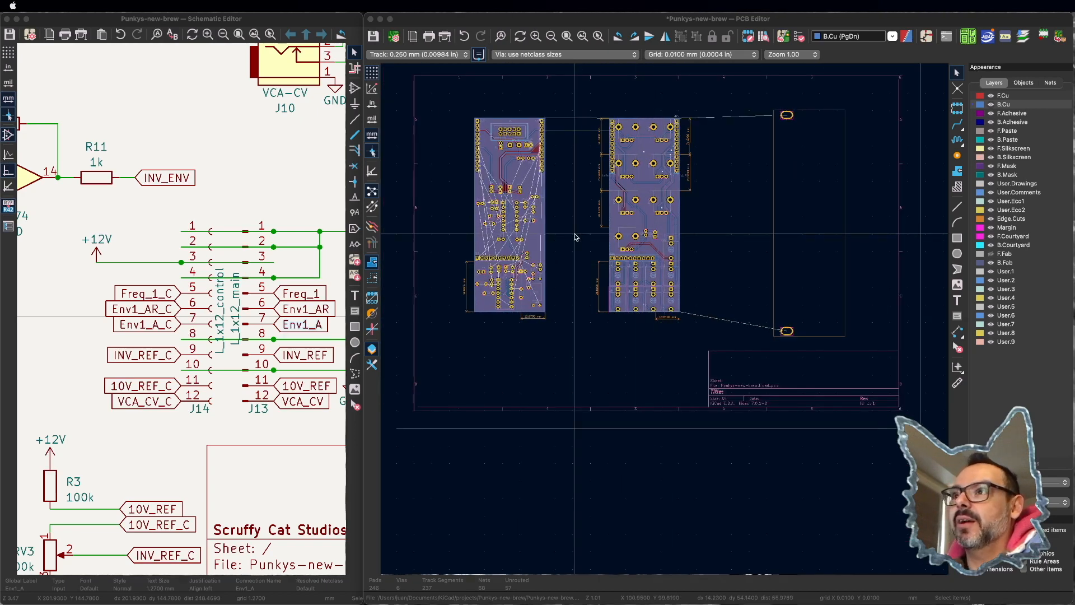
pyautogui.scroll(3, 573, 235)
pyautogui.scroll(-3, 662, 318)
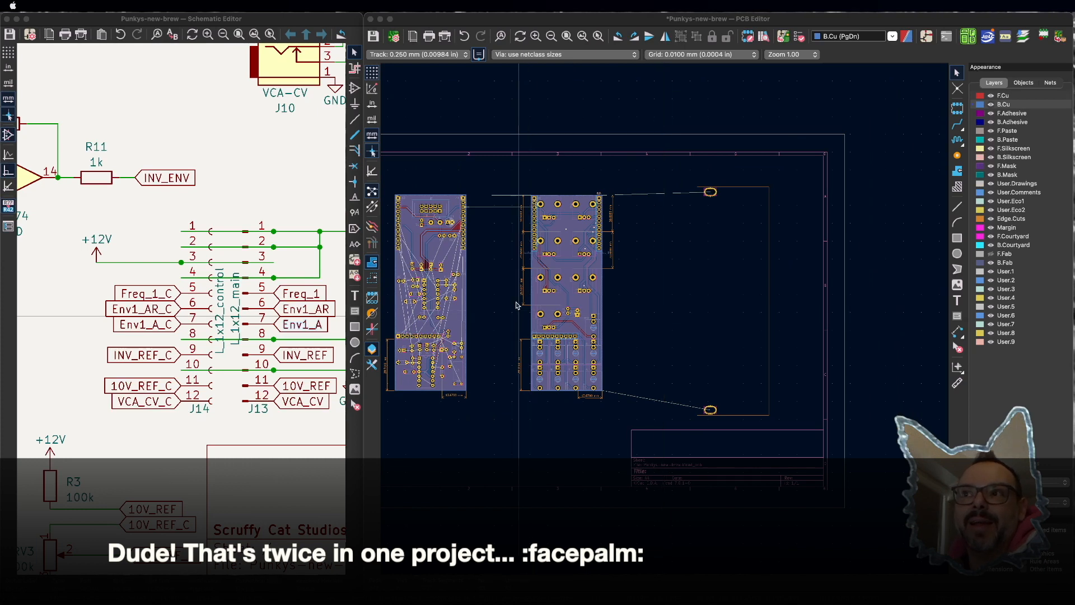
pyautogui.moveTo(499, 305); pyautogui.dragTo(665, 322, button='middle')
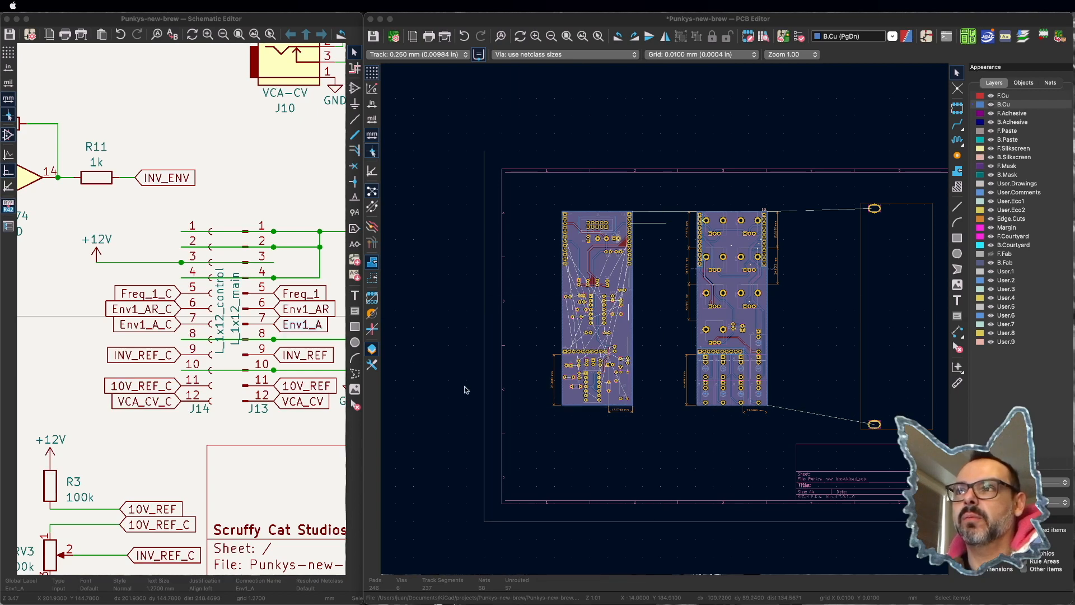
pyautogui.scroll(2, 665, 323)
pyautogui.scroll(3, 665, 322)
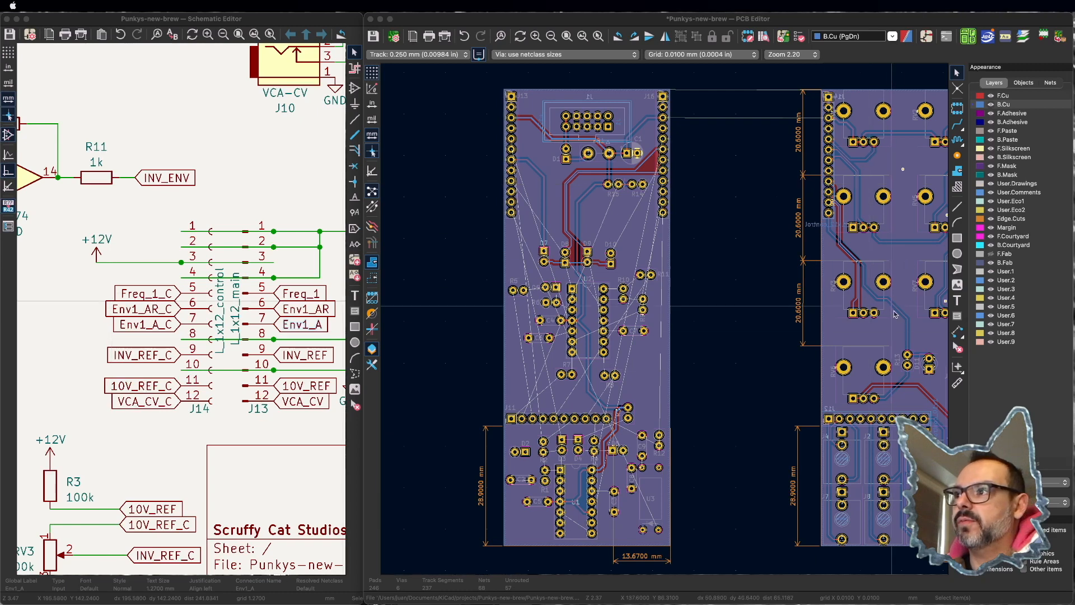
pyautogui.scroll(-2, 820, 404)
pyautogui.scroll(1, 665, 321)
pyautogui.scroll(-1, 720, 189)
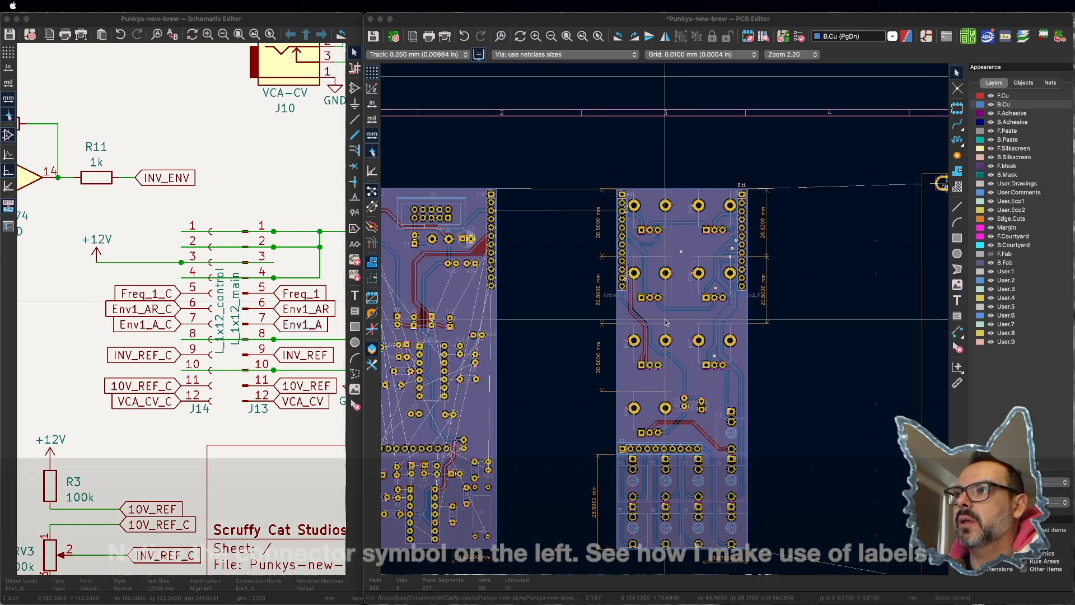
pyautogui.scroll(1, 665, 321)
pyautogui.scroll(-3, 673, 493)
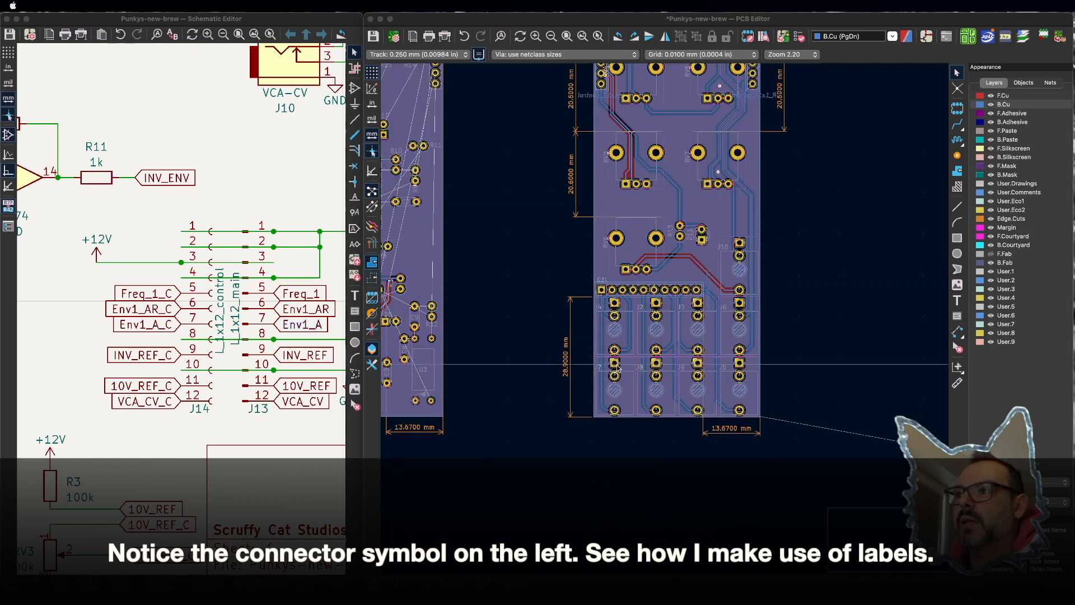
pyautogui.scroll(-1, 622, 198)
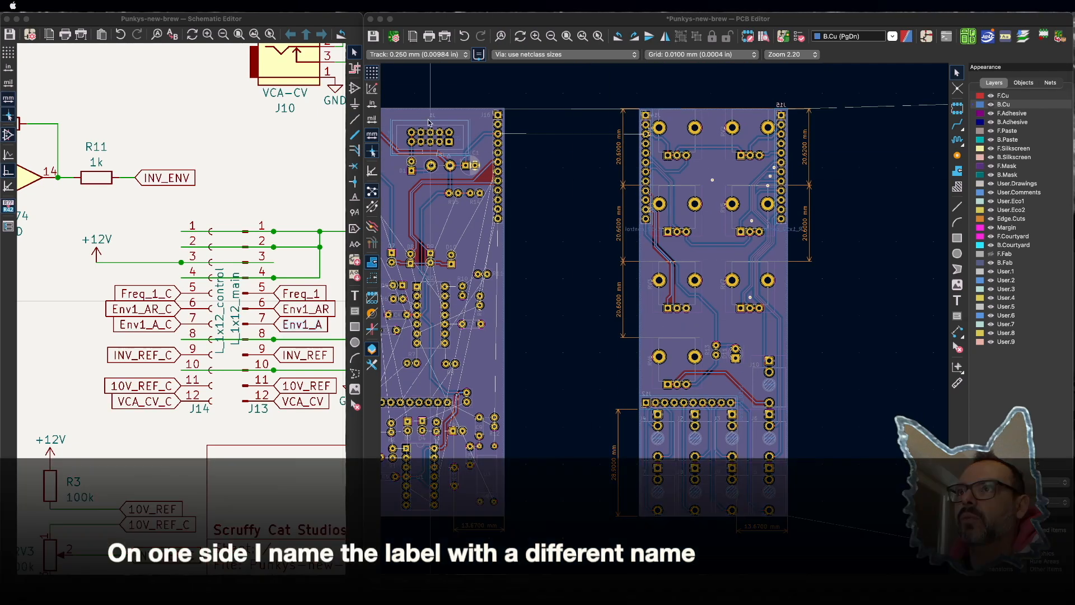
# Step: Set the track width to use the netclass width, and review the pre-defined sizes and net classes in Board Setup
pyautogui.click(385, 54)
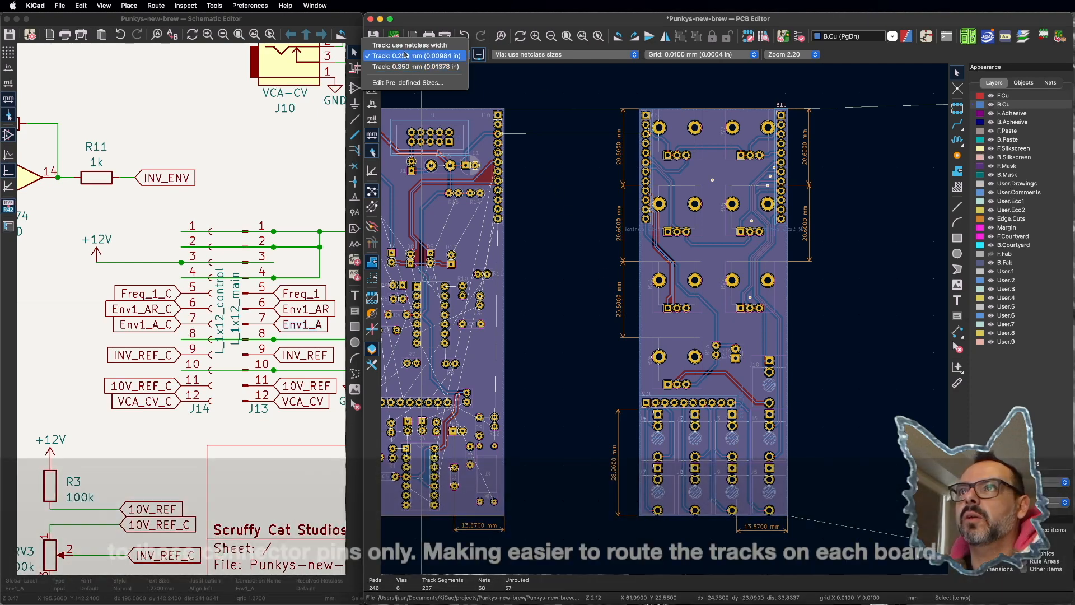
pyautogui.click(397, 46)
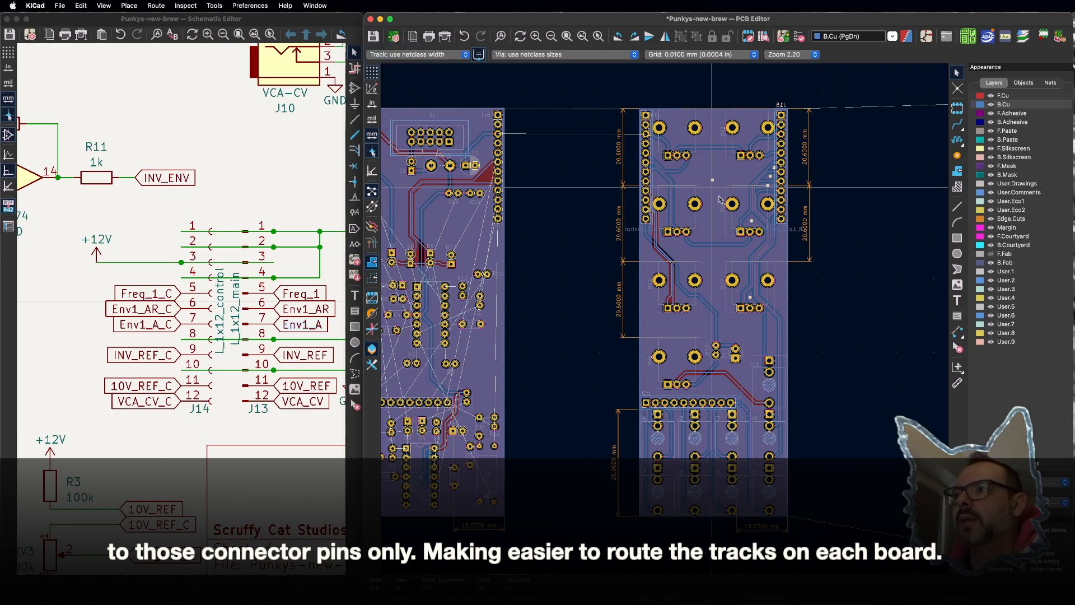
pyautogui.click(426, 54)
pyautogui.click(409, 94)
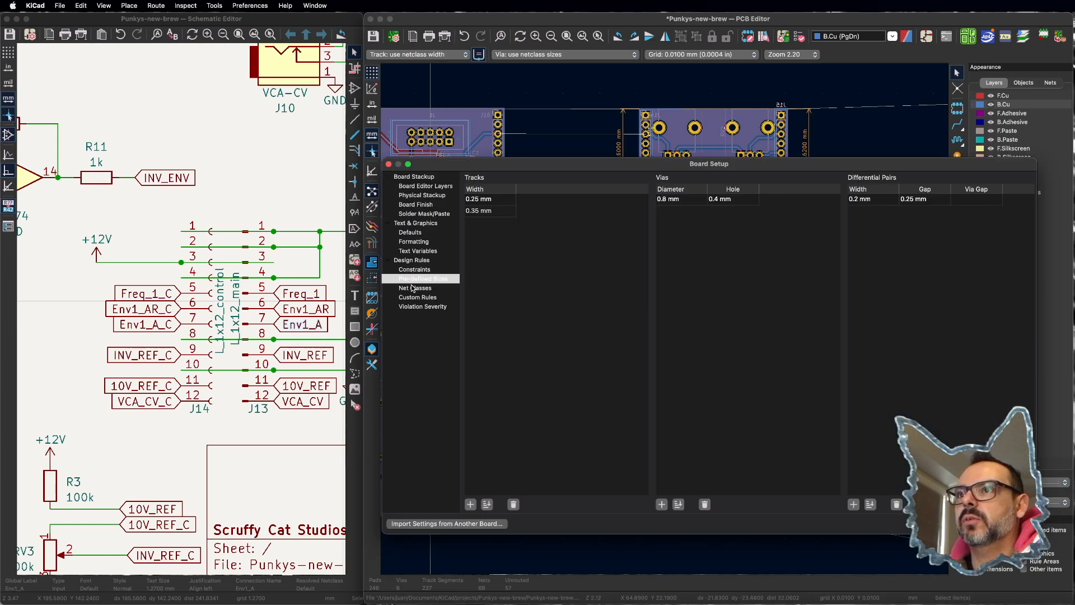
pyautogui.click(415, 288)
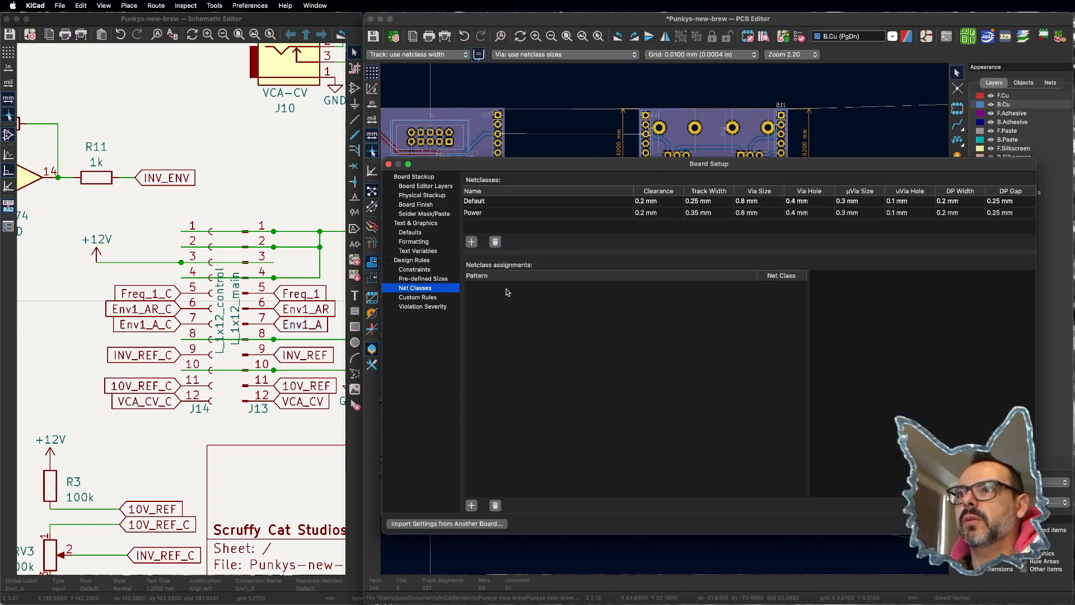
pyautogui.click(418, 278)
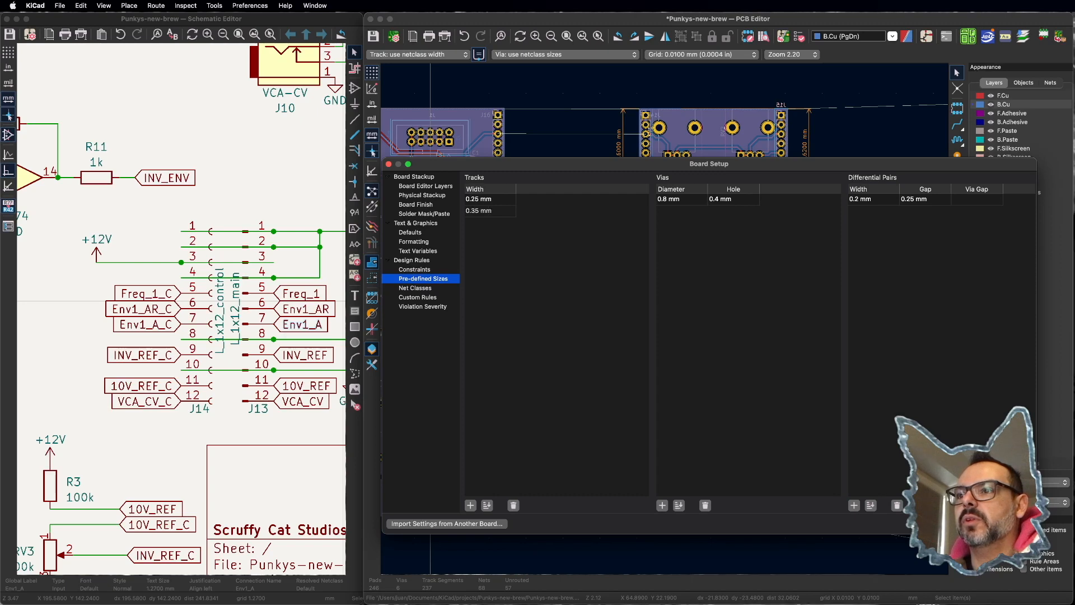
pyautogui.click(1012, 523)
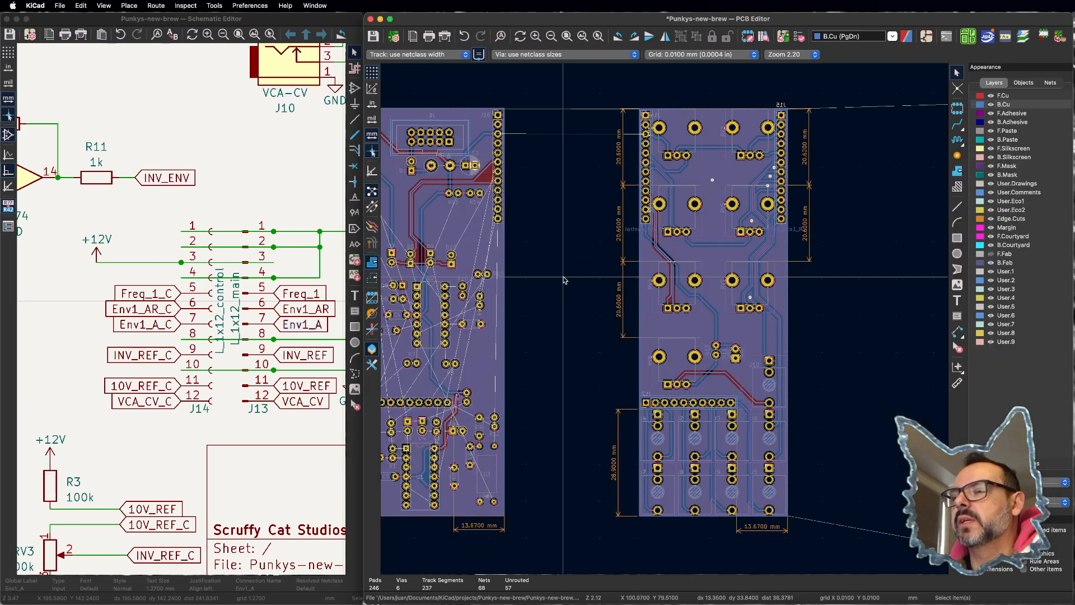
# Step: Make F.Cu the active layer and refill all copper zones
pyautogui.scroll(-1, 511, 425)
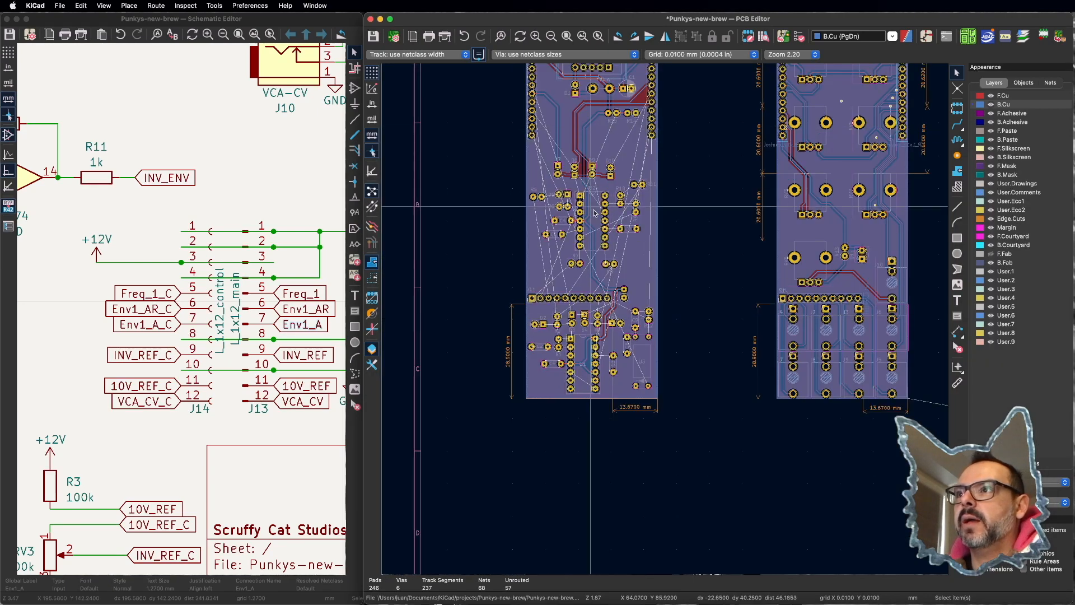
pyautogui.scroll(1, 604, 211)
pyautogui.hscroll(3, 820, 357)
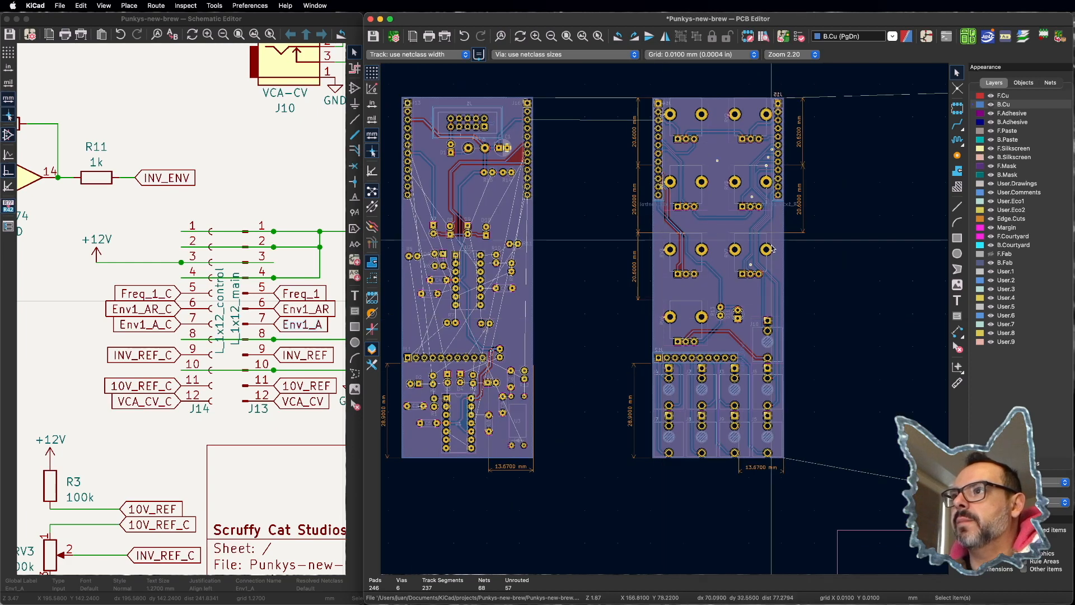
pyautogui.hscroll(3, 575, 174)
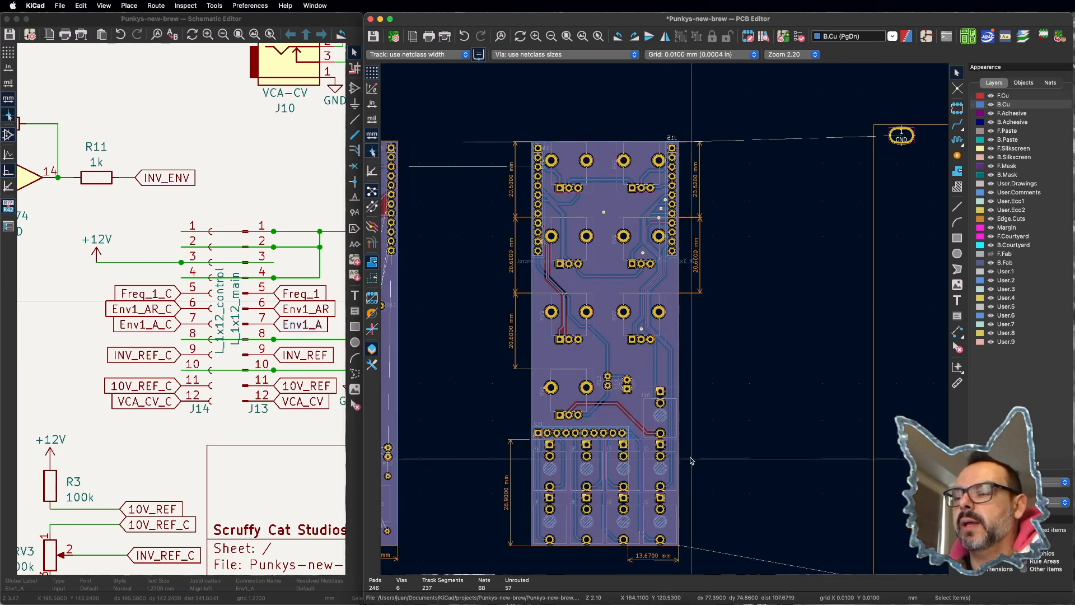
pyautogui.press('pageup')
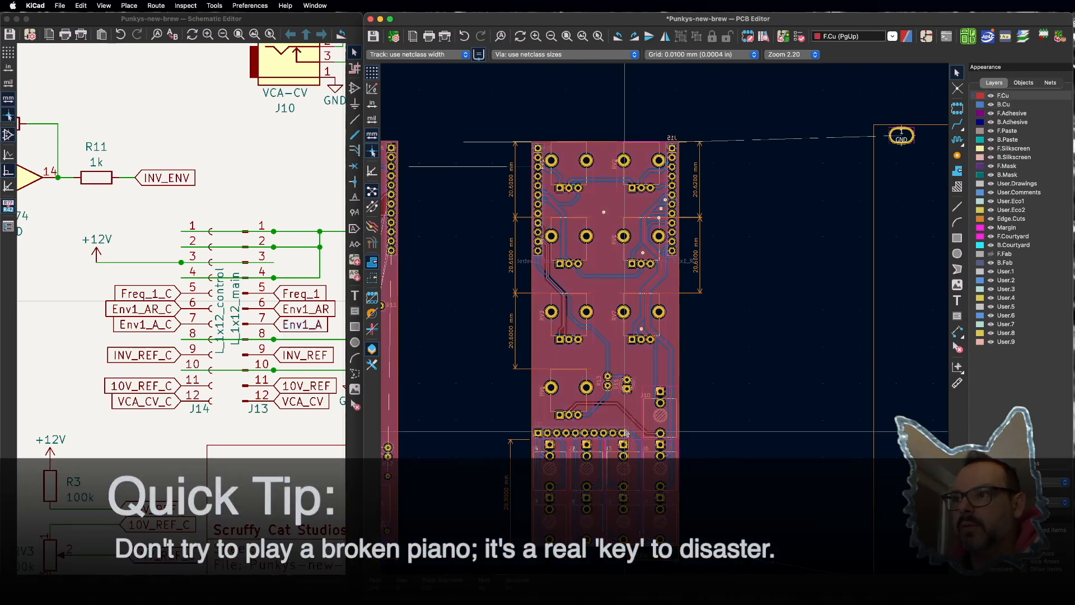
pyautogui.press('b')
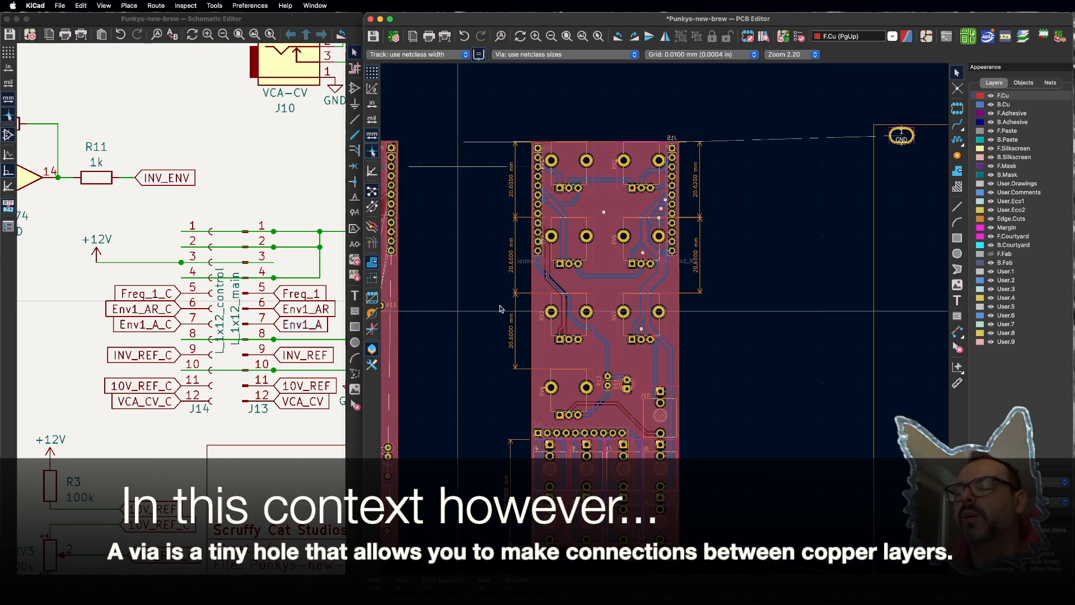
# Step: Route 0.25 mm tracks on the main board, including the CV1 connection between D3 and R2 on F.Cu
pyautogui.scroll(-1, 473, 352)
pyautogui.scroll(1, 553, 319)
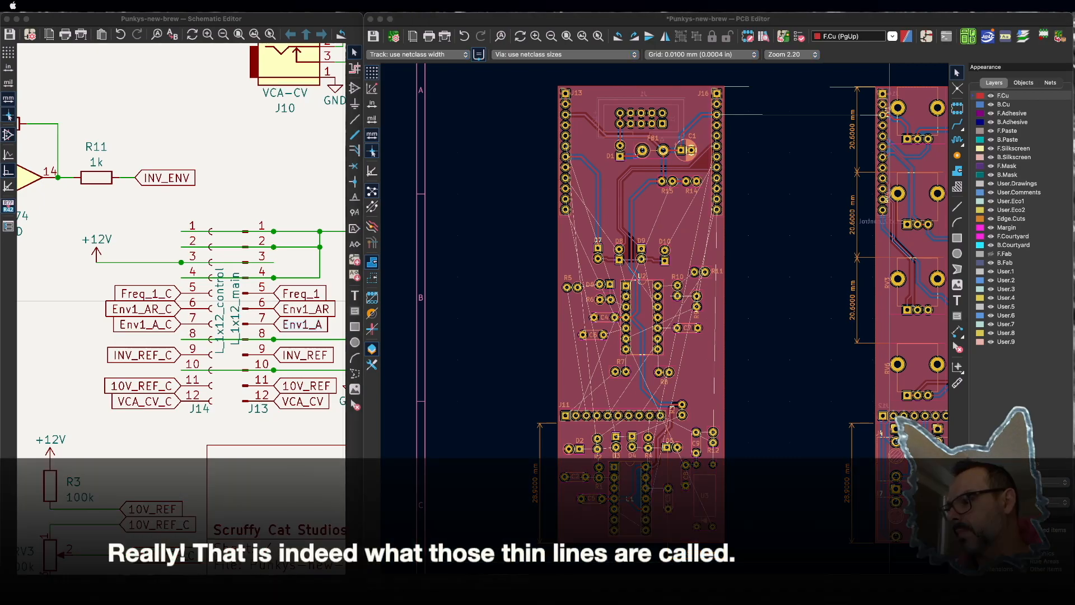
pyautogui.scroll(5, 633, 492)
pyautogui.scroll(-3, 641, 279)
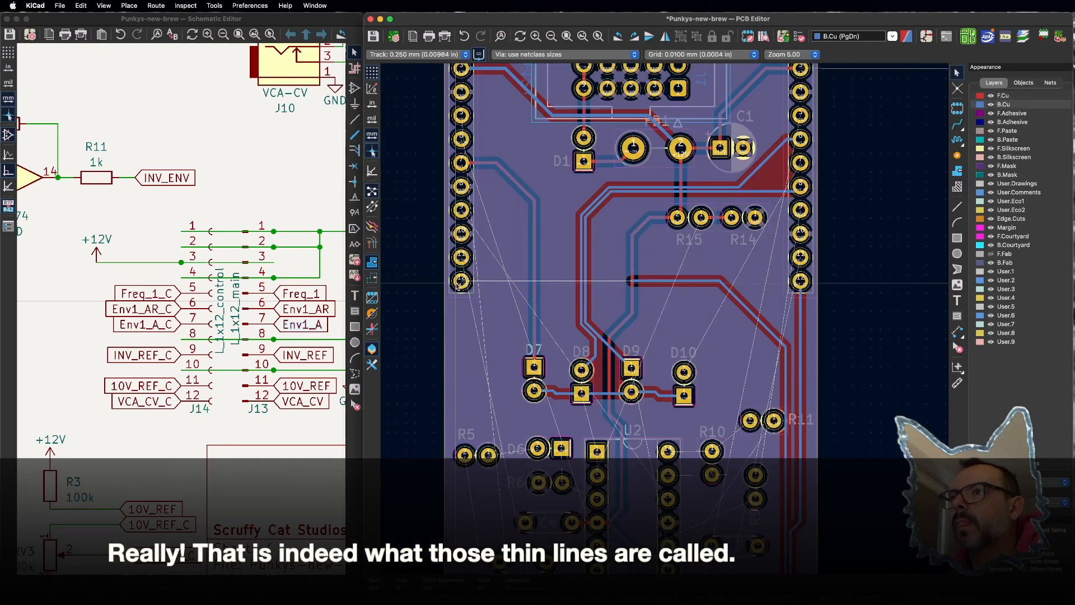
pyautogui.click(665, 207)
pyautogui.click(502, 447)
pyautogui.press('pageup')
pyautogui.scroll(4, 805, 317)
pyautogui.click(804, 317)
pyautogui.click(807, 386)
pyautogui.scroll(-5, 804, 241)
pyautogui.scroll(4, 708, 250)
pyautogui.click(708, 250)
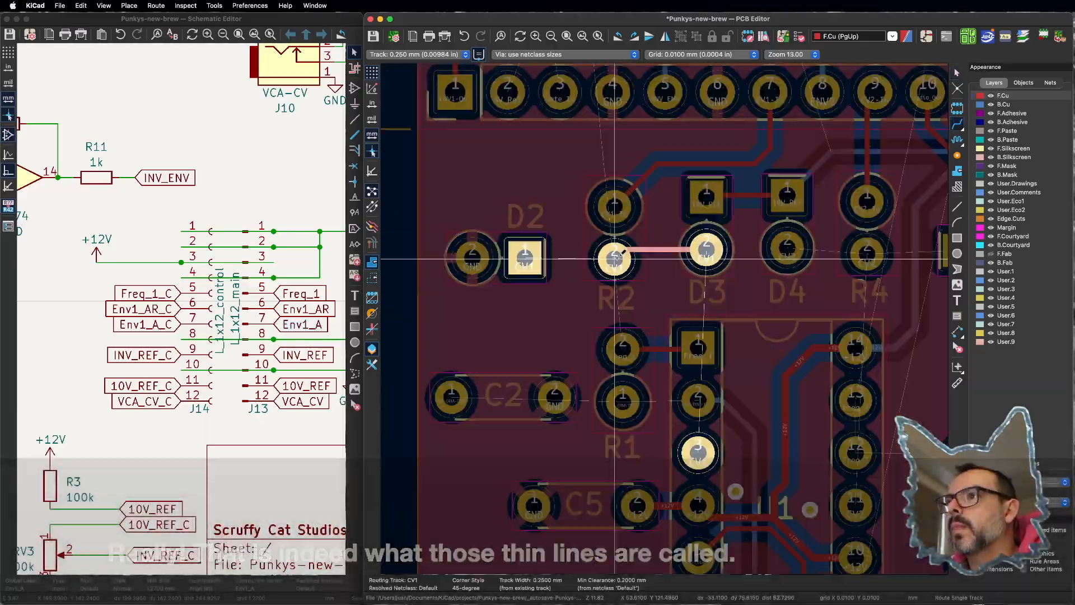
# Step: Route further main board connections around header J11 and resistors R7 and R8, using both copper layers and vias
pyautogui.scroll(3, 647, 351)
pyautogui.press('pagedown')
pyautogui.click(607, 381)
pyautogui.scroll(-4, 647, 317)
pyautogui.press('pagedown')
pyautogui.click(646, 455)
pyautogui.click(735, 472)
pyautogui.scroll(4, 840, 364)
pyautogui.scroll(-4, 767, 271)
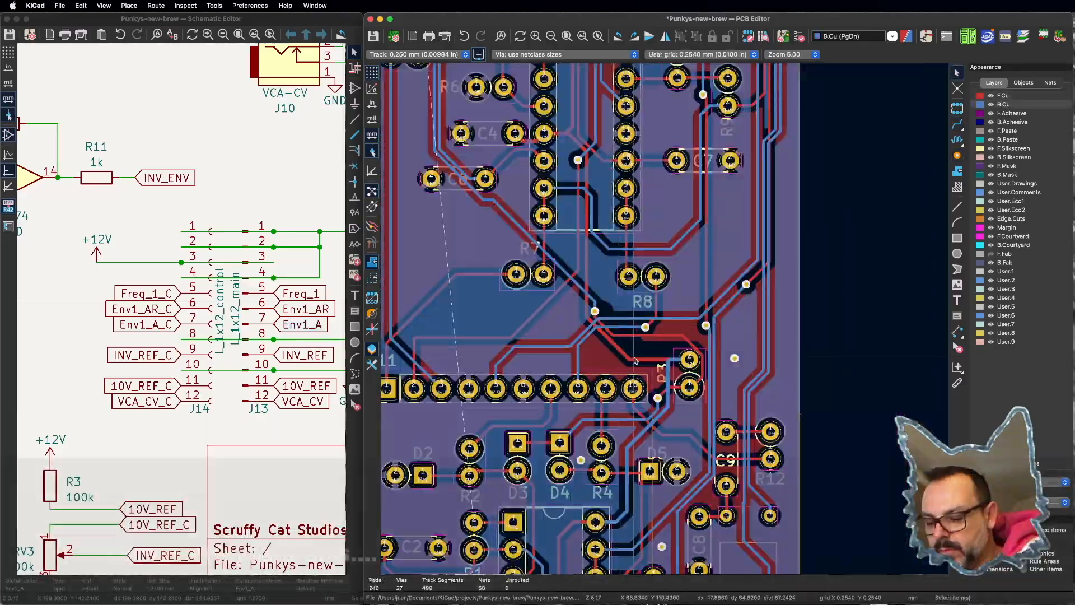
# Step: Continue routing the remaining main board tracks around R7 and J11, including the 5V_Ref track on F.Cu
pyautogui.scroll(-4, 704, 146)
pyautogui.click(704, 146)
pyautogui.scroll(4, 704, 146)
pyautogui.press('x')
pyautogui.click(804, 493)
pyautogui.click(675, 293)
pyautogui.scroll(-4, 674, 293)
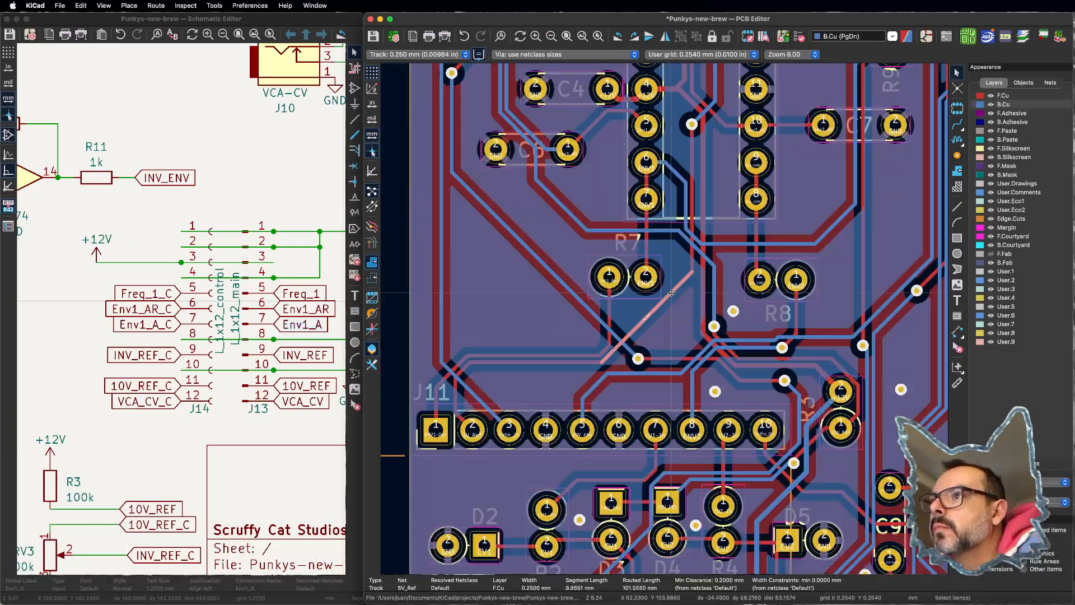
pyautogui.click(675, 269)
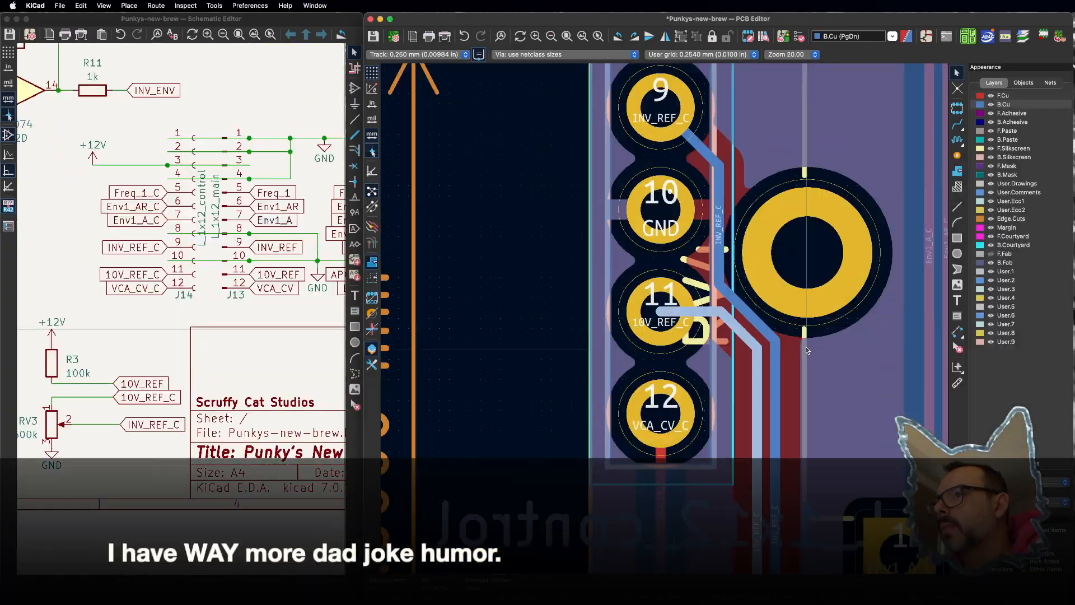
# Step: Run the design rules check with zone refill, all-errors reporting and the PCB-to-schematic parity test enabled
pyautogui.scroll(-8, 576, 327)
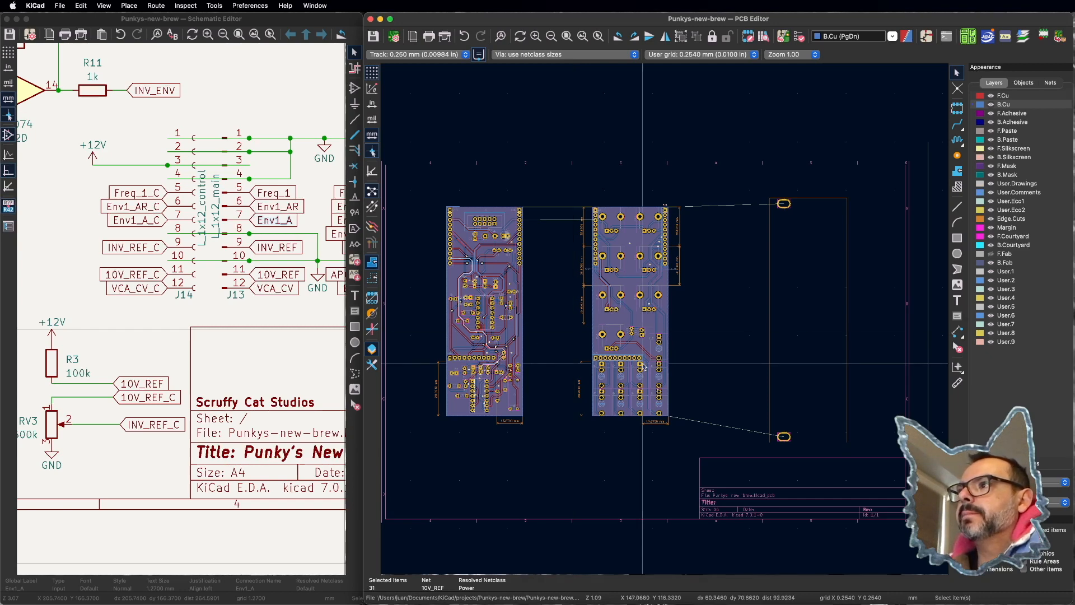
pyautogui.scroll(5, 541, 236)
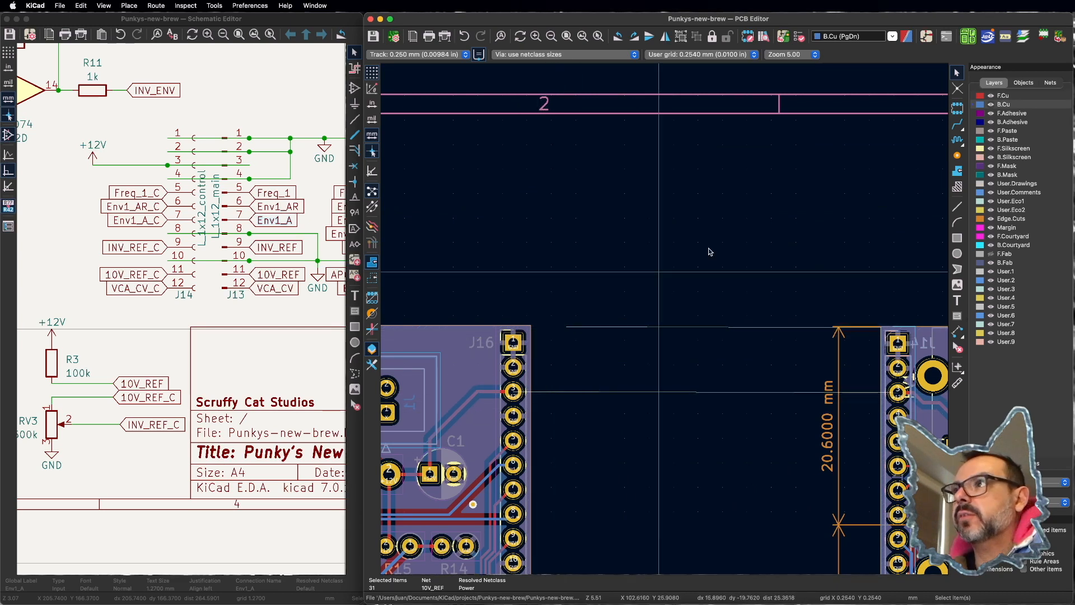
pyautogui.click(800, 37)
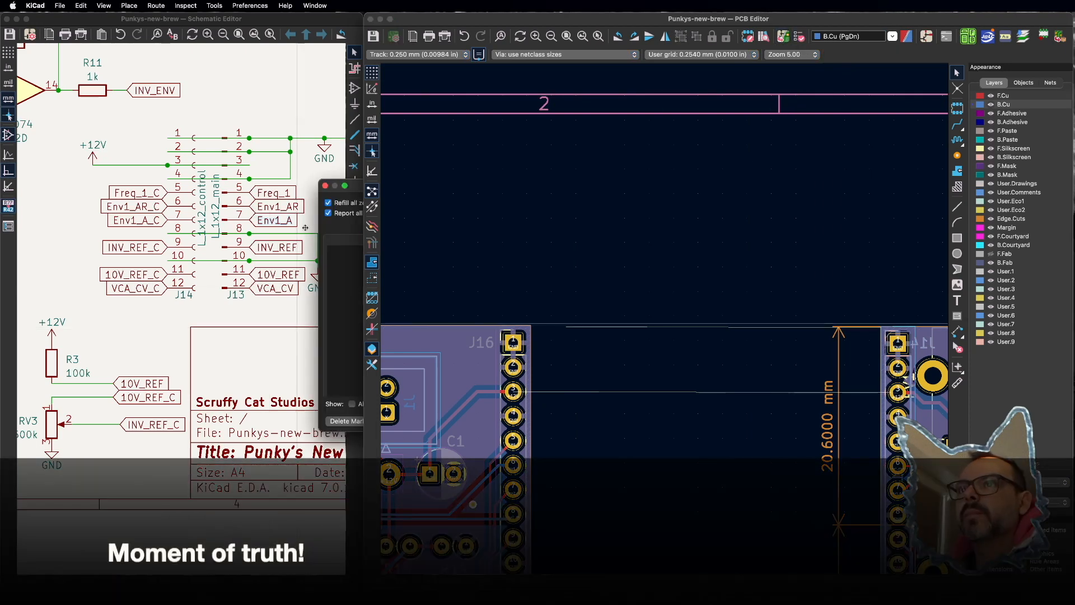
pyautogui.click(358, 186)
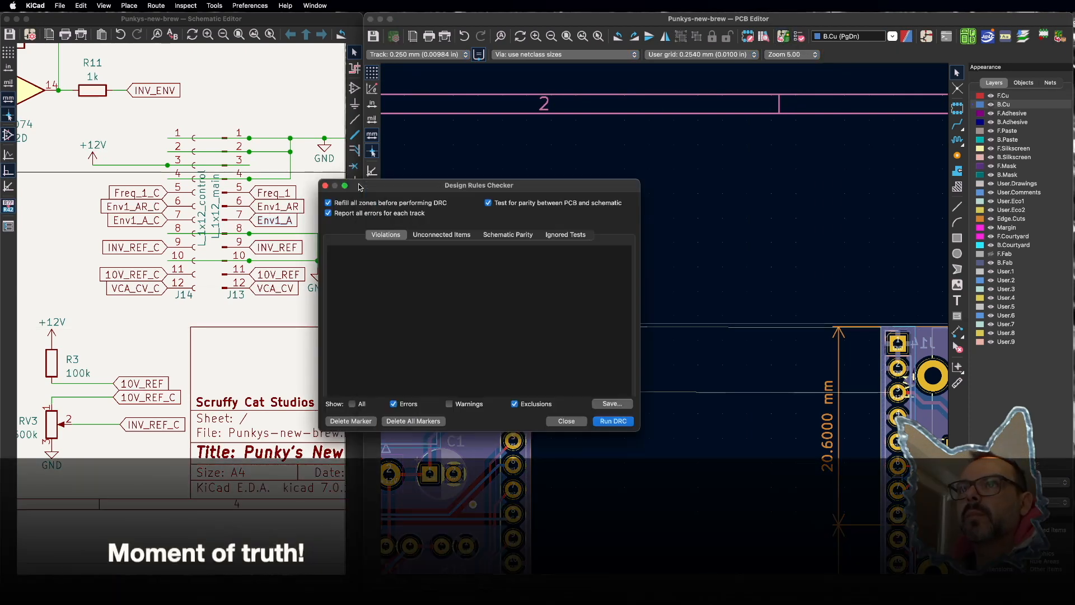
pyautogui.click(625, 424)
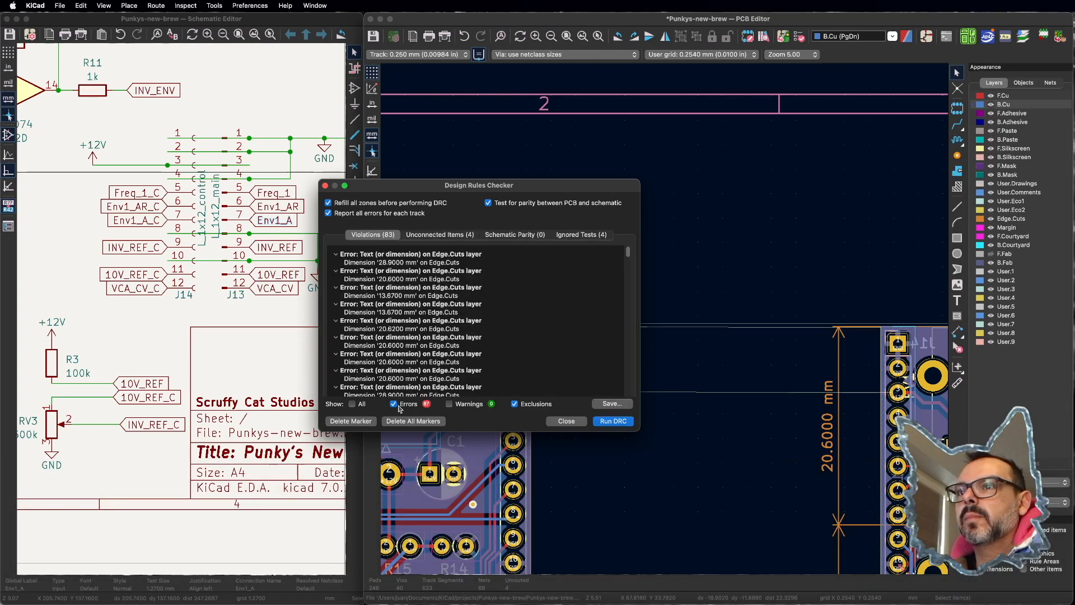
# Step: Examine the reported Edge.Cuts dimension violations on the board, including the 28.9000 mm and 20.6000 mm dimensions, and close the checker
pyautogui.scroll(-5, 395, 296)
pyautogui.scroll(5, 386, 291)
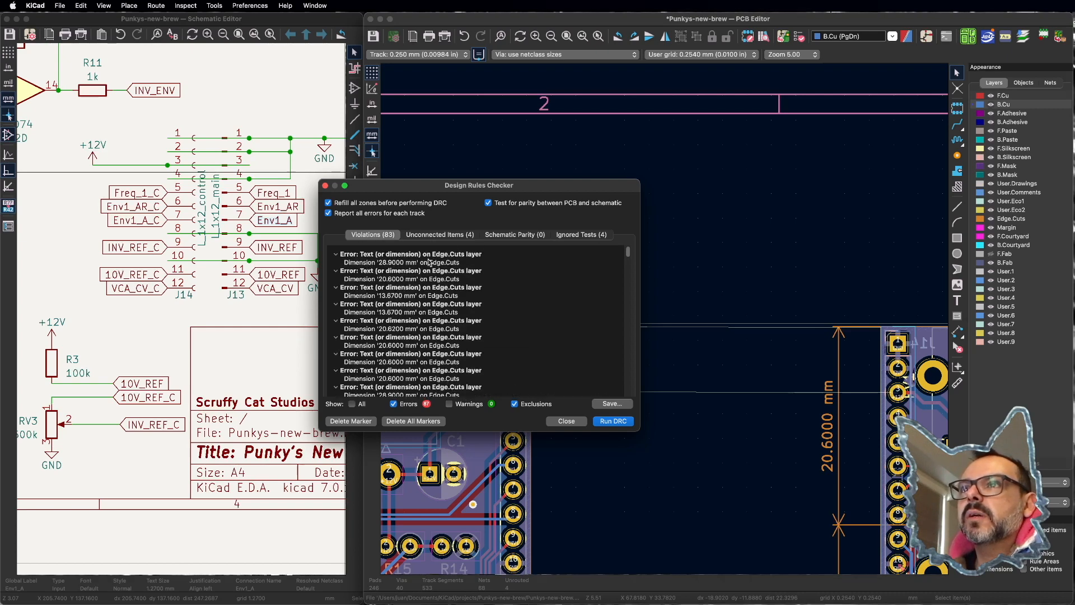
pyautogui.click(398, 258)
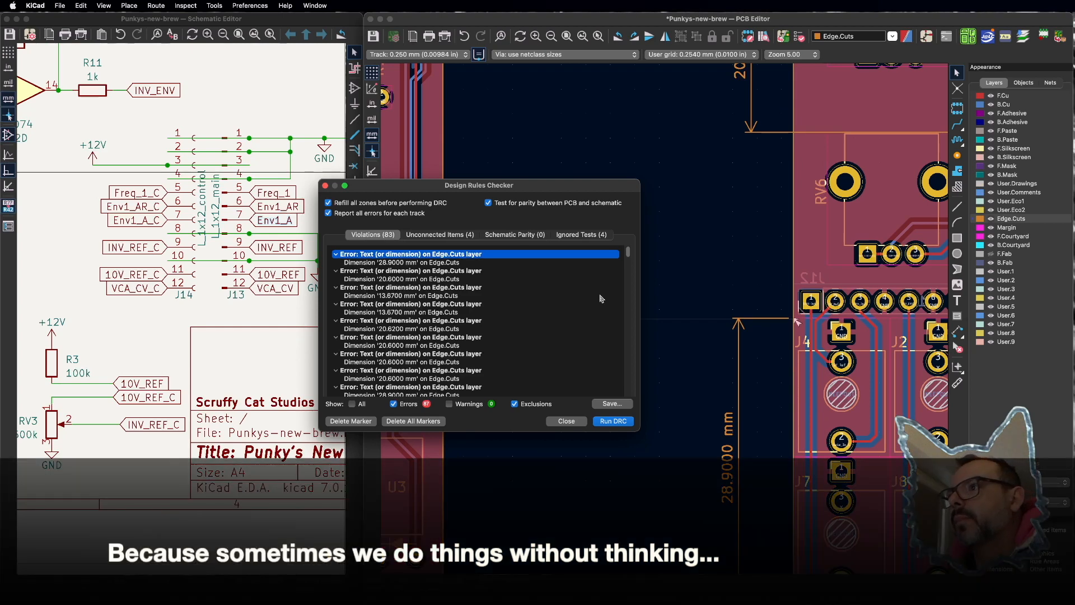
pyautogui.scroll(3, 797, 323)
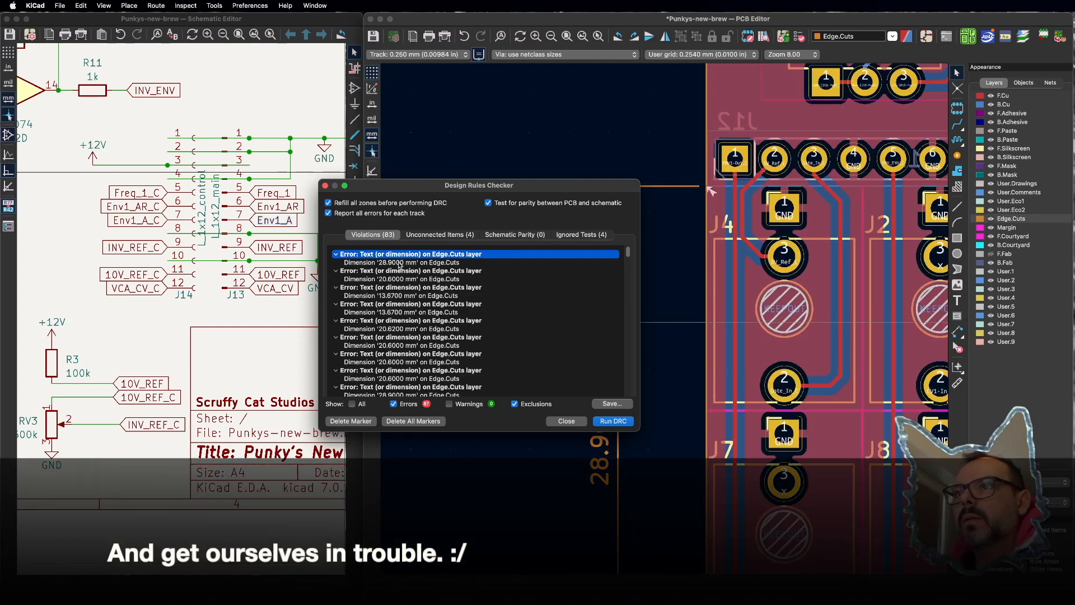
pyautogui.click(374, 263)
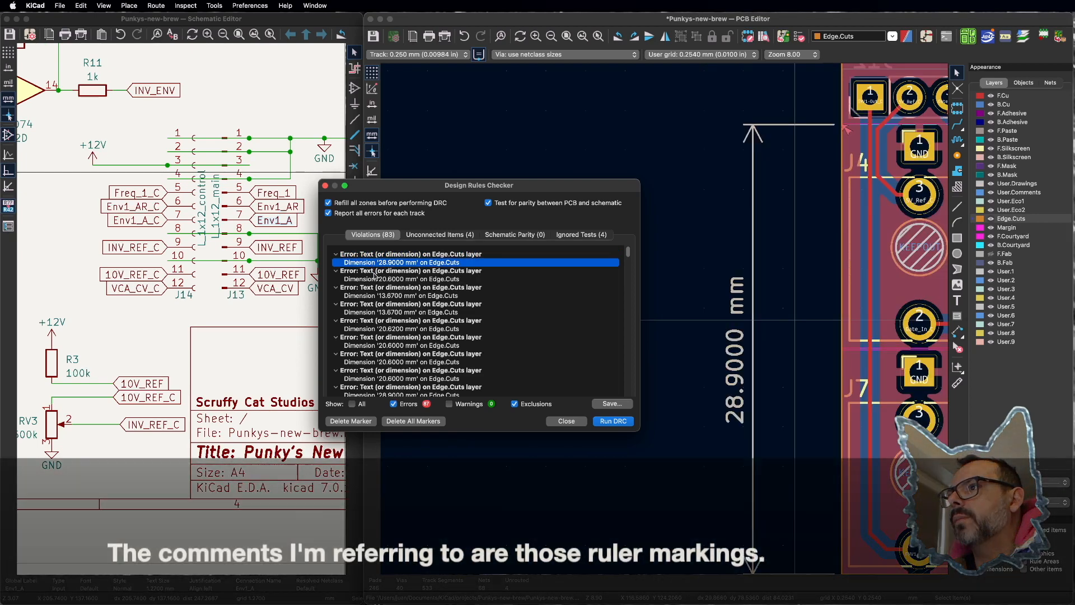
pyautogui.click(384, 279)
pyautogui.scroll(-1, 446, 289)
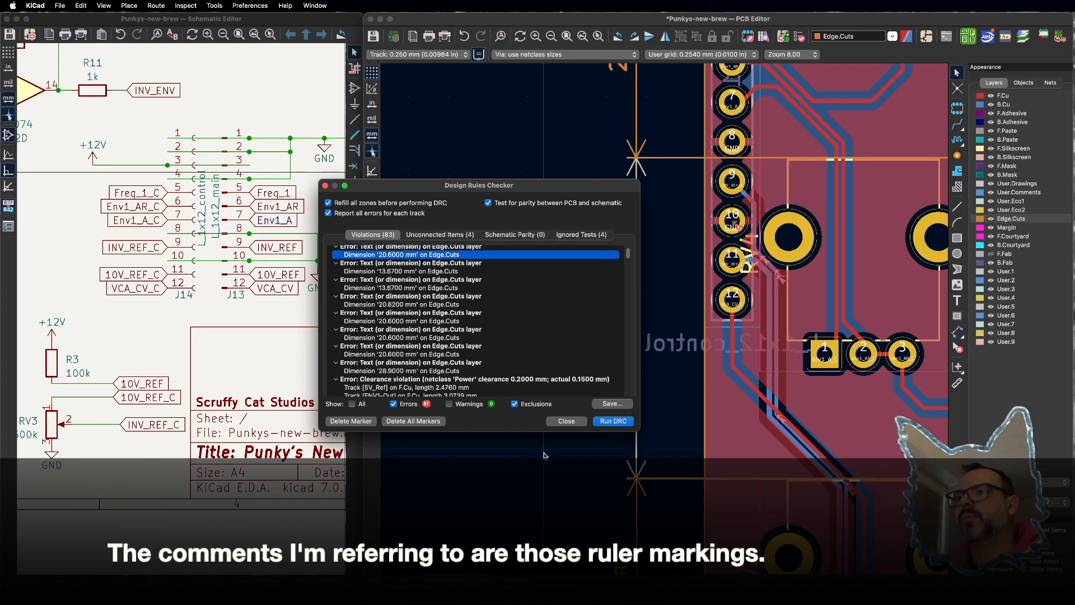
pyautogui.click(565, 422)
pyautogui.scroll(-6, 666, 322)
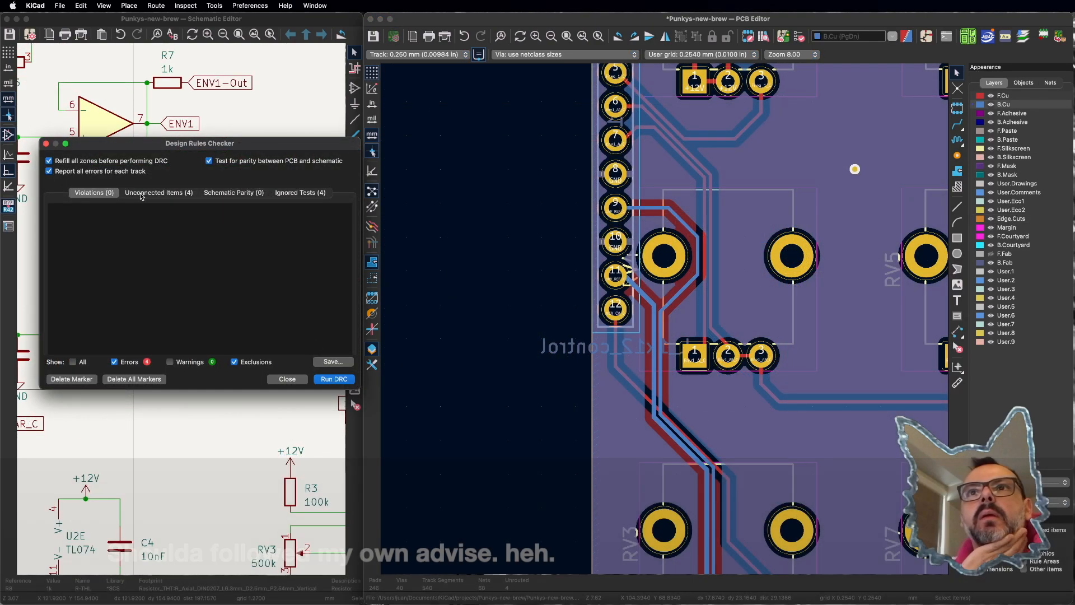
# Step: Examine each unconnected item from the design rules check, covering the +12V tracks, GND zones and the GND pads of J17 and J18
pyautogui.click(142, 194)
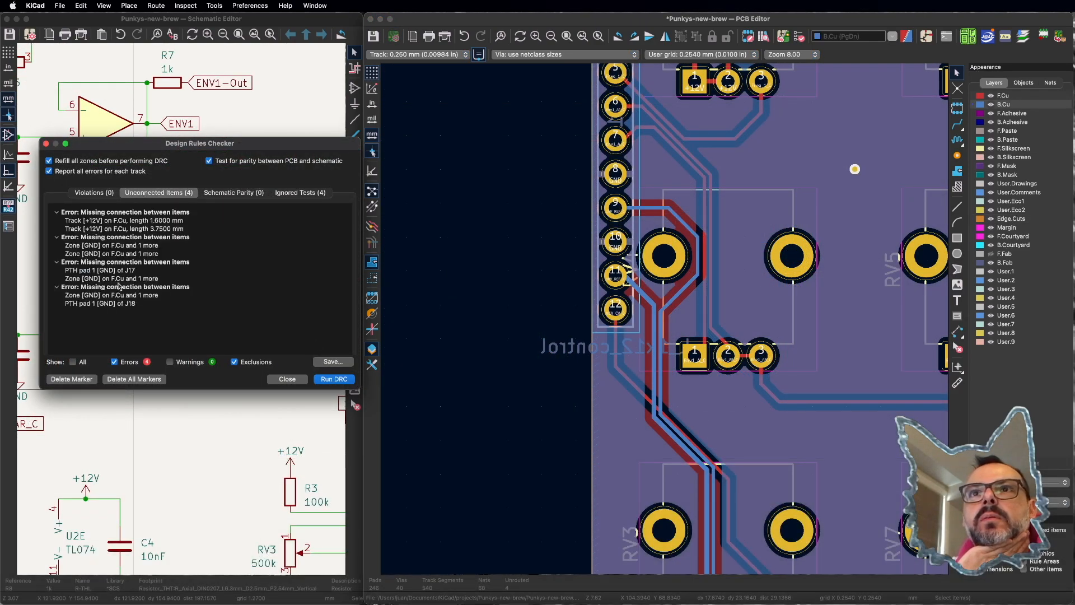
pyautogui.click(86, 221)
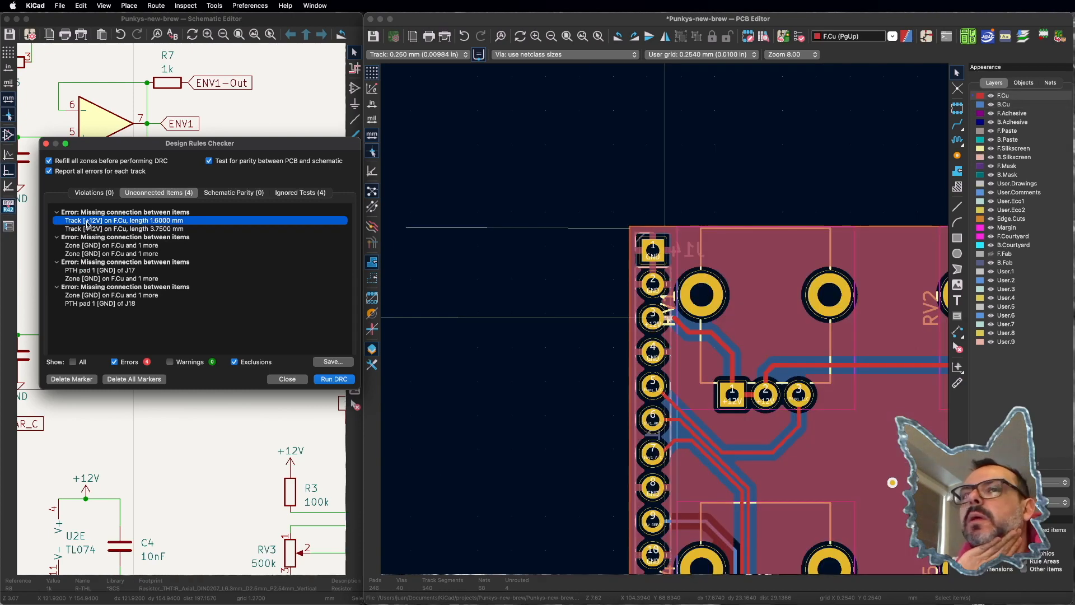
pyautogui.click(87, 229)
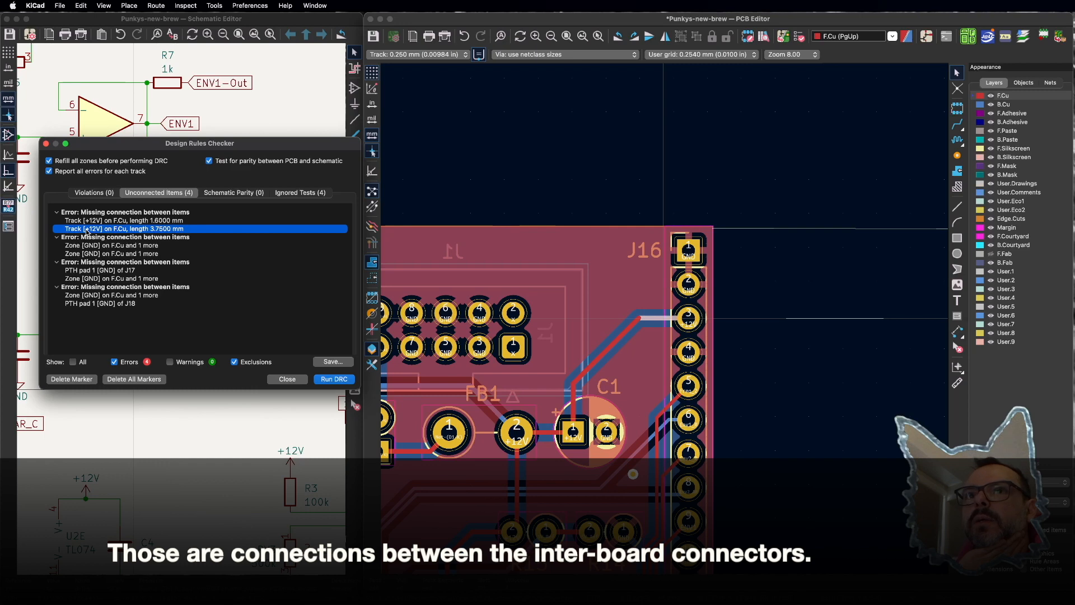
pyautogui.click(86, 236)
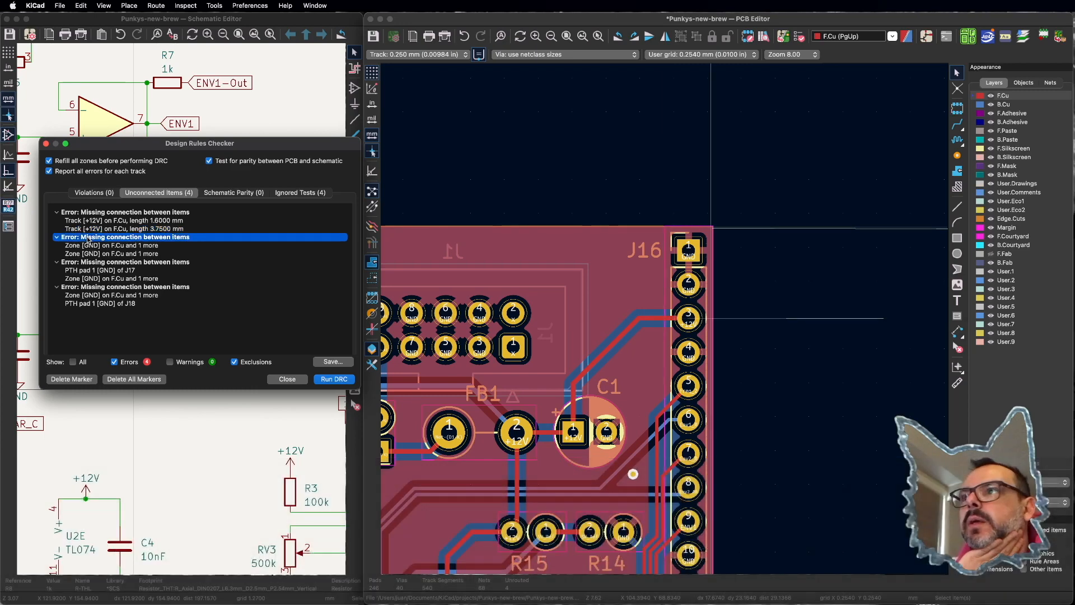
pyautogui.click(88, 253)
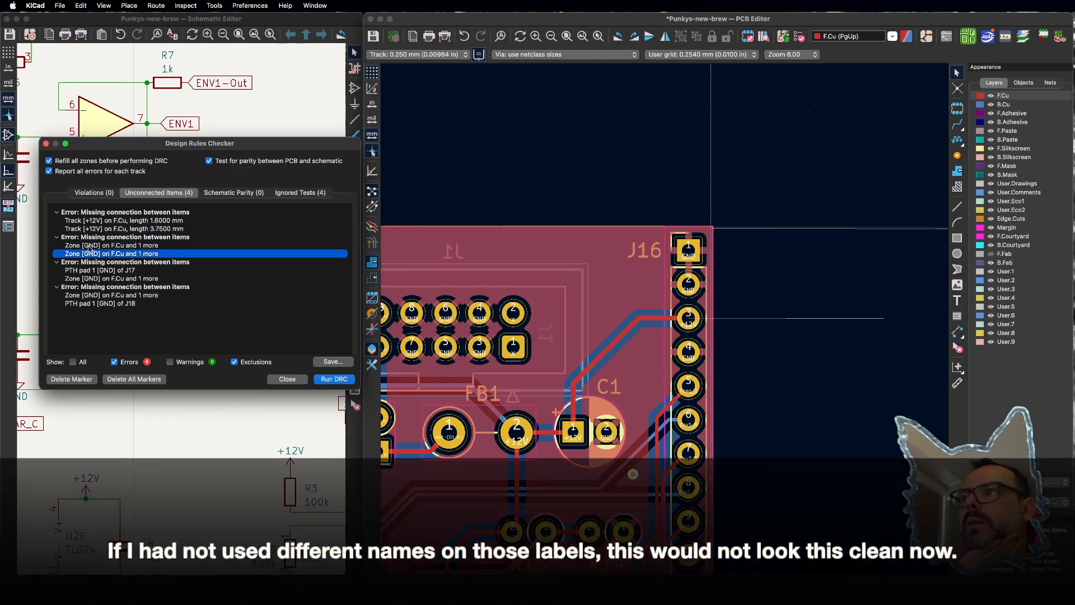
pyautogui.click(90, 246)
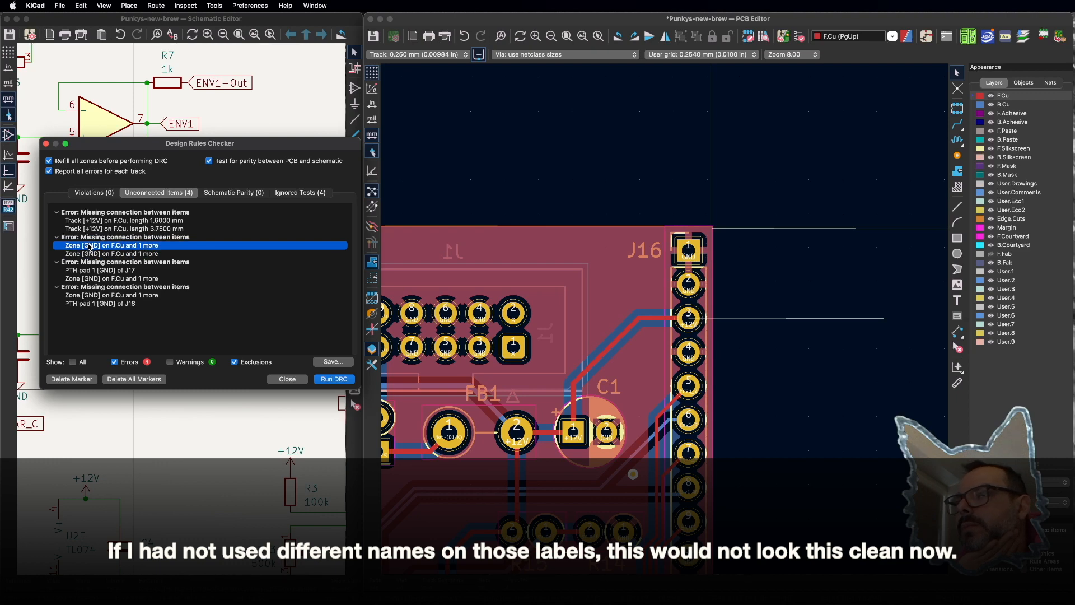
pyautogui.press('Up')
pyautogui.press('Down')
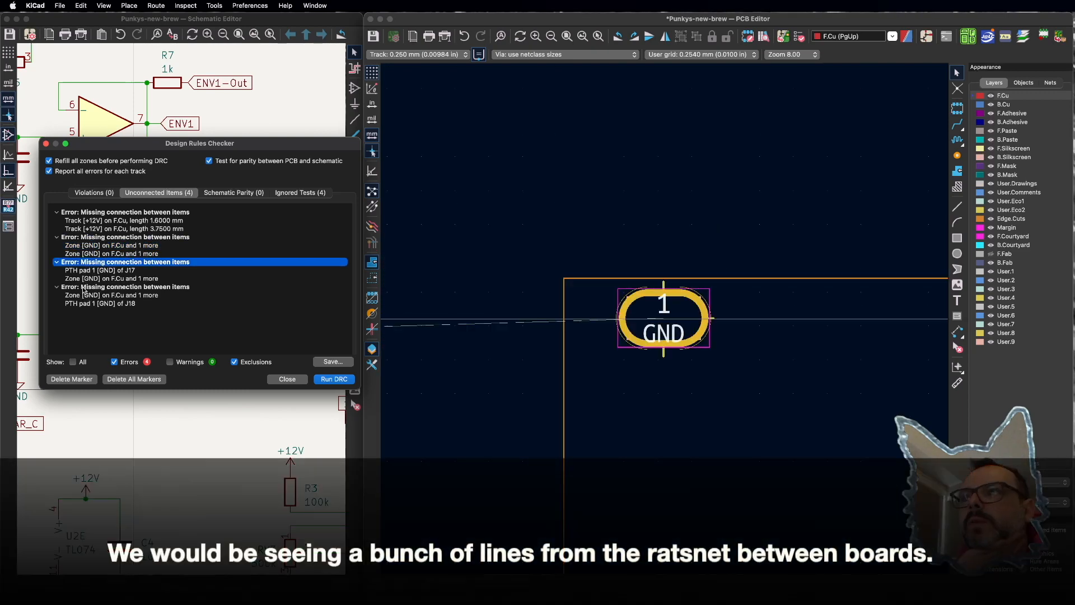
pyautogui.click(84, 288)
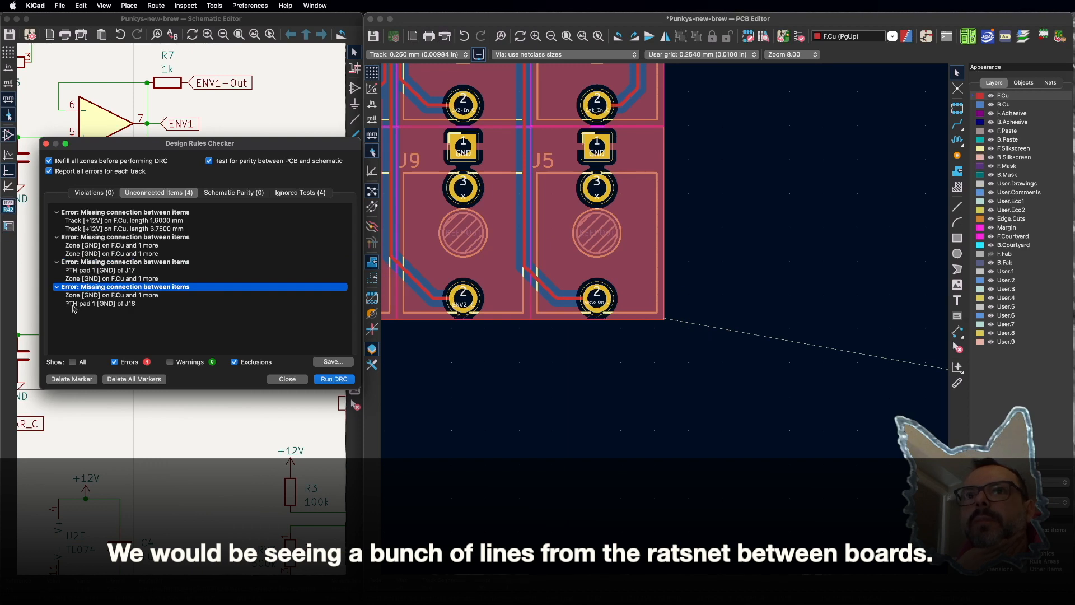
pyautogui.click(81, 295)
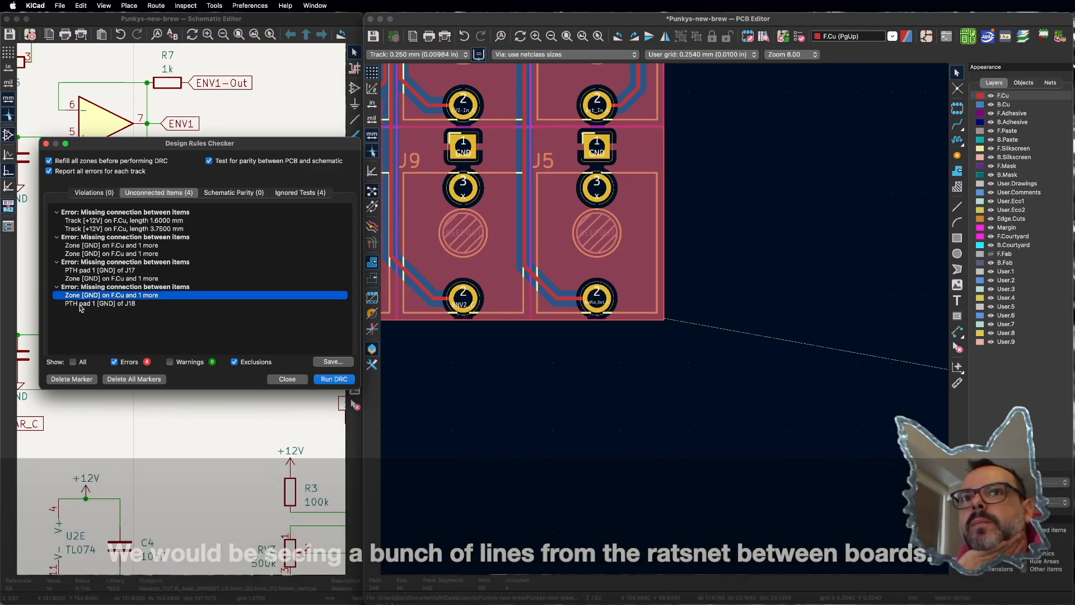
pyautogui.click(81, 304)
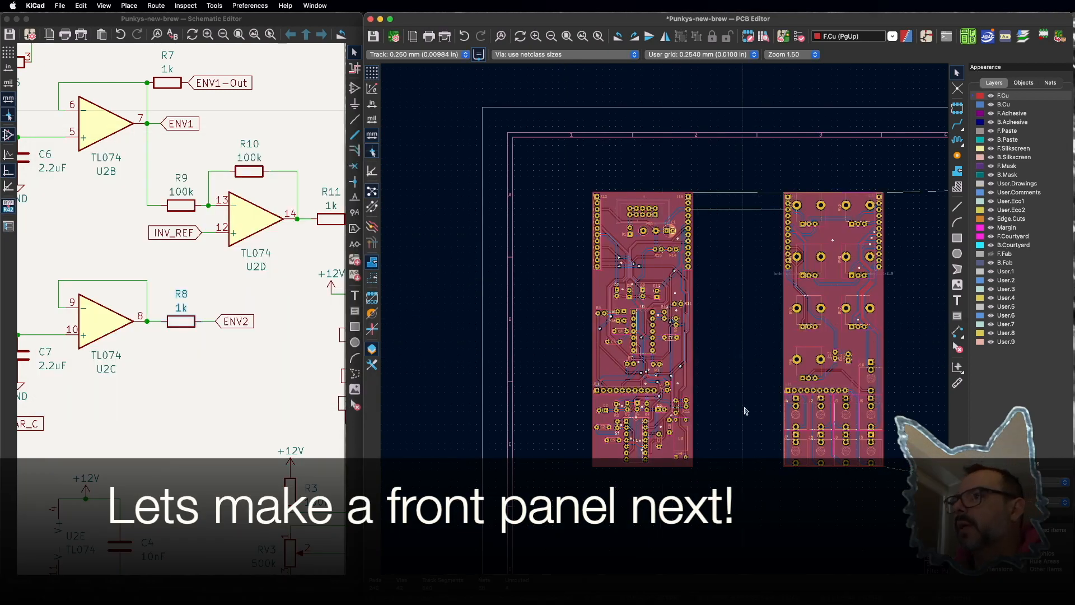
# Step: Show the F.Fab layer so that the footprint graphics on the control board can be used as references
pyautogui.scroll(-3, 732, 319)
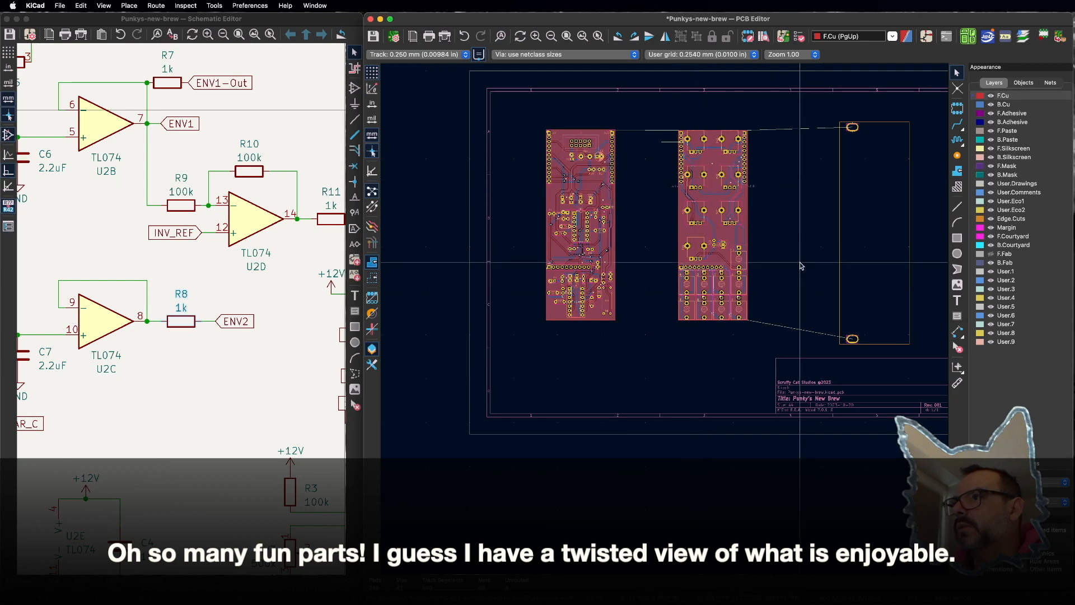
pyautogui.scroll(2, 689, 188)
pyautogui.scroll(-1, 665, 323)
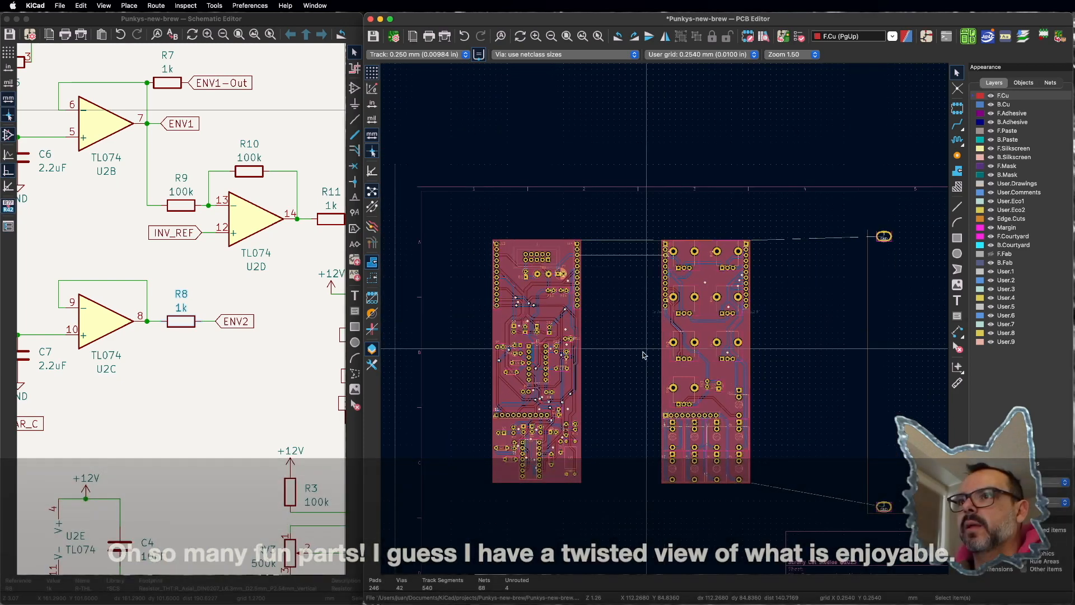
pyautogui.scroll(1, 478, 390)
pyautogui.scroll(2, 915, 275)
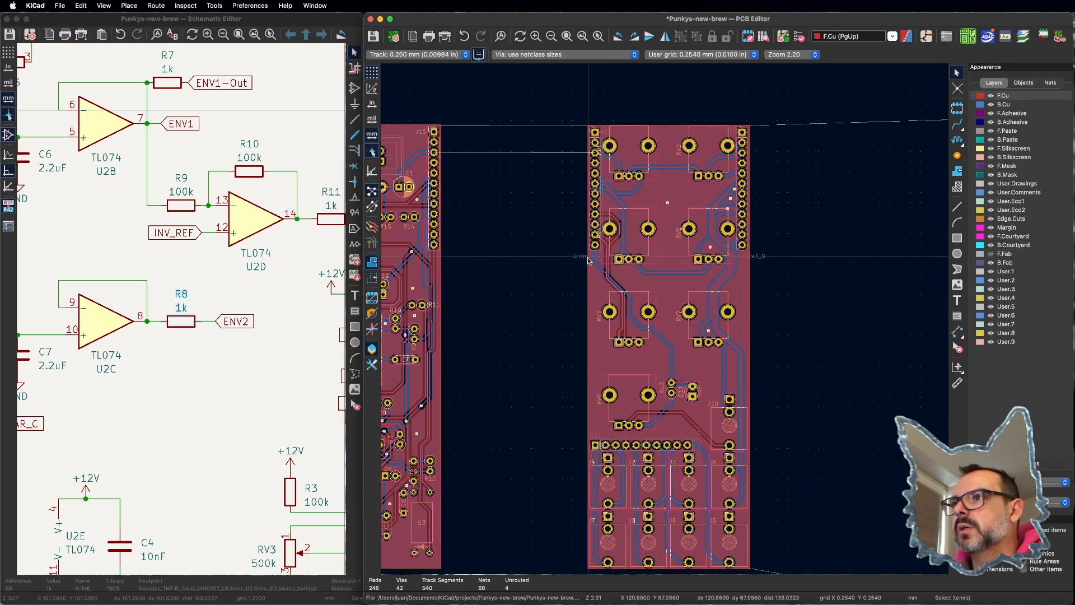
pyautogui.scroll(4, 623, 264)
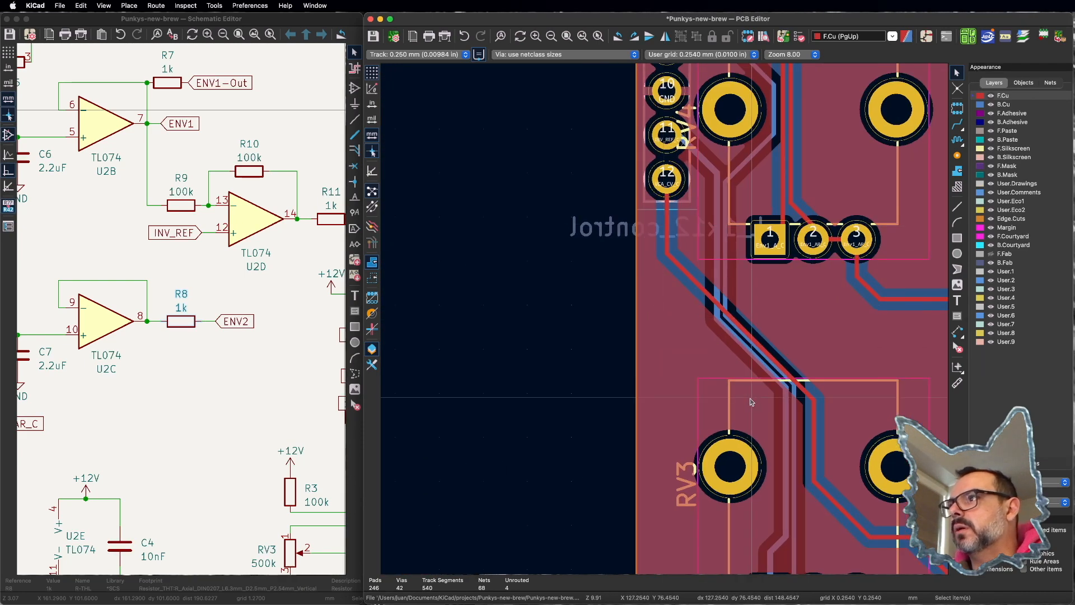
pyautogui.click(992, 254)
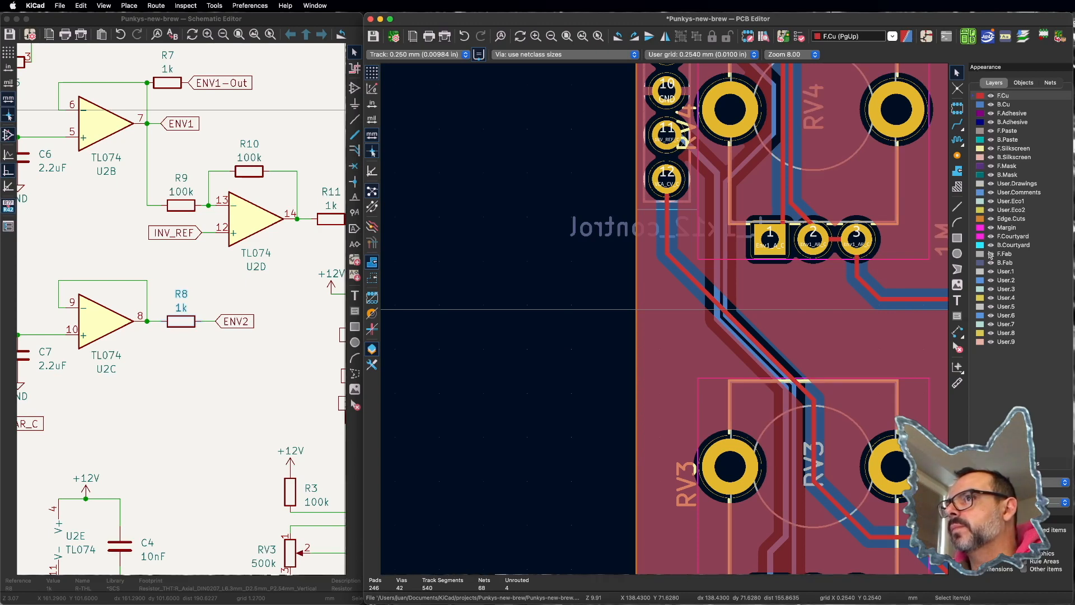
# Step: Make User.7 the active layer
pyautogui.scroll(-4, 666, 322)
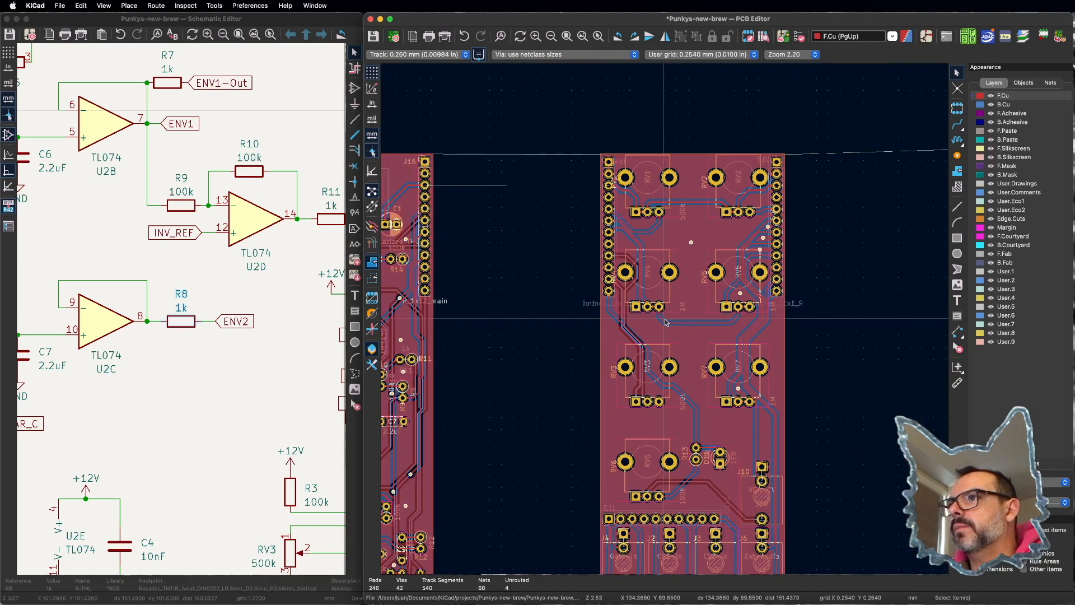
pyautogui.scroll(-2, 666, 322)
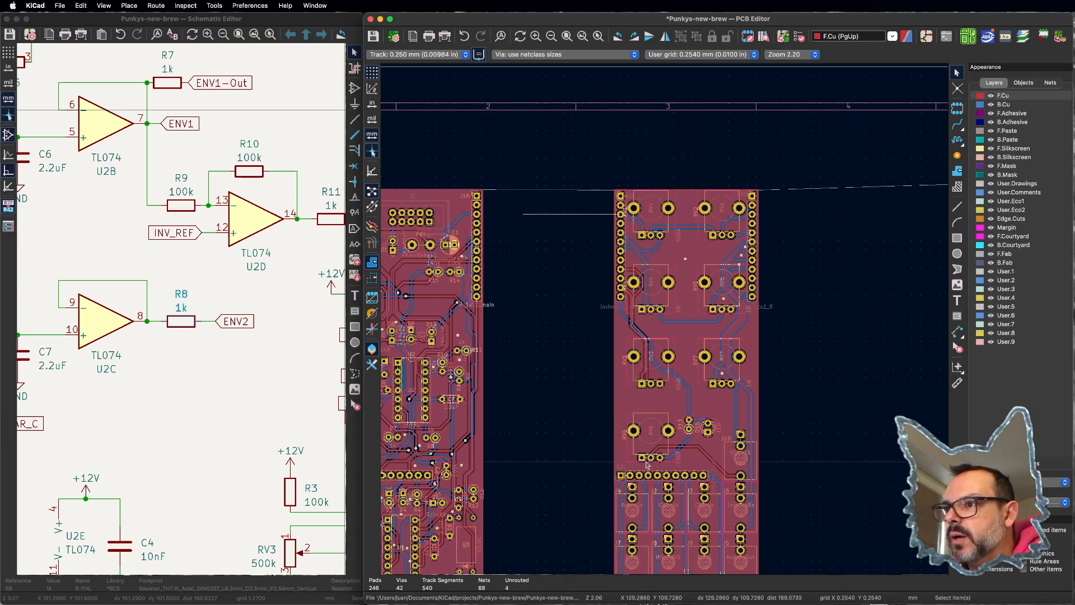
pyautogui.scroll(-1, 838, 476)
pyautogui.scroll(1, 666, 322)
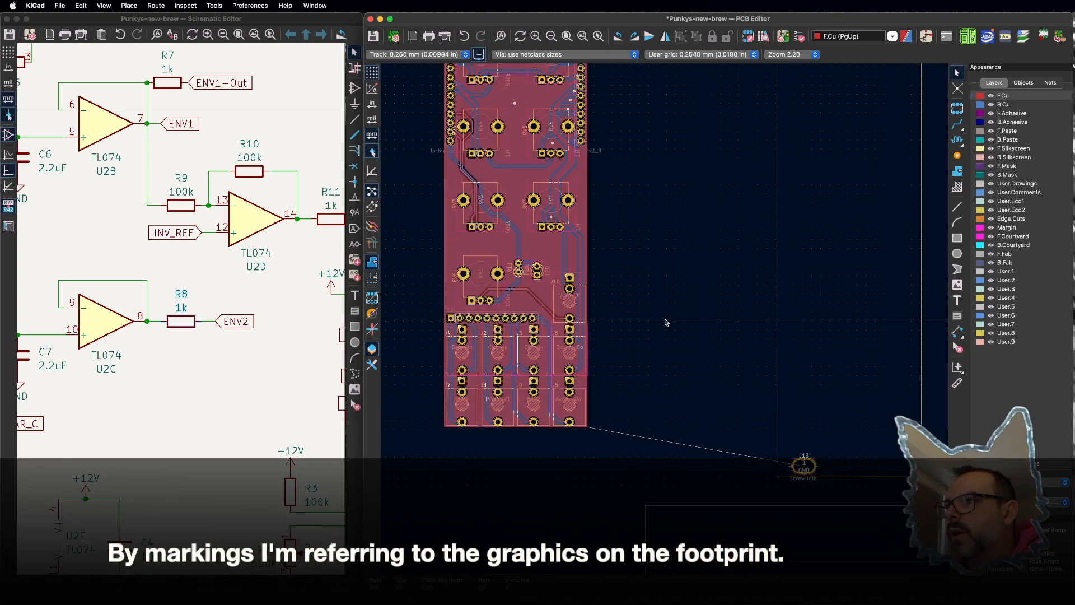
pyautogui.scroll(1, 675, 322)
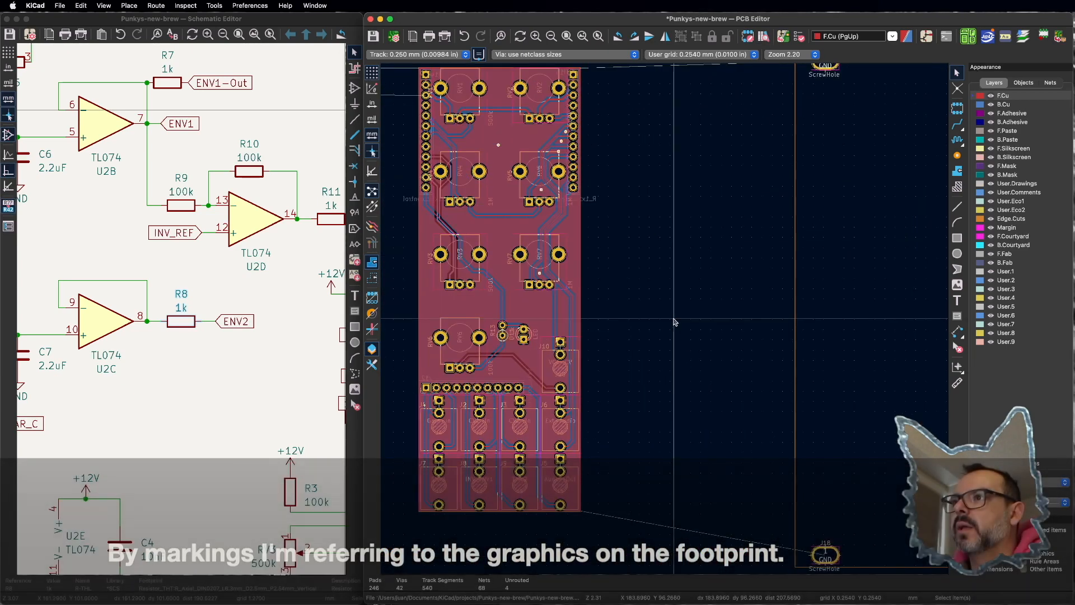
pyautogui.scroll(1, 674, 322)
pyautogui.scroll(-2, 664, 320)
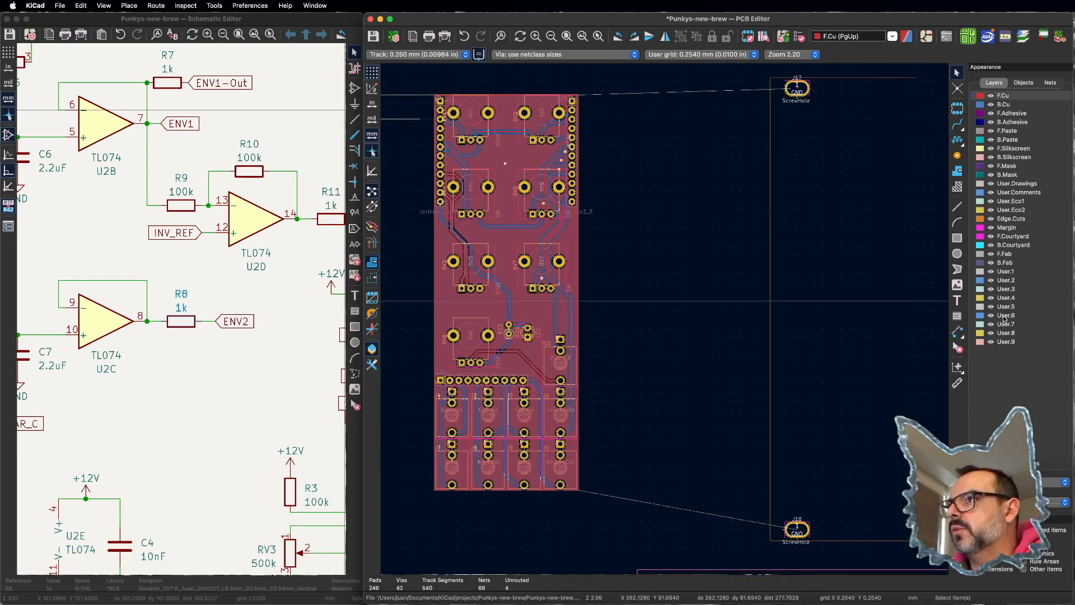
pyautogui.click(1005, 325)
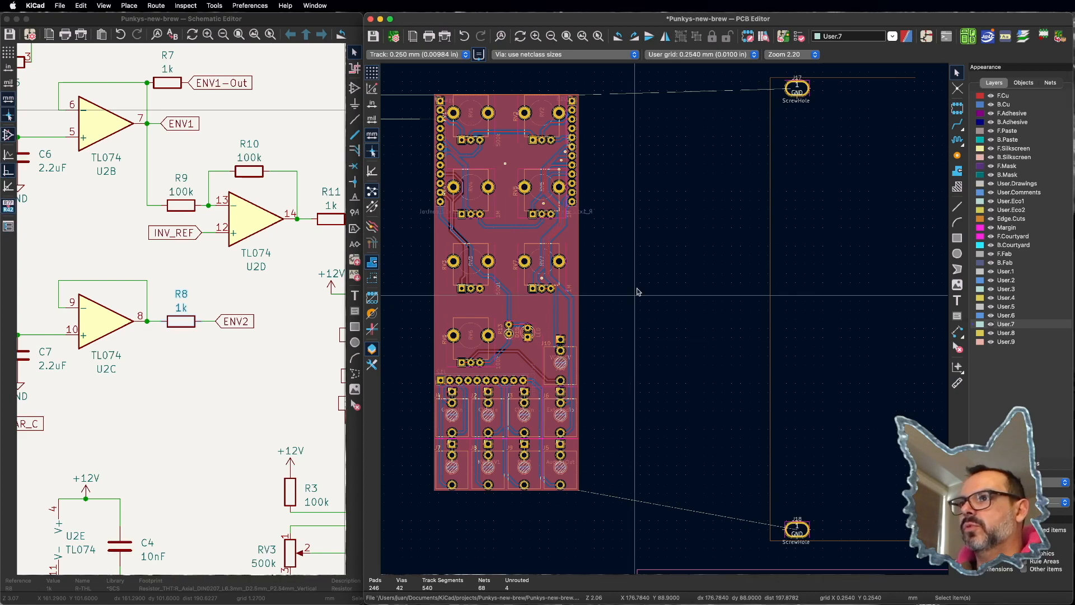
pyautogui.scroll(-2, 666, 323)
pyautogui.scroll(2, 667, 323)
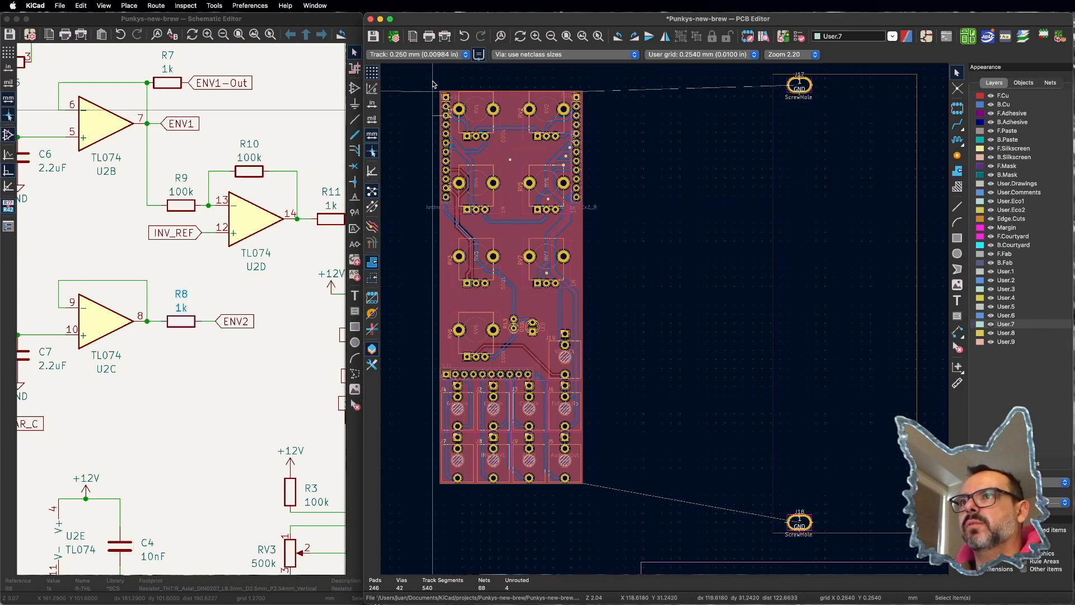
pyautogui.scroll(-2, 433, 84)
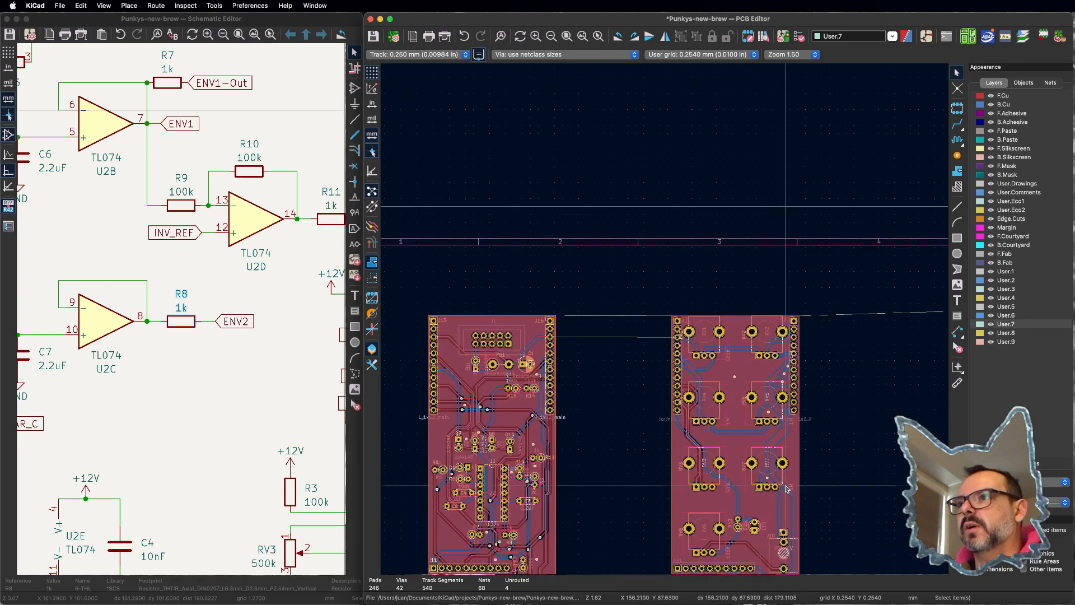
pyautogui.scroll(-1, 791, 491)
pyautogui.scroll(1, 598, 251)
pyautogui.scroll(1, 706, 444)
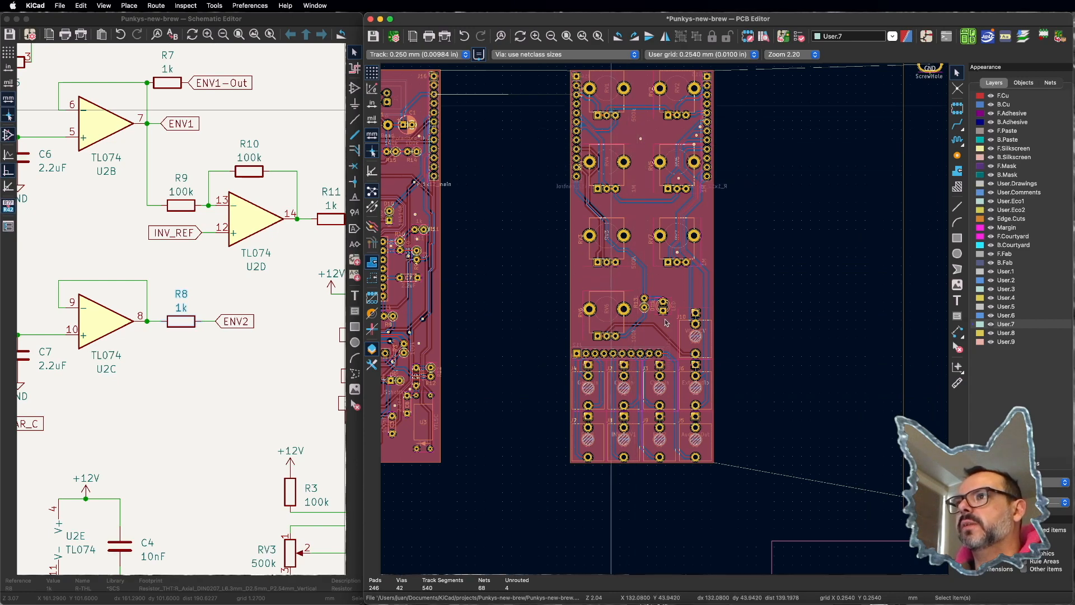
# Step: Hide the F.Cu and B.Cu layers and draw a User.7 rectangle about 40.1 × 110 mm around the control board outline
pyautogui.scroll(2, 638, 187)
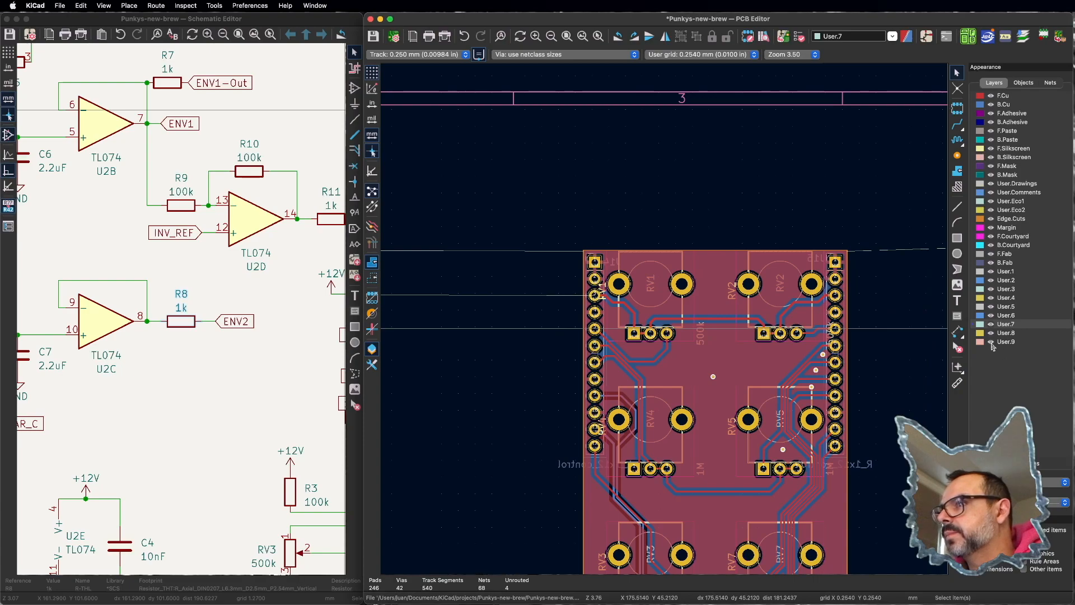
pyautogui.click(990, 96)
pyautogui.click(990, 104)
pyautogui.scroll(-5, 665, 318)
pyautogui.click(957, 238)
pyautogui.click(665, 318)
pyautogui.click(759, 533)
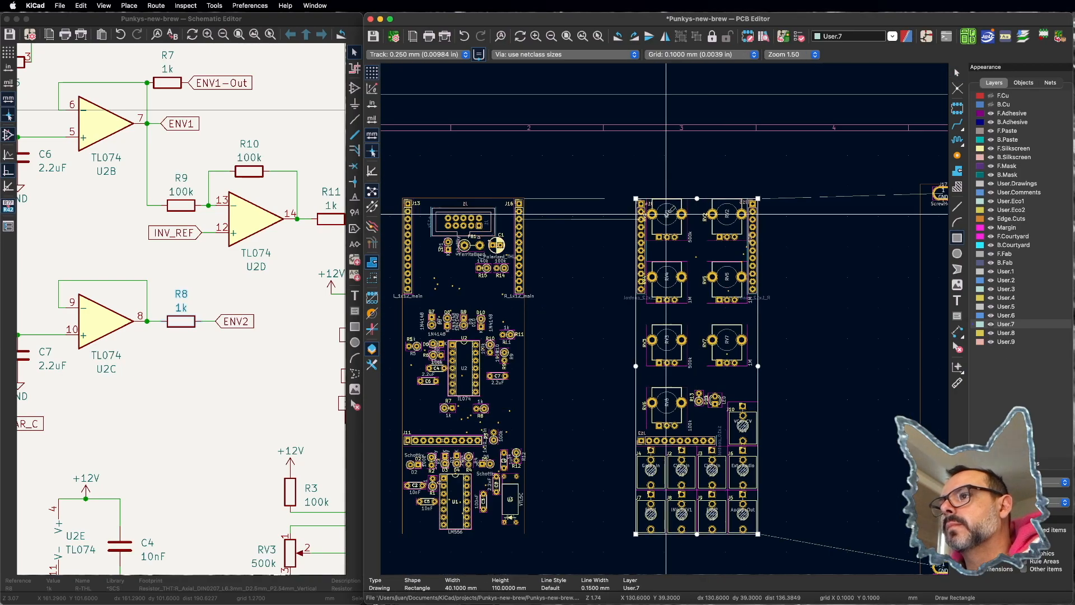
# Step: Draw User.7 anchor rectangles with their corners on the centres of the control board's potentiometers
pyautogui.scroll(10, 670, 317)
pyautogui.click(670, 317)
pyautogui.scroll(-8, 670, 317)
pyautogui.scroll(8, 665, 318)
pyautogui.click(675, 325)
pyautogui.scroll(-8, 665, 318)
pyautogui.moveTo(600, 228); pyautogui.dragTo(751, 317)
pyautogui.scroll(7, 664, 318)
pyautogui.scroll(-7, 665, 318)
pyautogui.scroll(8, 776, 256)
# Step: Draw a User.7 circle centred on a potentiometer and duplicate it onto the other potentiometer centres
pyautogui.click(957, 253)
pyautogui.click(665, 316)
pyautogui.click(801, 379)
pyautogui.press('super+d')
pyautogui.click(665, 317)
pyautogui.click(691, 324)
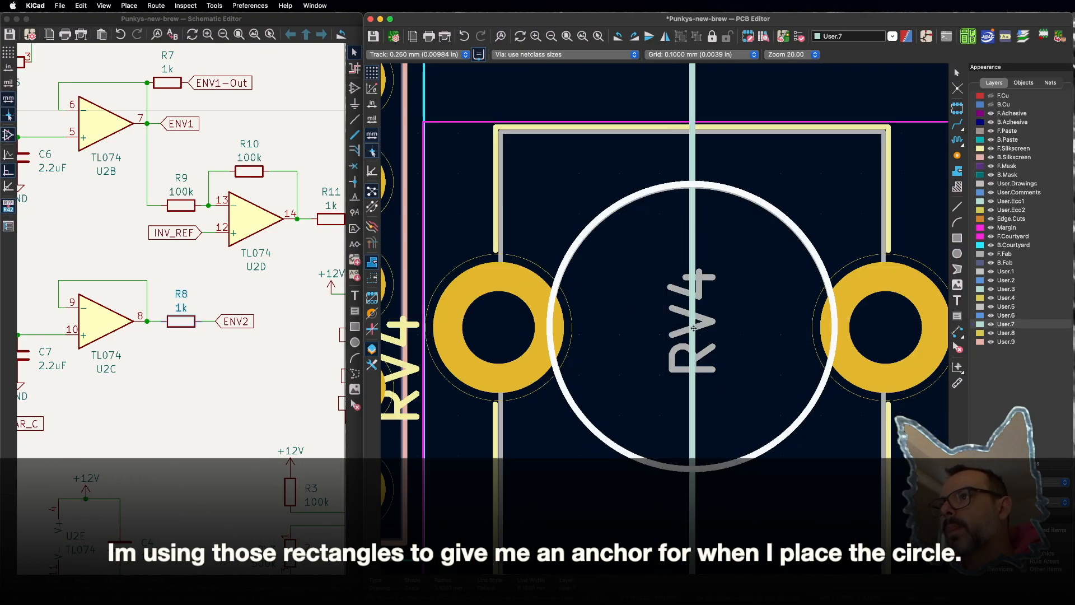
pyautogui.scroll(-5, 664, 318)
pyautogui.press('super+d')
pyautogui.click(489, 494)
# Step: Dimension the diameter of the guide circle on RV6
pyautogui.scroll(5, 483, 482)
pyautogui.click(957, 332)
pyautogui.click(571, 362)
pyautogui.click(804, 362)
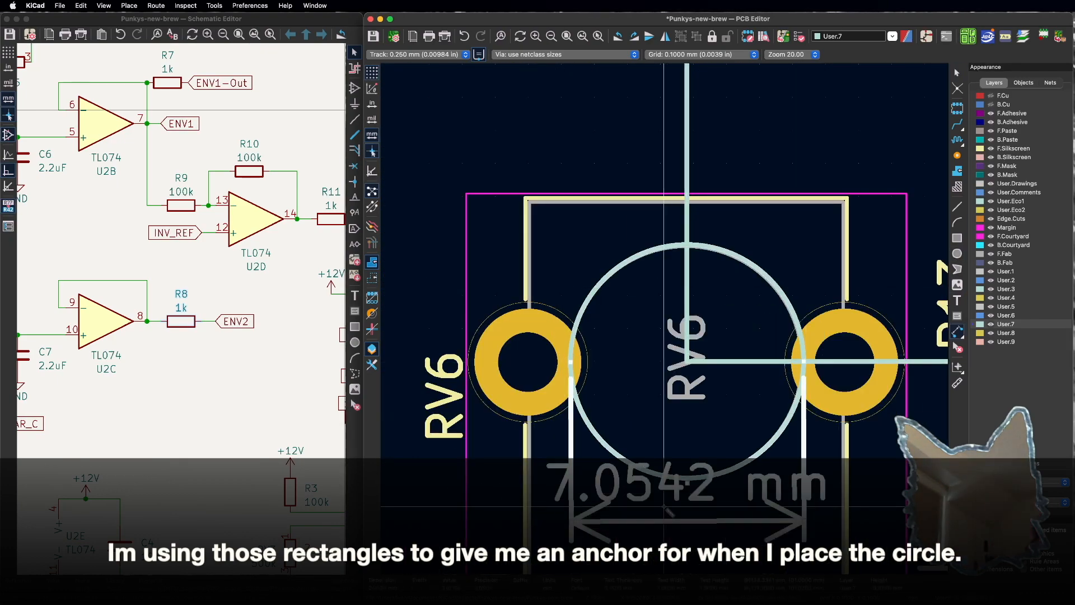
pyautogui.scroll(-8, 664, 507)
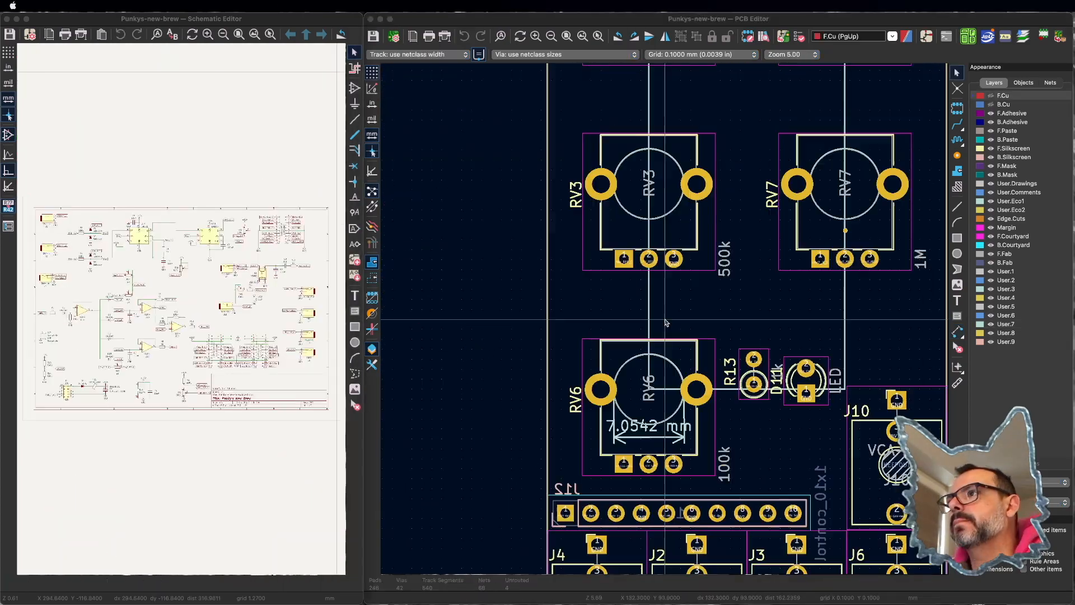
# Step: Make User.7 the active layer and draw guide lines linking component centres on the control board
pyautogui.scroll(-4, 665, 318)
pyautogui.scroll(4, 664, 319)
pyautogui.click(1006, 324)
pyautogui.click(957, 207)
pyautogui.click(664, 318)
pyautogui.scroll(5, 665, 318)
pyautogui.click(642, 329)
pyautogui.scroll(-6, 664, 318)
pyautogui.scroll(6, 665, 319)
pyautogui.click(665, 319)
# Step: Edit the User.7 guide circle around a control board potentiometer
pyautogui.scroll(-8, 664, 318)
pyautogui.click(586, 180)
pyautogui.doubleClick(698, 339)
pyautogui.click(589, 354)
pyautogui.scroll(-6, 664, 318)
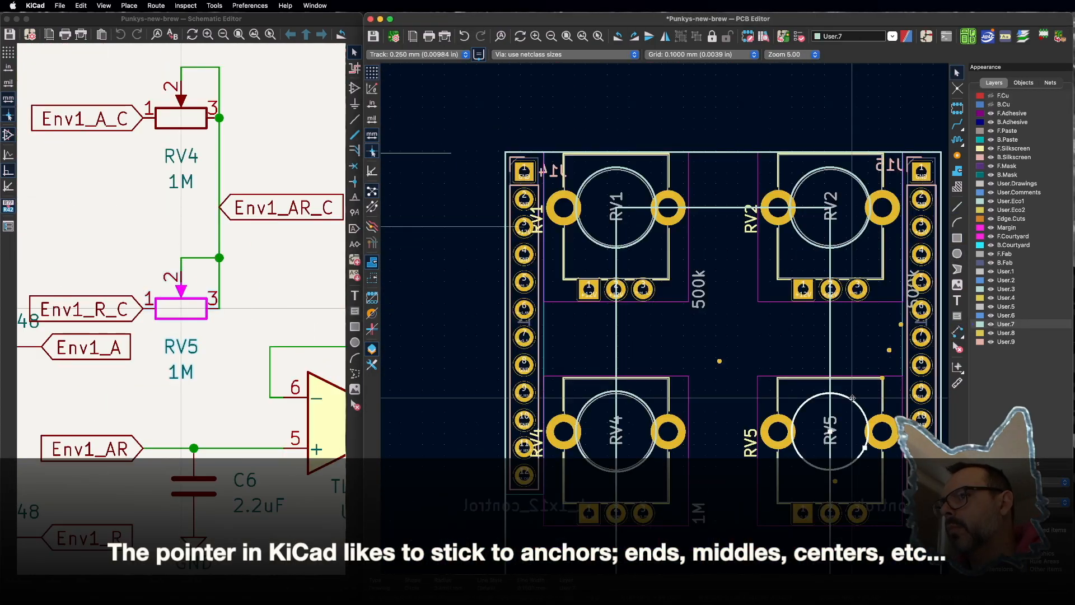
# Step: Make Edge.Cuts the active layer and create a hole of 3.7 mm radius on the panel's guide centre
pyautogui.scroll(4, 664, 318)
pyautogui.scroll(4, 665, 318)
pyautogui.scroll(-10, 665, 319)
pyautogui.click(991, 218)
pyautogui.scroll(4, 665, 318)
pyautogui.scroll(8, 672, 314)
pyautogui.click(1010, 219)
pyautogui.scroll(6, 637, 332)
pyautogui.scroll(-6, 637, 331)
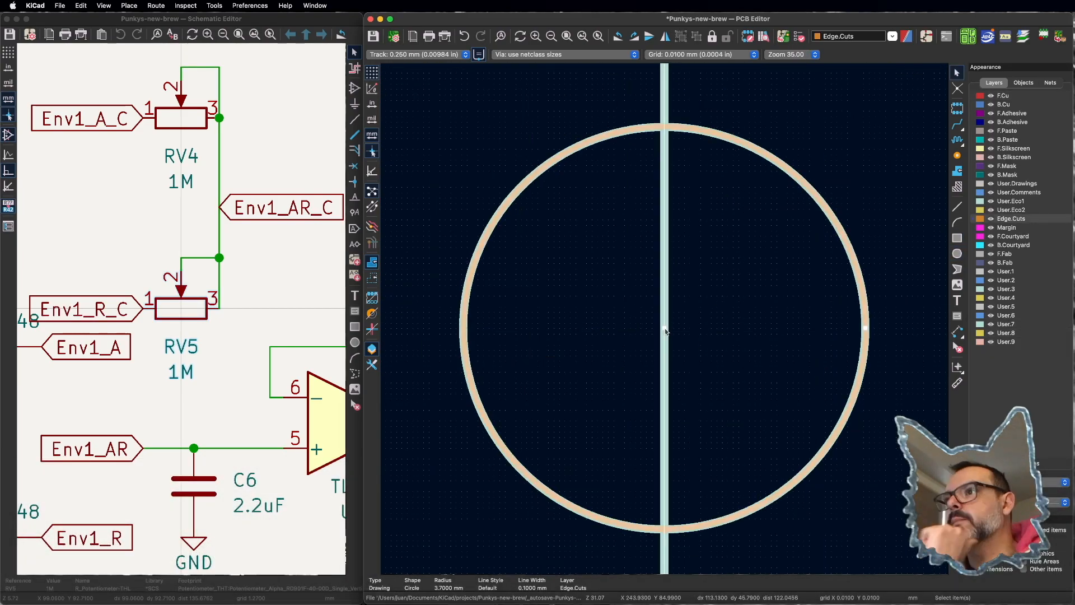
# Step: Place further Edge.Cuts hole circles on the remaining guide centres of the front panel
pyautogui.click(625, 315)
pyautogui.click(812, 314)
pyautogui.scroll(-5, 665, 318)
pyautogui.click(665, 318)
pyautogui.scroll(5, 664, 318)
# Step: Outline a filled copper zone on F.Cu along the front panel's edges and view the board in 3D
pyautogui.scroll(-10, 665, 318)
pyautogui.click(1003, 95)
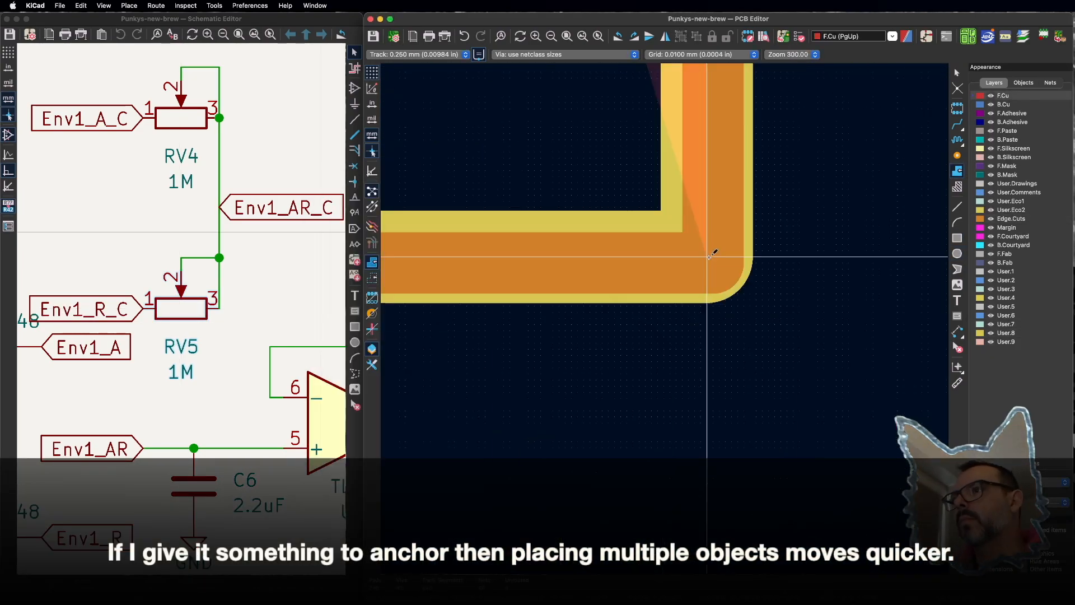
pyautogui.hotkey('alt', '3')
# Step: On User.6, add an offset dimension of about 5.02 mm below a panel hole and draw a guide rectangle about 19.8 × 5 mm
pyautogui.click(1006, 315)
pyautogui.scroll(4, 665, 318)
pyautogui.click(957, 332)
pyautogui.click(665, 318)
pyautogui.click(665, 377)
pyautogui.click(957, 238)
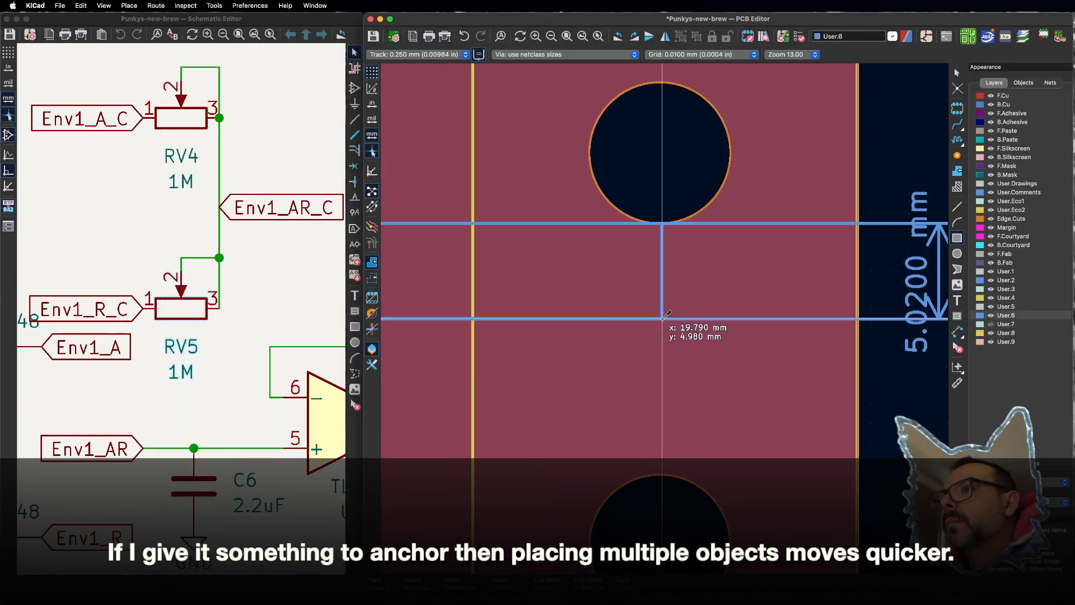
pyautogui.scroll(6, 665, 318)
pyautogui.scroll(-7, 665, 318)
# Step: Add the label "Freq 1" on F.Silkscreen below the first panel hole and choose its font
pyautogui.click(1013, 148)
pyautogui.click(957, 300)
pyautogui.click(665, 313)
pyautogui.write('Freq 1')
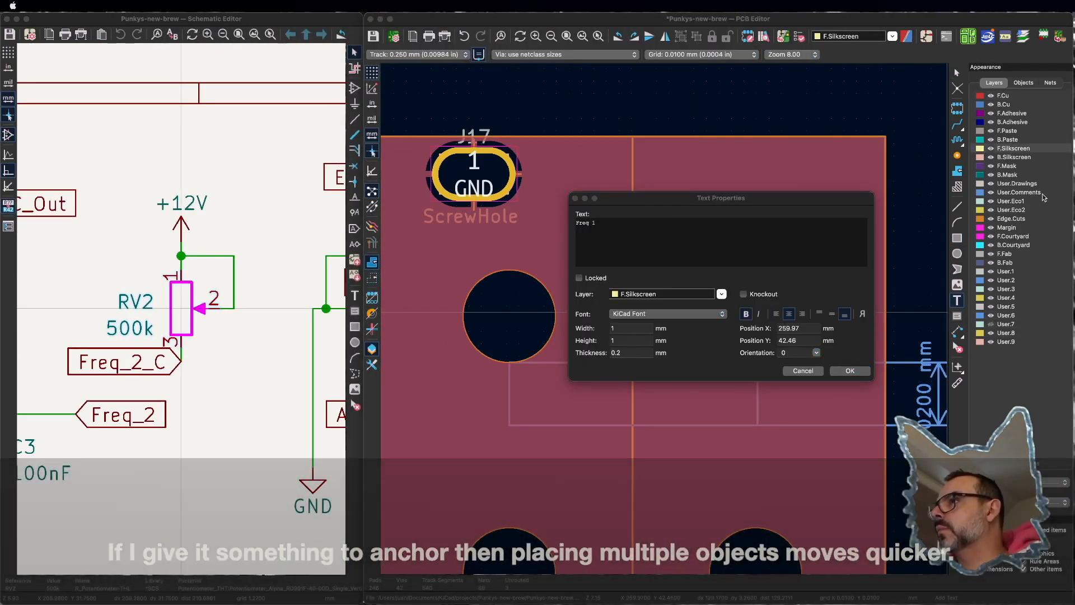
pyautogui.click(668, 314)
pyautogui.click(850, 371)
# Step: Add the knob labels "freq 2", "env1 attack", "env1 release" and "env1 inv offset" at the guide rectangles on the panel
pyautogui.write('freq 2')
pyautogui.click(850, 371)
pyautogui.write('env1 attackenv1 releaseenv1 inv offset')
pyautogui.click(549, 290)
pyautogui.click(502, 338)
pyautogui.scroll(5, 665, 318)
pyautogui.scroll(8, 664, 318)
# Step: Add the jack labels "vca cv" and "audio out" and duplicate the label for the other jack holes
pyautogui.click(665, 318)
pyautogui.click(561, 356)
pyautogui.write('vca cvaudio out')
pyautogui.hotkey('ctrl', 'd')
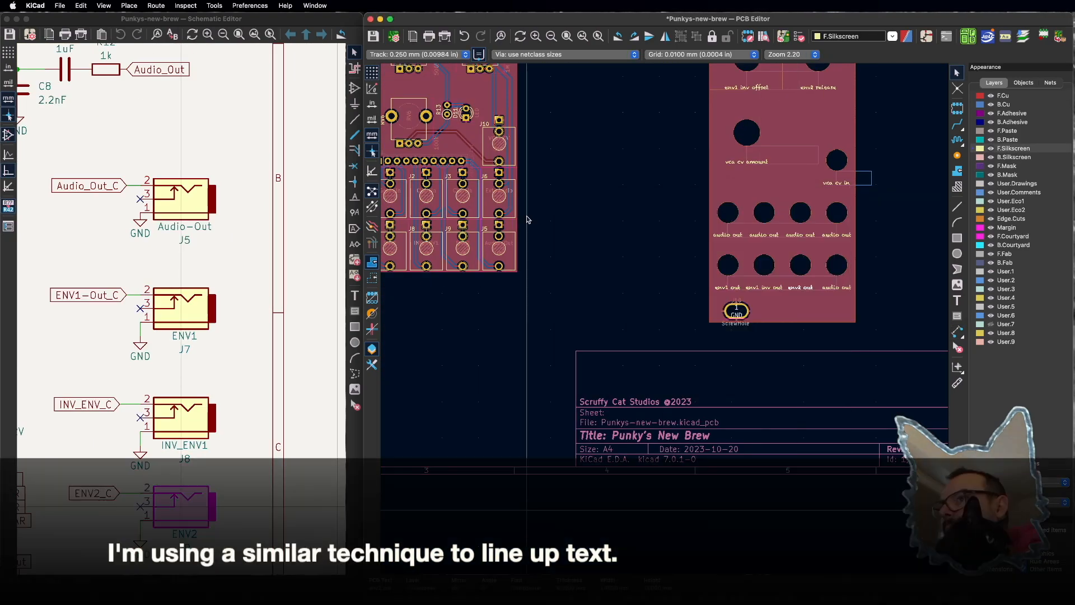
# Step: Relabel the jack rows gate, freak1, freak2, ext-audio, env1, env1 inv, env2 and bleeppy, and frame the output row on F.Mask
pyautogui.scroll(3, 773, 301)
pyautogui.scroll(4, 665, 321)
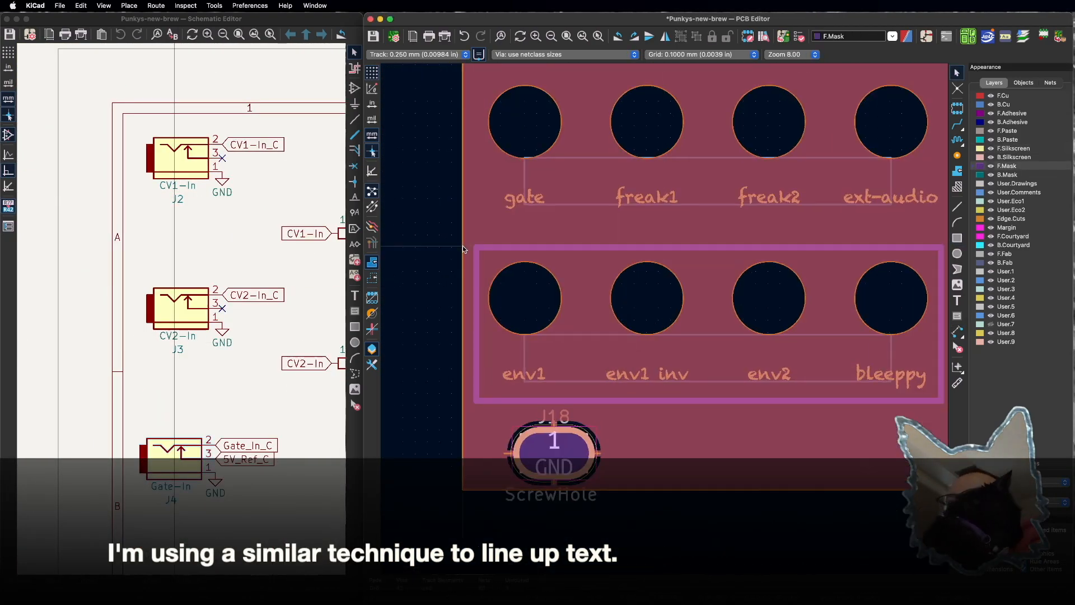
pyautogui.scroll(-6, 664, 321)
pyautogui.doubleClick(714, 441)
pyautogui.click(850, 371)
pyautogui.scroll(-3, 650, 187)
pyautogui.scroll(5, 649, 359)
pyautogui.click(959, 300)
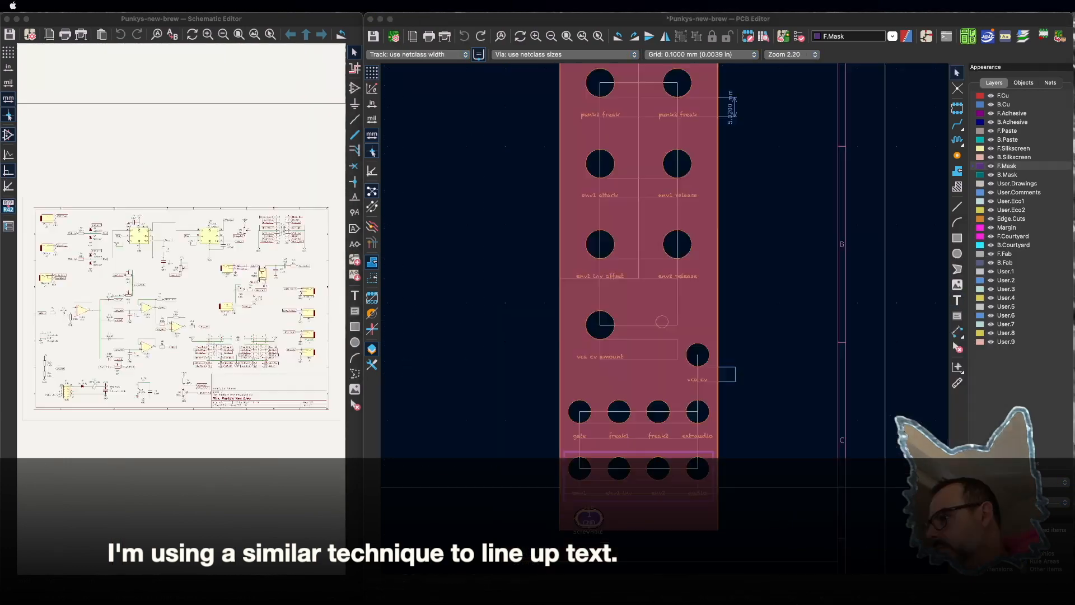
# Step: Change the font of the front panel's text labels
pyautogui.scroll(5, 665, 322)
pyautogui.doubleClick(762, 273)
pyautogui.click(850, 371)
pyautogui.click(667, 314)
pyautogui.click(850, 371)
# Step: Add the title text "Punky's" to the lower part of the front panel and choose its font
pyautogui.scroll(-5, 665, 322)
pyautogui.click(957, 300)
pyautogui.write("Punky's")
pyautogui.click(667, 314)
pyautogui.click(850, 371)
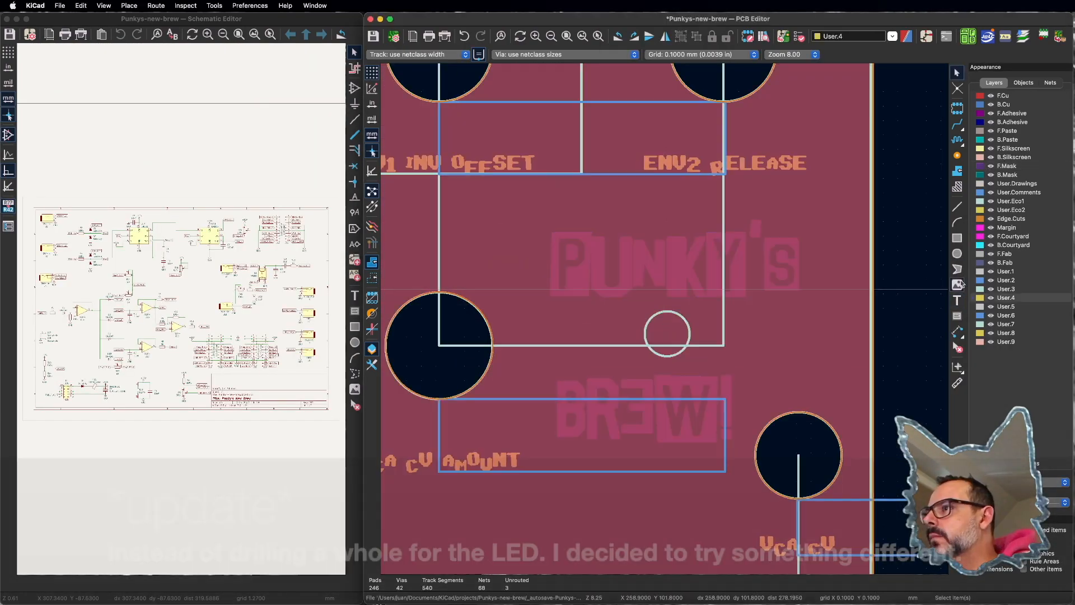
# Step: Add the text "-NEW-" on User.4 between the title words in the Punk Rock Handwriting font
pyautogui.click(957, 300)
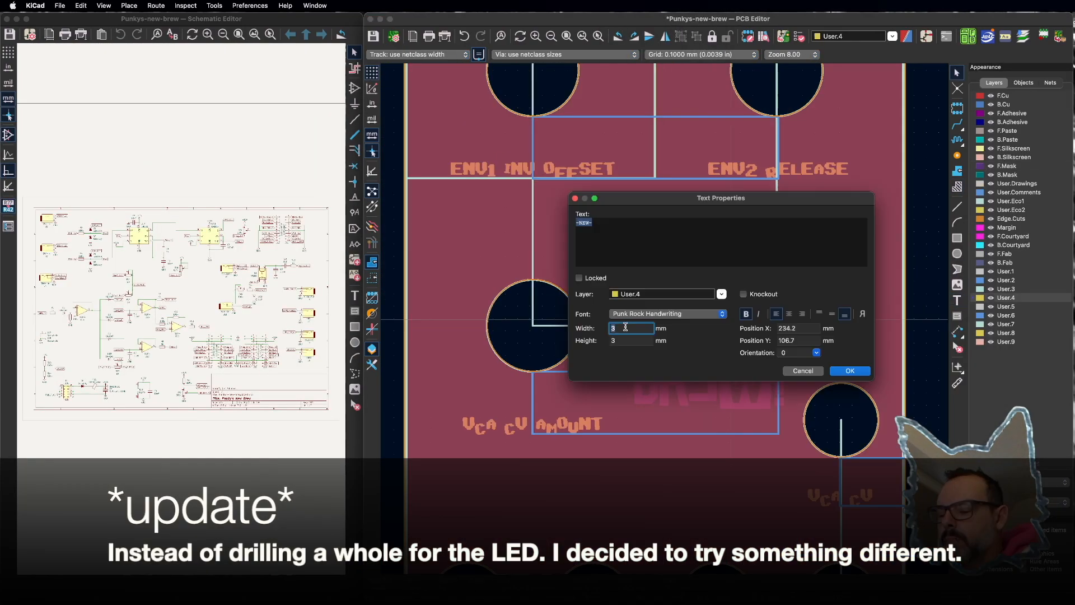
pyautogui.write('NEW')
pyautogui.click(845, 370)
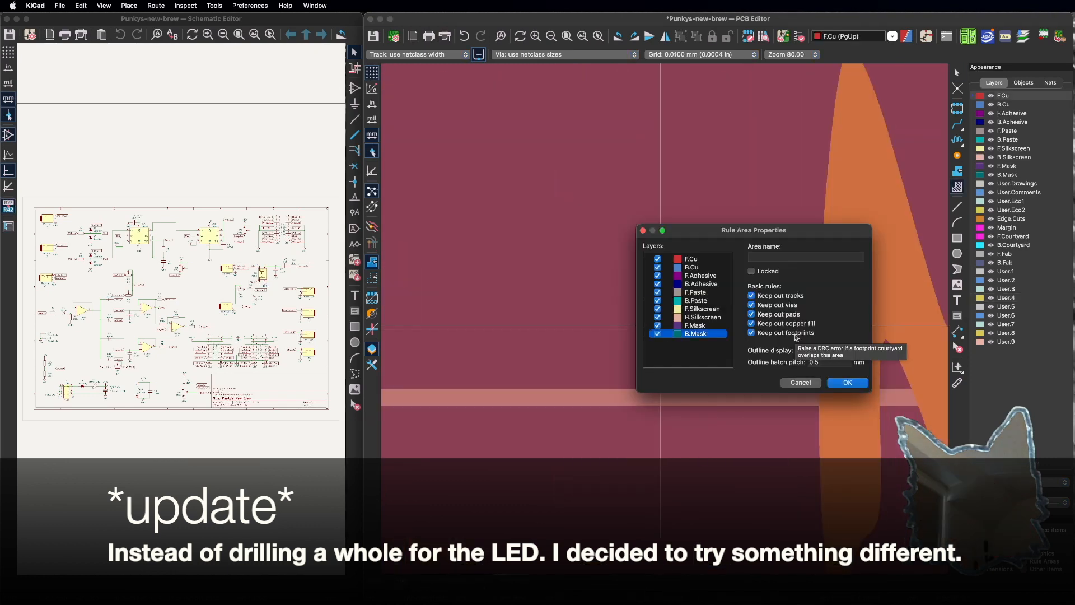
# Step: Trace a rule area around the NEW lettering on all listed layers, with every keep-out rule except copper fill enabled
pyautogui.press('Return')
pyautogui.click(751, 348)
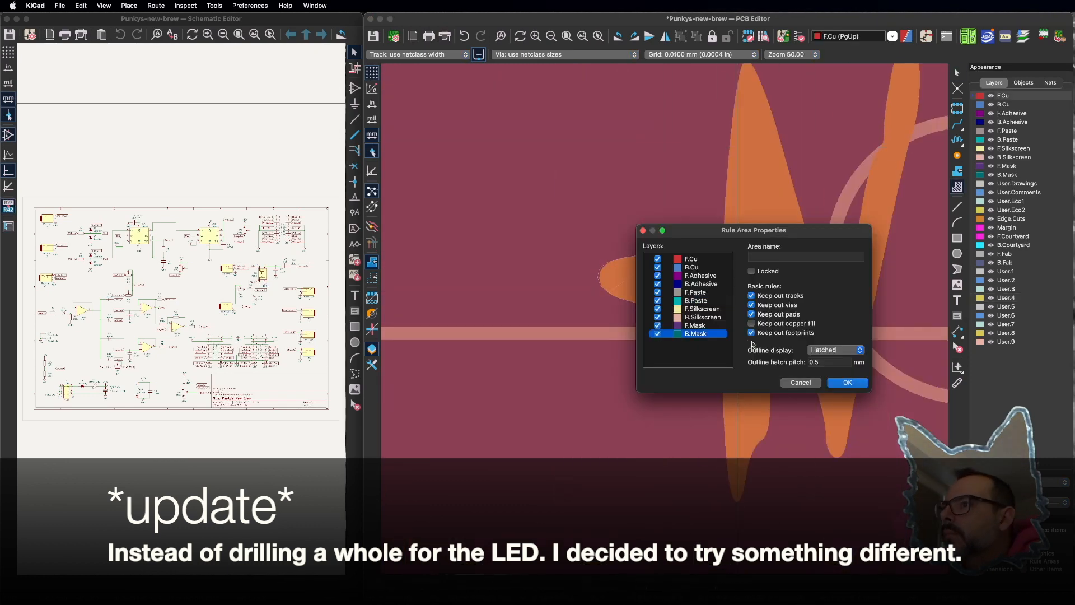
pyautogui.click(847, 382)
pyautogui.click(758, 403)
pyautogui.click(686, 168)
pyautogui.click(667, 120)
pyautogui.click(634, 240)
pyautogui.click(631, 289)
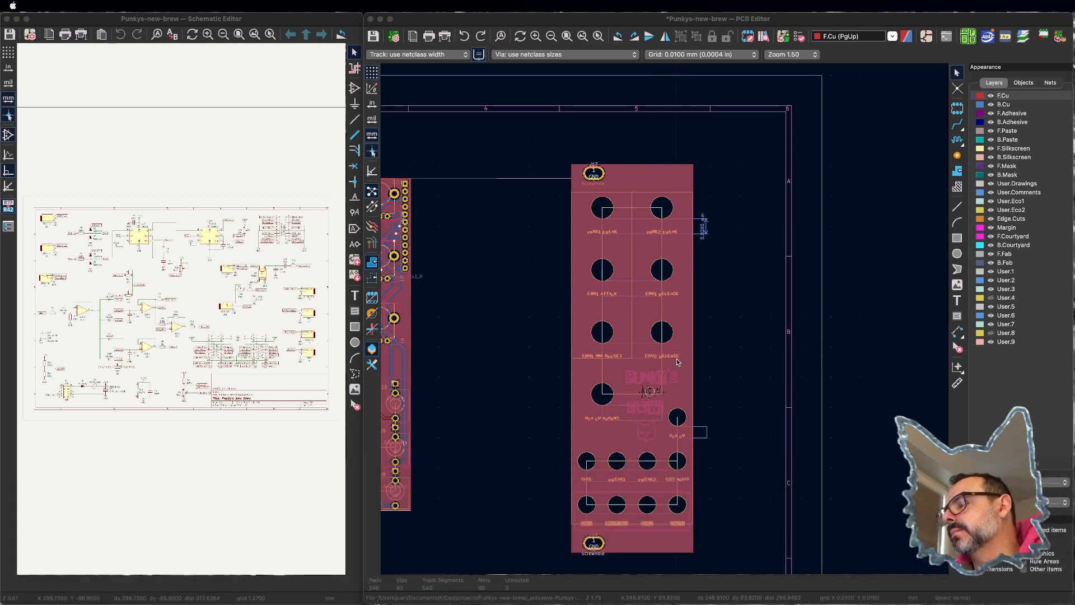
pyautogui.scroll(-1, 676, 359)
pyautogui.moveTo(676, 360); pyautogui.dragTo(665, 319, button='middle')
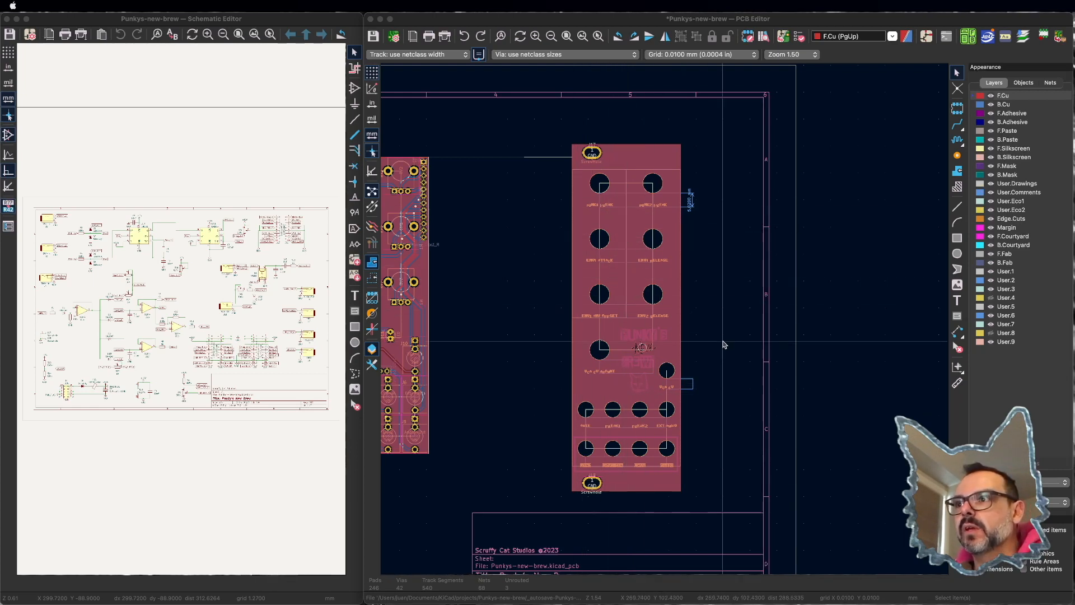
pyautogui.moveTo(619, 308); pyautogui.dragTo(665, 322, button='middle')
pyautogui.scroll(2, 664, 322)
pyautogui.scroll(-2, 664, 322)
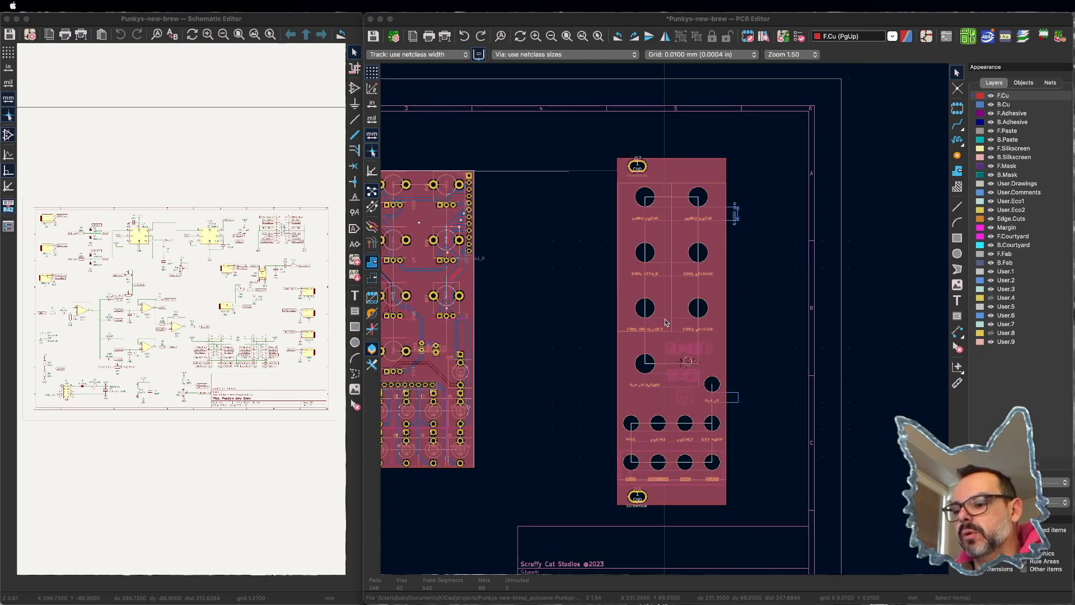
pyautogui.scroll(1, 664, 322)
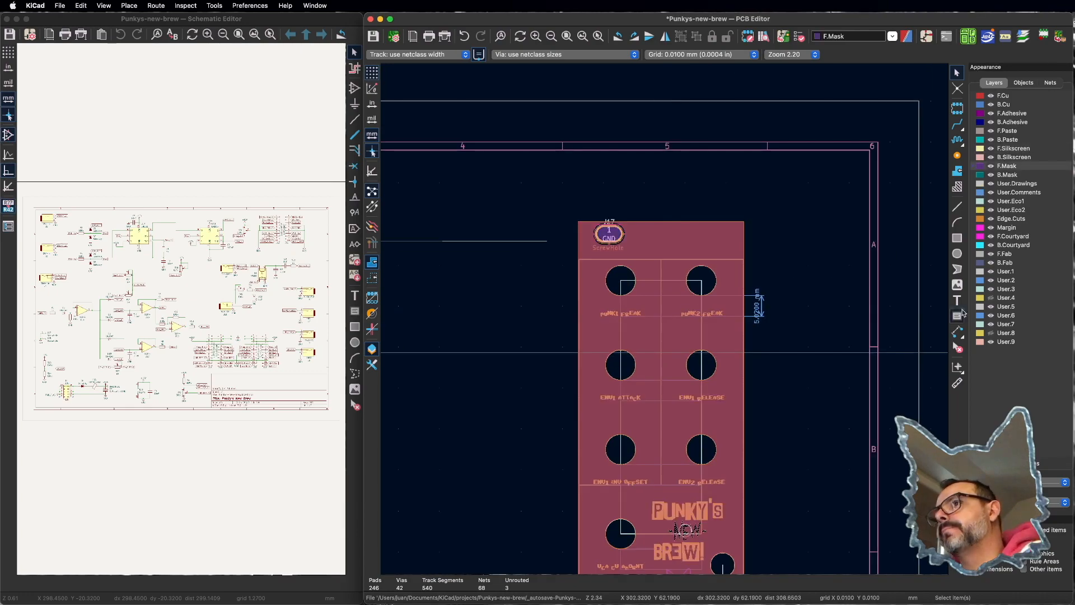
# Step: Scatter Invaders-font glyphs about 2.2 mm in size over the front panel on F.Mask and edit the individual glyphs
pyautogui.click(958, 301)
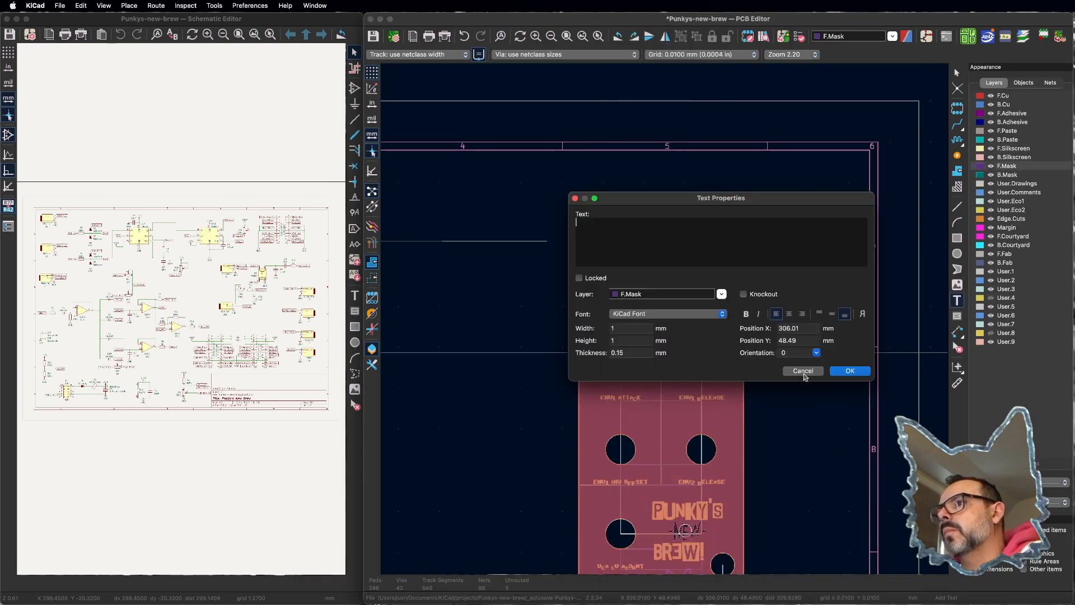
pyautogui.click(804, 371)
pyautogui.doubleClick(687, 188)
pyautogui.click(850, 371)
pyautogui.doubleClick(707, 210)
pyautogui.click(850, 371)
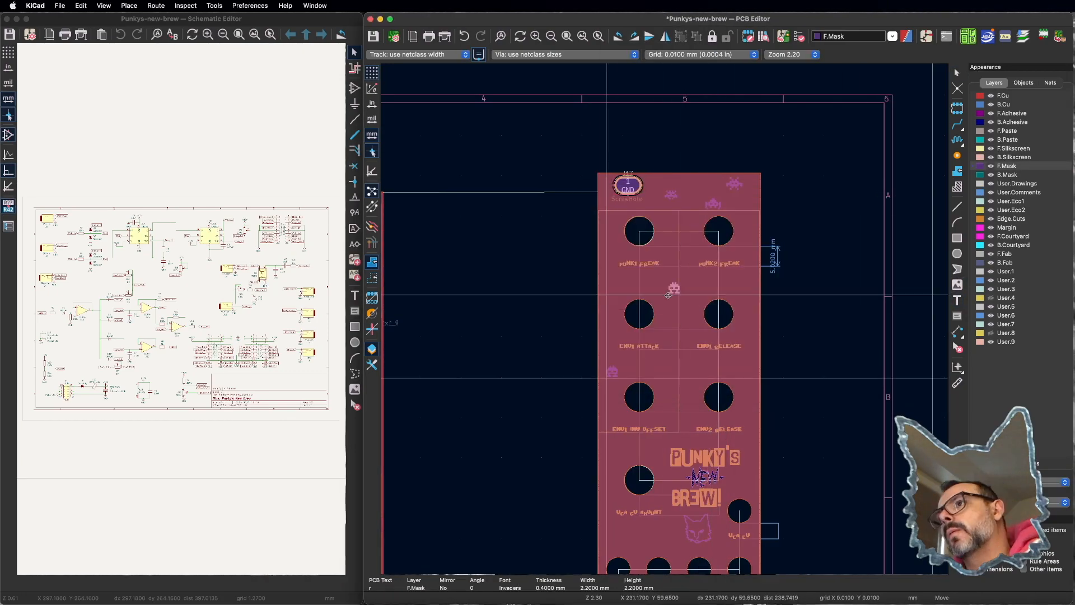
pyautogui.scroll(-2, 676, 280)
pyautogui.doubleClick(679, 151)
pyautogui.click(850, 371)
pyautogui.doubleClick(733, 262)
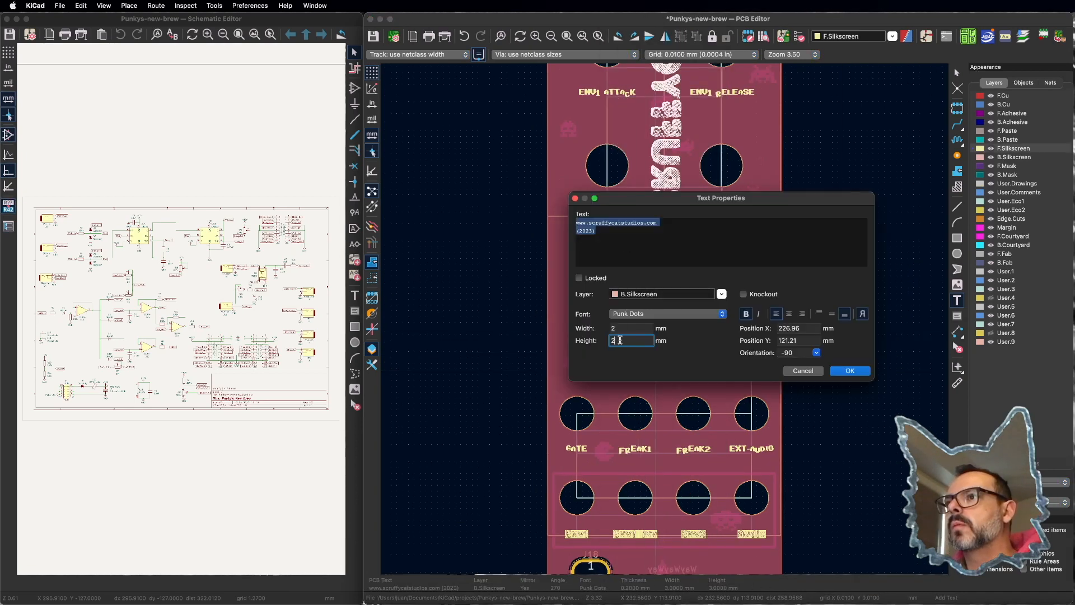
pyautogui.click(576, 231)
pyautogui.press('BackSpace')
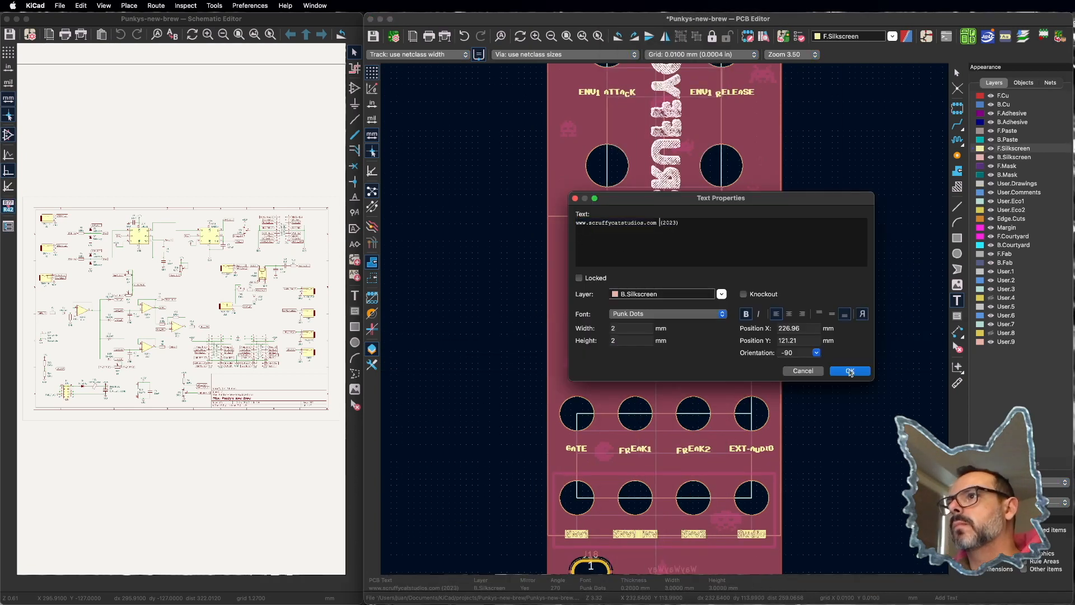
pyautogui.click(851, 372)
# Step: Examine the boards and the front panel from the back in the 3D viewer, and flip them over again
pyautogui.scroll(-5, 672, 224)
pyautogui.hotkey('alt', '3')
pyautogui.click(423, 55)
pyautogui.scroll(5, 302, 288)
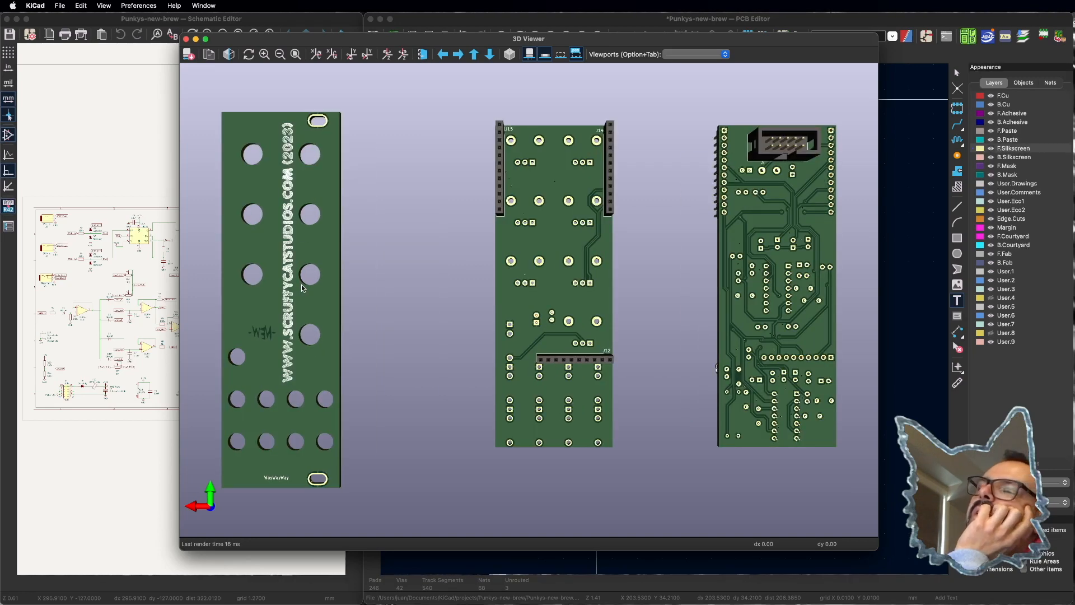
pyautogui.scroll(-5, 301, 288)
pyautogui.click(423, 55)
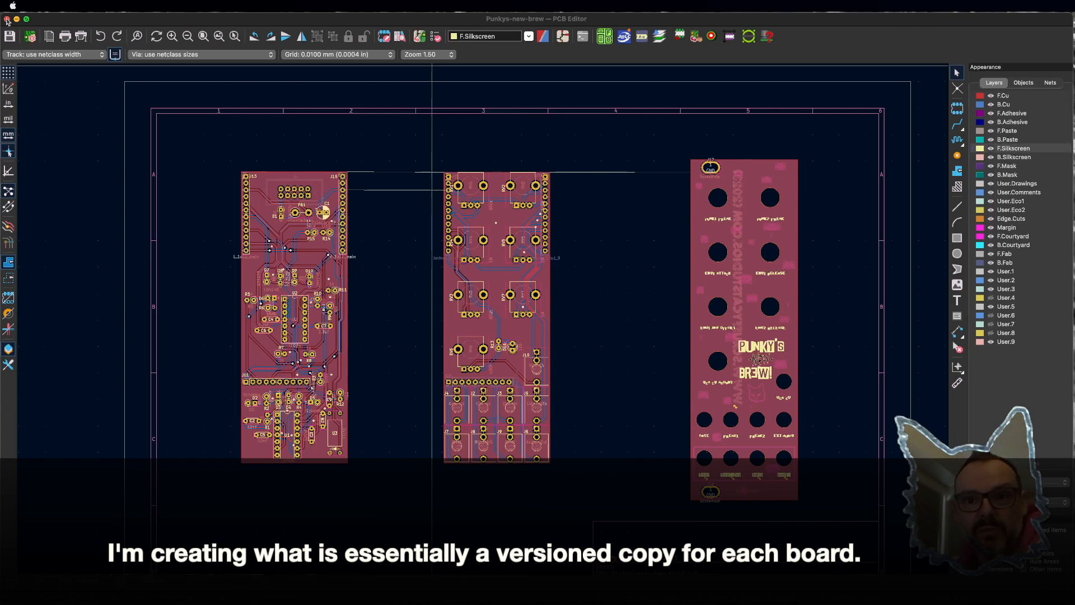
# Step: Close the combined Punkys-new-brew board and switch to the separate Punkys-new-brew_panel board
pyautogui.click(7, 22)
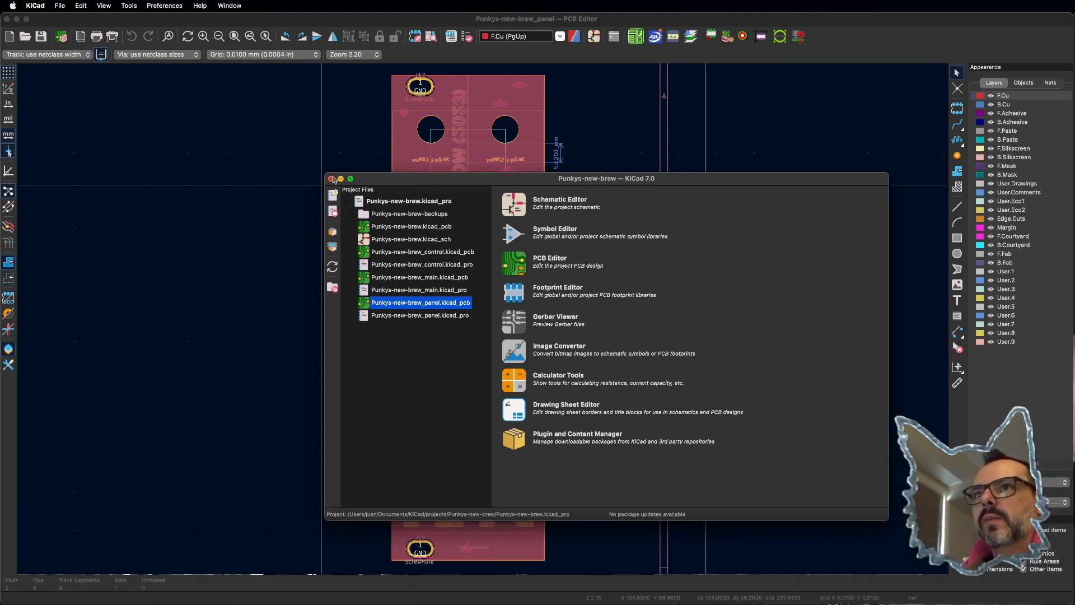
pyautogui.click(315, 289)
pyautogui.scroll(-2, 237, 295)
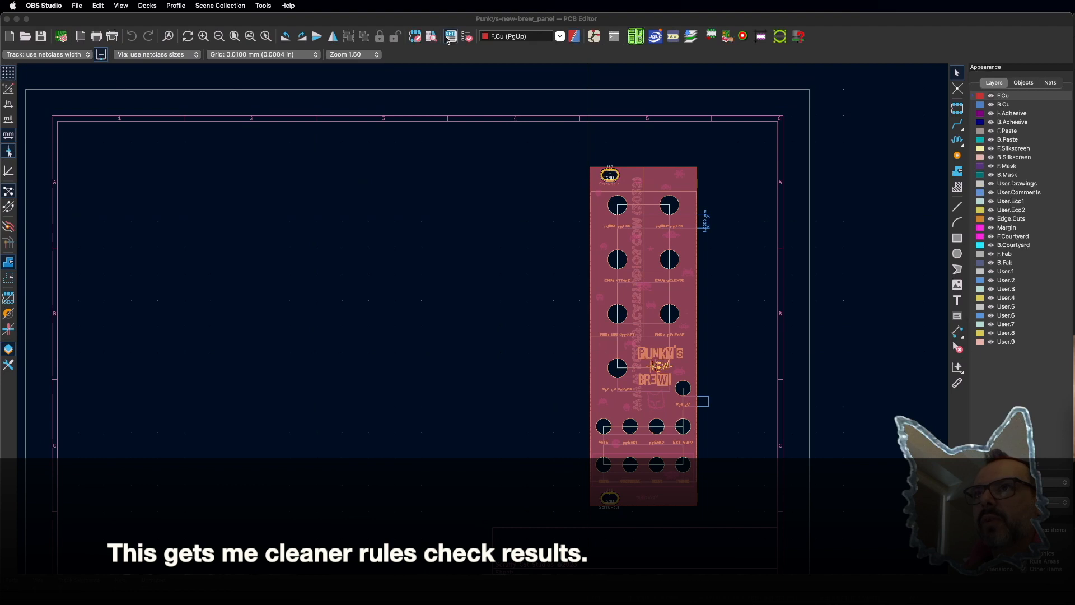
# Step: Run the design rules check on the panel board, review its violations and close the checker
pyautogui.click(468, 37)
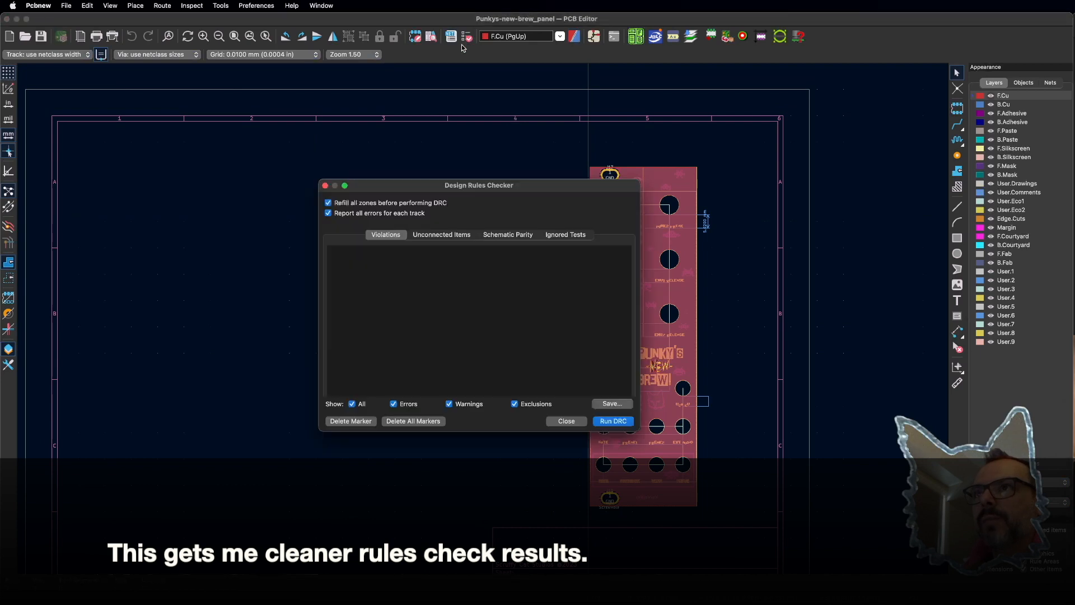
pyautogui.click(614, 421)
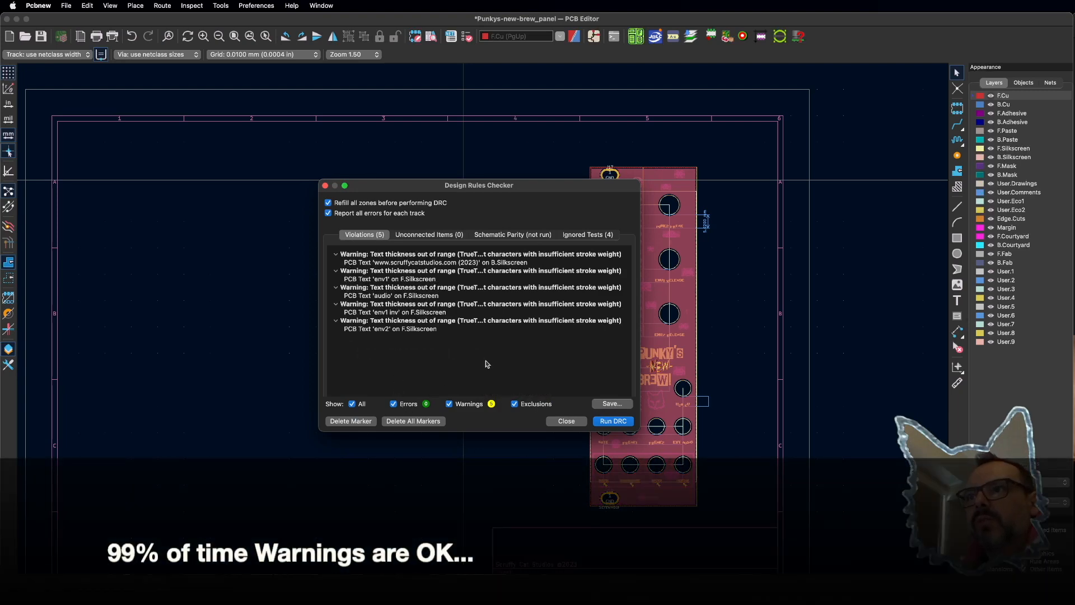
pyautogui.click(567, 422)
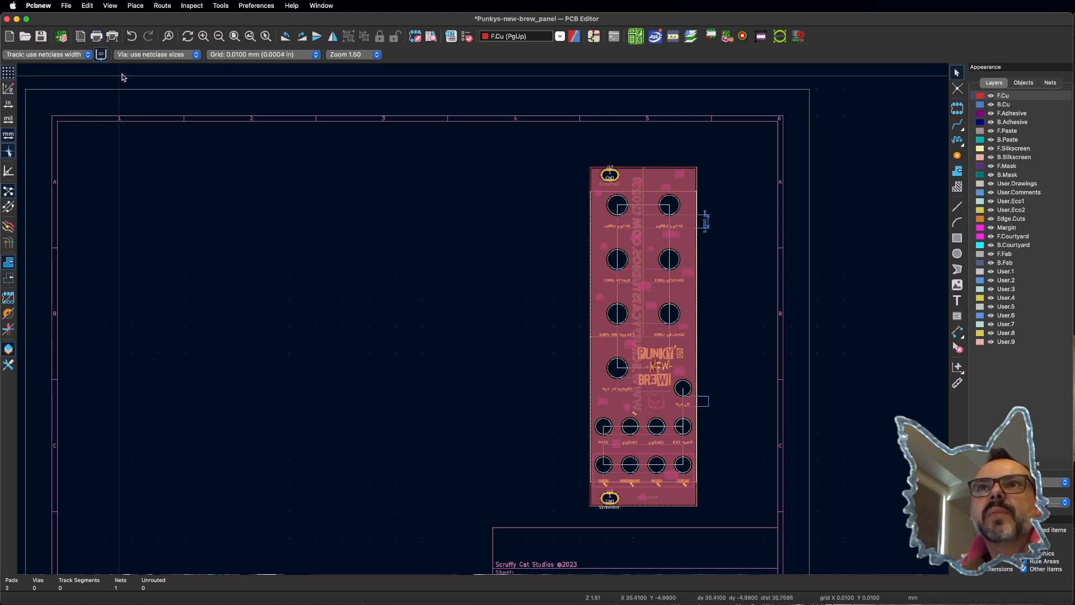
# Step: Open the plot settings for the panel board and examine which layers are included in the Gerber output
pyautogui.click(113, 37)
pyautogui.moveTo(499, 17); pyautogui.dragTo(384, 152)
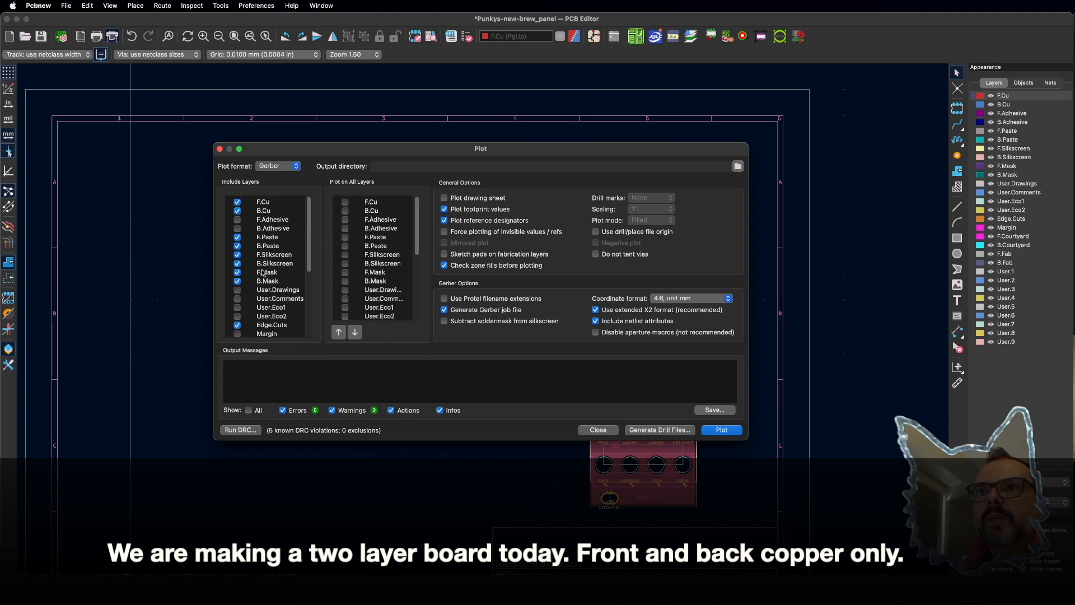
pyautogui.scroll(-1, 260, 316)
pyautogui.scroll(-2, 257, 335)
pyautogui.scroll(-3, 289, 246)
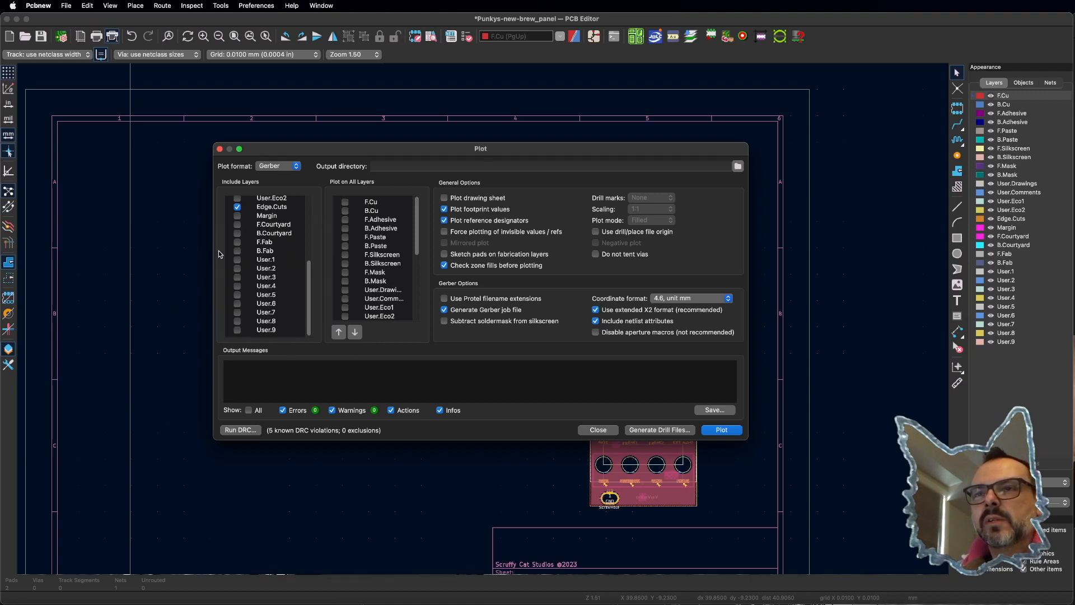
pyautogui.scroll(5, 232, 255)
pyautogui.scroll(1, 232, 255)
pyautogui.scroll(1, 232, 255)
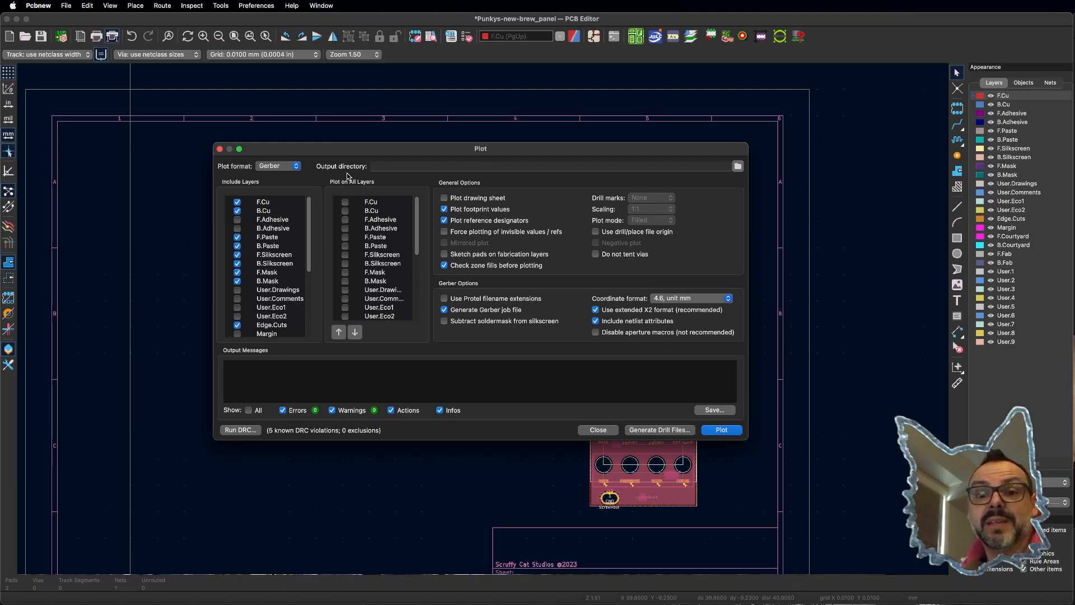
# Step: Create a Punkys-new-brew_panel folder as the output directory and plot the panel's Gerber files into it
pyautogui.click(738, 167)
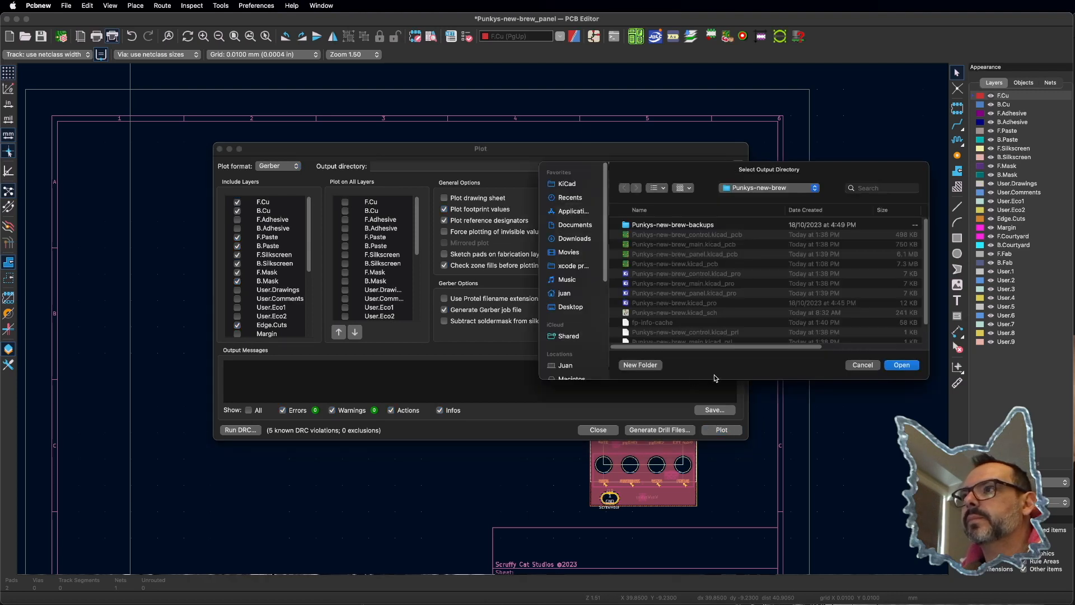
pyautogui.click(640, 365)
pyautogui.write('Punkys-new-brew_panel')
pyautogui.click(783, 292)
pyautogui.click(902, 365)
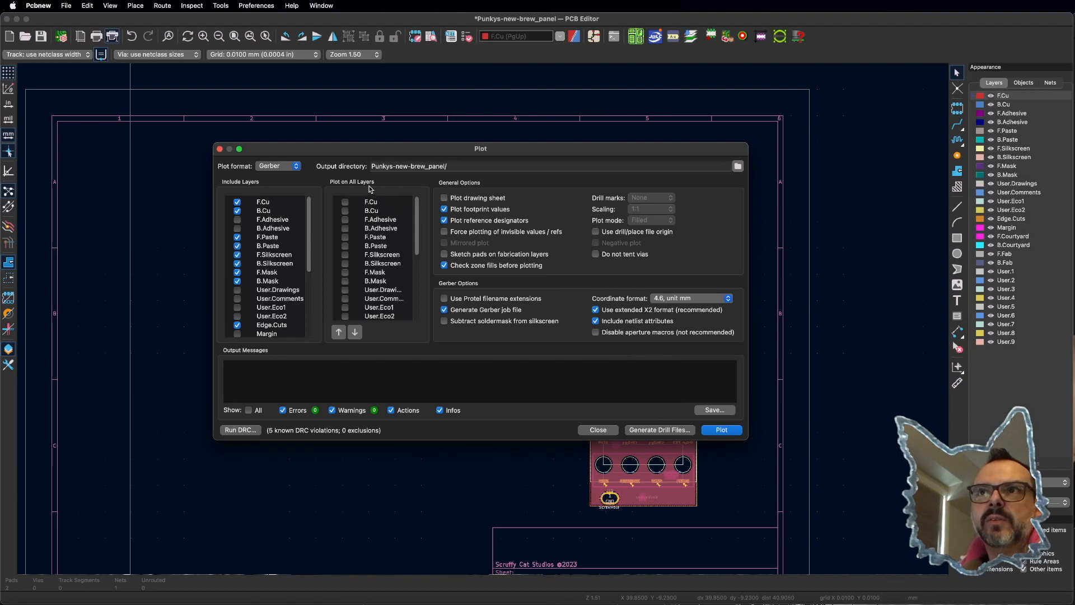
pyautogui.click(721, 435)
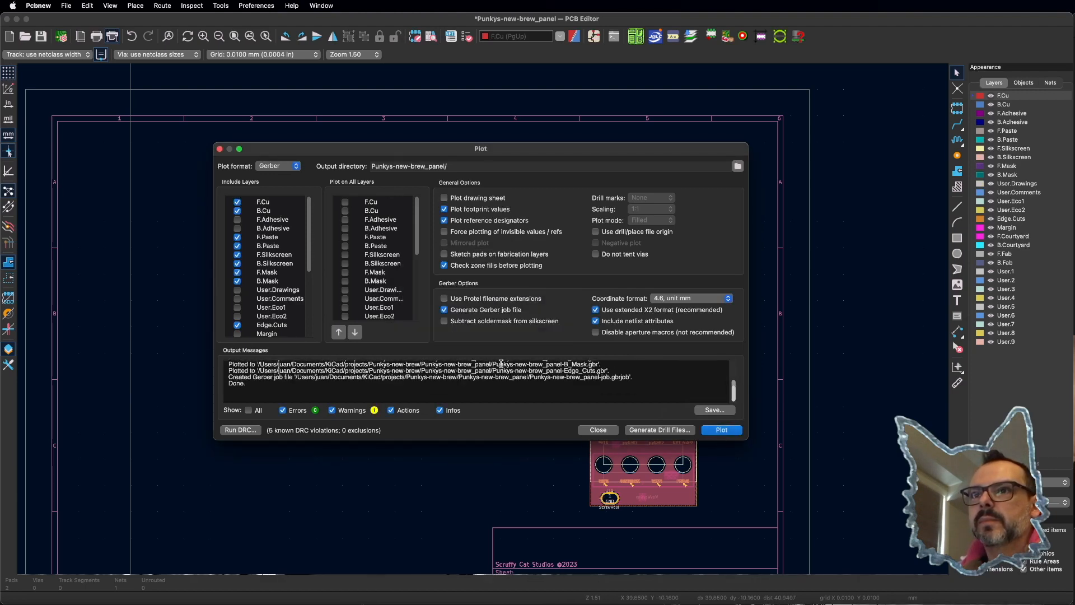
# Step: Generate the panel's Excellon drill files in the Punkys-new-brew_panel folder, and close the plot settings and the panel board
pyautogui.click(648, 430)
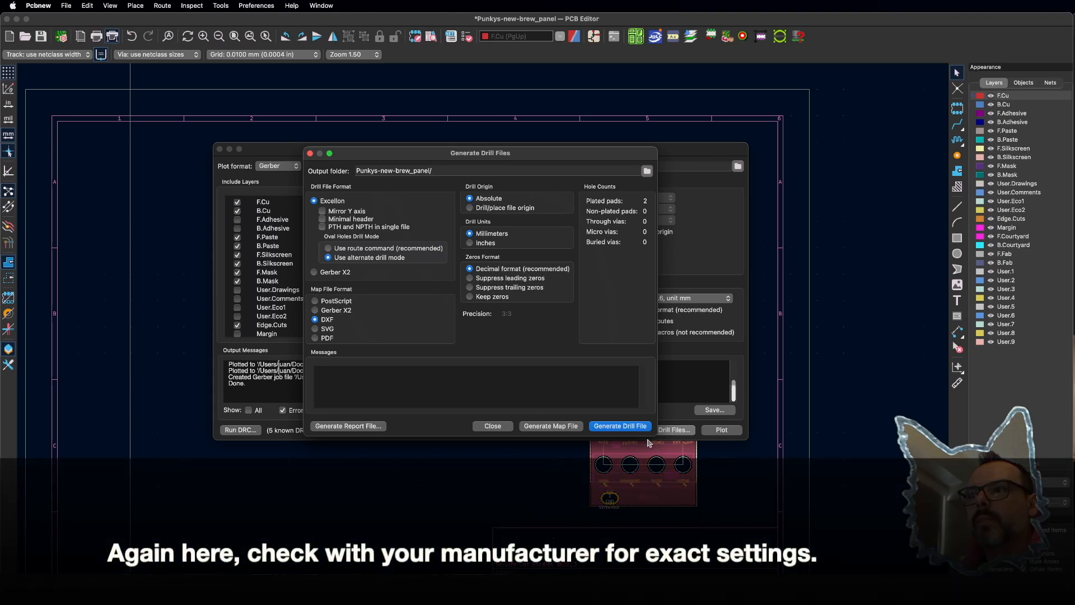
pyautogui.click(619, 427)
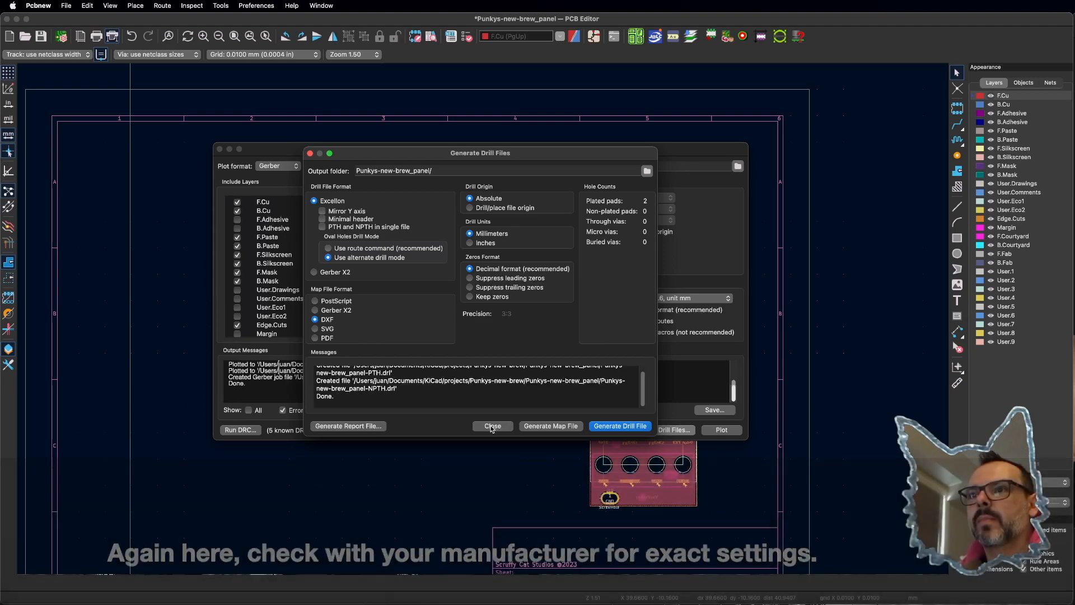
pyautogui.click(492, 427)
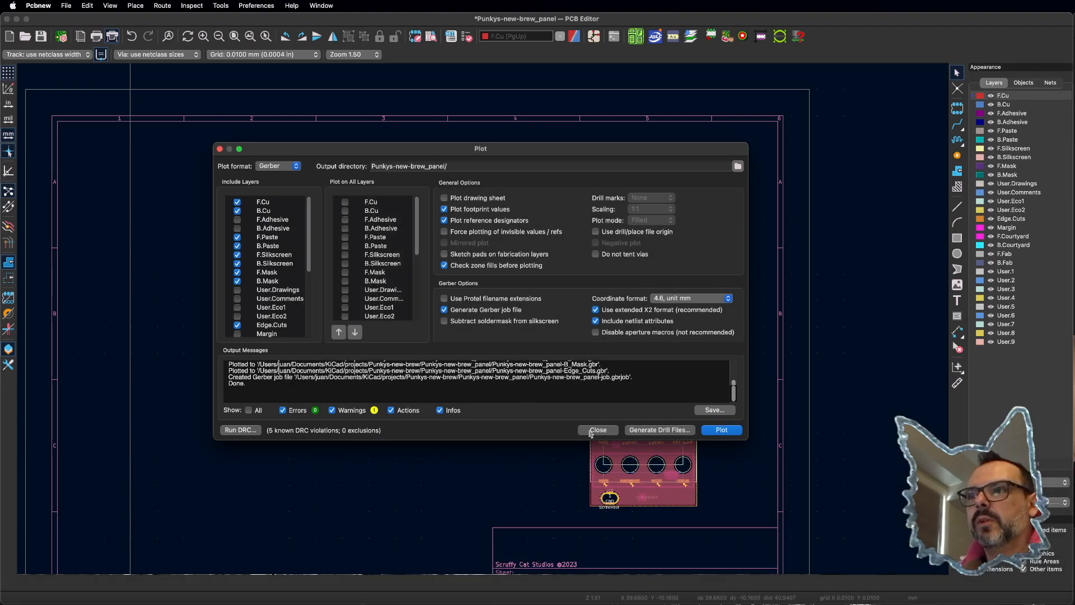
pyautogui.click(614, 431)
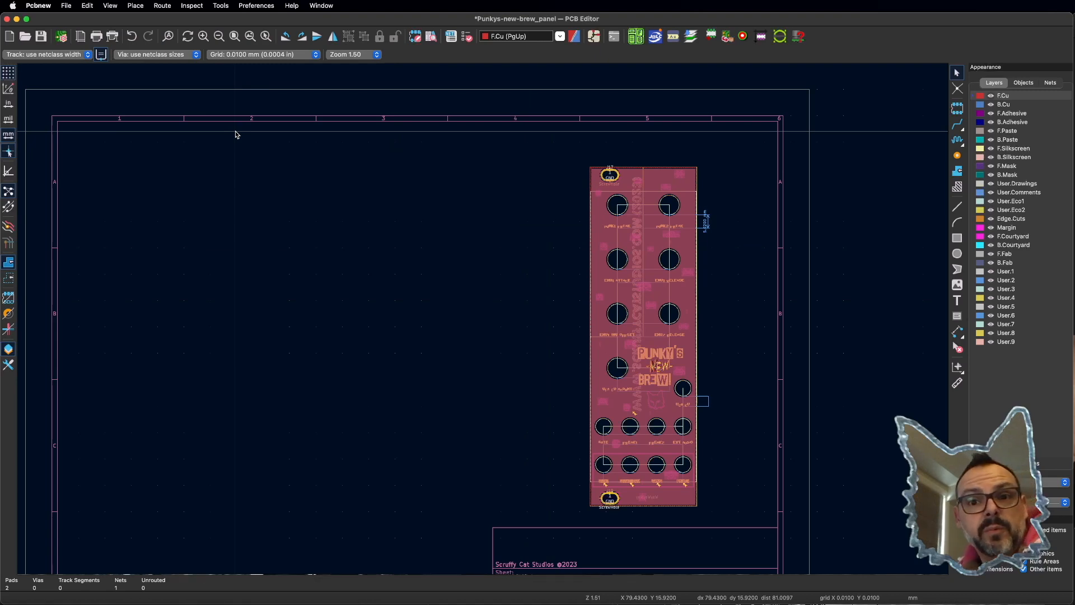
pyautogui.click(7, 20)
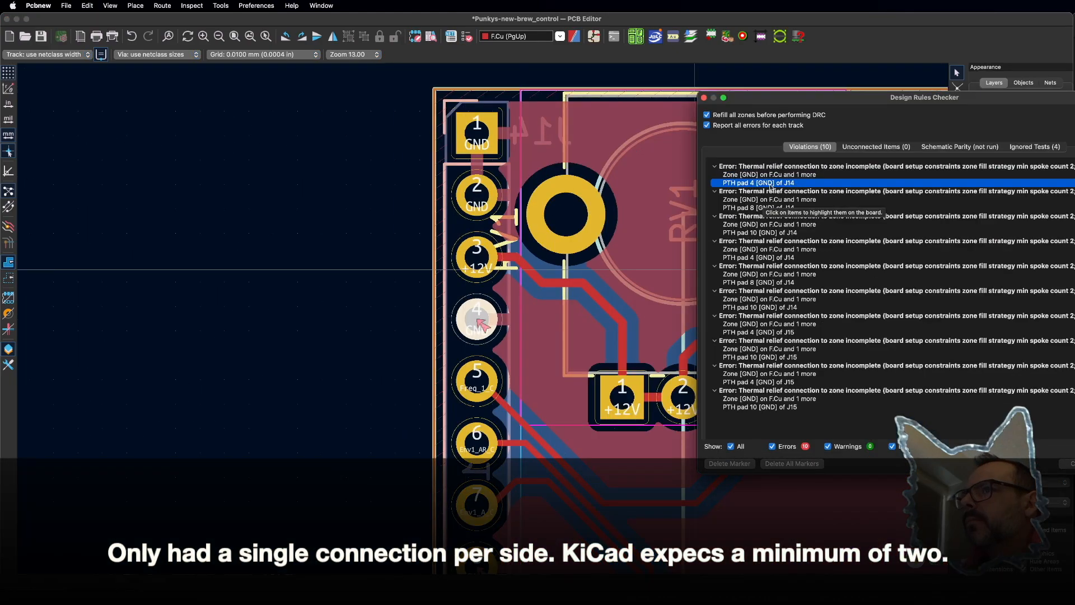
# Step: Review the thermal relief violations at the GND pads of J14 and J15 on the control board
pyautogui.scroll(-5, 504, 269)
pyautogui.scroll(-2, 504, 224)
pyautogui.click(428, 284)
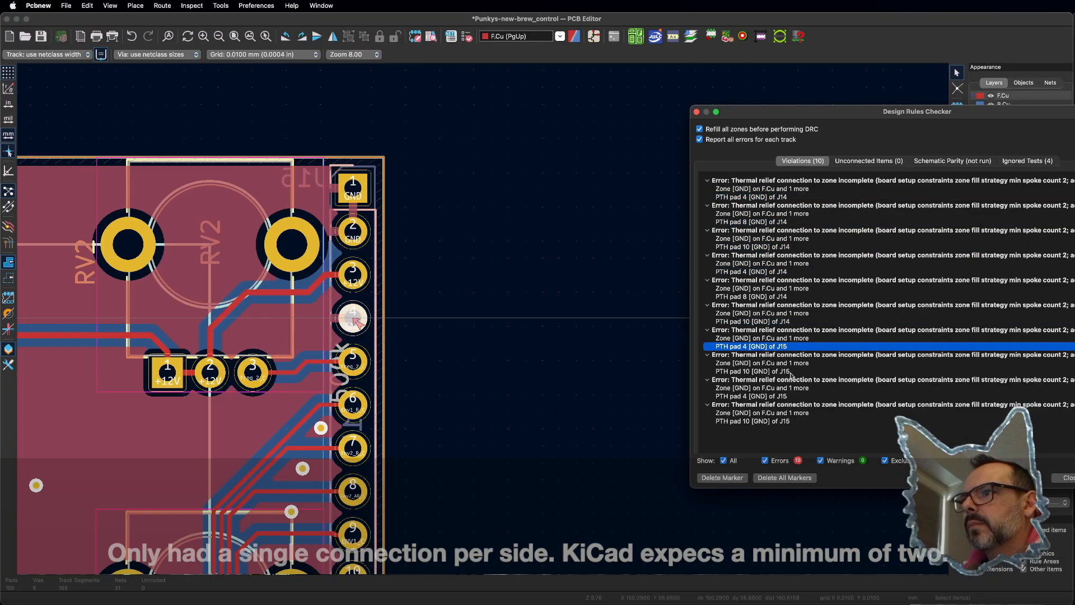
pyautogui.click(804, 422)
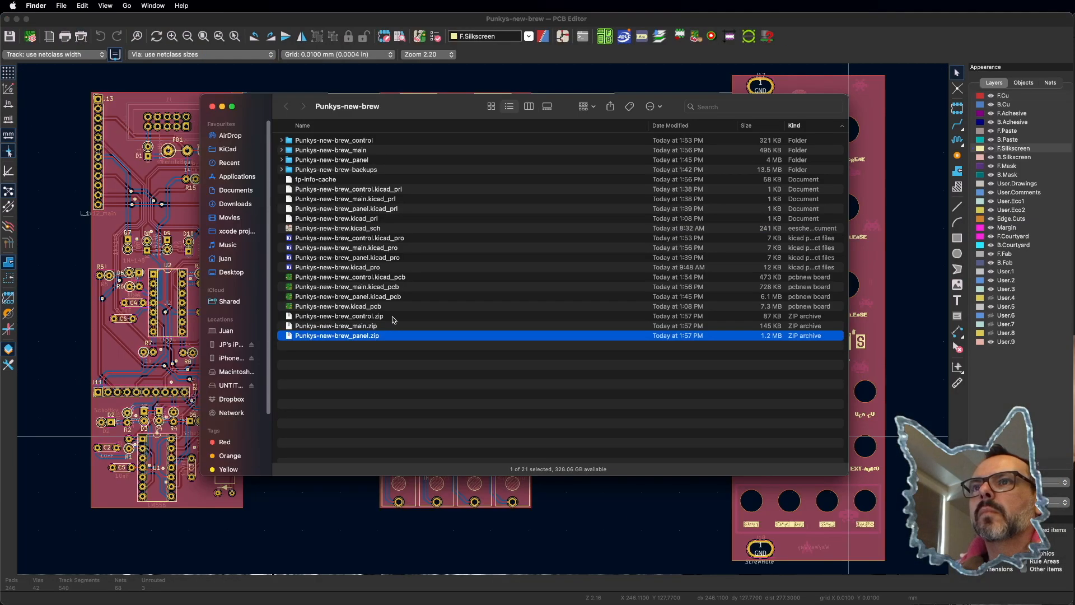
# Step: Select the control, main and panel zip archives in Finder, and look over the PCBWay home page in Chrome
pyautogui.click(392, 315)
pyautogui.keyDown('shift'); pyautogui.click(392, 336); pyautogui.keyUp('shift')
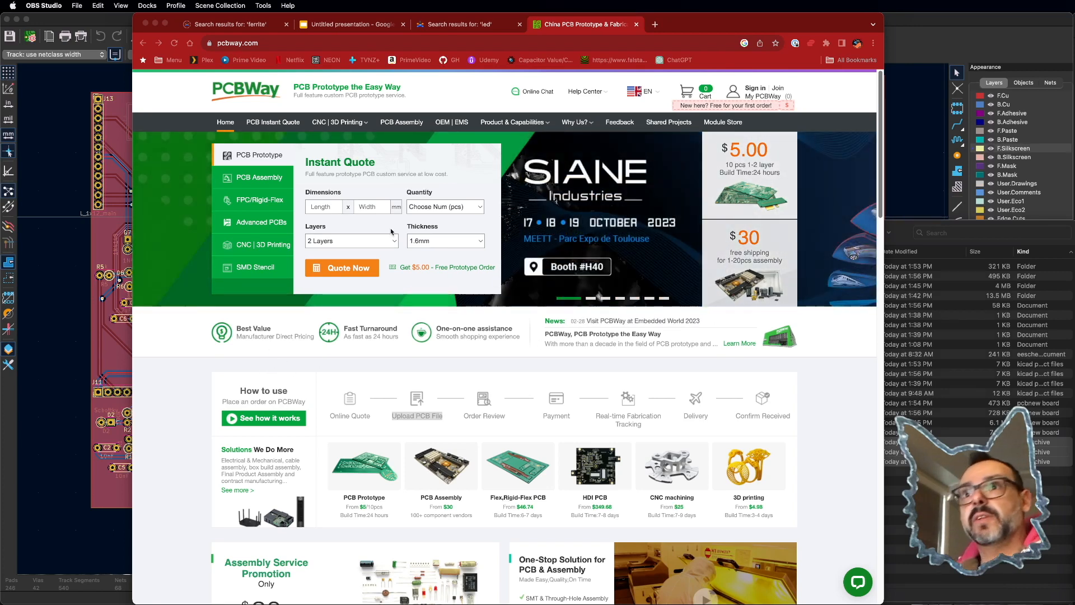
pyautogui.scroll(-1, 381, 387)
pyautogui.scroll(-5, 381, 388)
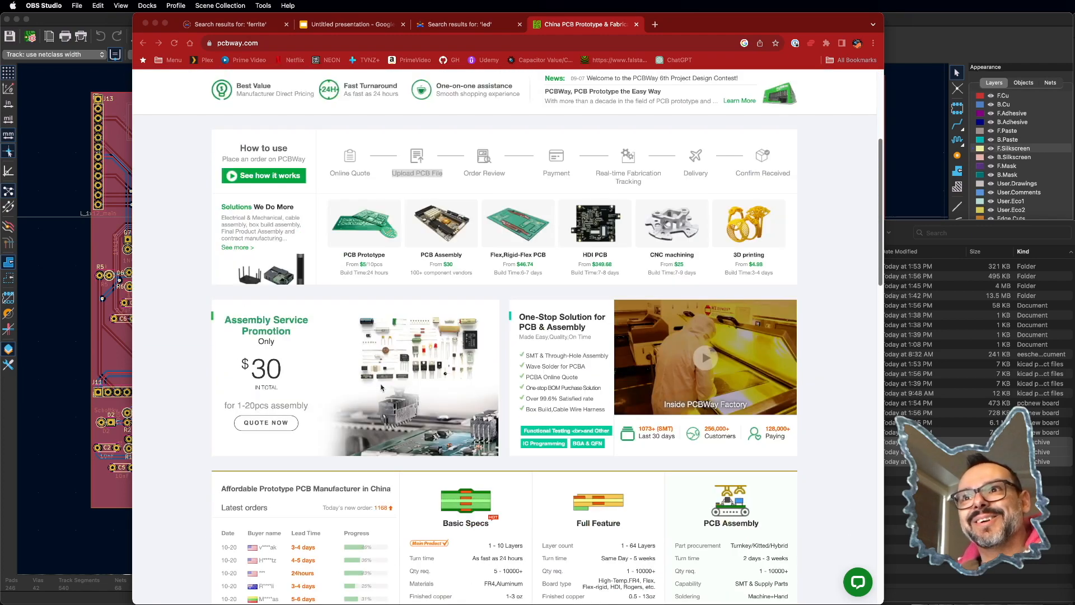
pyautogui.scroll(4, 386, 386)
pyautogui.scroll(3, 396, 385)
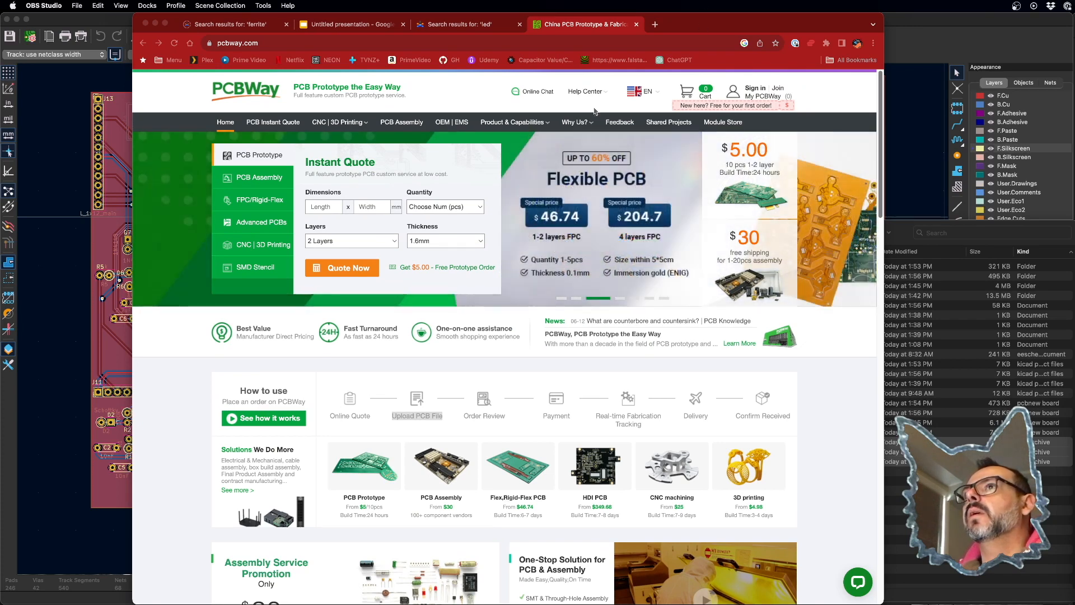
pyautogui.click(365, 404)
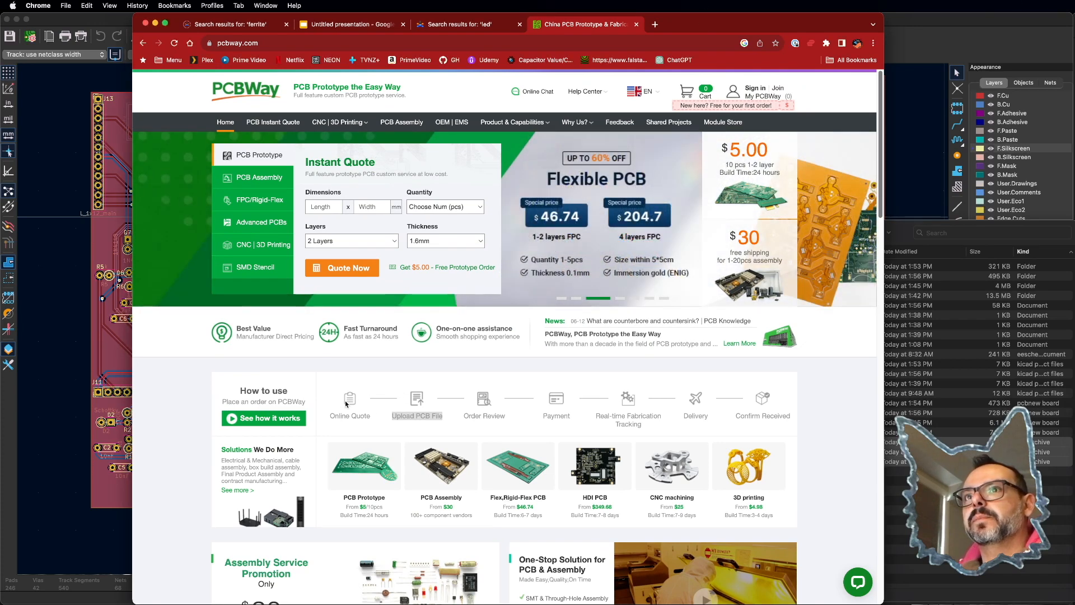
# Step: Open the quick-order form of PCBWay's instant quote and upload Punkys-new-brew_panel.zip as the Gerber file
pyautogui.click(254, 125)
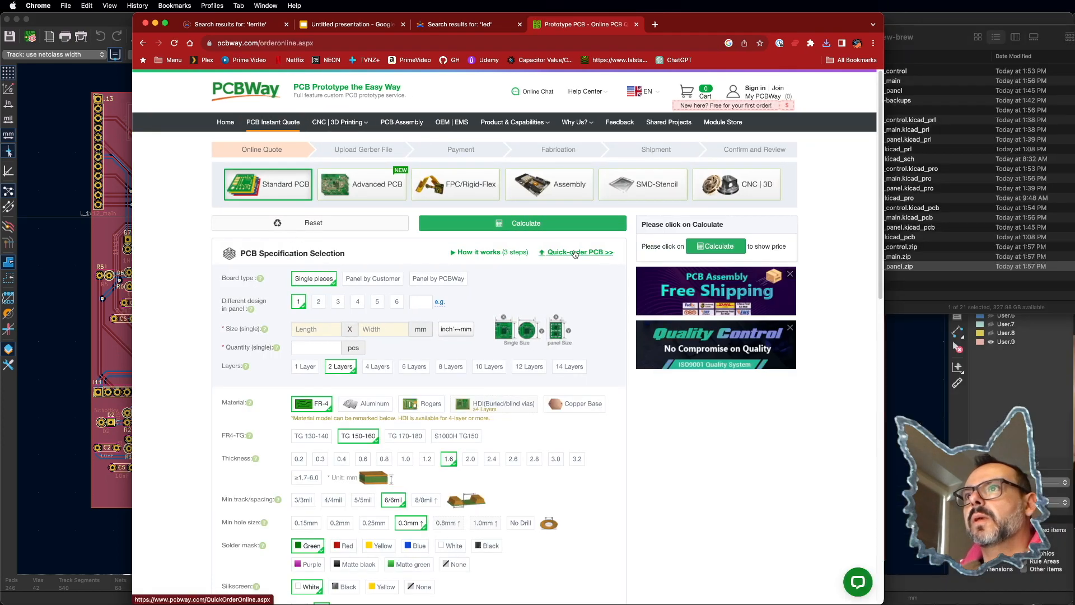
pyautogui.click(558, 252)
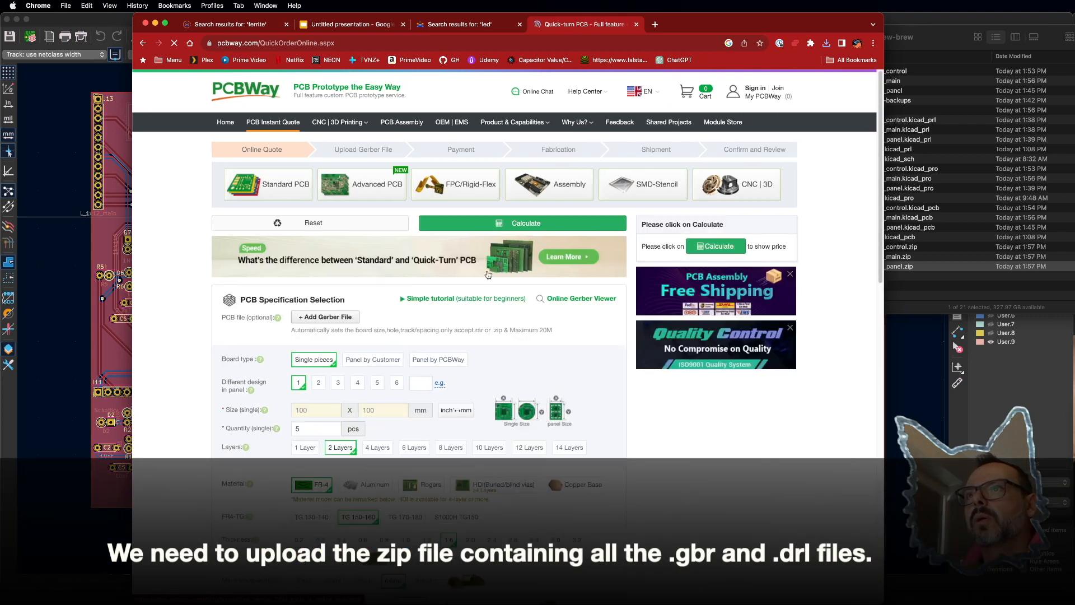
pyautogui.scroll(-1, 360, 342)
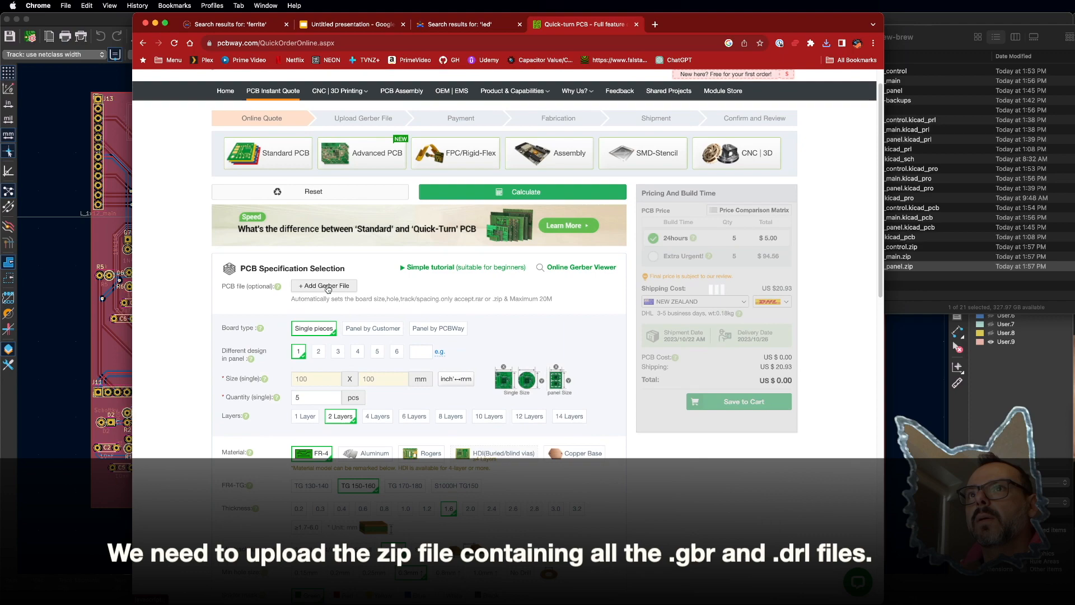
pyautogui.click(327, 286)
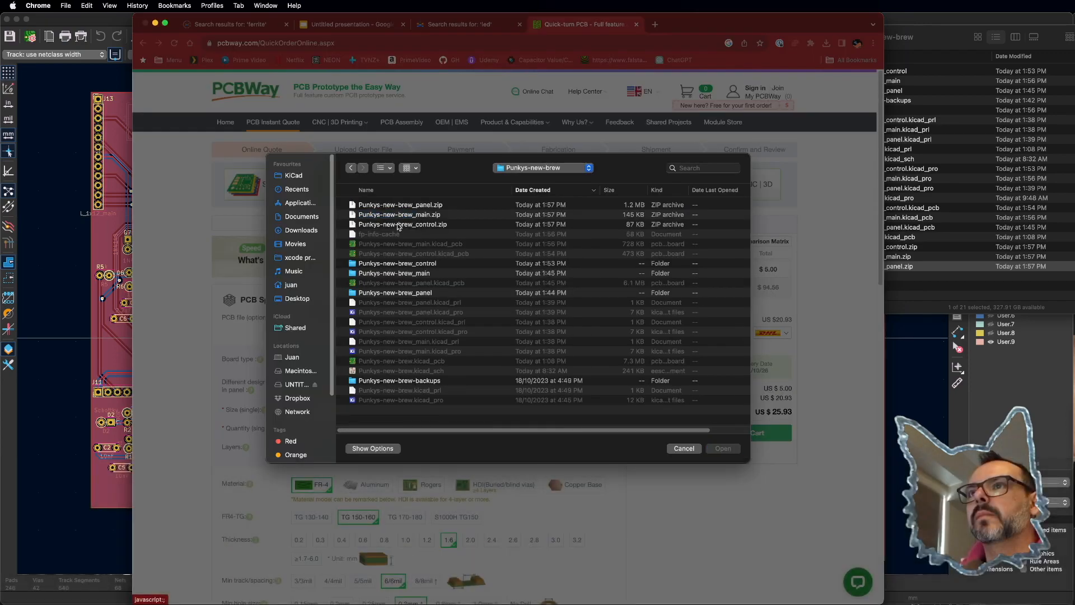
pyautogui.doubleClick(387, 206)
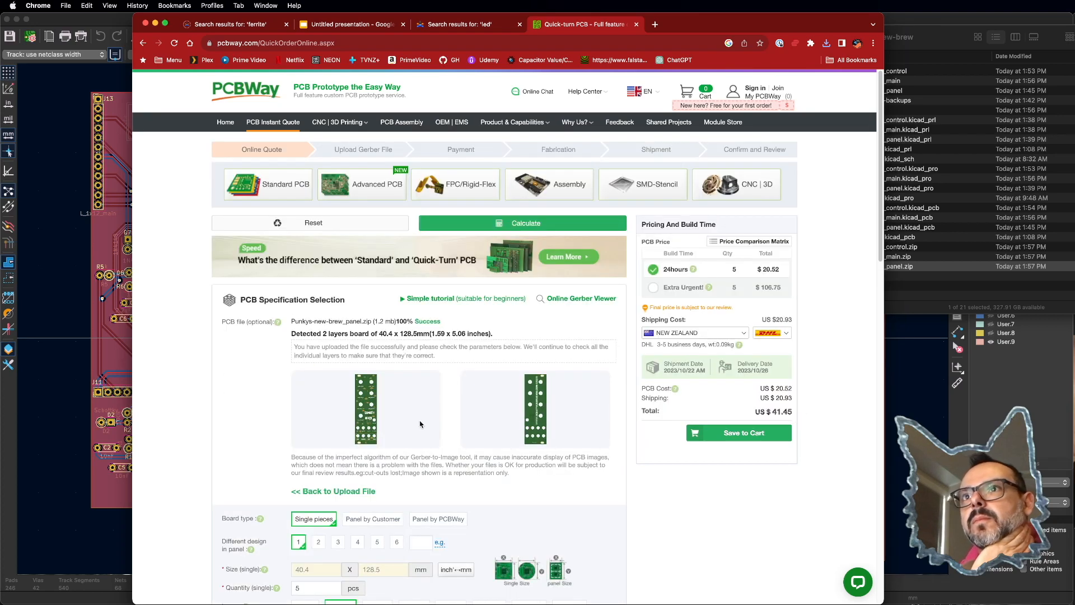
# Step: Open PCBWay's Online Gerber Viewer and load Punkys-new-brew_panel.zip from Finder into it
pyautogui.scroll(-3, 431, 422)
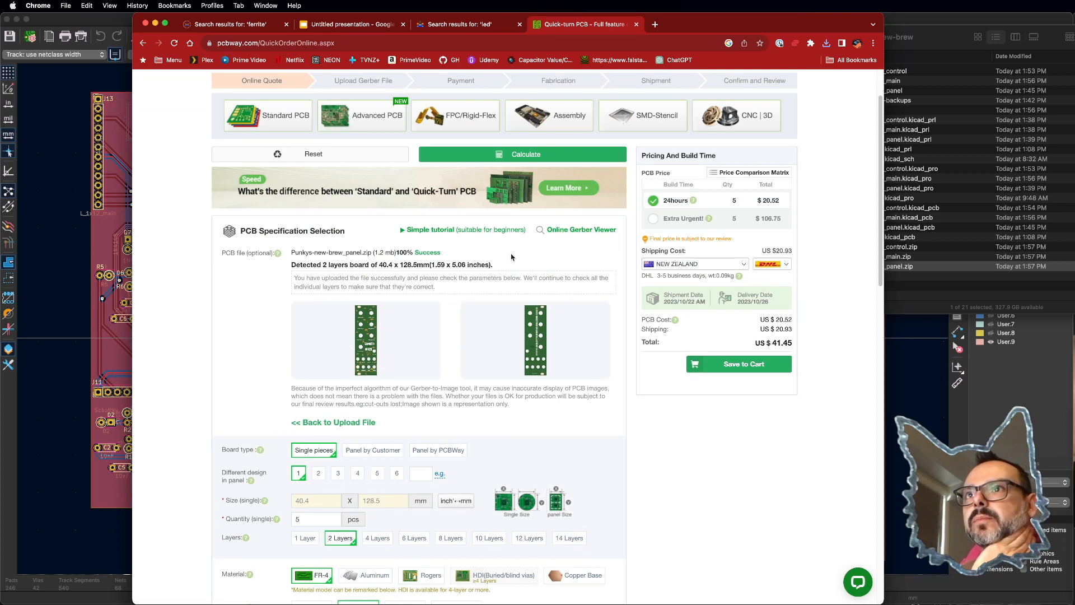
pyautogui.click(575, 232)
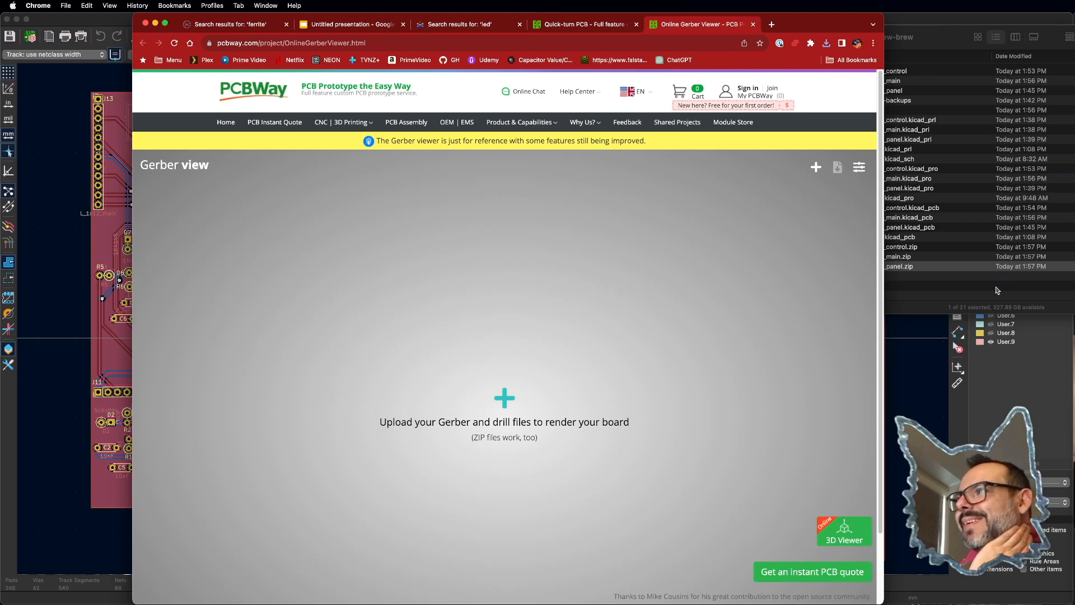
pyautogui.click(857, 267)
pyautogui.moveTo(858, 267); pyautogui.dragTo(507, 409)
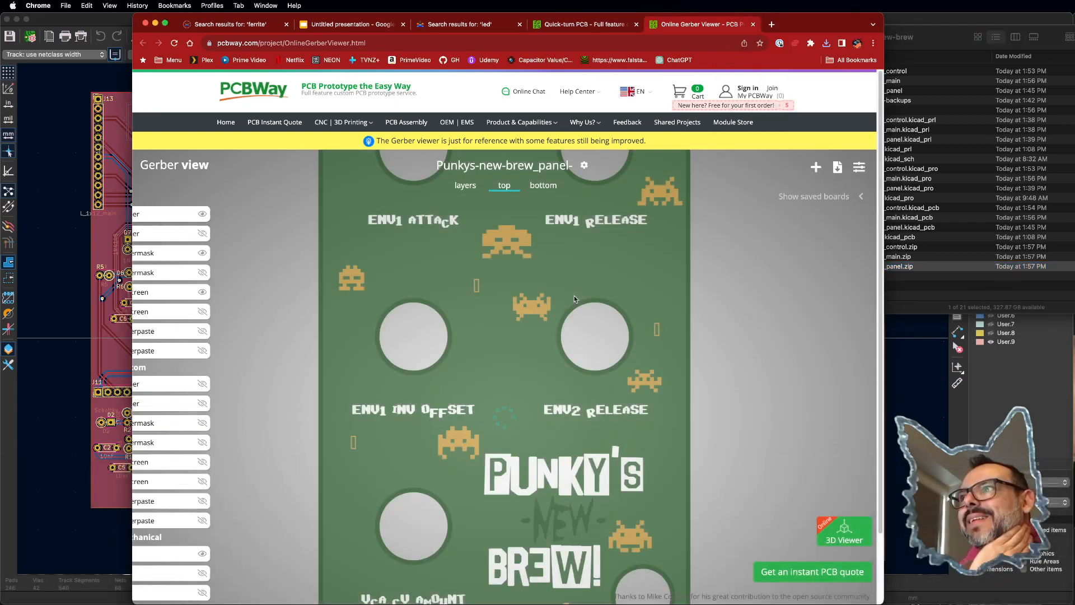
# Step: Examine the rendered top side of the front panel from end to end, checking its holes, labels and artwork
pyautogui.scroll(-3, 566, 308)
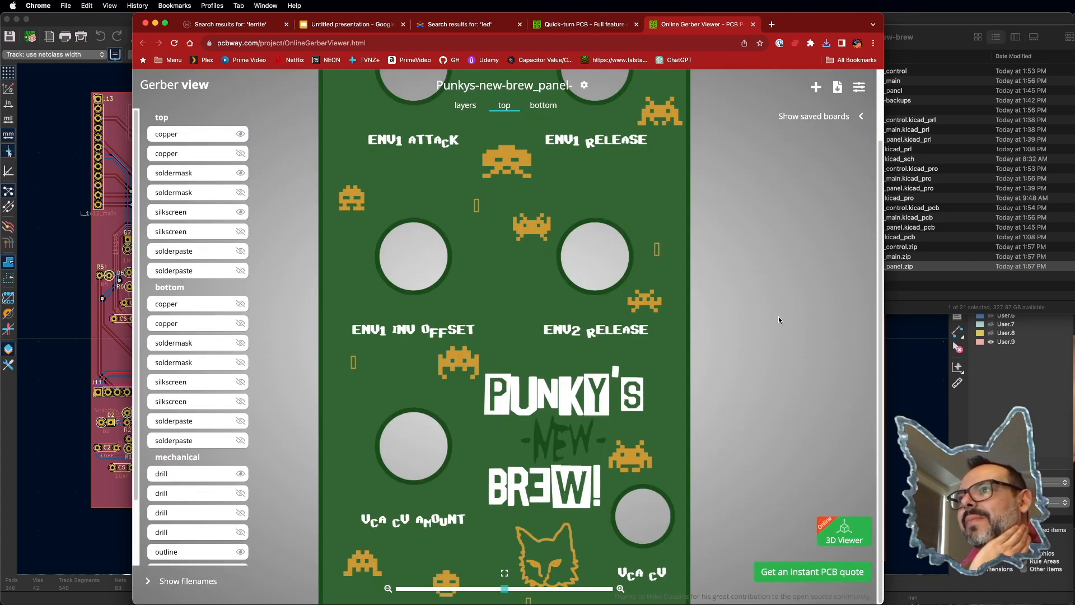
pyautogui.scroll(3, 779, 317)
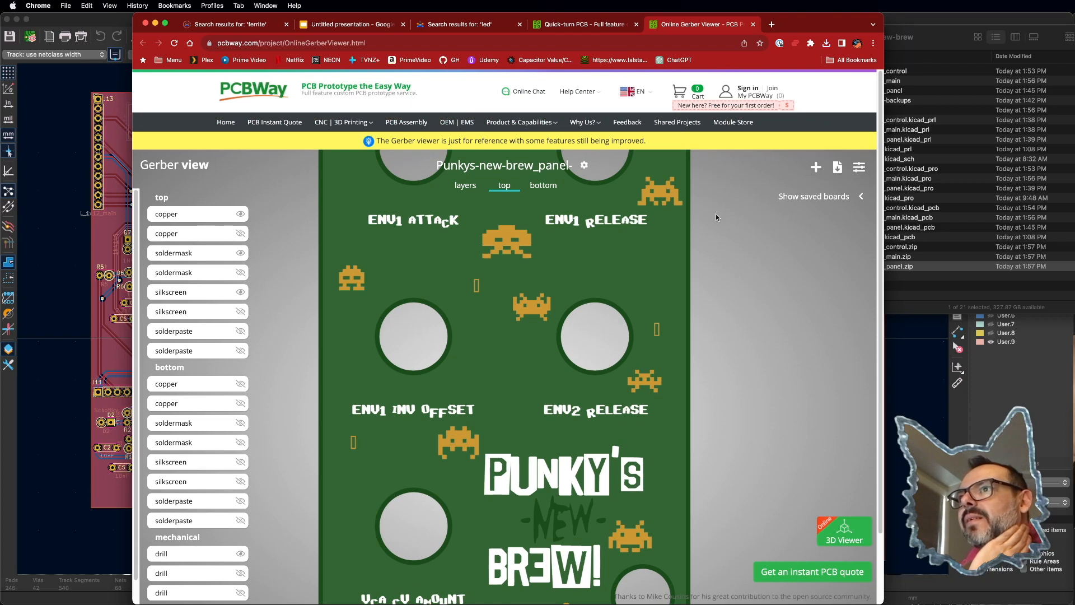
pyautogui.scroll(-10, 539, 385)
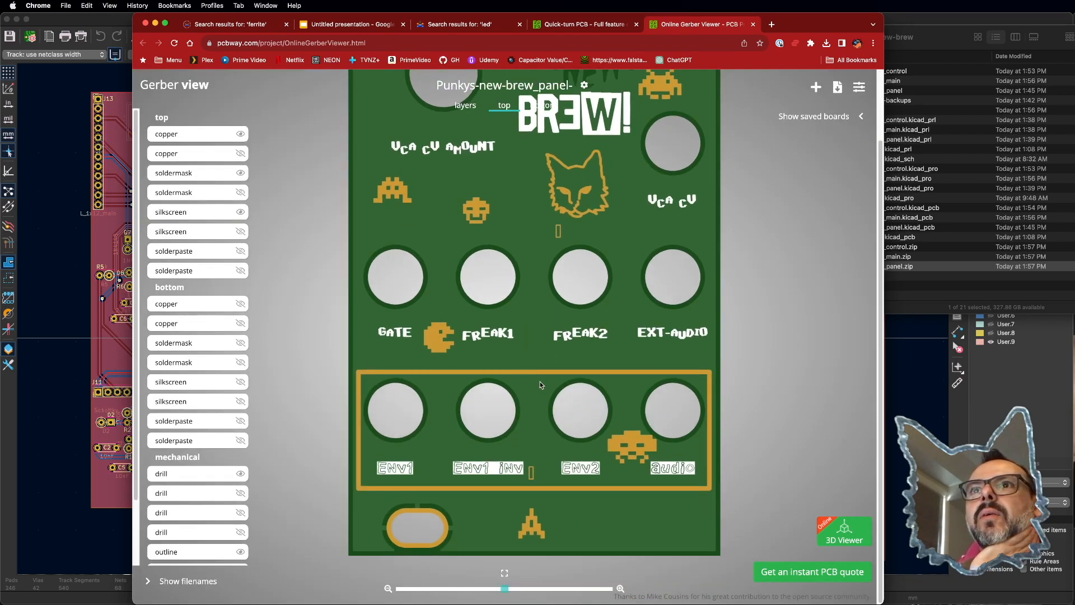
pyautogui.moveTo(515, 454); pyautogui.dragTo(517, 433)
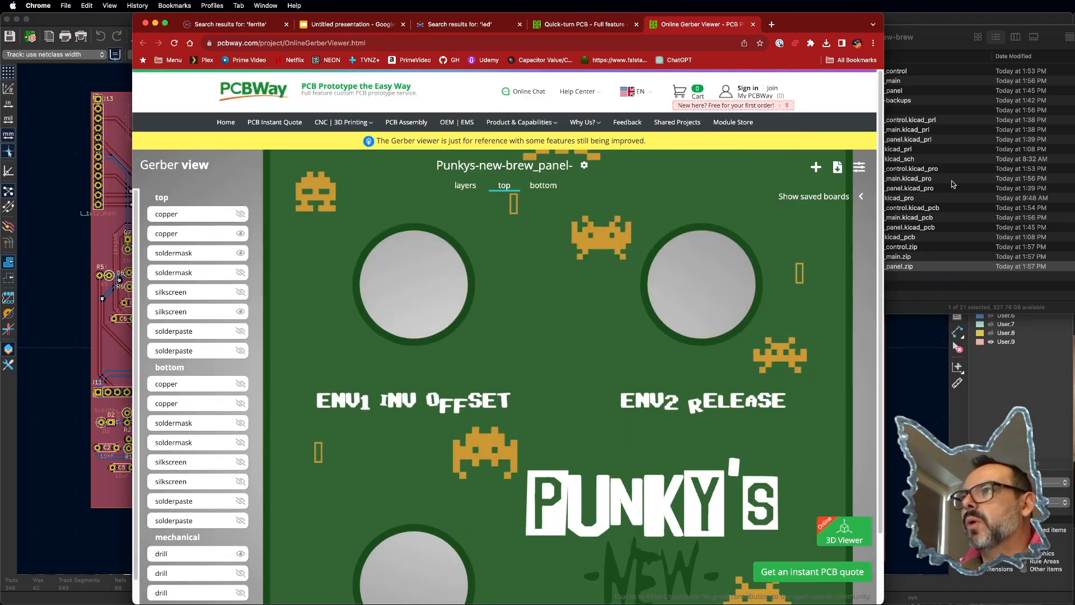
pyautogui.scroll(-3, 552, 336)
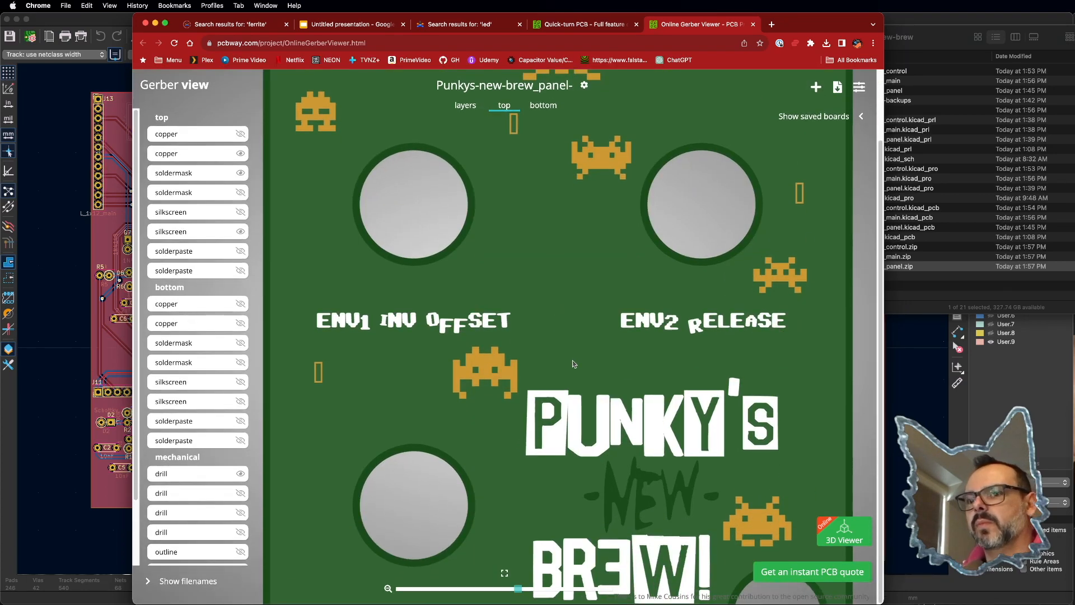
pyautogui.scroll(-3, 572, 362)
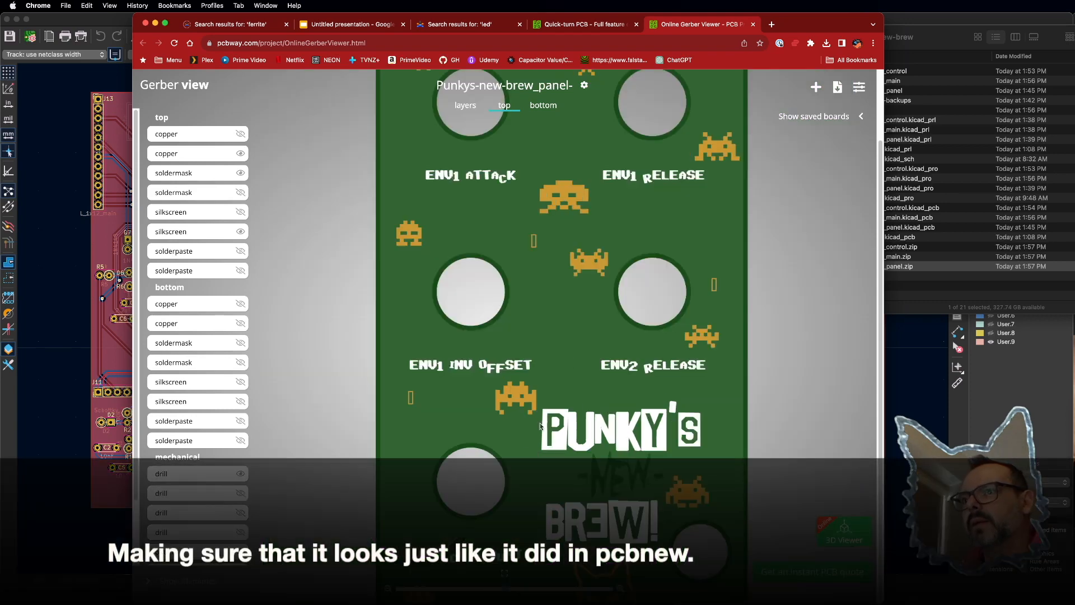
pyautogui.moveTo(572, 507); pyautogui.dragTo(557, 223)
pyautogui.moveTo(593, 457); pyautogui.dragTo(584, 273)
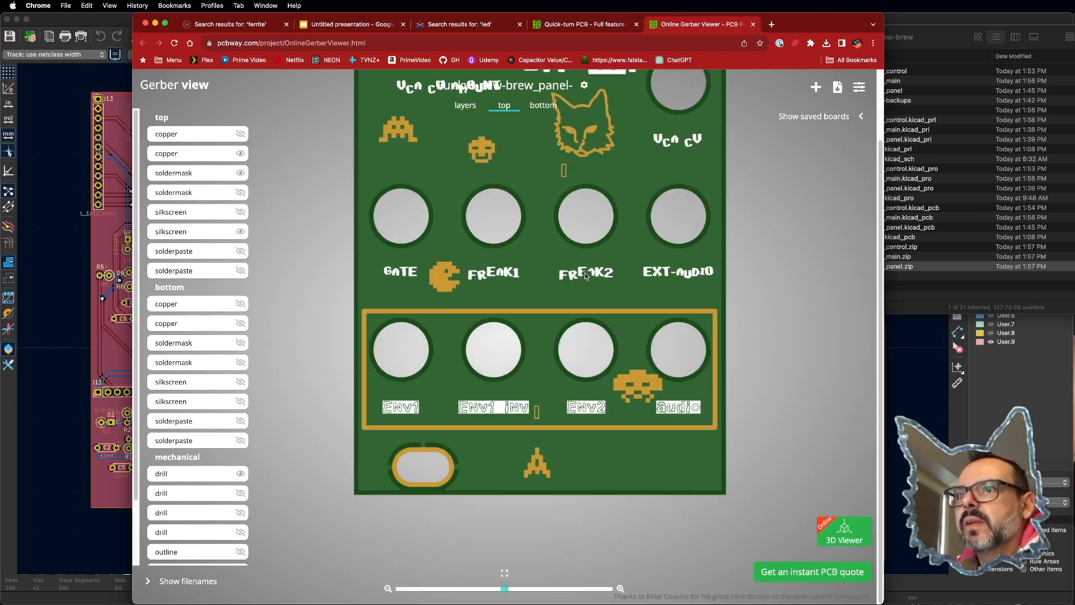
pyautogui.moveTo(514, 265); pyautogui.dragTo(528, 551)
pyautogui.moveTo(536, 281); pyautogui.dragTo(536, 463)
pyautogui.moveTo(566, 293); pyautogui.dragTo(534, 294)
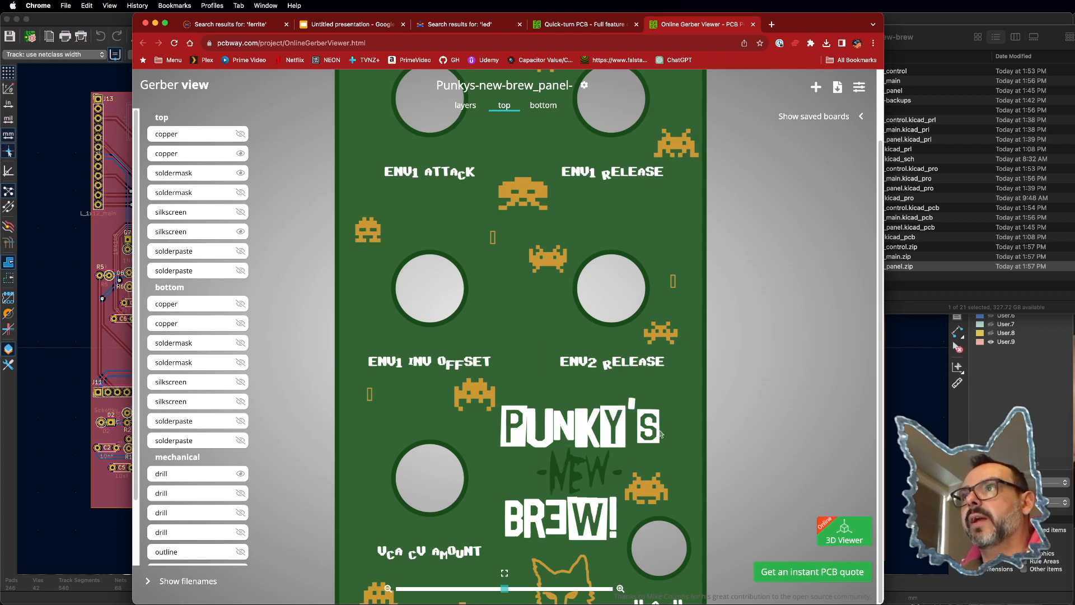
# Step: Close the Gerber viewer and review the panel's PCB specification in the quote, including size, quantity, layers, material and colours
pyautogui.click(753, 24)
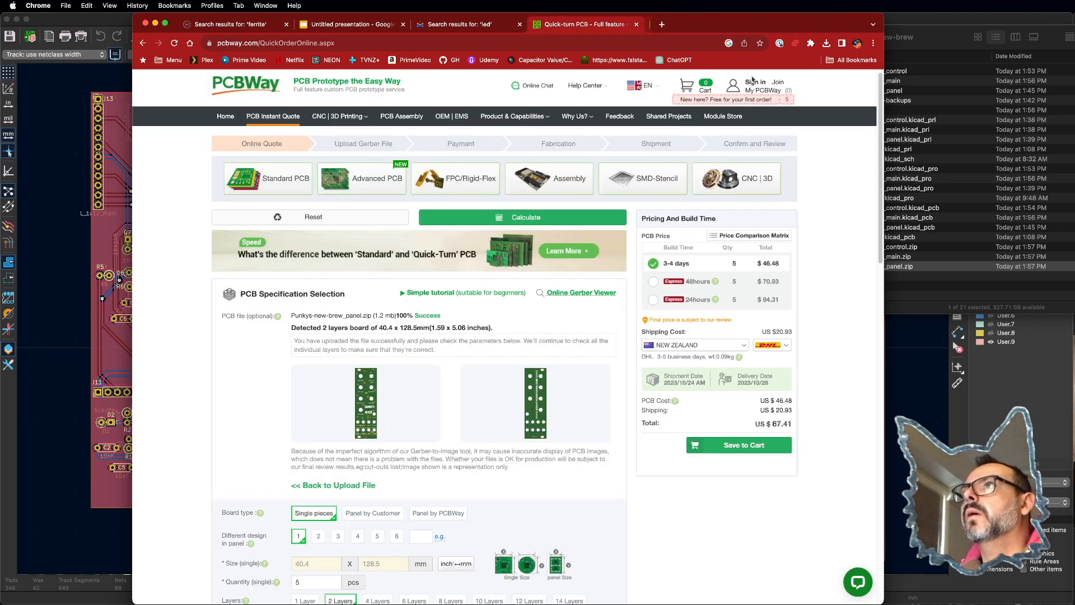
pyautogui.scroll(-3, 456, 325)
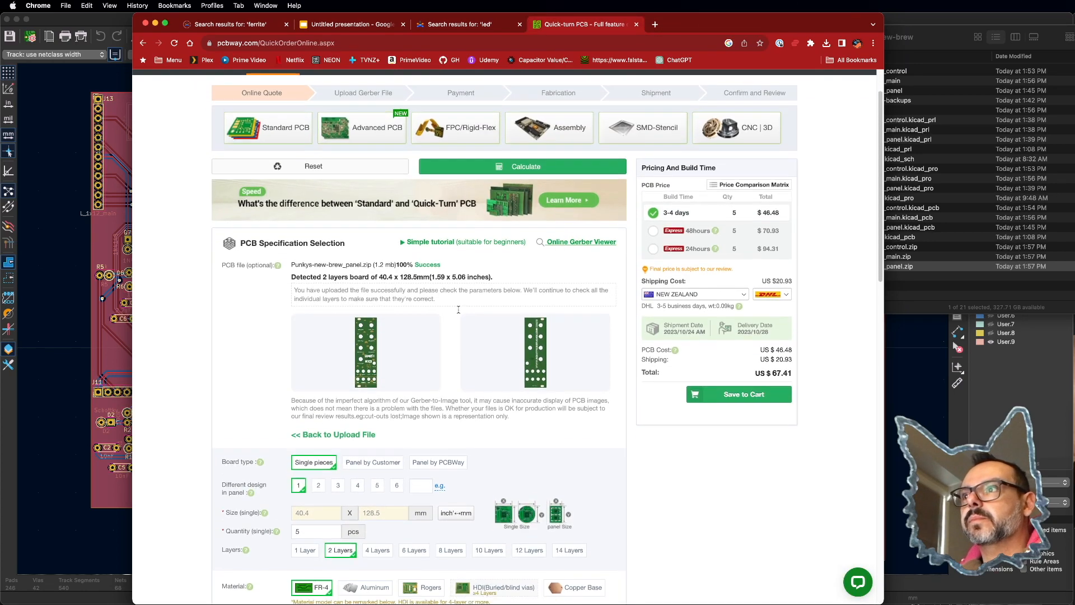
pyautogui.scroll(-8, 458, 310)
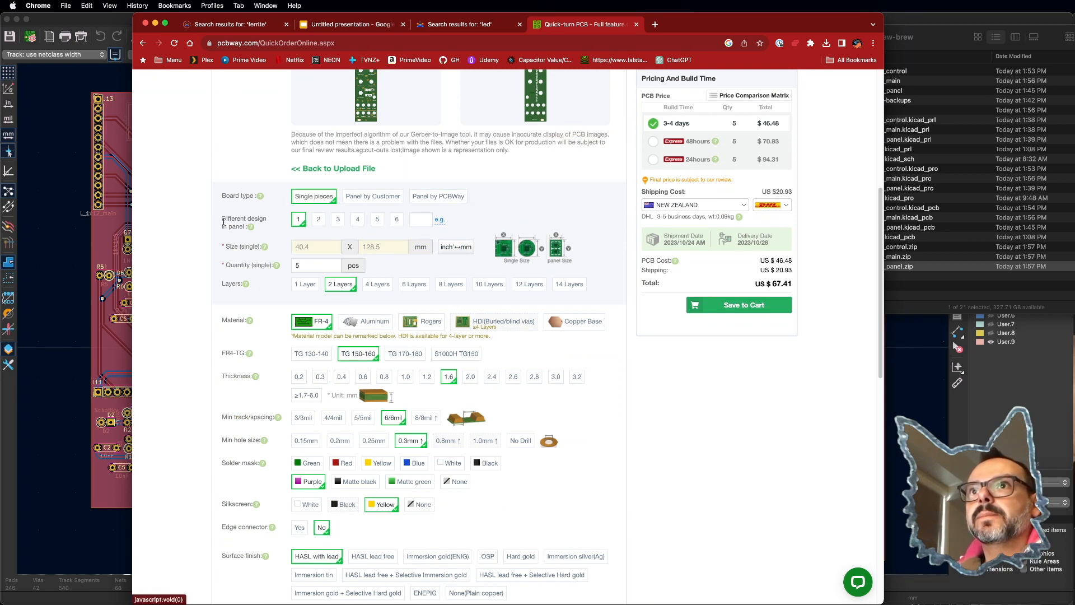
pyautogui.scroll(-1, 205, 284)
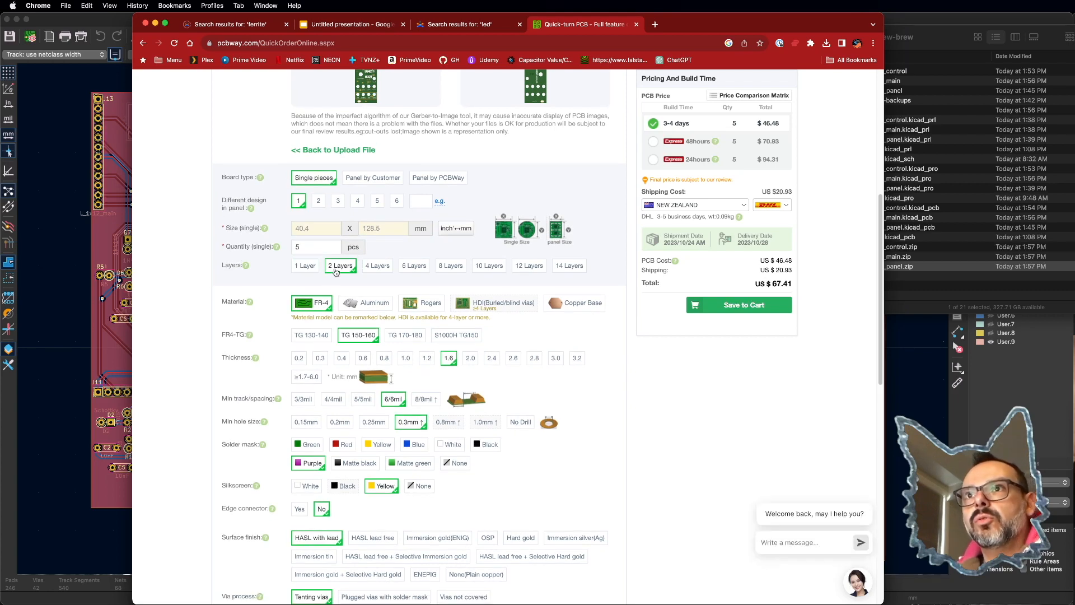
pyautogui.scroll(-1, 301, 277)
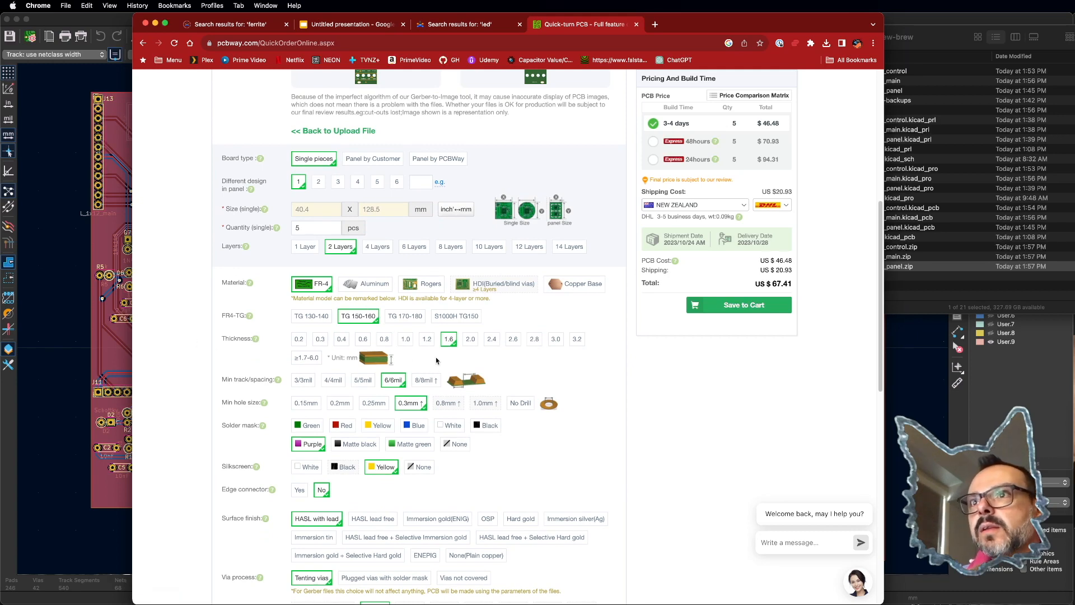
# Step: Try the HASL lead free and Immersion gold (ENIG) surface finishes for the panel's price, returning to HASL with lead
pyautogui.scroll(-2, 436, 360)
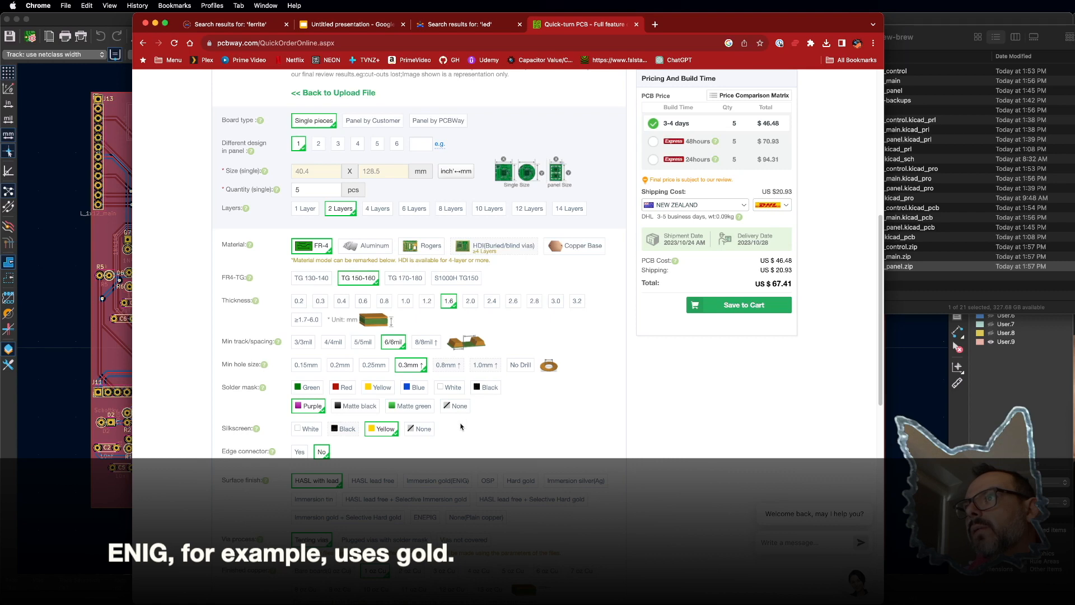
pyautogui.scroll(-3, 460, 435)
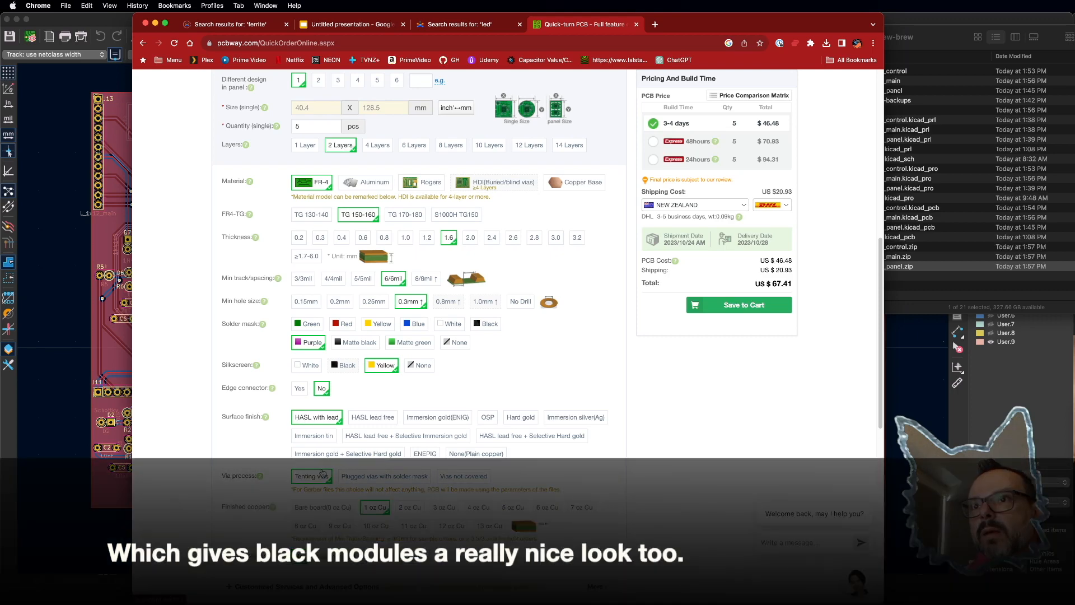
pyautogui.scroll(-3, 324, 472)
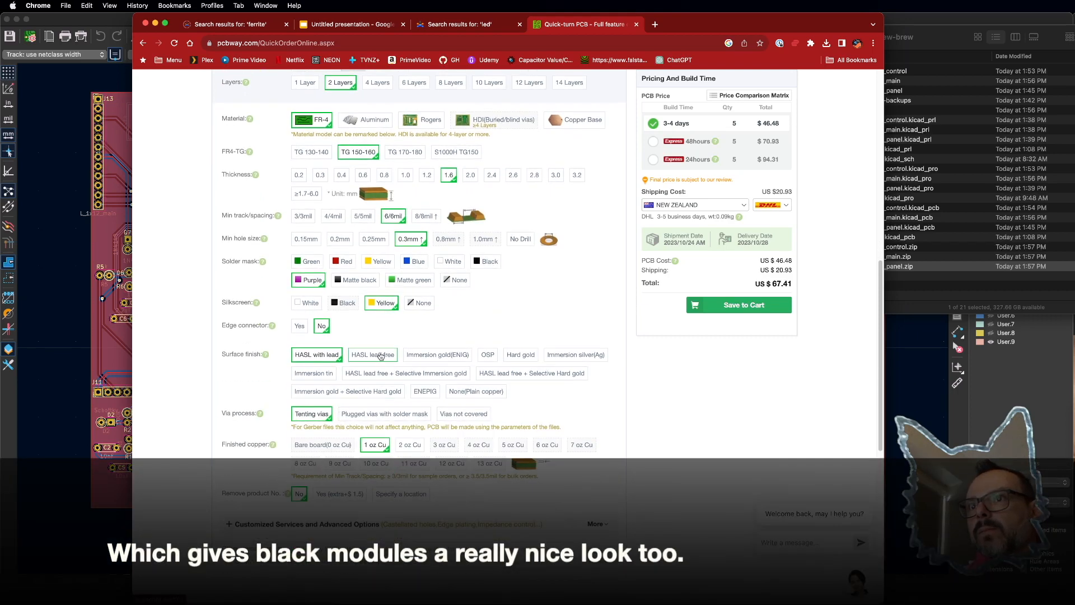
pyautogui.click(368, 355)
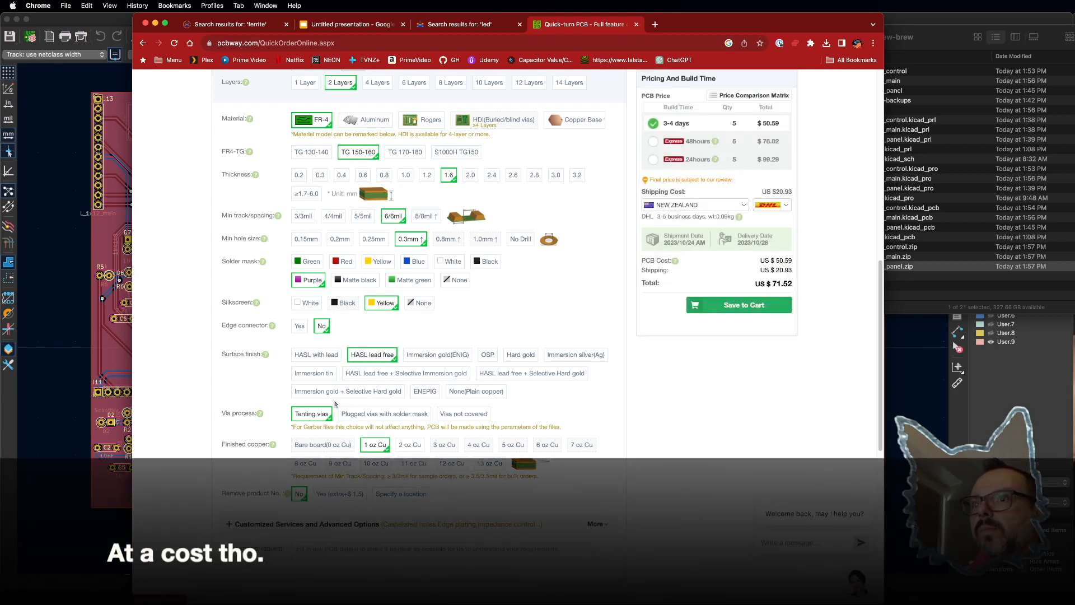
pyautogui.click(317, 355)
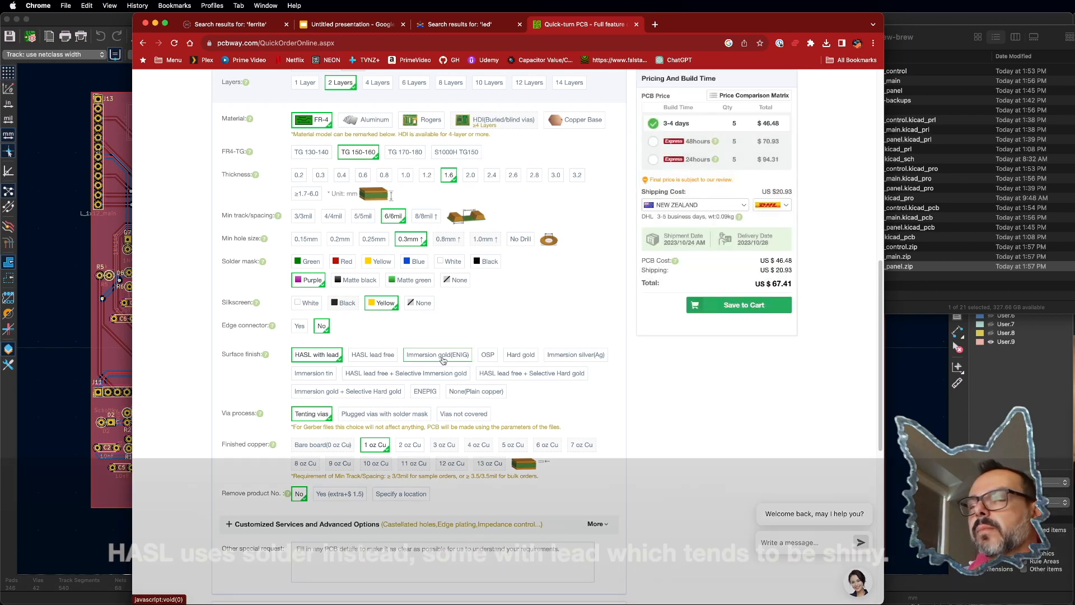
pyautogui.click(442, 360)
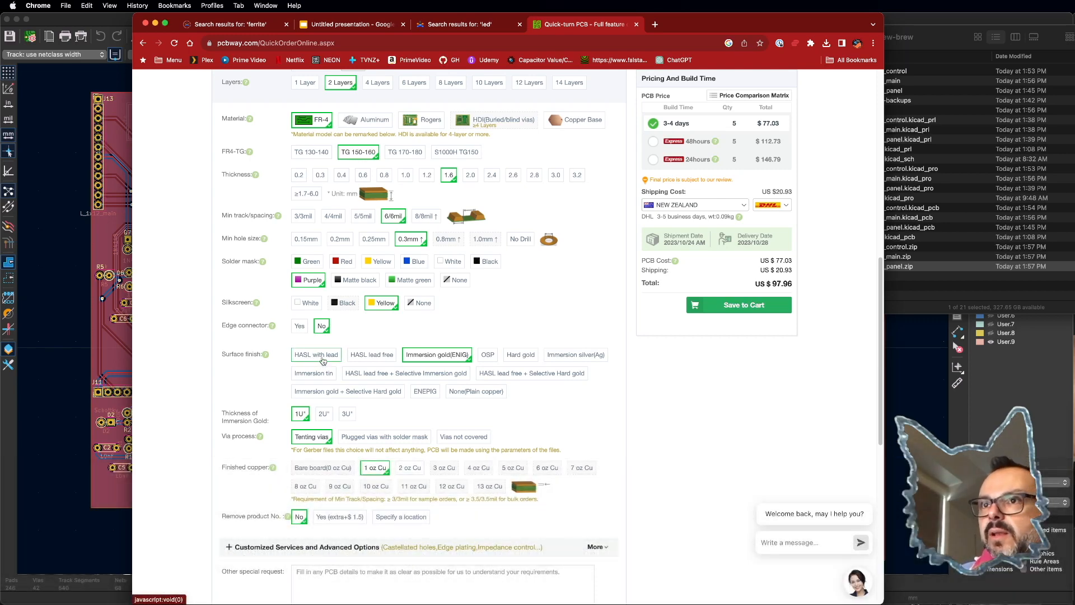
pyautogui.click(314, 358)
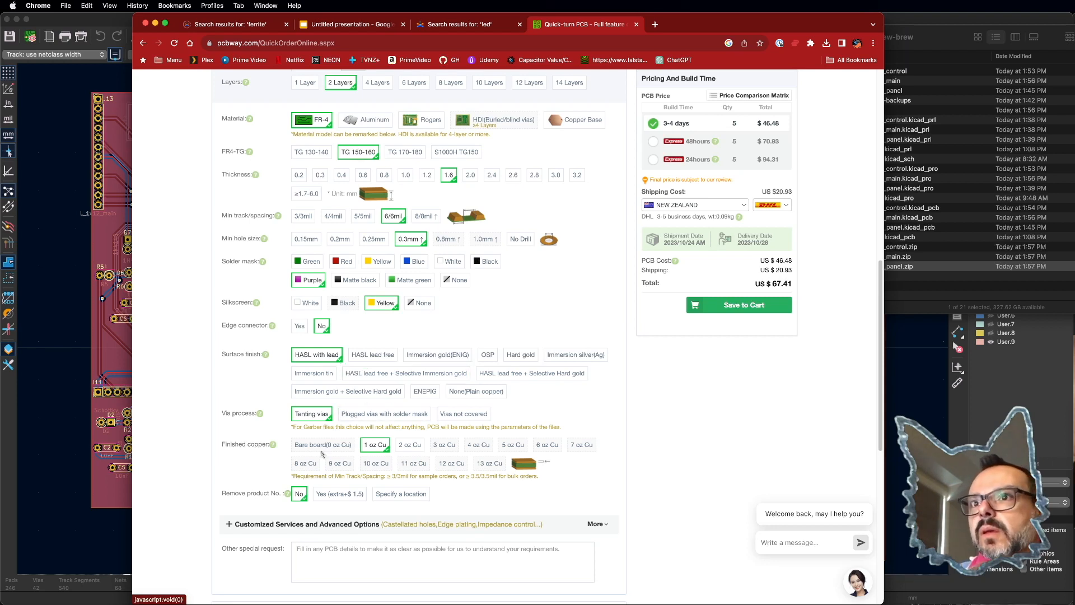
# Step: Check the finished copper explanation, set the panel's product number removal to Specify a location, and calculate the quote
pyautogui.moveTo(272, 446)
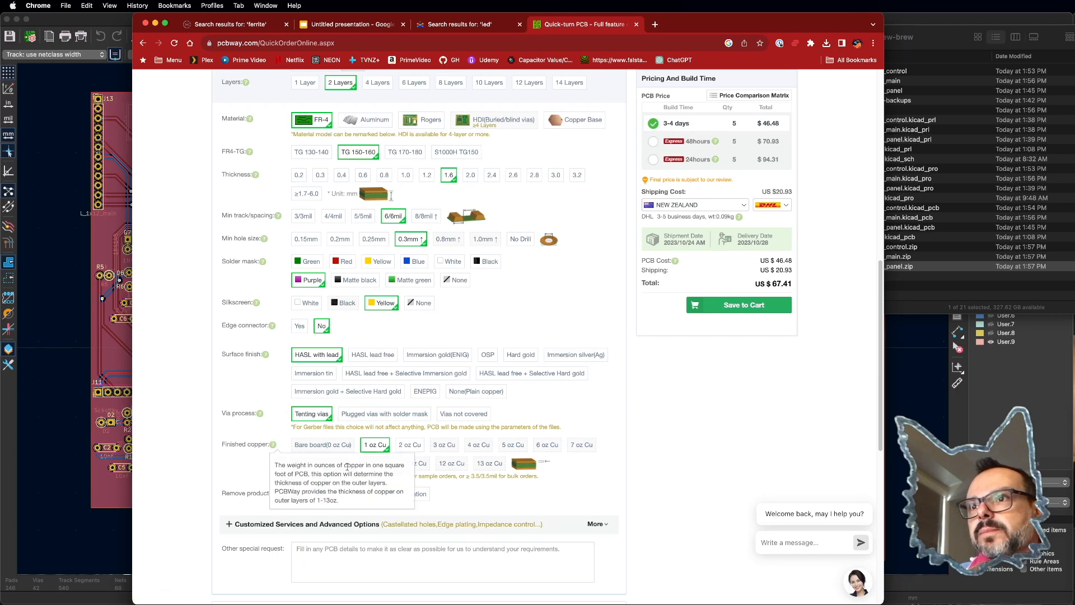
pyautogui.scroll(-2, 577, 489)
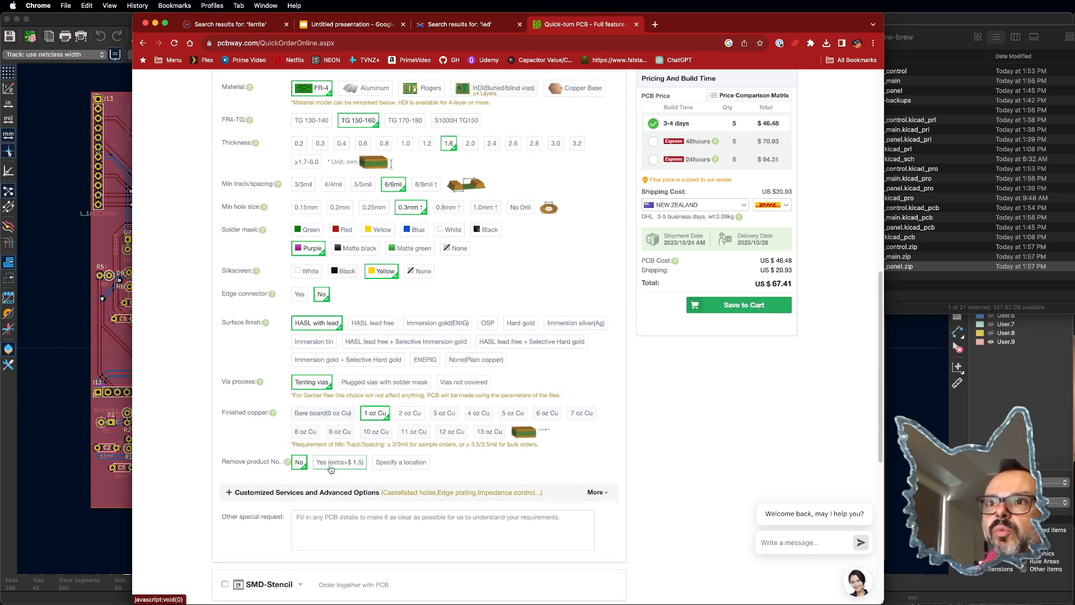
pyautogui.click(401, 463)
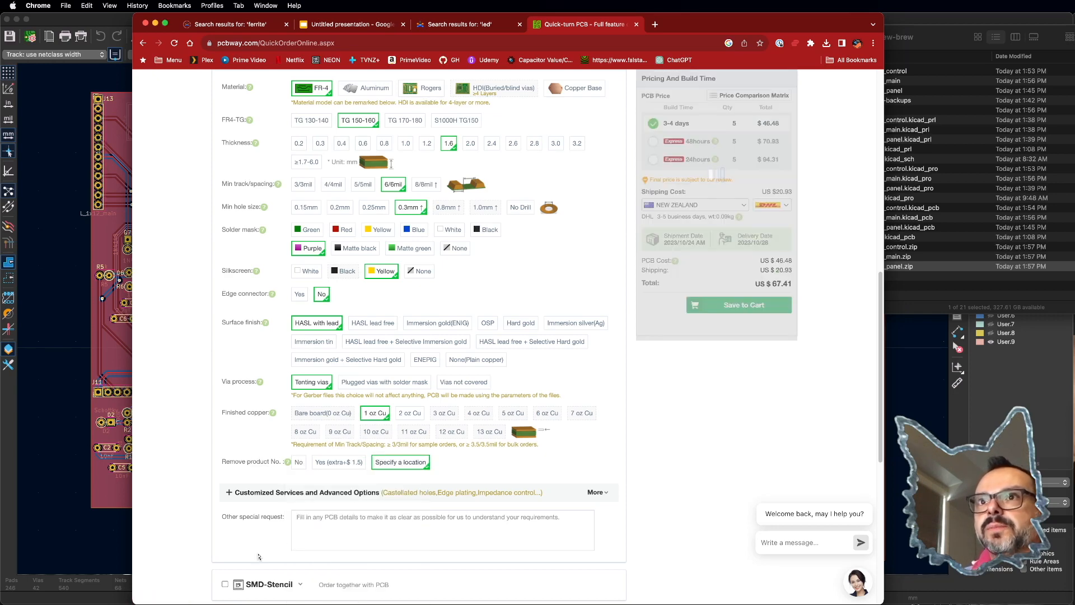
pyautogui.scroll(-5, 243, 346)
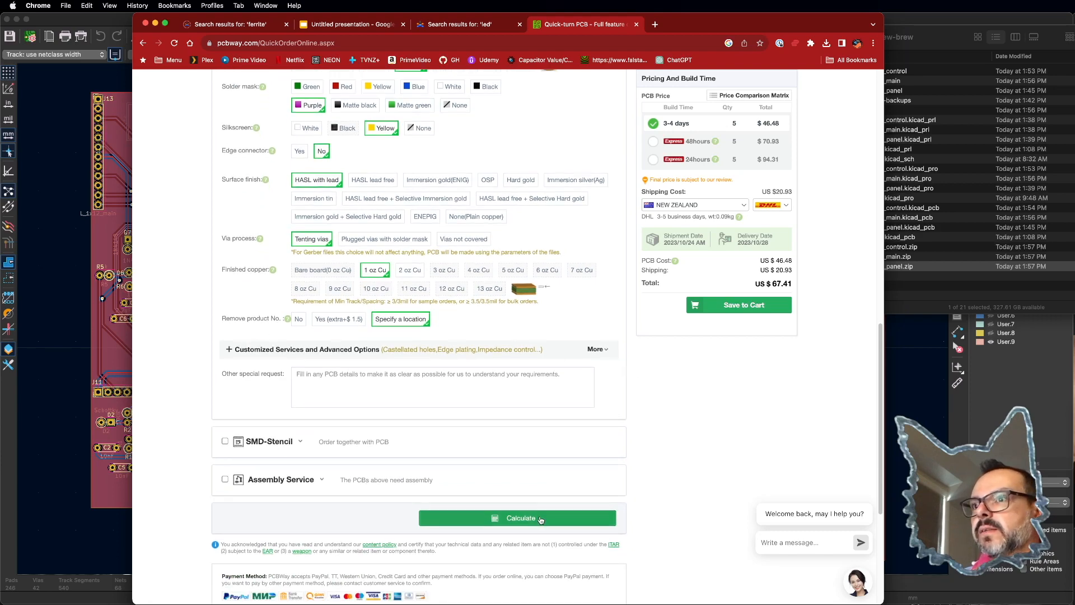
pyautogui.click(512, 518)
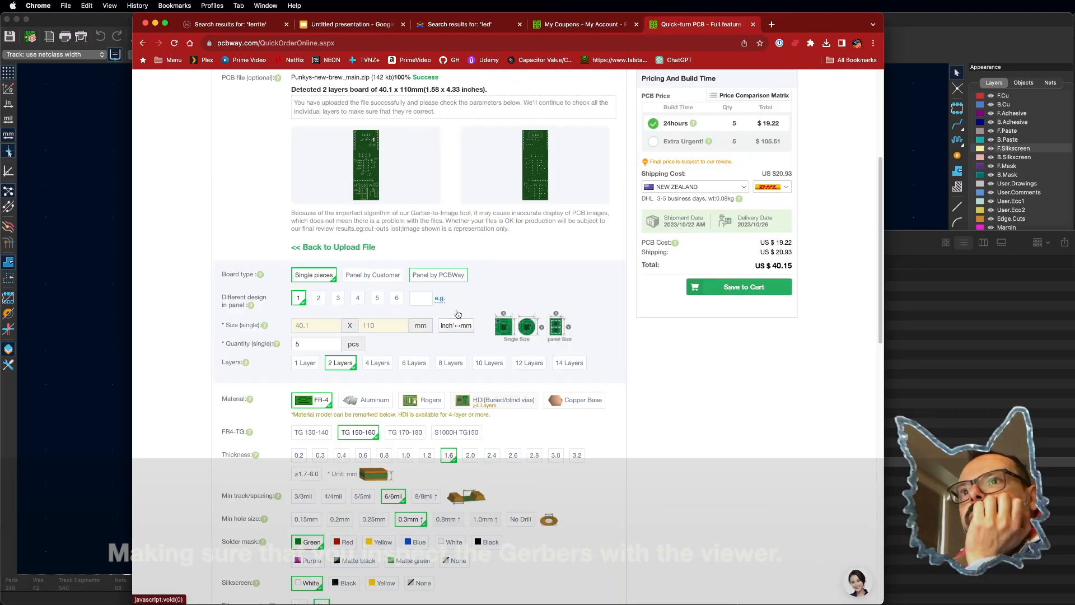
# Step: Set the solder mask colour to Black in the quote for Punkys-new-brew_main.zip
pyautogui.scroll(-3, 458, 314)
pyautogui.click(415, 384)
pyautogui.scroll(-1, 415, 381)
pyautogui.click(309, 356)
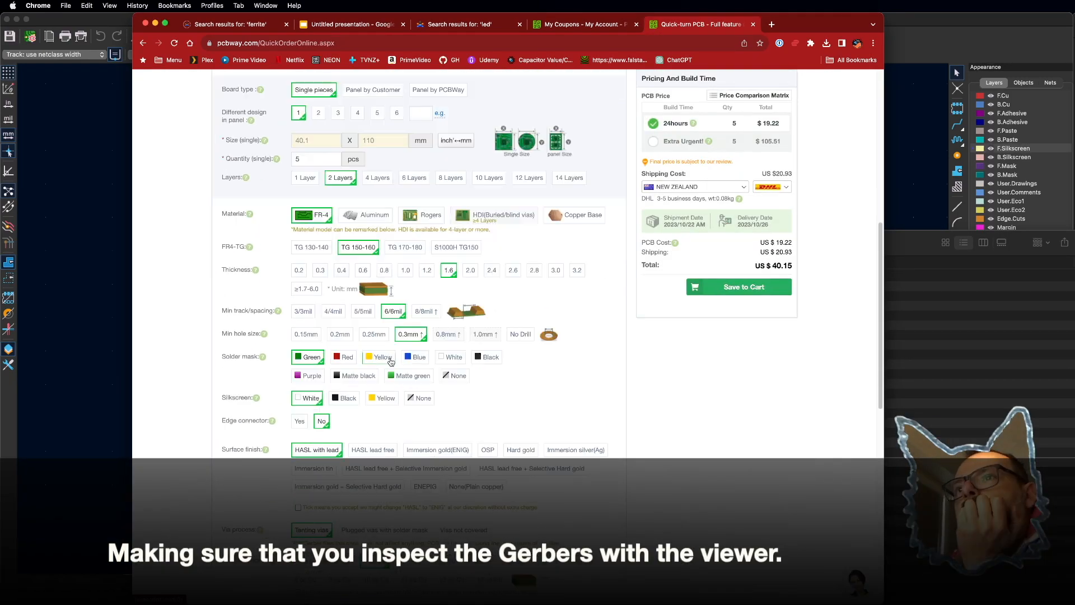
pyautogui.click(486, 356)
pyautogui.scroll(-2, 486, 359)
pyautogui.scroll(1, 603, 438)
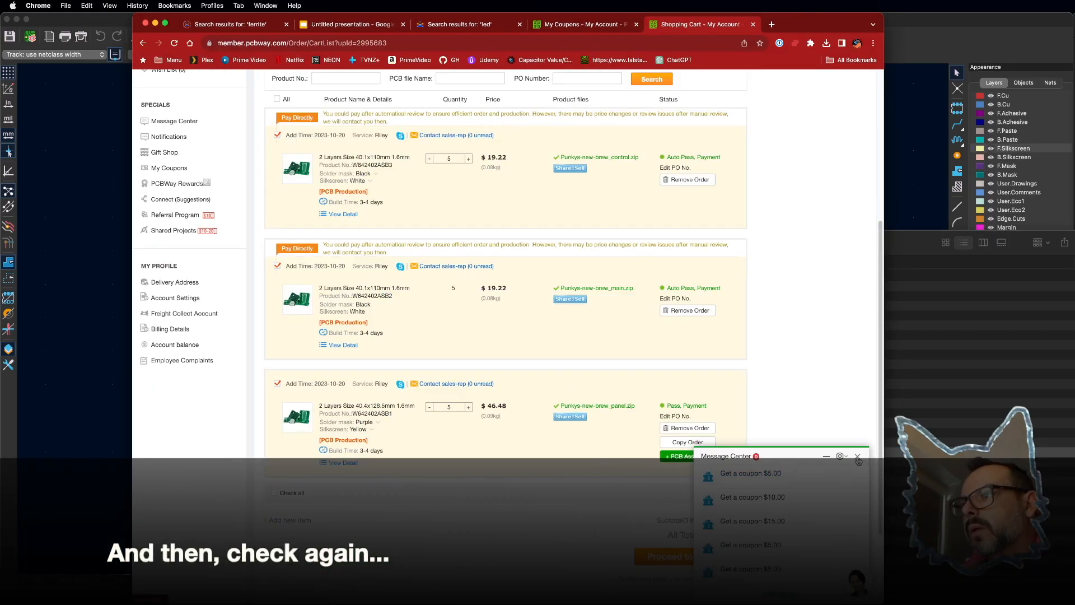
# Step: Dismiss the Message Center pop-up and review the control, main and panel boards in the shopping cart, including colours, quantities and prices
pyautogui.click(858, 458)
pyautogui.scroll(1, 567, 497)
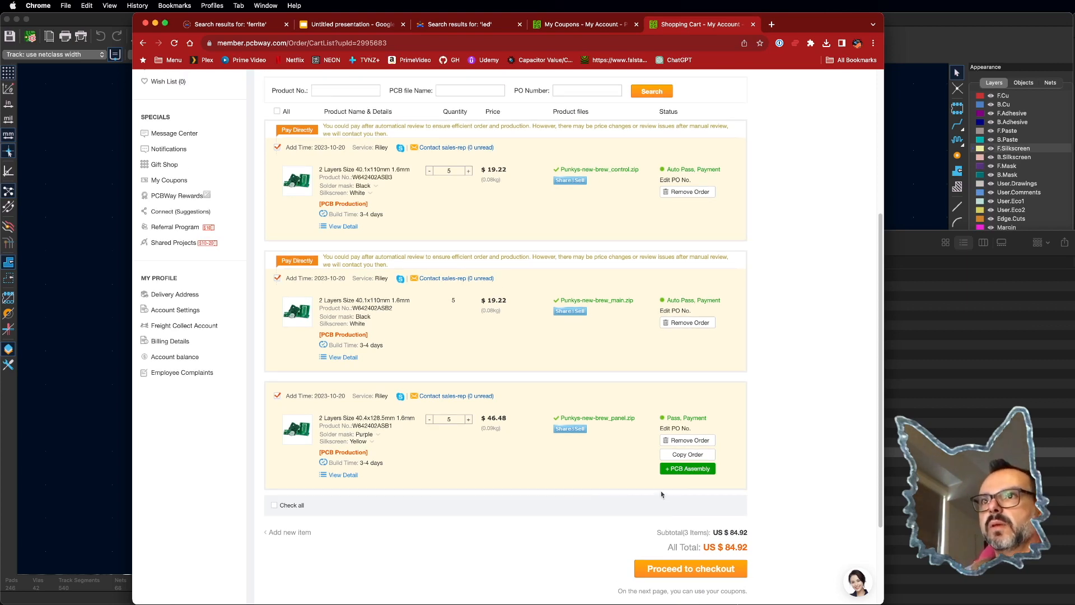
pyautogui.scroll(1, 477, 502)
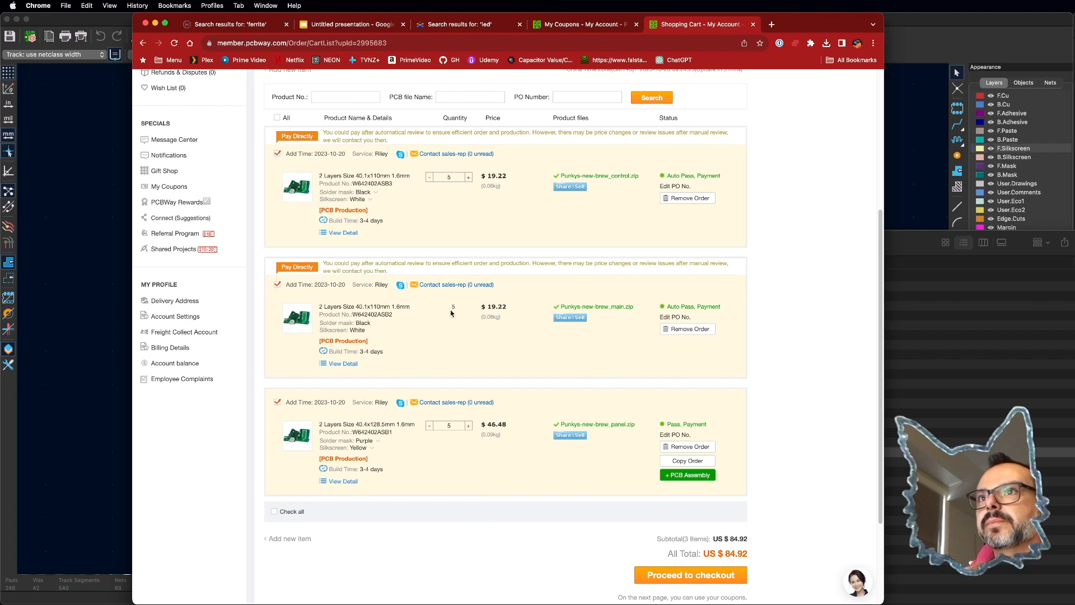
pyautogui.scroll(-3, 418, 312)
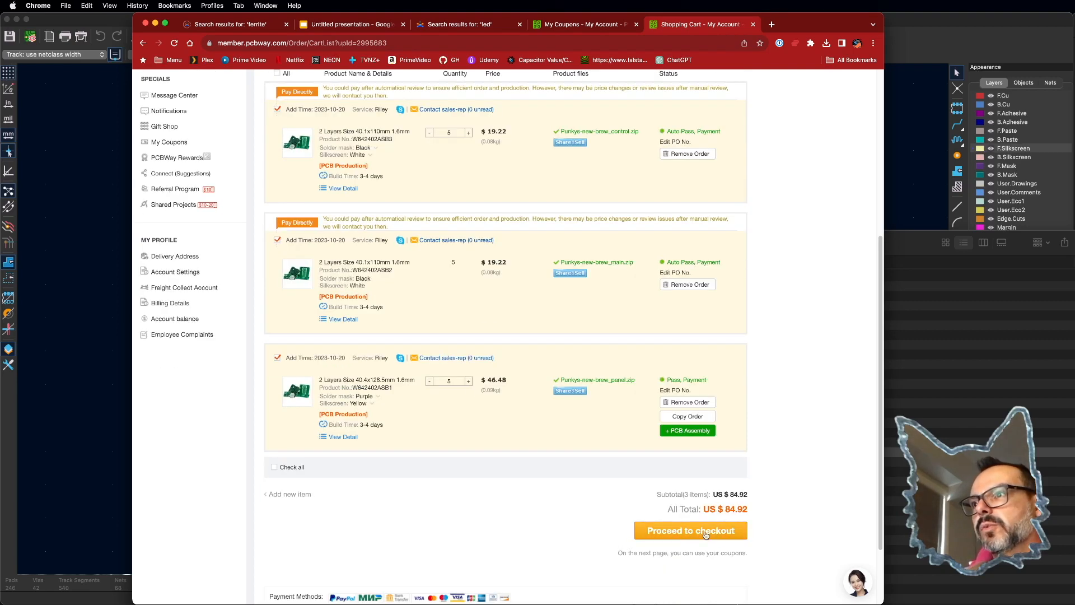
pyautogui.scroll(4, 529, 425)
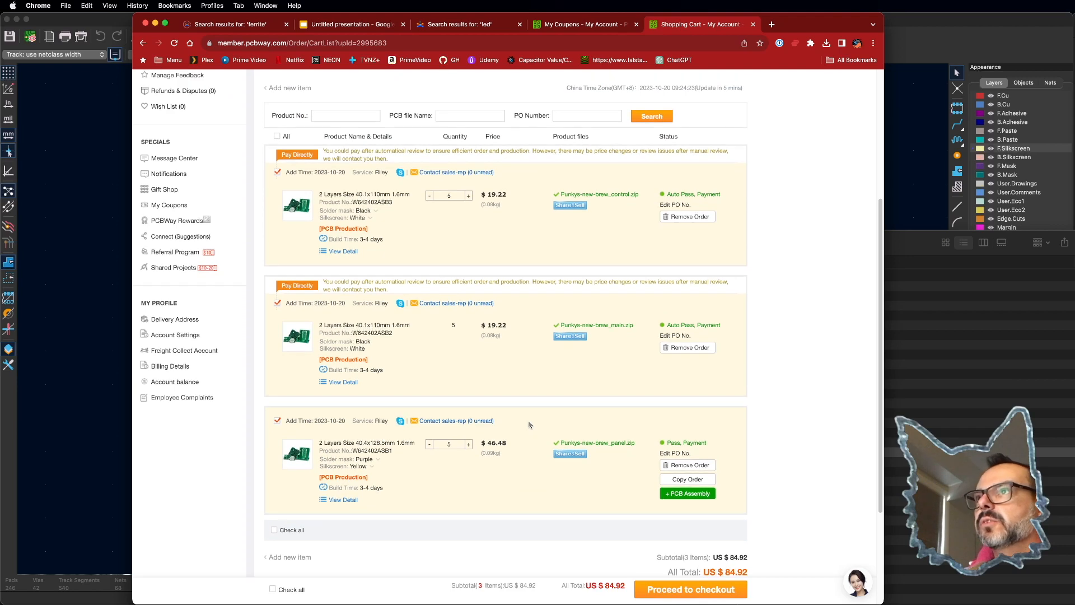
pyautogui.scroll(2, 530, 424)
pyautogui.scroll(-5, 401, 446)
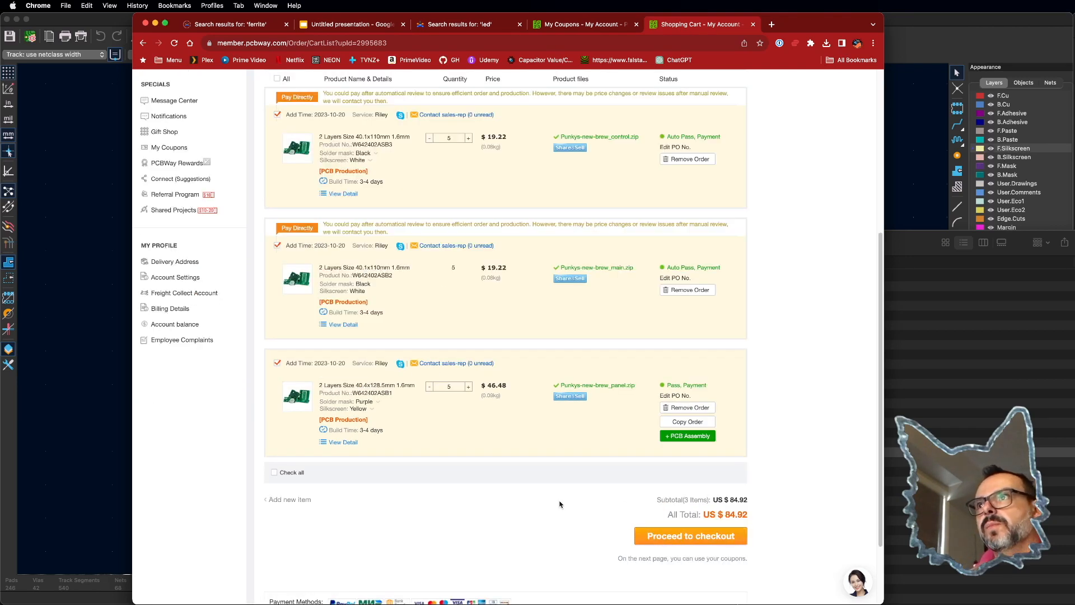
pyautogui.scroll(1, 548, 511)
pyautogui.scroll(6, 548, 511)
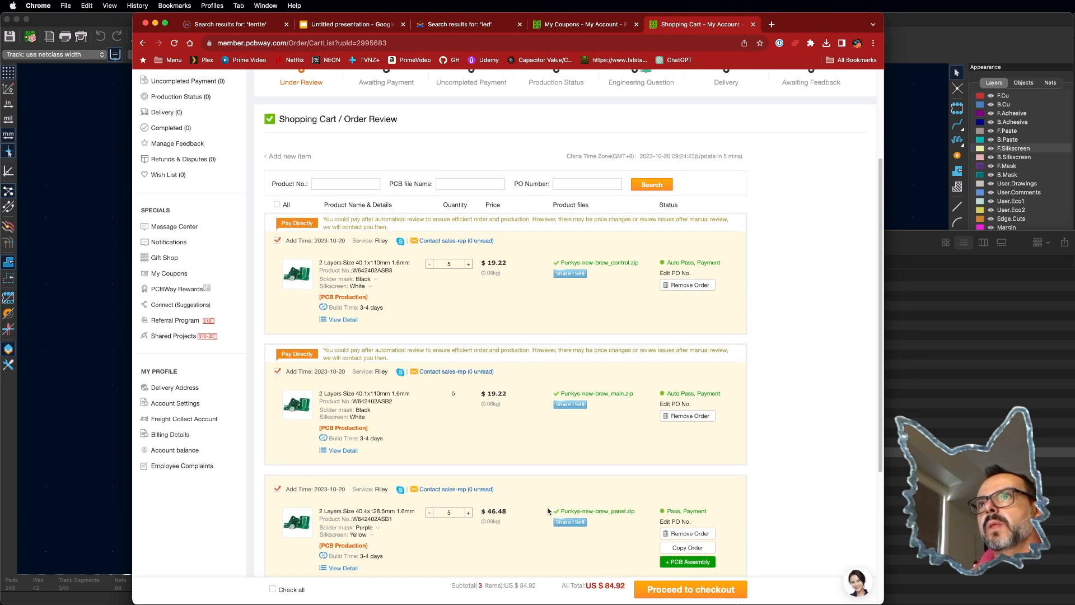
pyautogui.scroll(6, 549, 511)
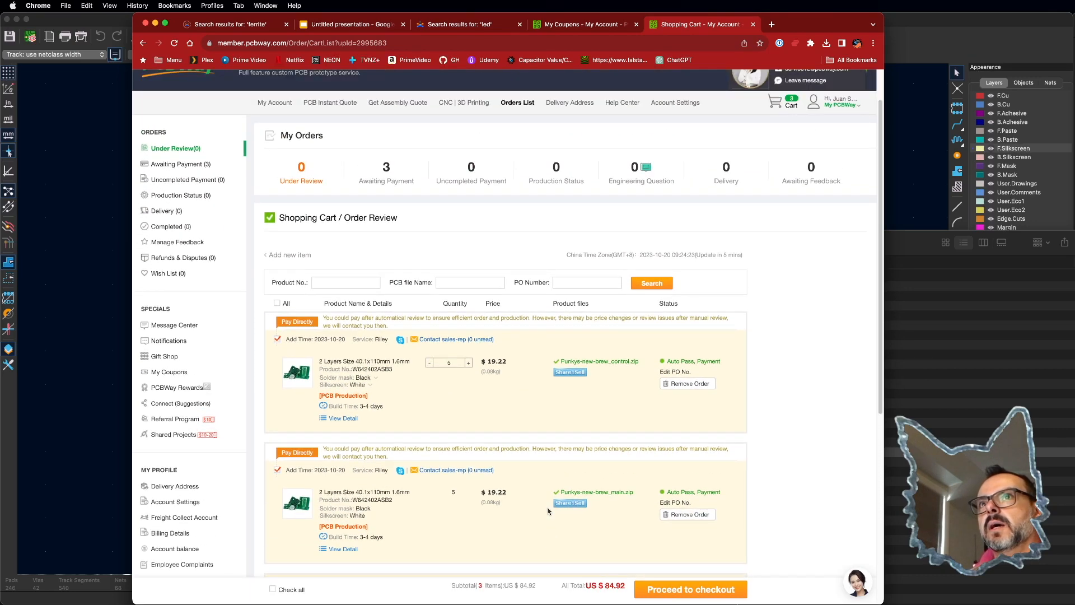
pyautogui.scroll(1, 549, 511)
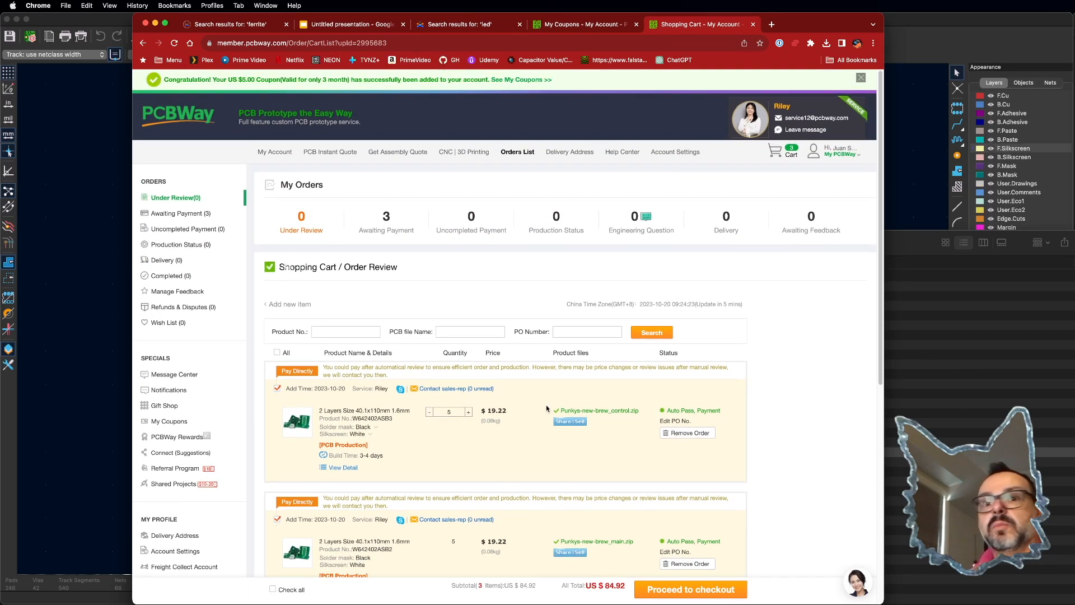
pyautogui.scroll(-2, 547, 408)
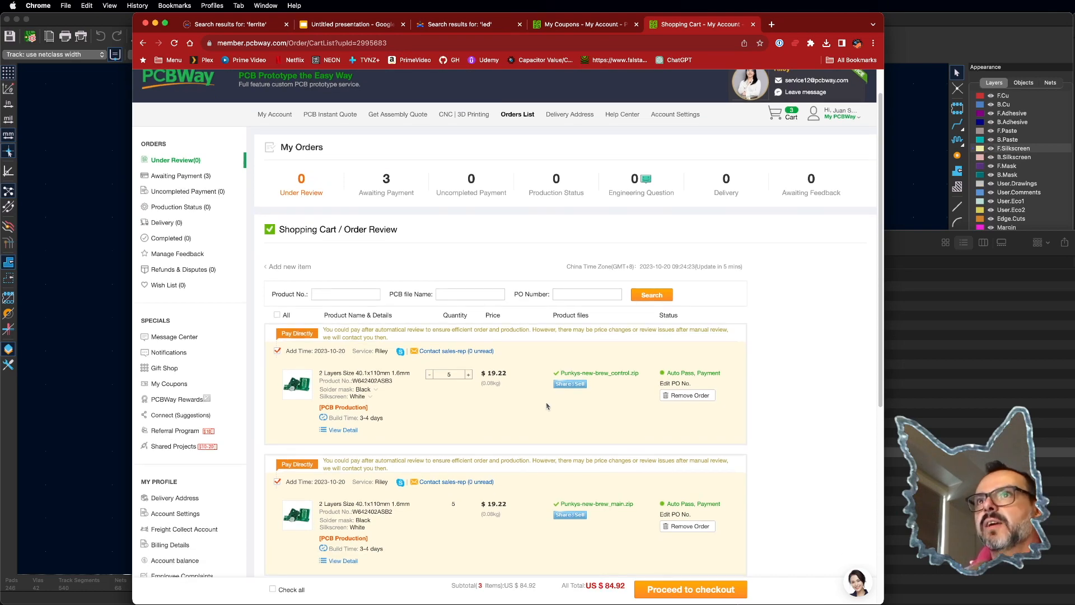
pyautogui.scroll(-10, 521, 351)
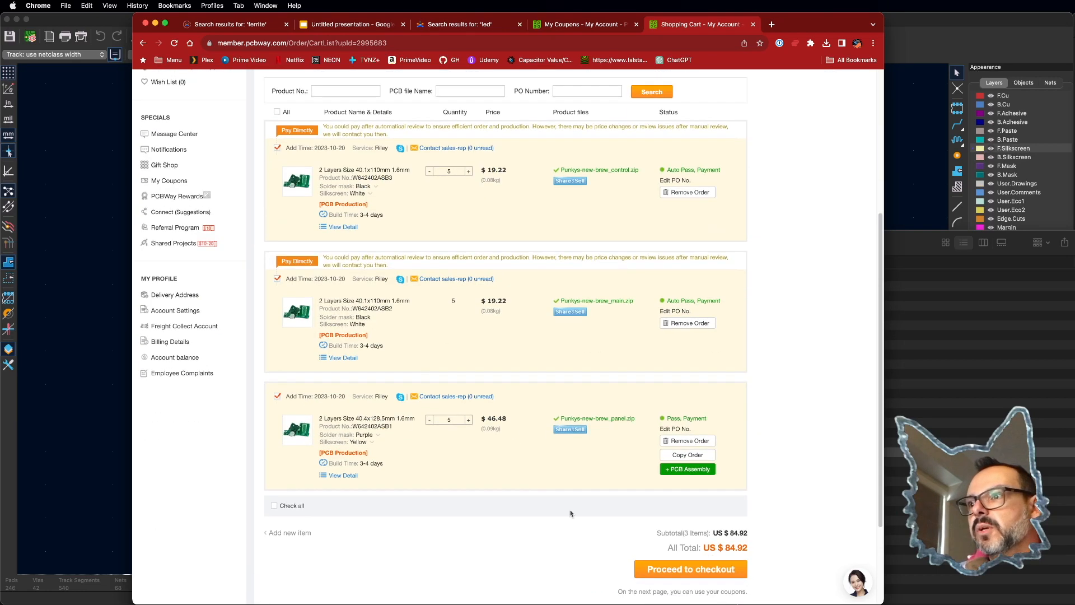
# Step: Proceed to checkout with the three boards and look through the shipping address, billing, payment and shipping option sections
pyautogui.click(681, 571)
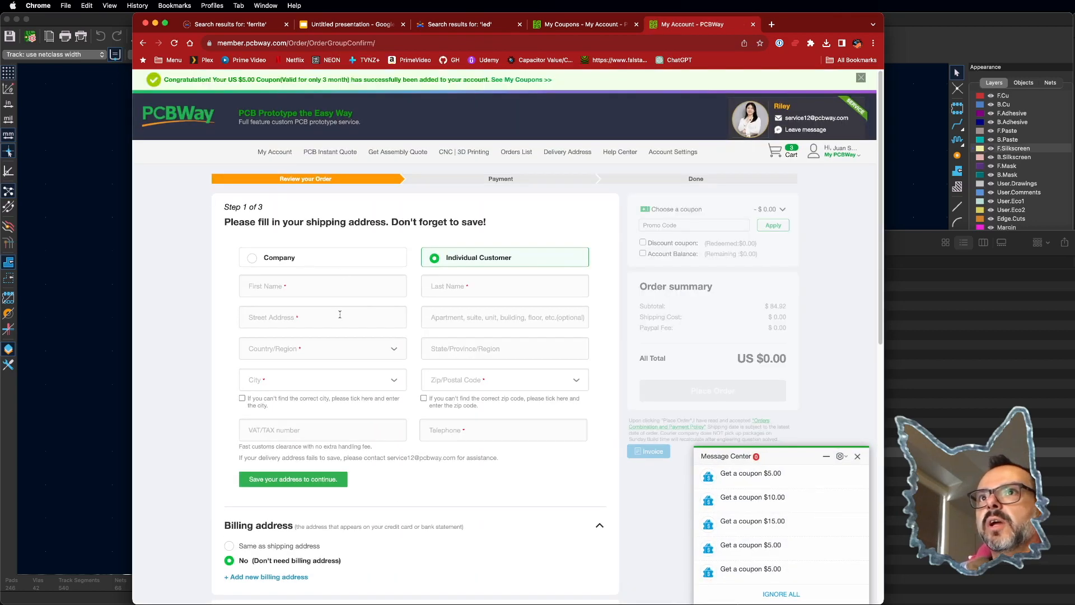
pyautogui.scroll(-1, 281, 176)
pyautogui.scroll(-4, 367, 356)
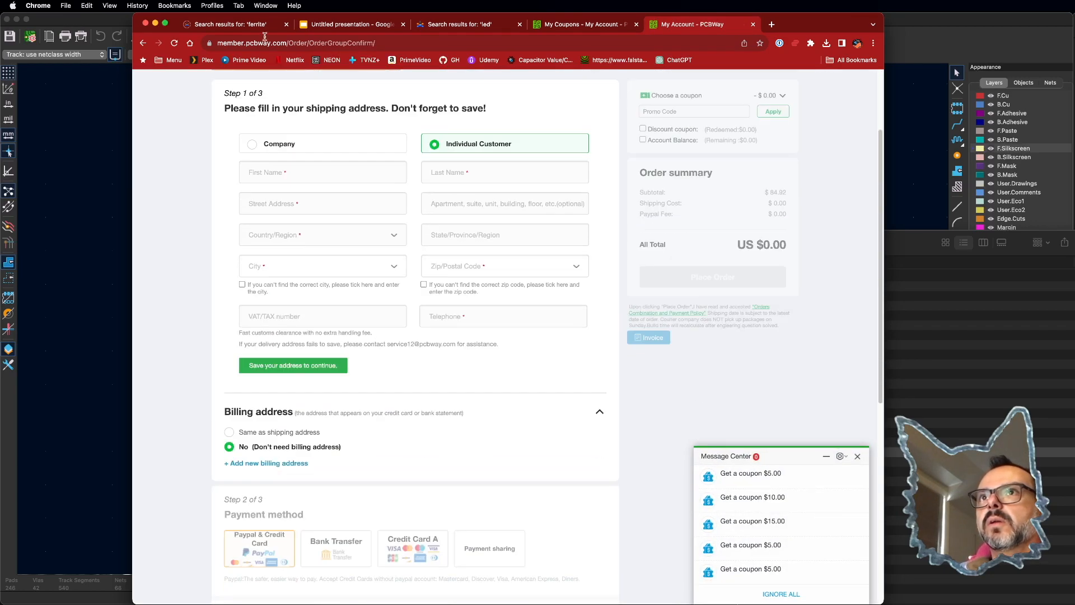
pyautogui.scroll(-3, 339, 409)
pyautogui.scroll(-7, 427, 483)
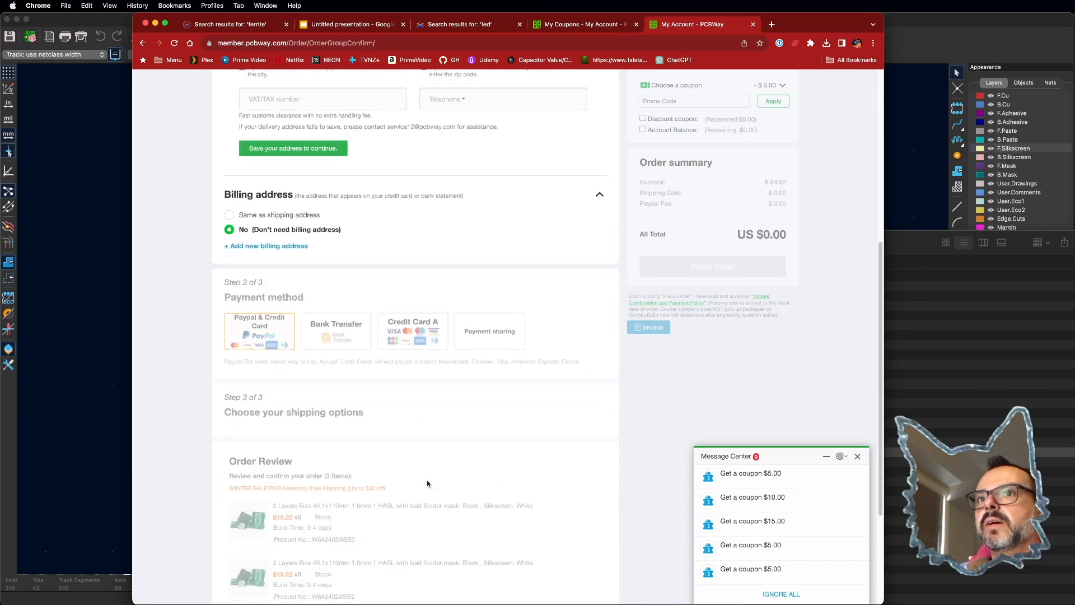
pyautogui.scroll(12, 428, 464)
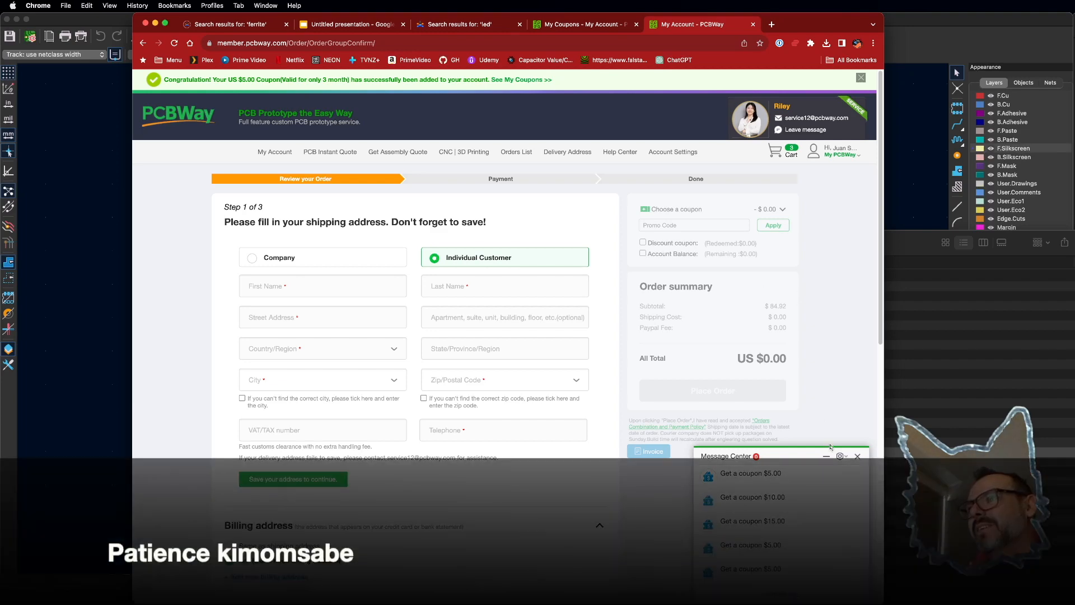
pyautogui.scroll(-5, 510, 489)
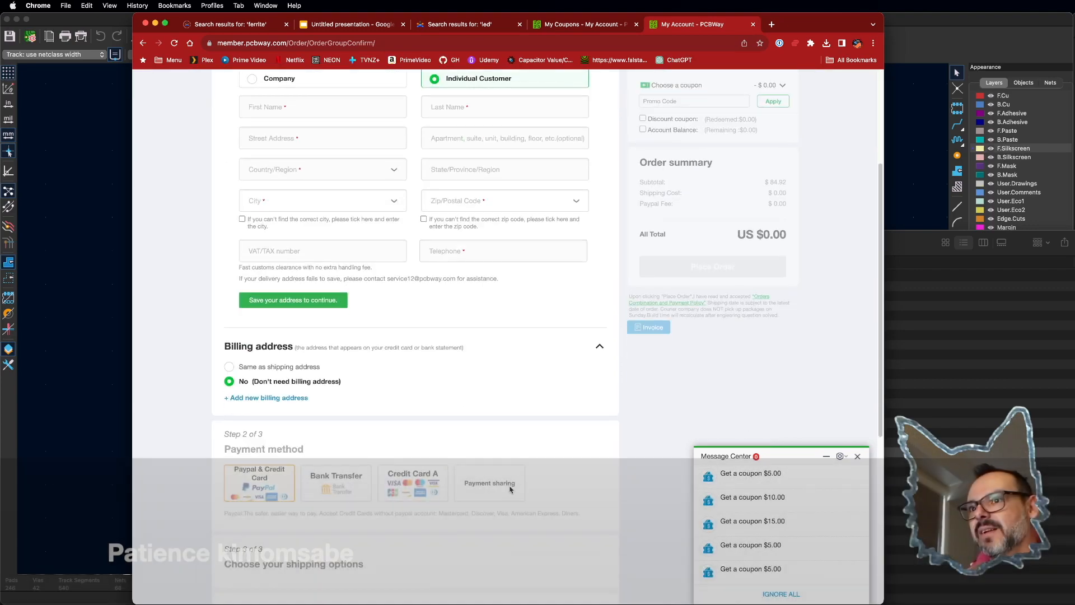